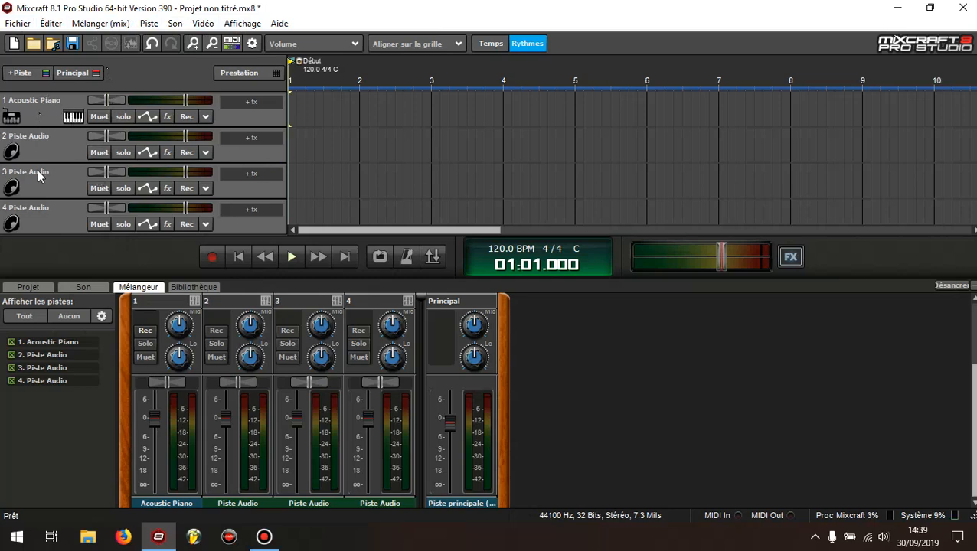
{"action": "scroll", "coordinate": [682, 378], "scroll_direction": "up", "scroll_amount": 3}
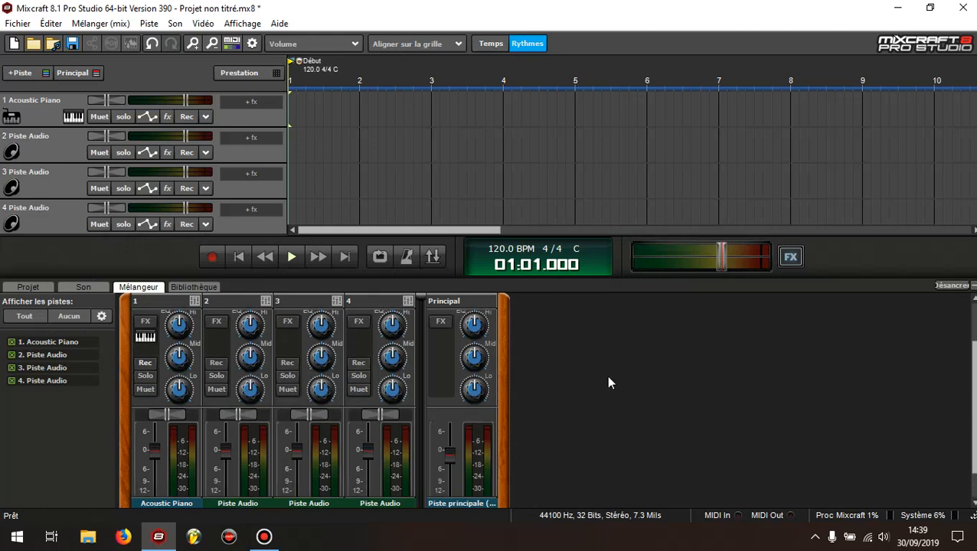
{"action": "scroll", "coordinate": [214, 356], "scroll_direction": "up", "scroll_amount": 1}
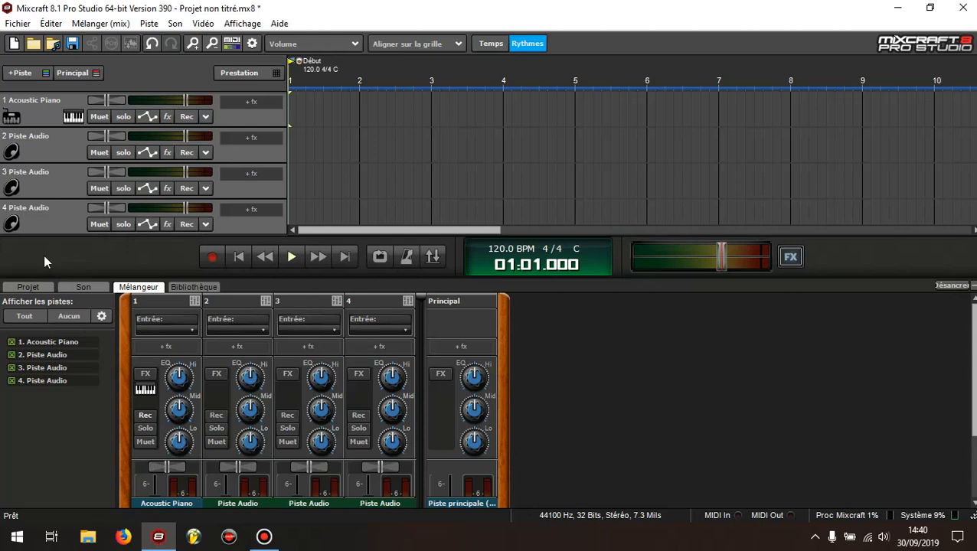
{"action": "left_click_drag", "start_coordinate": [410, 230], "coordinate": [375, 231]}
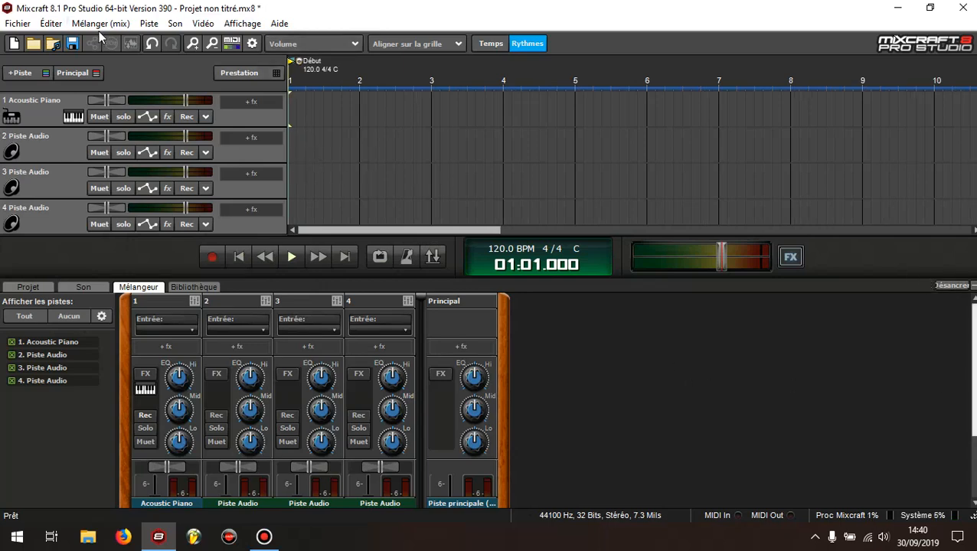
Open the instrument selection for the Acoustic Piano track and look through its instrument categories.
{"action": "left_click", "coordinate": [38, 110]}
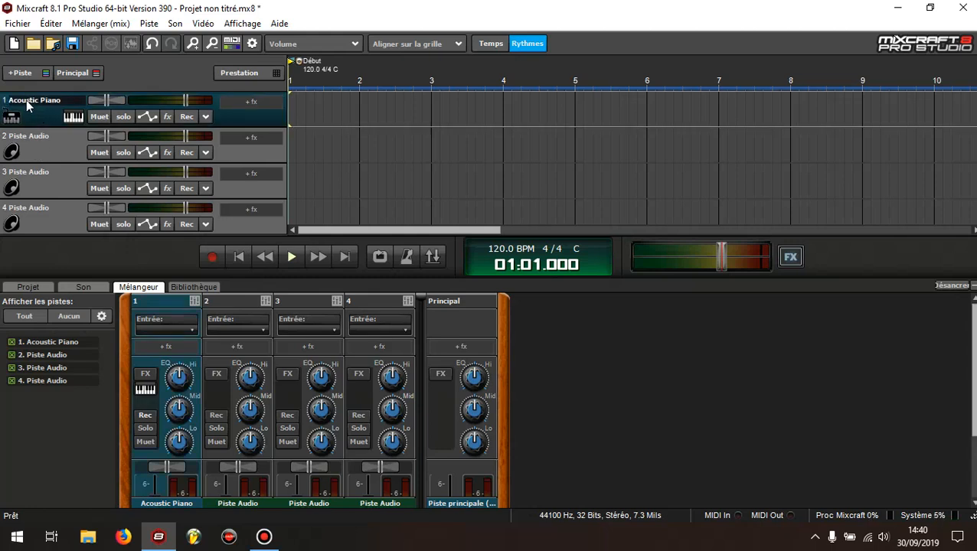
{"action": "left_click", "coordinate": [73, 117]}
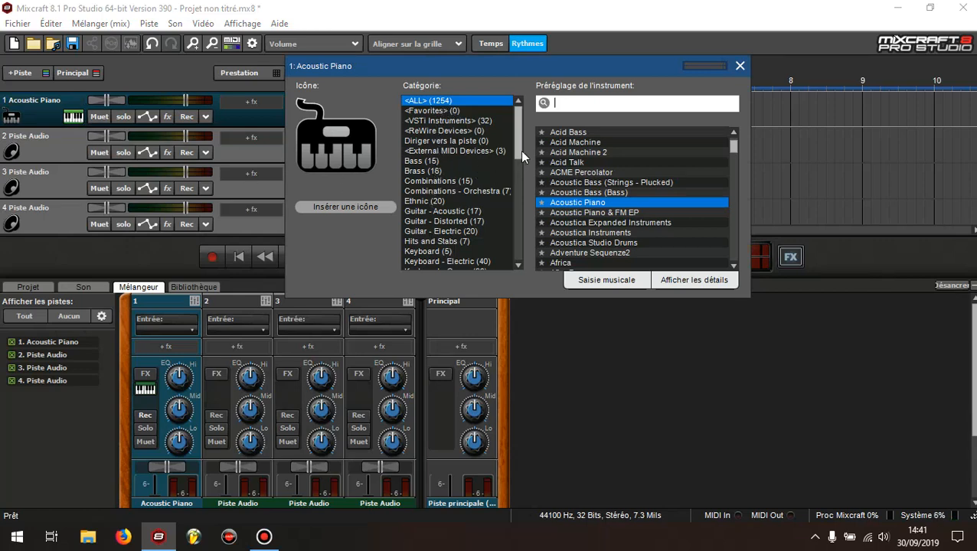
{"action": "scroll", "coordinate": [520, 151], "scroll_direction": "down", "scroll_amount": 3}
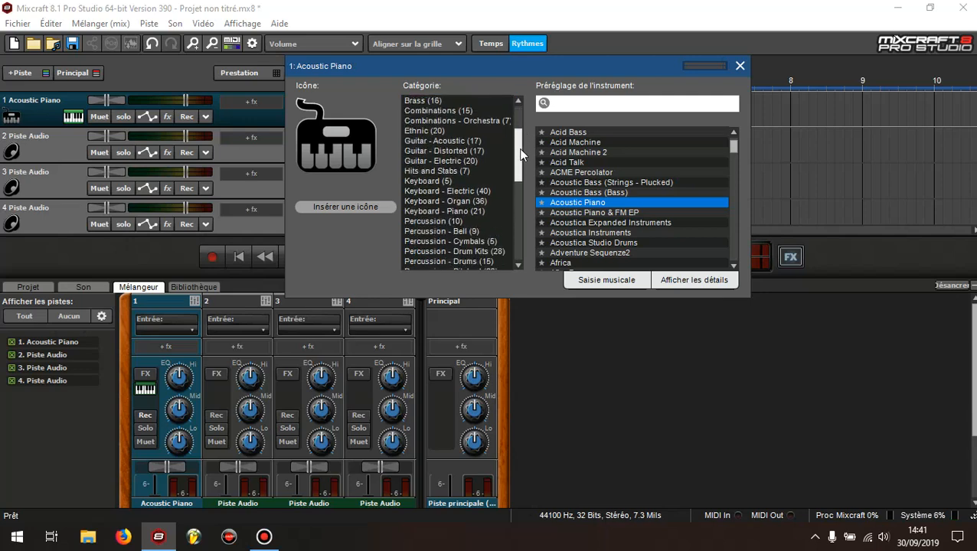
{"action": "left_click_drag", "start_coordinate": [521, 151], "coordinate": [521, 156]}
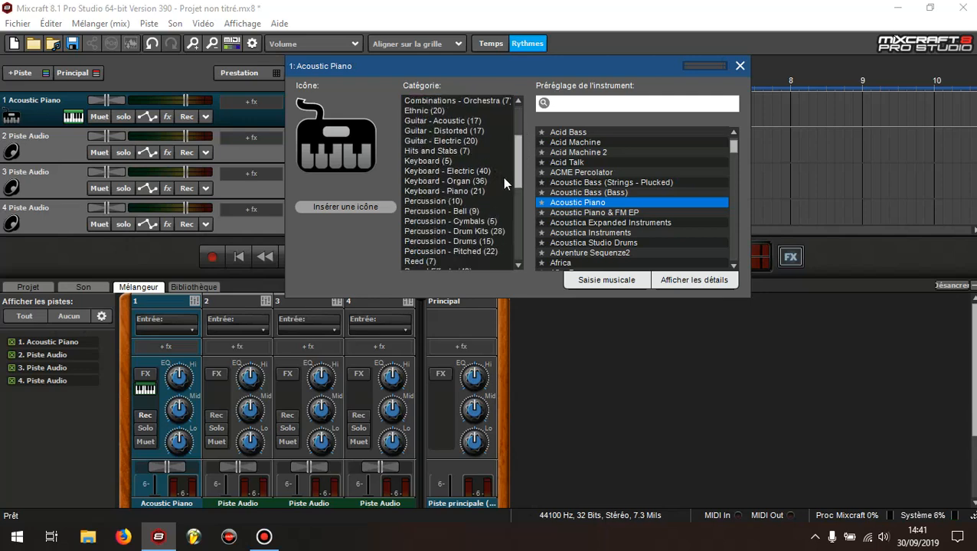
{"action": "left_click_drag", "start_coordinate": [521, 160], "coordinate": [521, 137]}
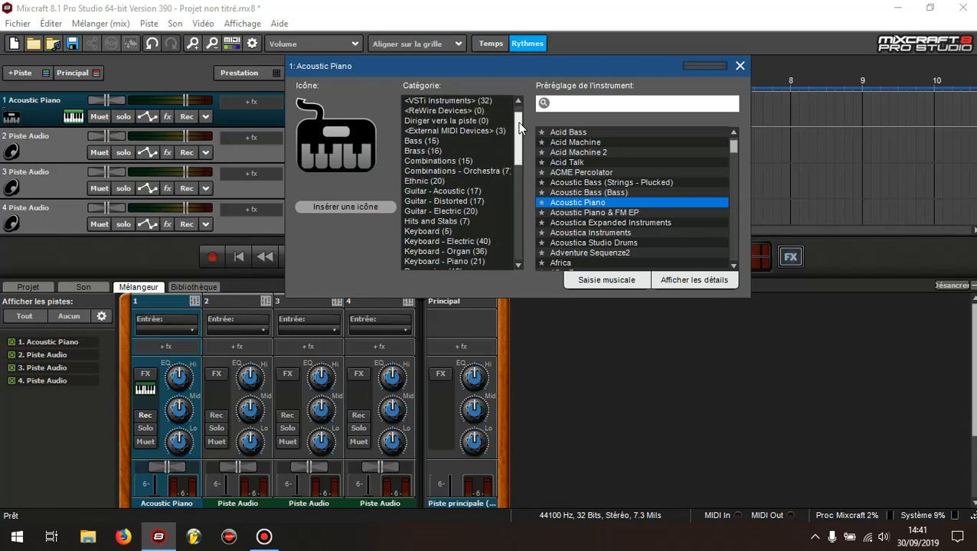
{"action": "left_click_drag", "start_coordinate": [519, 134], "coordinate": [519, 163]}
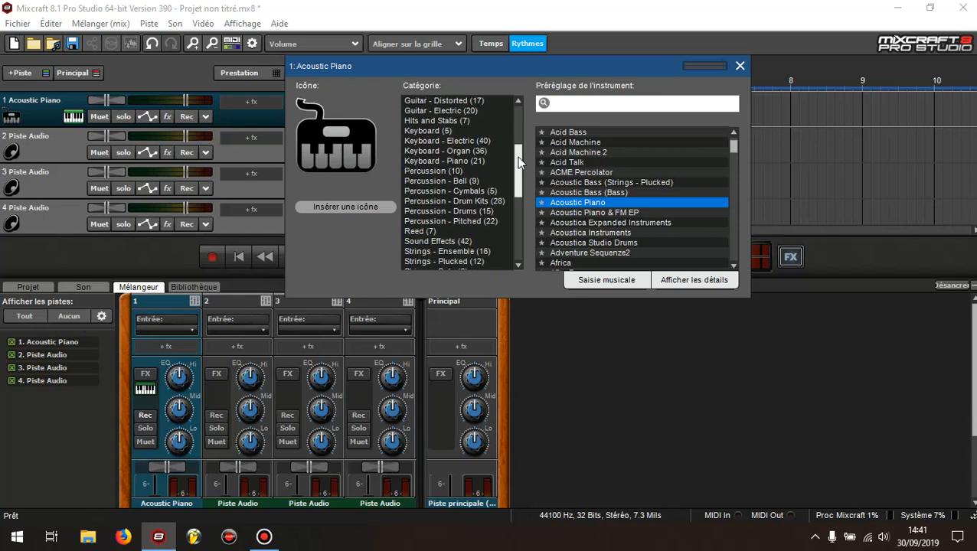
Browse the Keyboard - Electric category and assign the Analog Clav preset to the first track.
{"action": "right_click", "coordinate": [430, 139]}
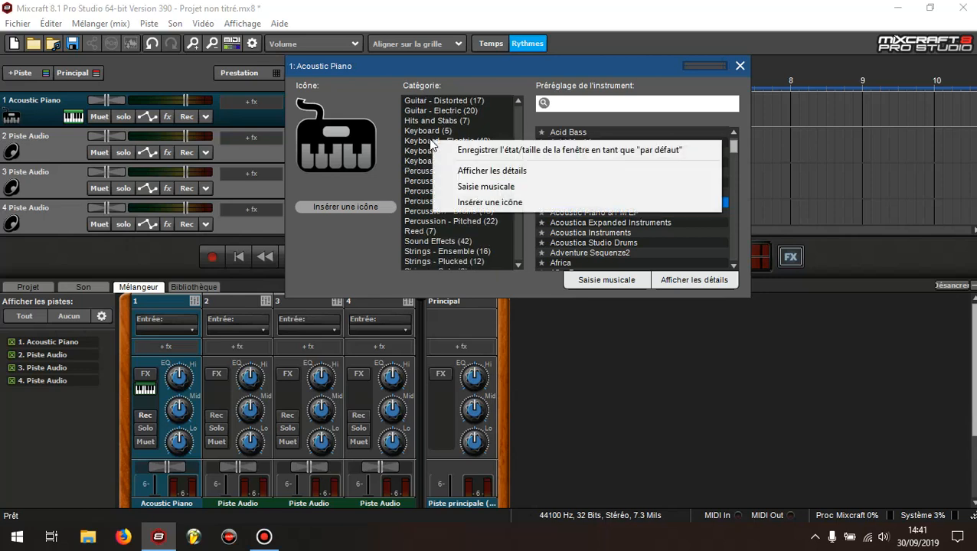
{"action": "left_click", "coordinate": [413, 144]}
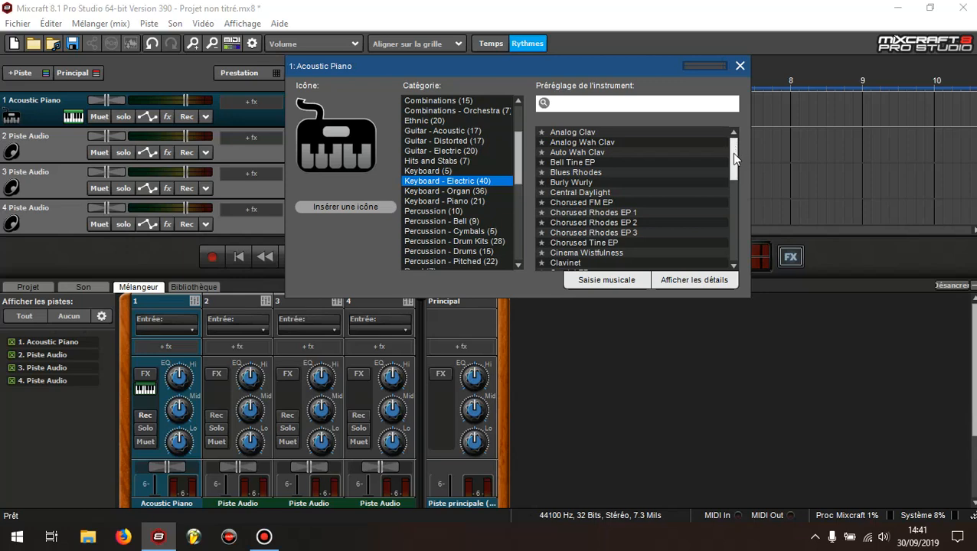
{"action": "left_click_drag", "start_coordinate": [731, 153], "coordinate": [731, 233]}
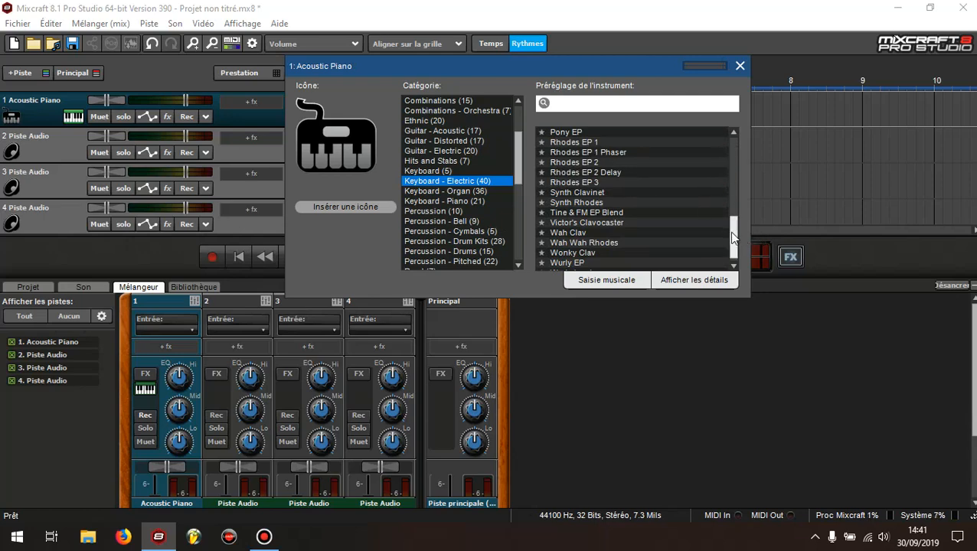
{"action": "scroll", "coordinate": [561, 232], "scroll_direction": "up", "scroll_amount": 3}
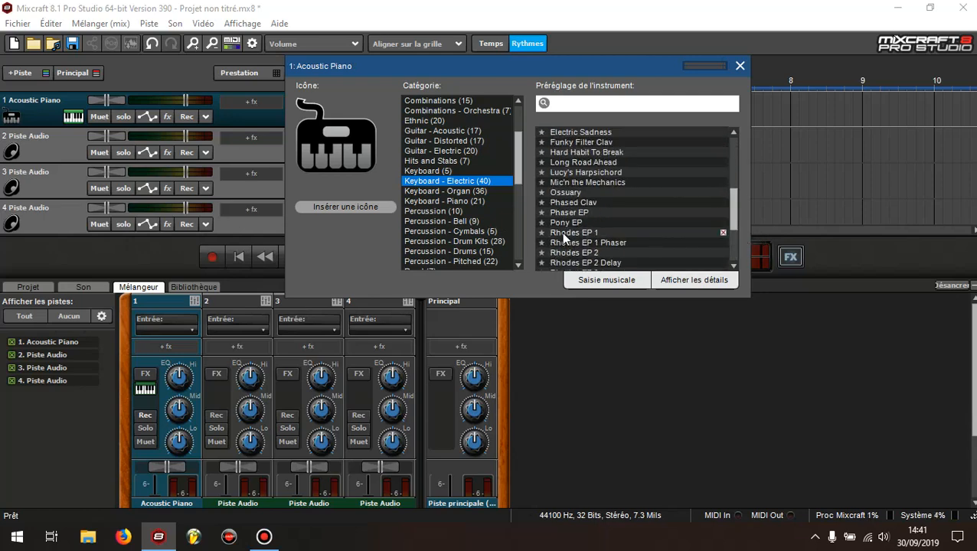
{"action": "left_click_drag", "start_coordinate": [733, 205], "coordinate": [738, 145]}
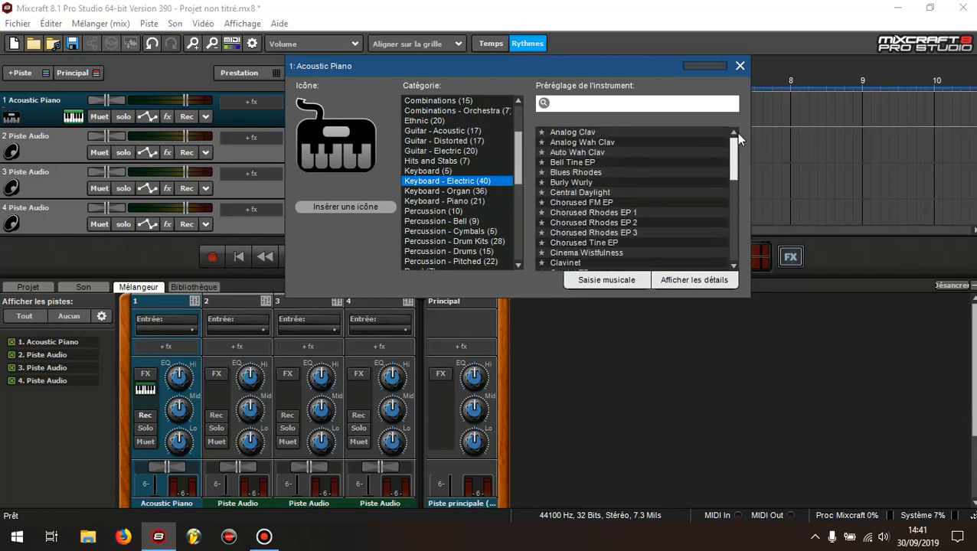
{"action": "left_click", "coordinate": [567, 134]}
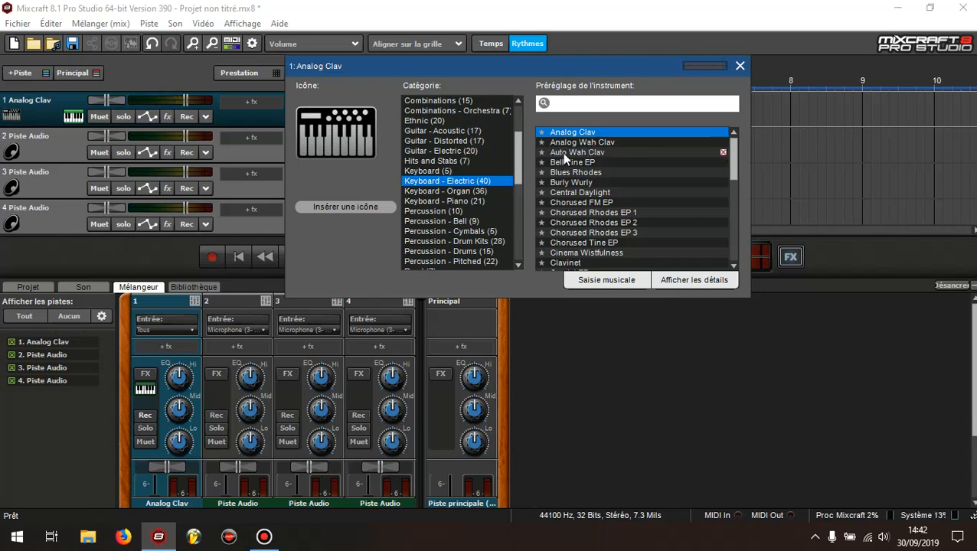
Assign the Hall Piano preset from the Keyboard - Piano category to the first track and close the instrument selection.
{"action": "left_click", "coordinate": [436, 201]}
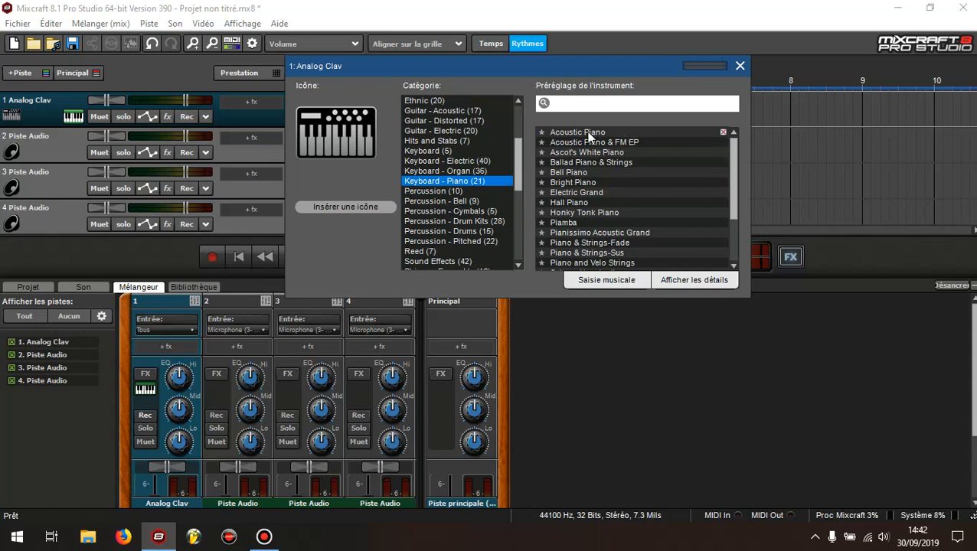
{"action": "left_click", "coordinate": [587, 132]}
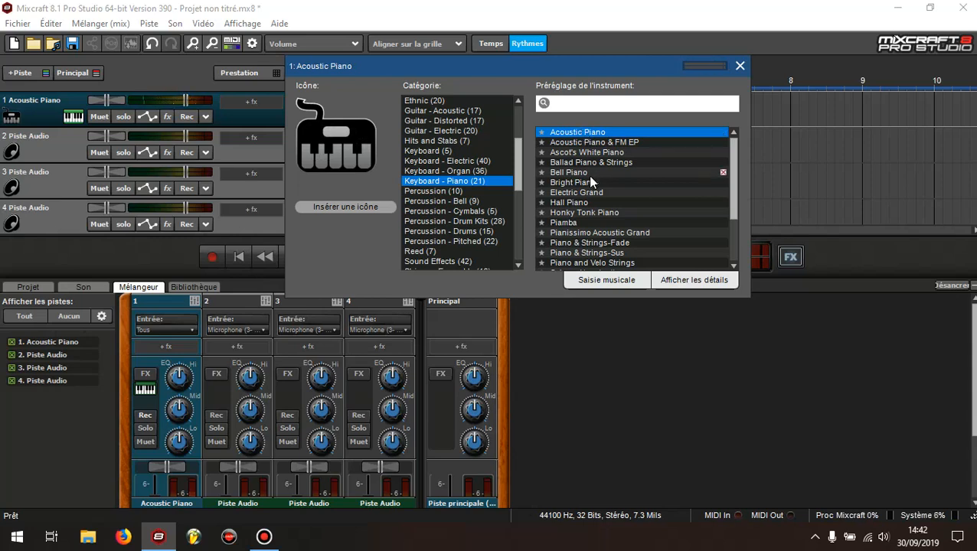
{"action": "left_click", "coordinate": [568, 203]}
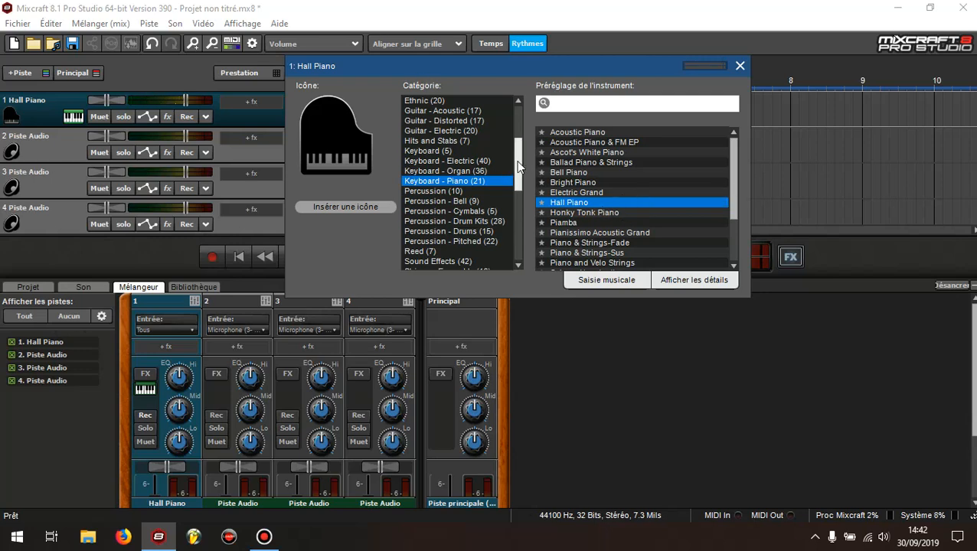
{"action": "left_click_drag", "start_coordinate": [518, 167], "coordinate": [518, 107]}
{"action": "left_click", "coordinate": [739, 65]}
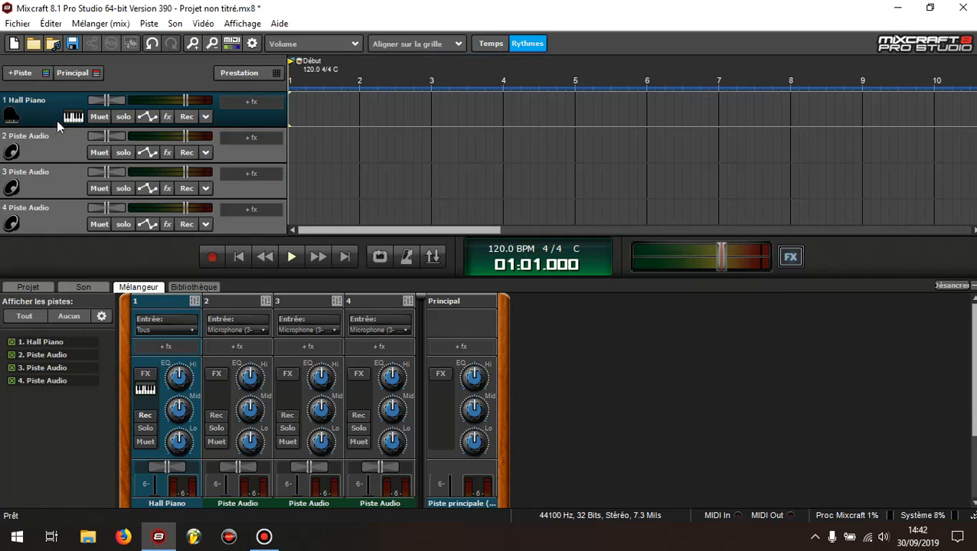
Choose Microphone (3- USB Audio CODEC) as the recording input of audio track 2 and arm the track.
{"action": "left_click", "coordinate": [60, 144]}
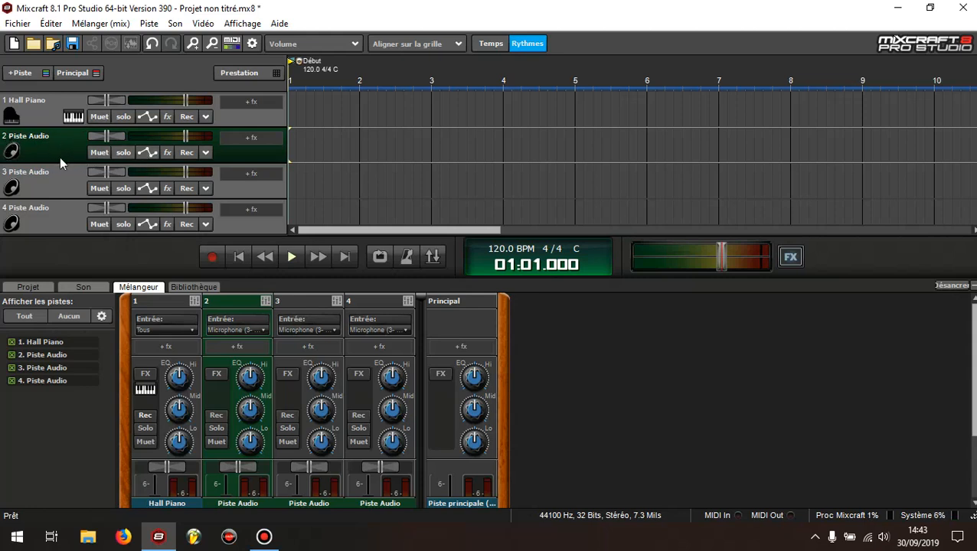
{"action": "left_click", "coordinate": [205, 153]}
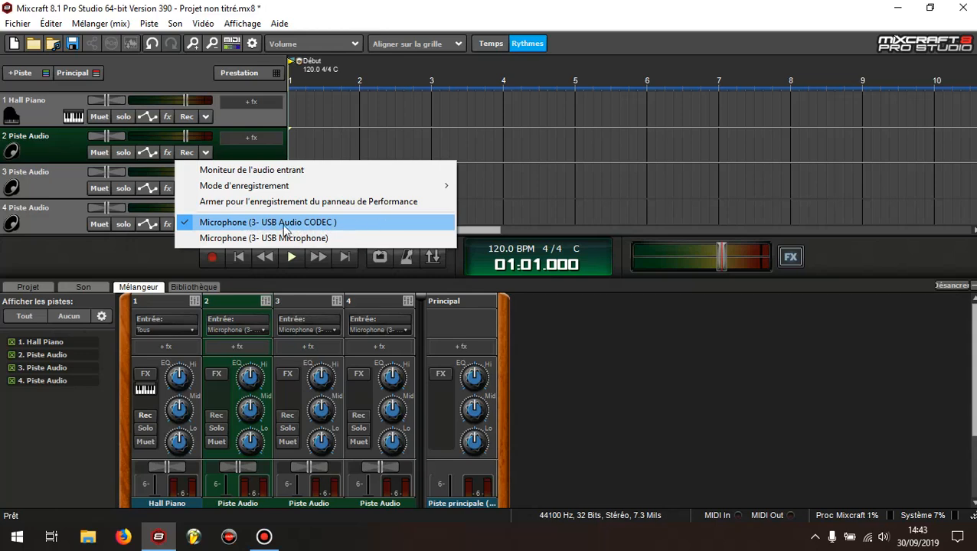
{"action": "left_click", "coordinate": [260, 224]}
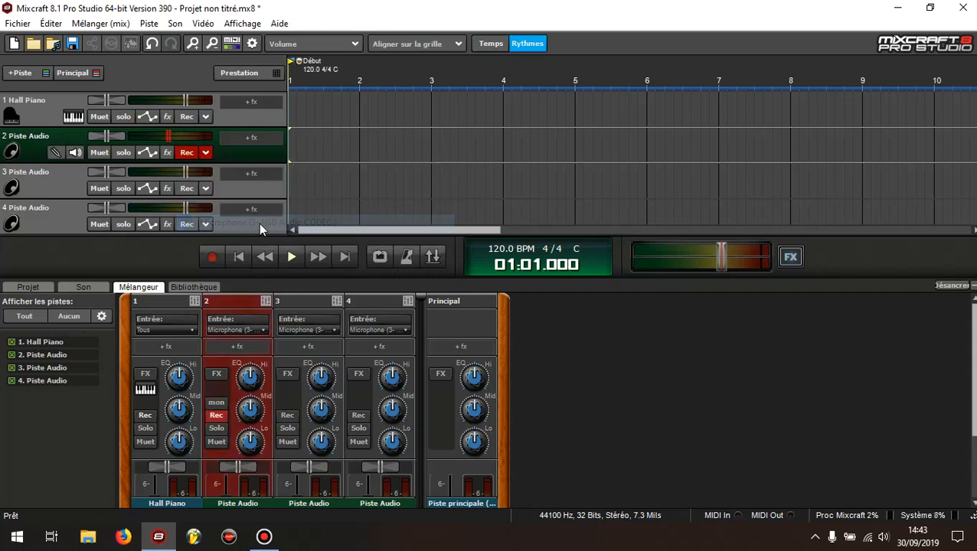
{"action": "left_click", "coordinate": [186, 153]}
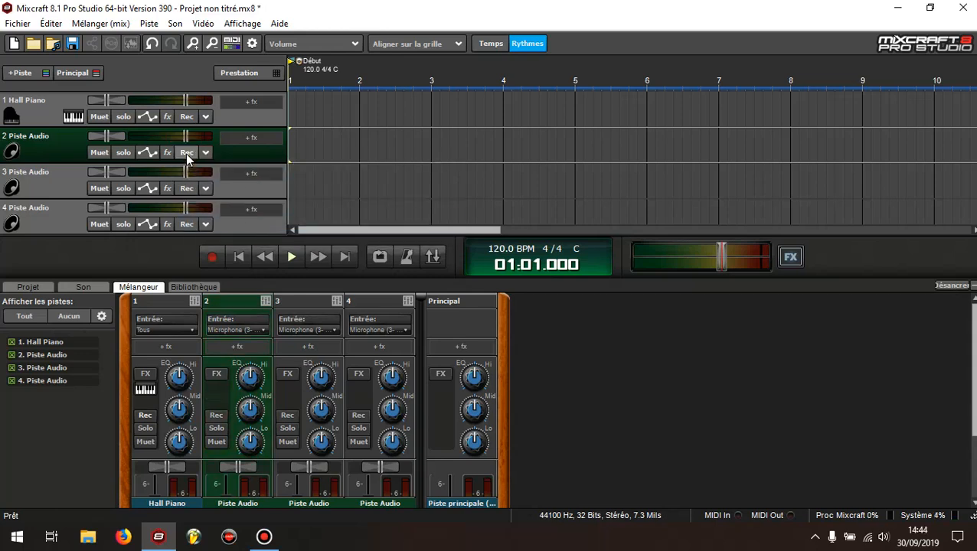
{"action": "left_click", "coordinate": [186, 153]}
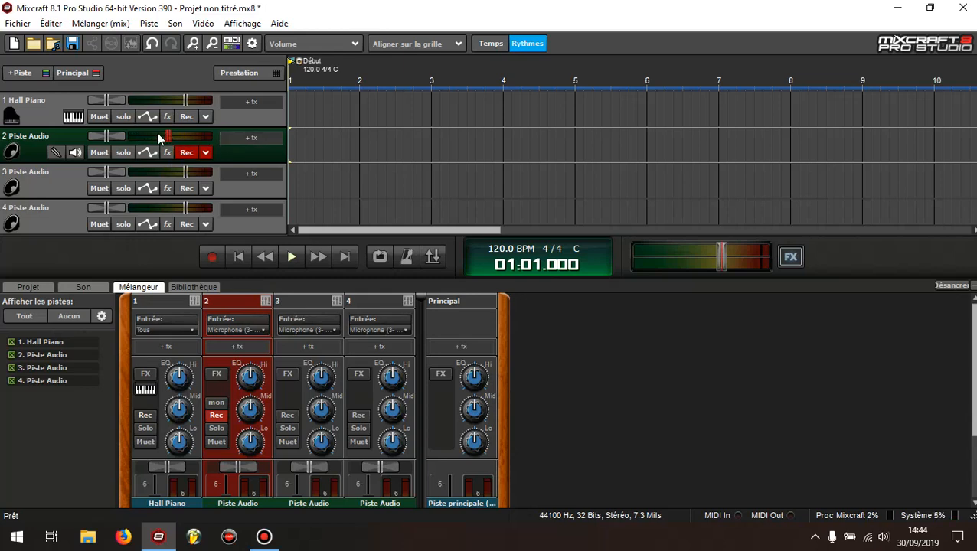
Enable incoming audio monitoring on track 2, disarm the track and check its recording options.
{"action": "left_click", "coordinate": [74, 151]}
{"action": "left_click", "coordinate": [188, 153]}
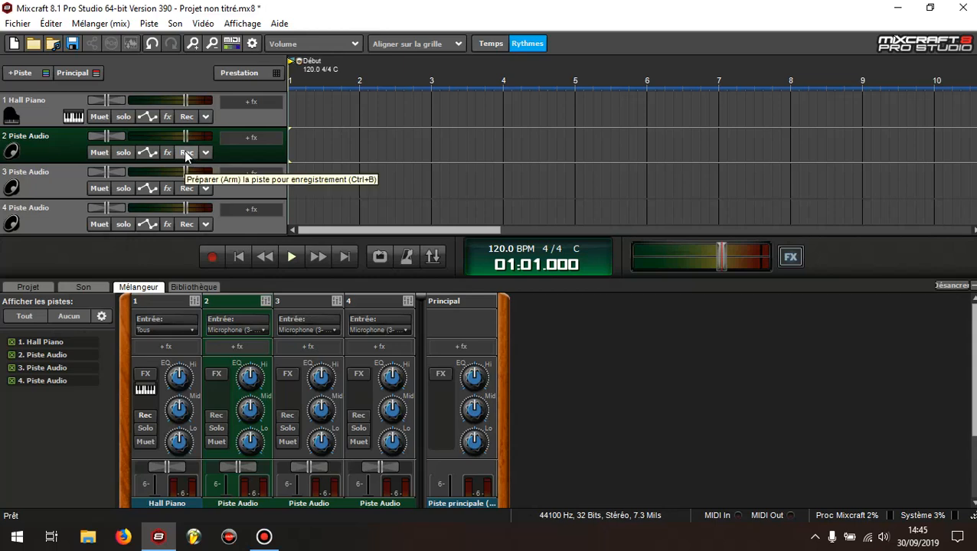
{"action": "left_click", "coordinate": [204, 152]}
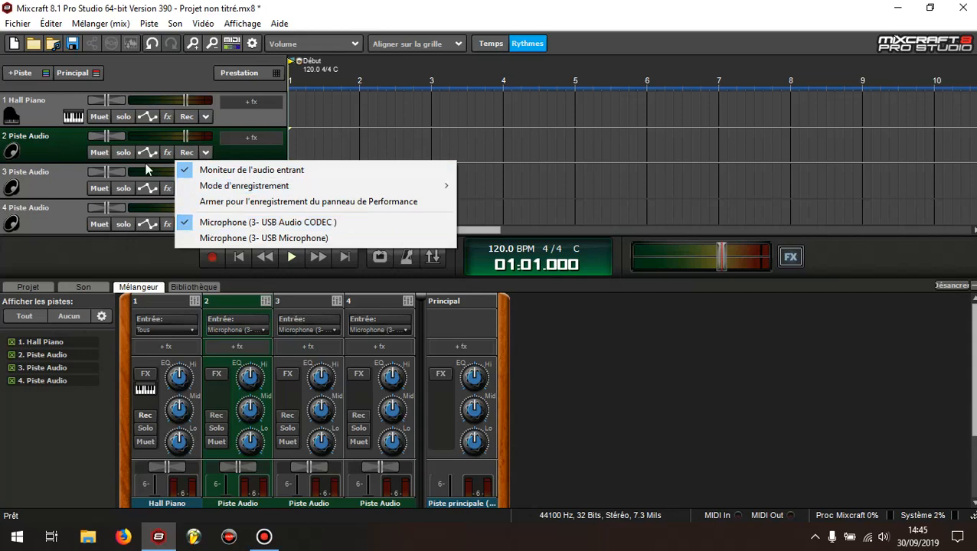
{"action": "left_click", "coordinate": [278, 9]}
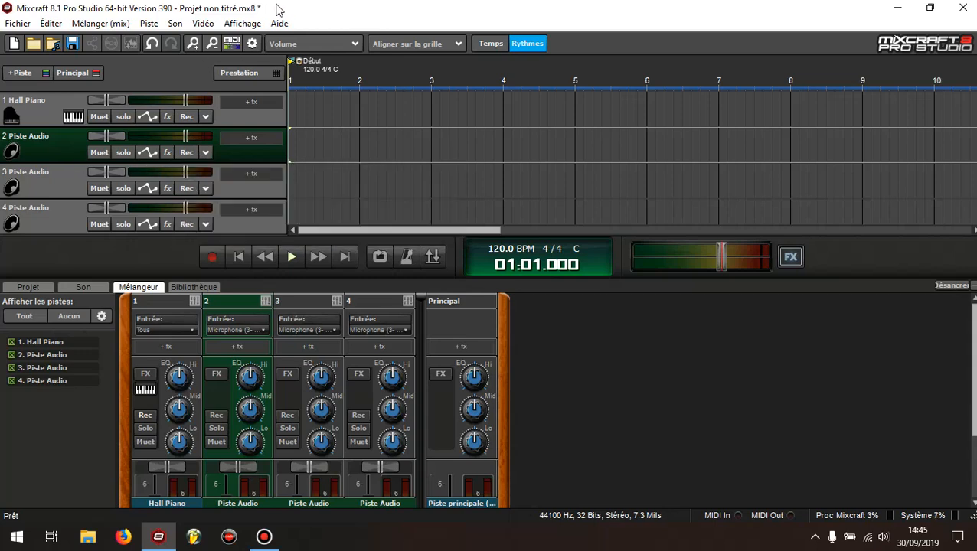
Rearm track 2 to switch off its incoming audio monitoring, and leave the track disarmed.
{"action": "left_click", "coordinate": [185, 150]}
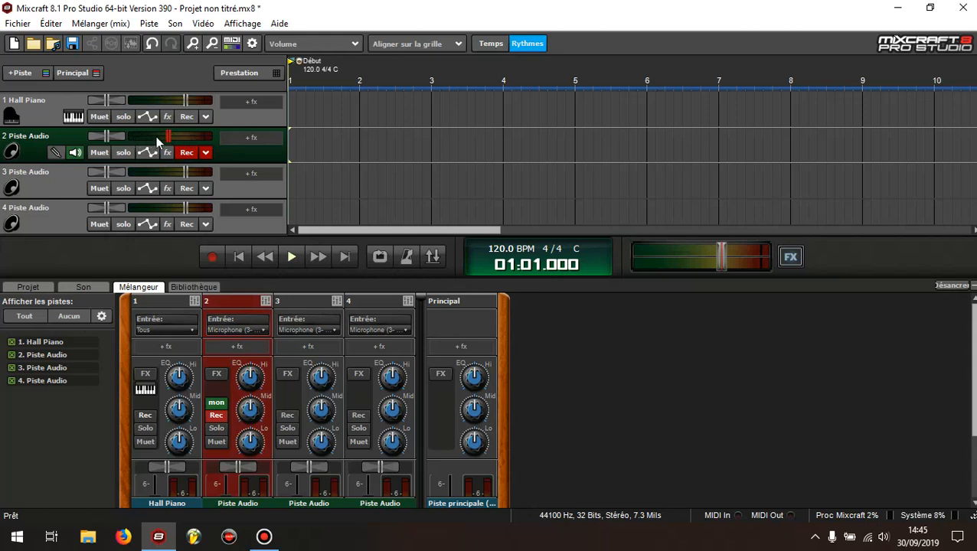
{"action": "right_click", "coordinate": [77, 153]}
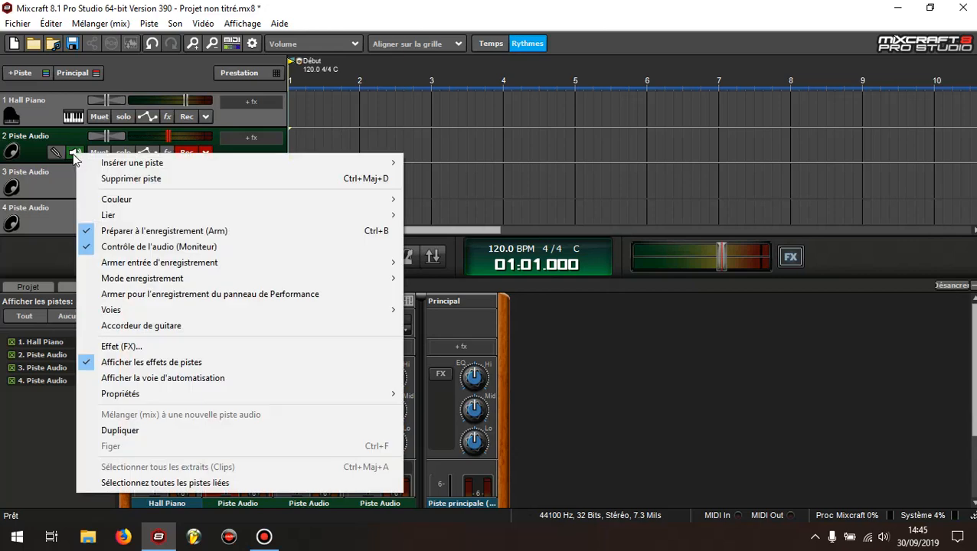
{"action": "left_click", "coordinate": [75, 153]}
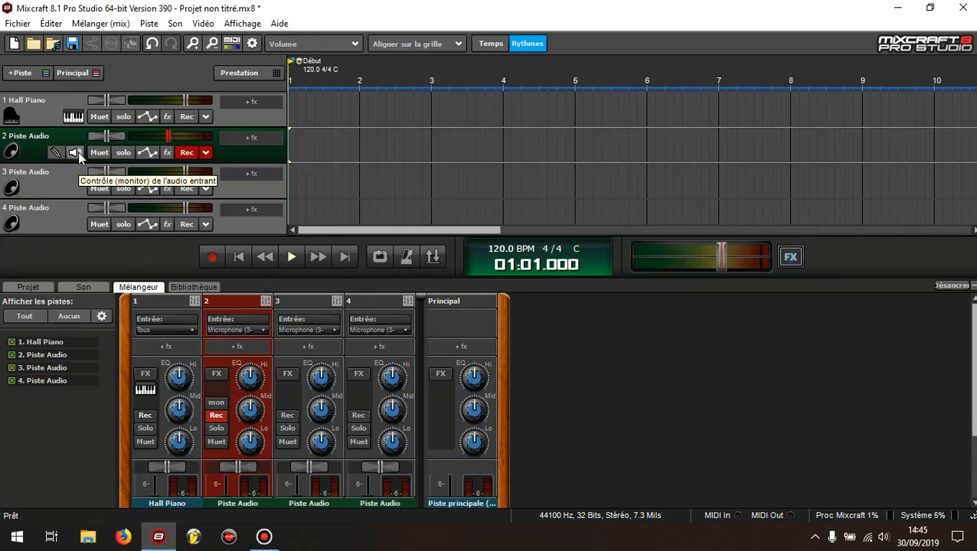
{"action": "left_click", "coordinate": [77, 152]}
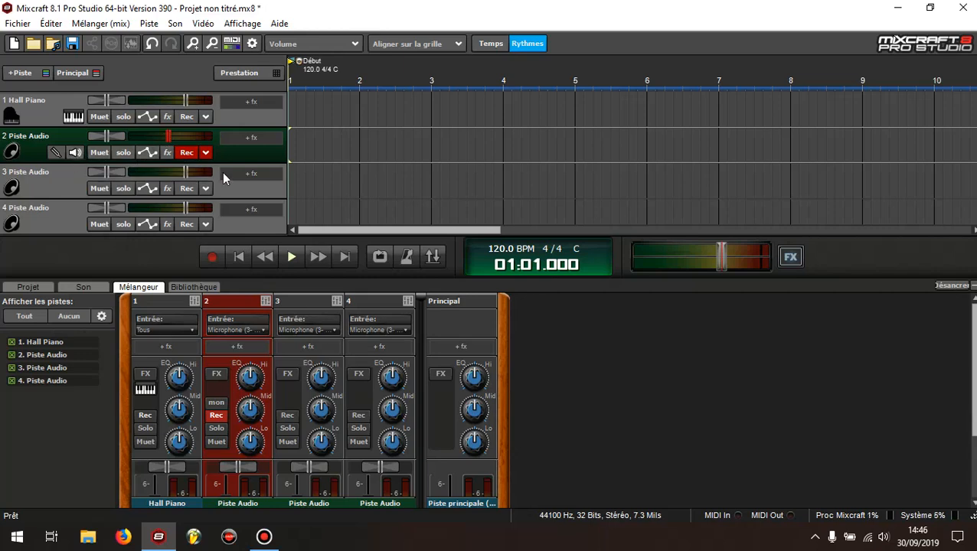
{"action": "left_click", "coordinate": [189, 150]}
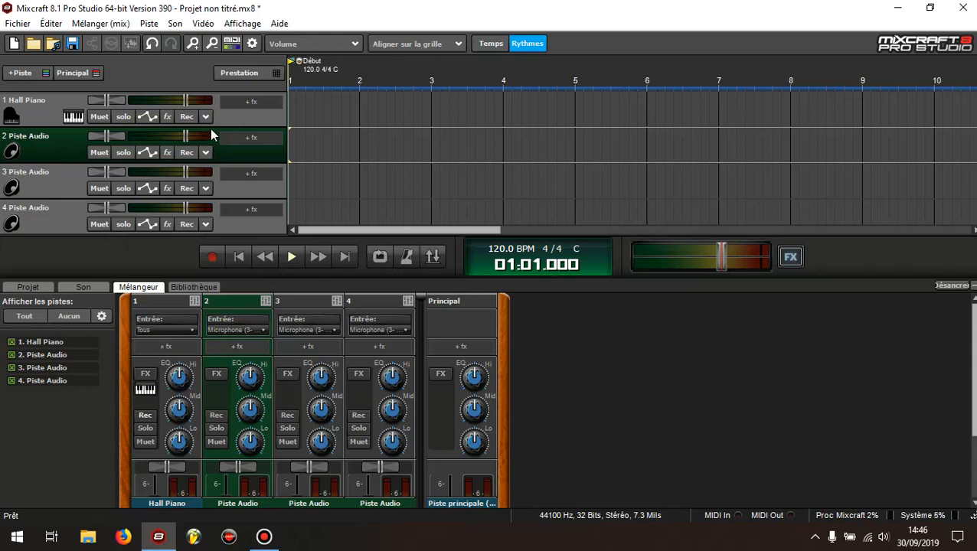
Arm the Hall Piano track for recording and disarm it again.
{"action": "left_click", "coordinate": [55, 115]}
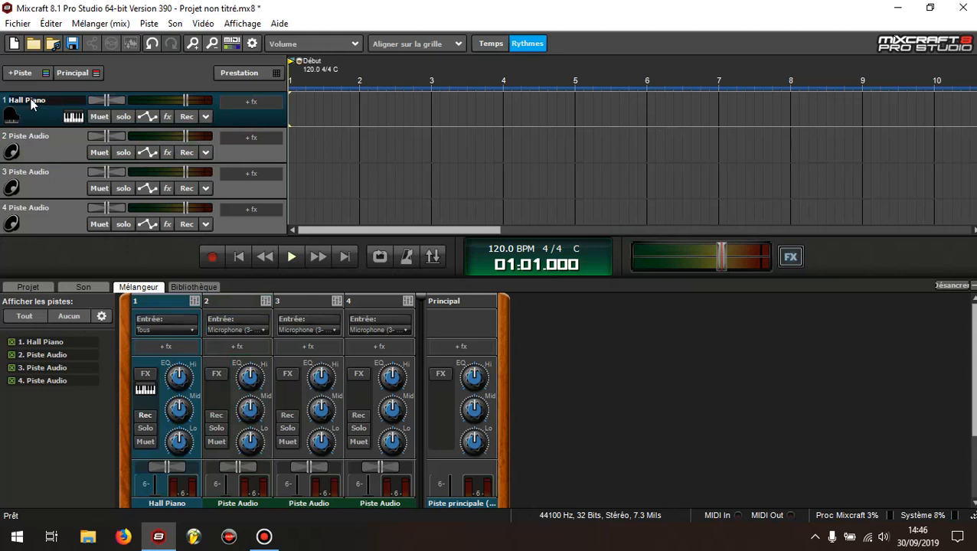
{"action": "left_click", "coordinate": [187, 118]}
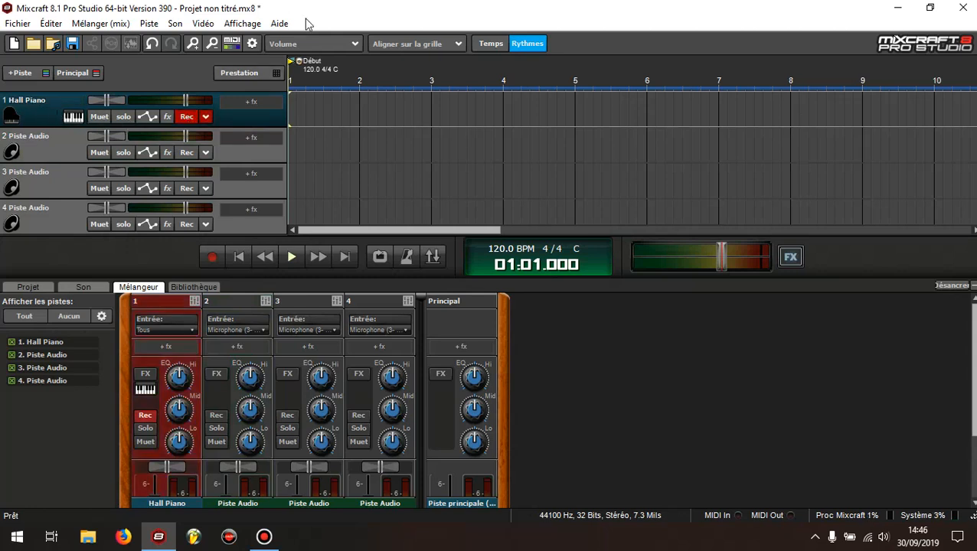
{"action": "left_click", "coordinate": [190, 116]}
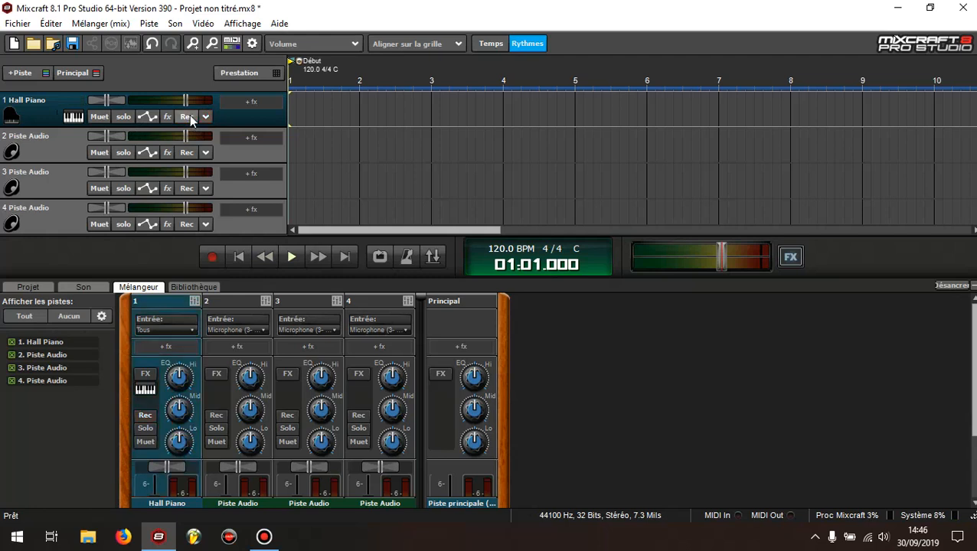
Arm the Hall Piano track and record a MIDI take from bar 1 until partway through bar 9.
{"action": "left_click", "coordinate": [190, 116]}
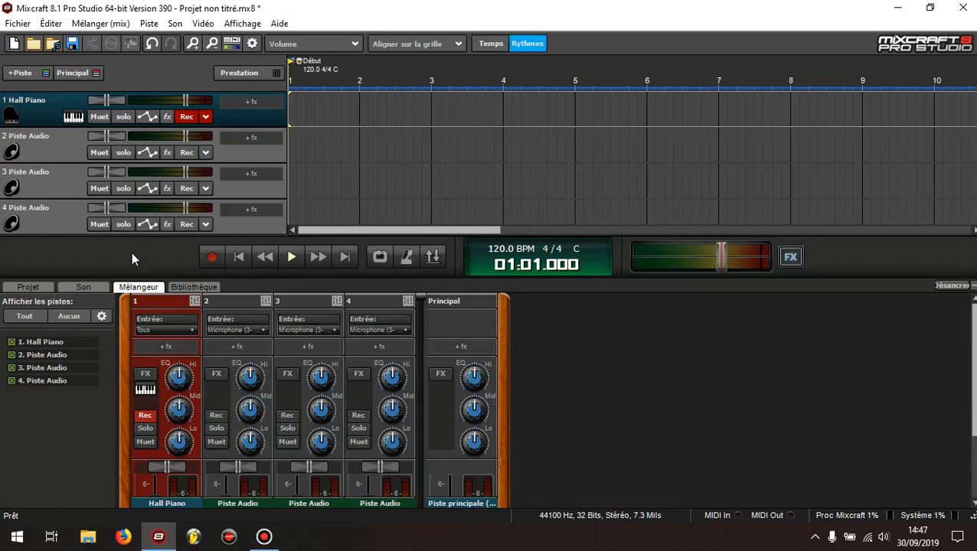
{"action": "key", "text": "r"}
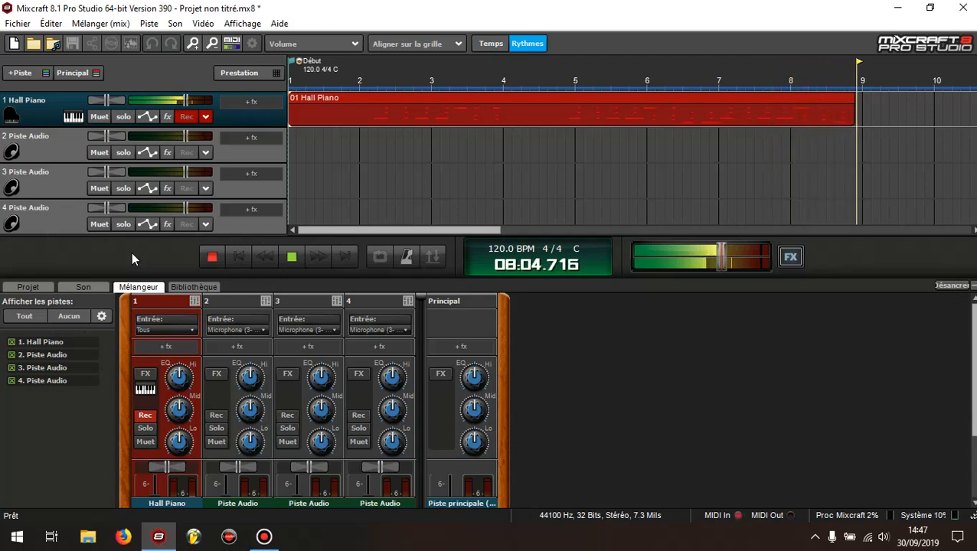
{"action": "key", "text": "space"}
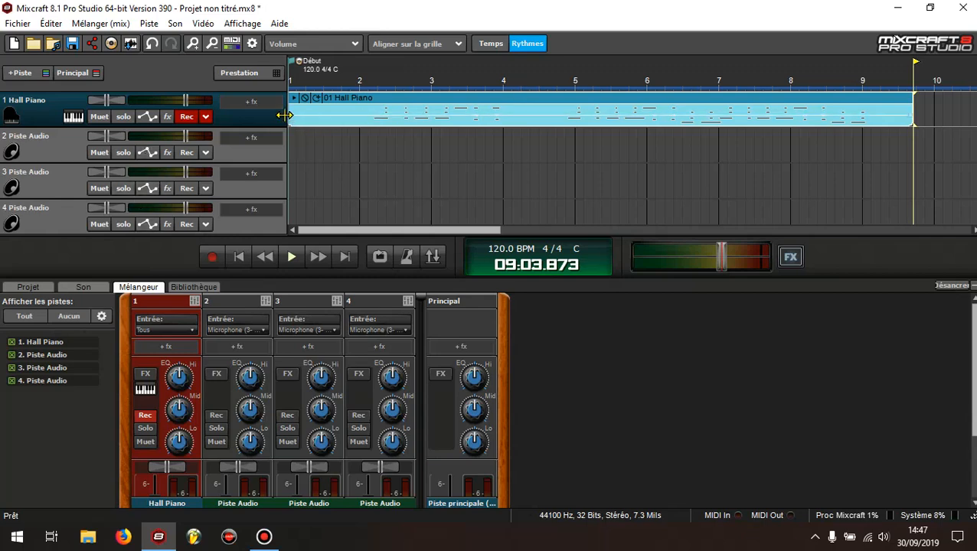
Trim the empty start off the recorded Hall Piano clip and bring both the clip and the playhead back to bar 1.
{"action": "left_click_drag", "start_coordinate": [327, 110], "coordinate": [553, 120]}
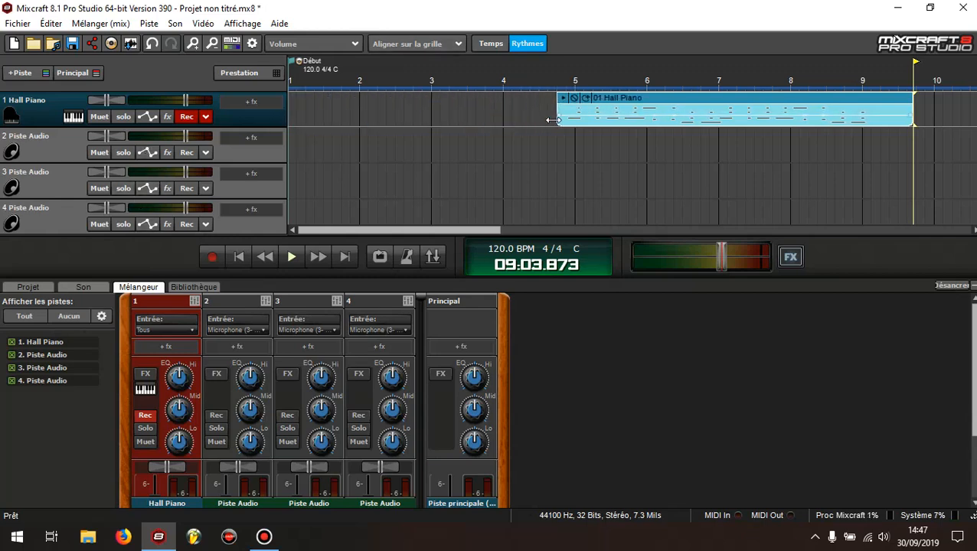
{"action": "left_click_drag", "start_coordinate": [650, 104], "coordinate": [382, 92]}
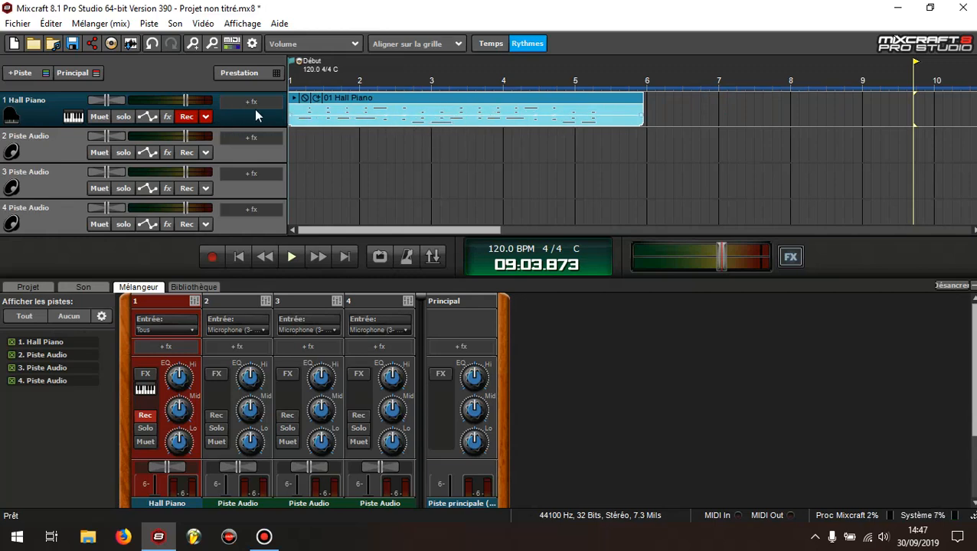
{"action": "left_click", "coordinate": [239, 257]}
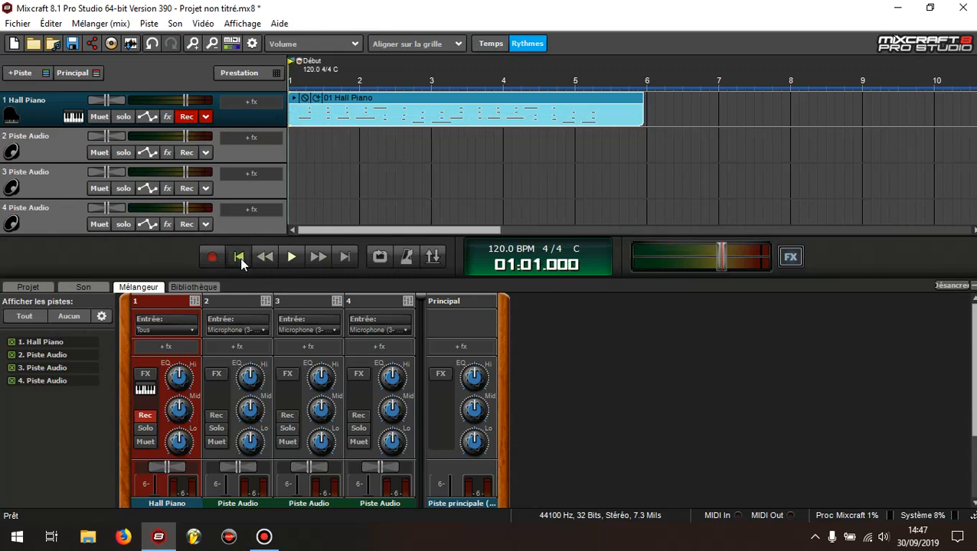
Disarm the Hall Piano track and try sliding its clip along the timeline with grid snapping on.
{"action": "left_click", "coordinate": [185, 115]}
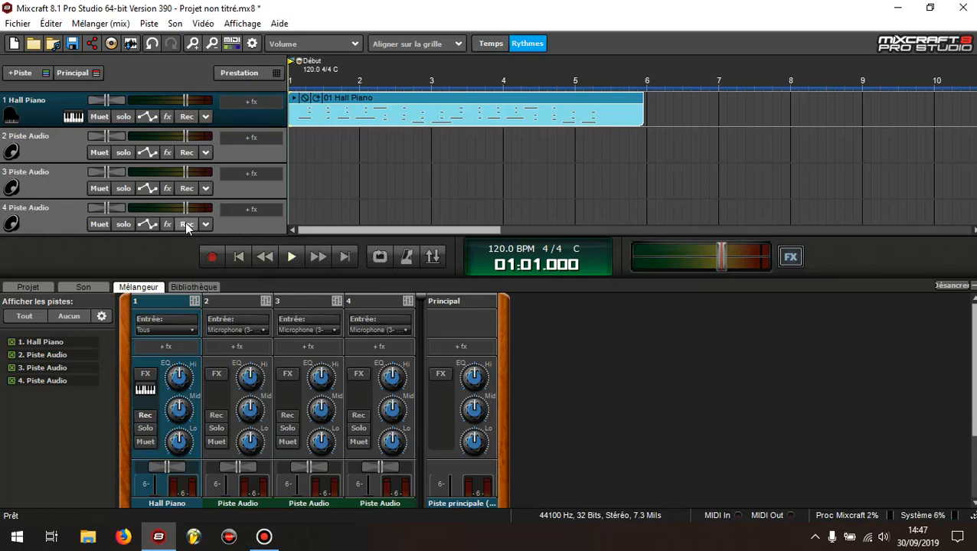
{"action": "left_click_drag", "start_coordinate": [402, 98], "coordinate": [423, 113]}
{"action": "scroll", "coordinate": [424, 114], "scroll_direction": "up", "scroll_amount": 1}
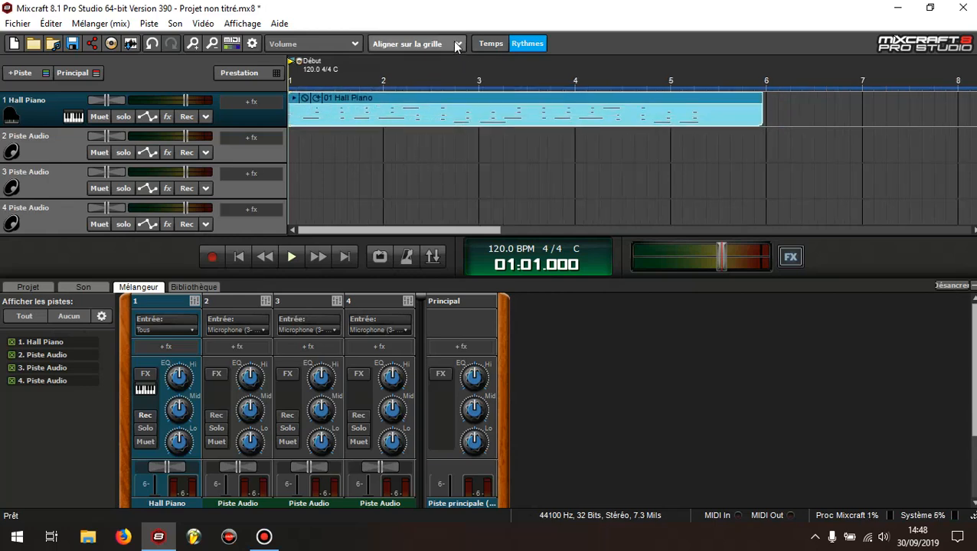
{"action": "left_click_drag", "start_coordinate": [444, 97], "coordinate": [447, 97]}
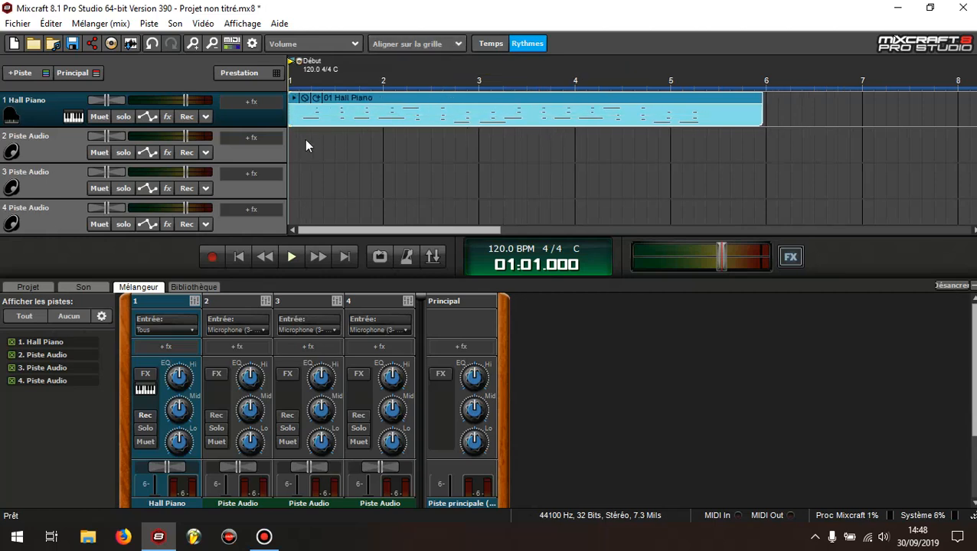
Set snapping to Désactivé and nudge the Hall Piano clip slightly later on the timeline.
{"action": "left_click", "coordinate": [456, 45]}
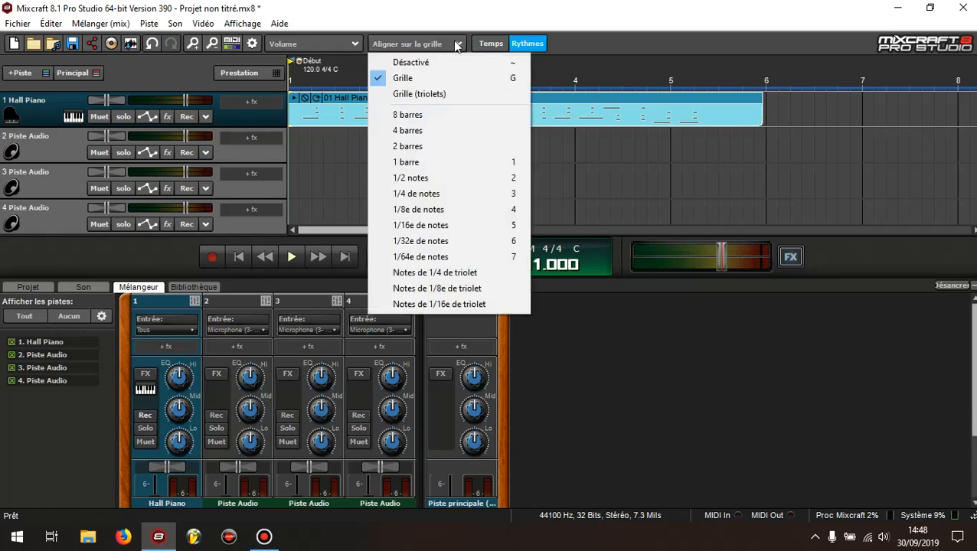
{"action": "left_click", "coordinate": [420, 62]}
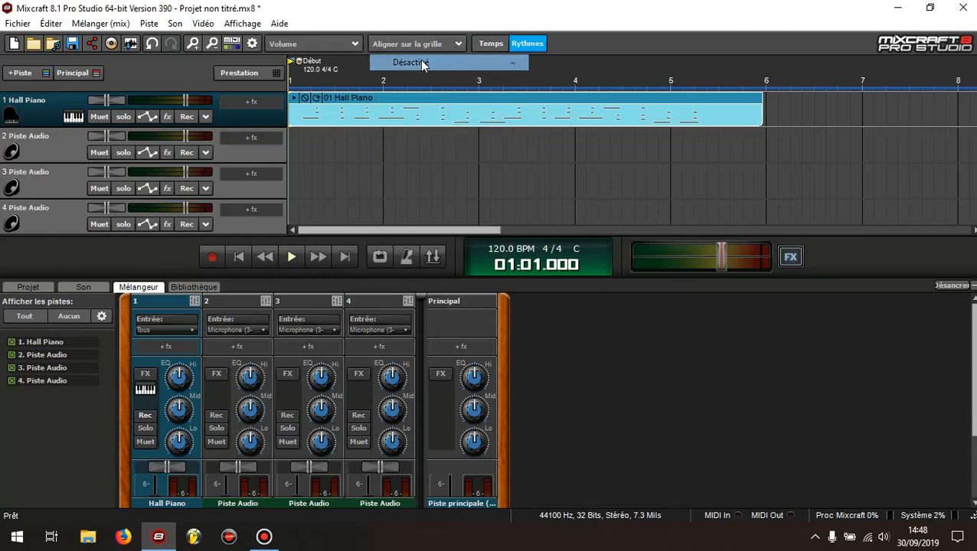
{"action": "mouse_move", "coordinate": [416, 99]}
{"action": "left_mouse_down"}
{"action": "mouse_move", "coordinate": [432, 99]}
{"action": "mouse_move", "coordinate": [421, 105]}
{"action": "left_mouse_up"}
Set snapping back to Grille and shorten the end of the Hall Piano clip to just after its last notes in bar 5.
{"action": "left_click", "coordinate": [447, 44]}
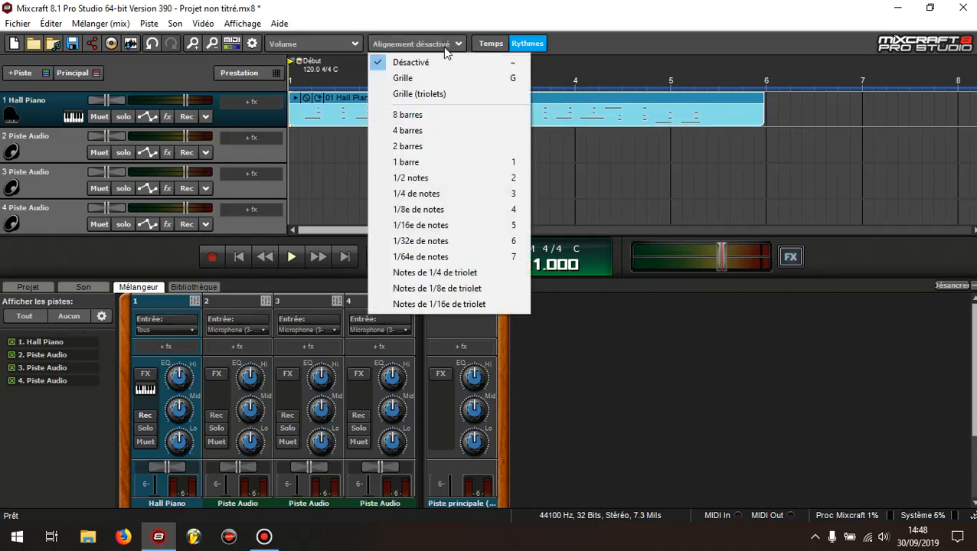
{"action": "left_click", "coordinate": [420, 79]}
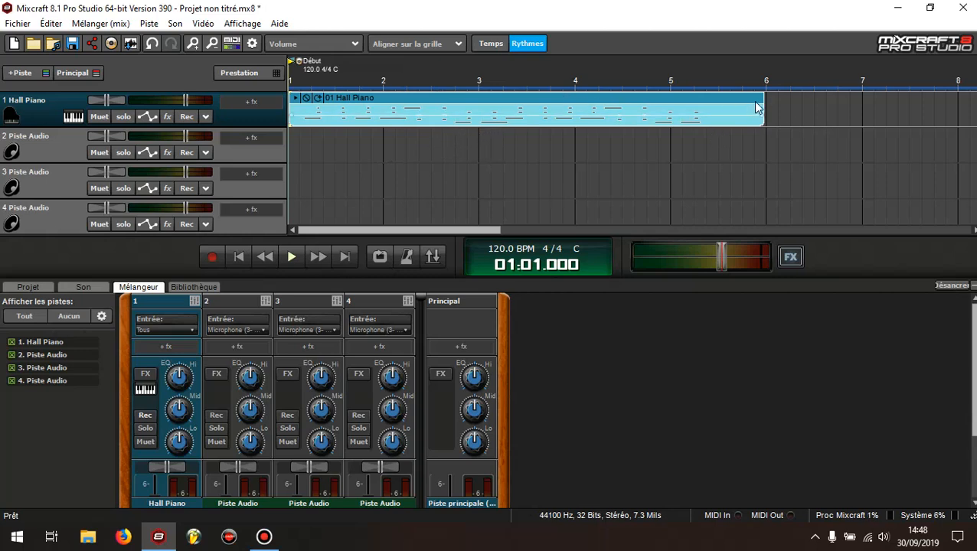
{"action": "left_click_drag", "start_coordinate": [763, 101], "coordinate": [705, 104]}
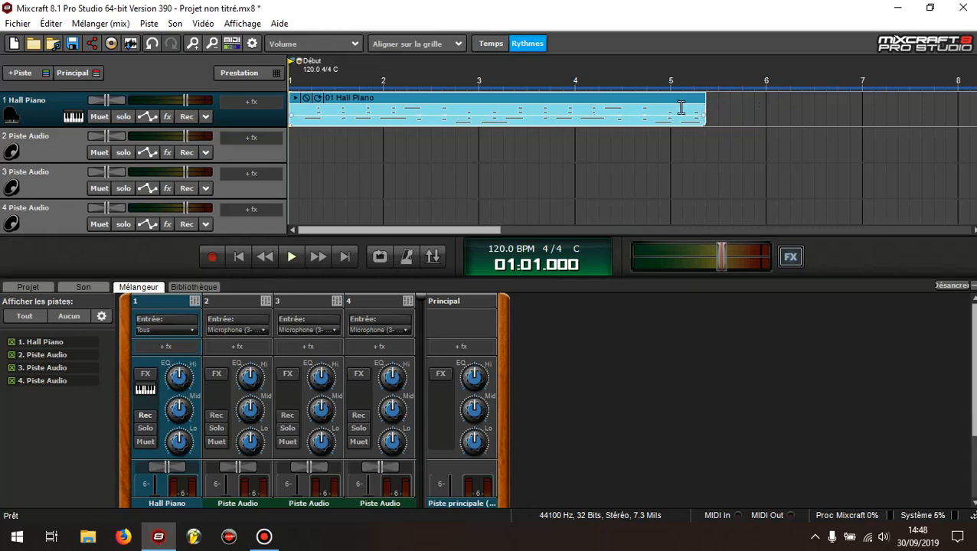
Play the trimmed Hall Piano clip from the start, stop after its end, and place the playhead at 03:02.500.
{"action": "left_click", "coordinate": [424, 100]}
{"action": "left_click", "coordinate": [239, 257]}
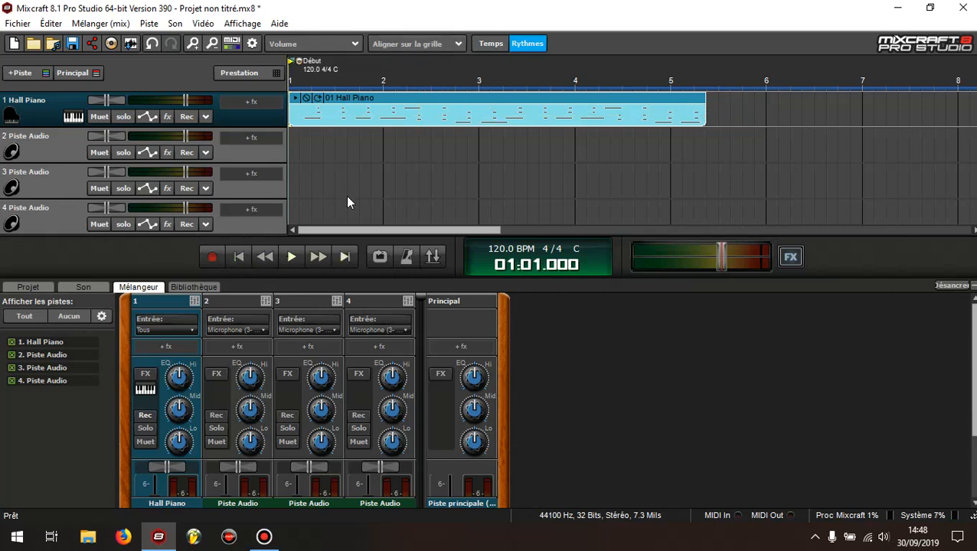
{"action": "key", "text": "space"}
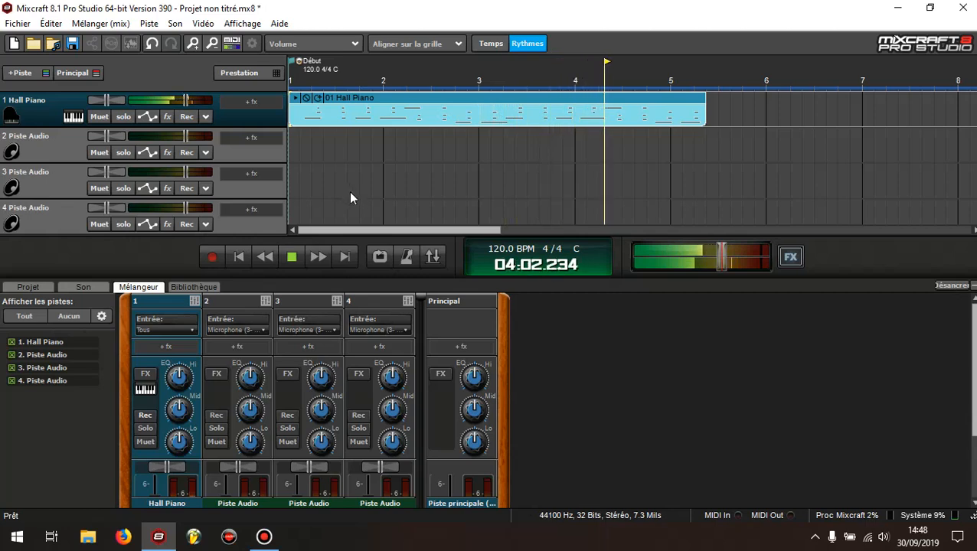
{"action": "left_click", "coordinate": [291, 257]}
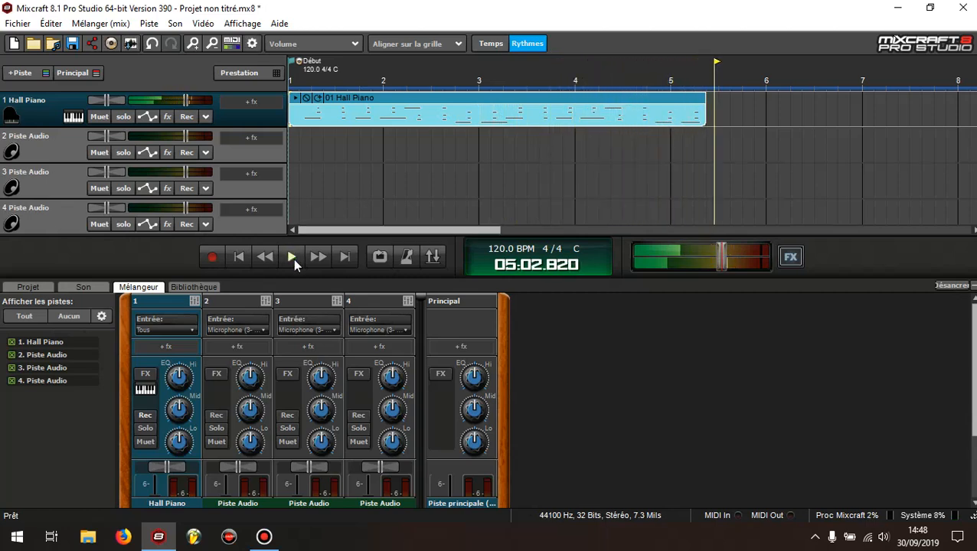
{"action": "left_click", "coordinate": [238, 257]}
{"action": "left_click", "coordinate": [513, 98]}
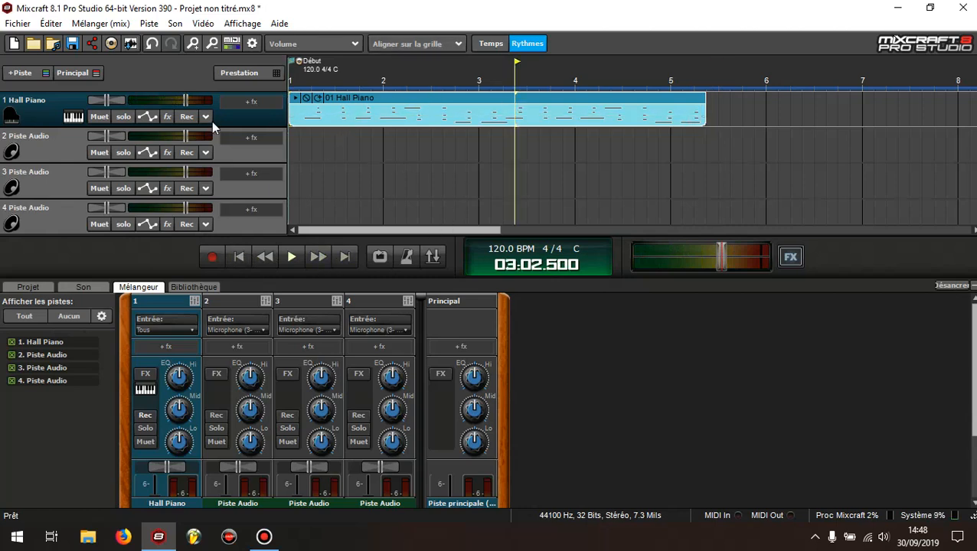
Examine the Hall Piano track's options and its available track colours.
{"action": "right_click", "coordinate": [46, 115]}
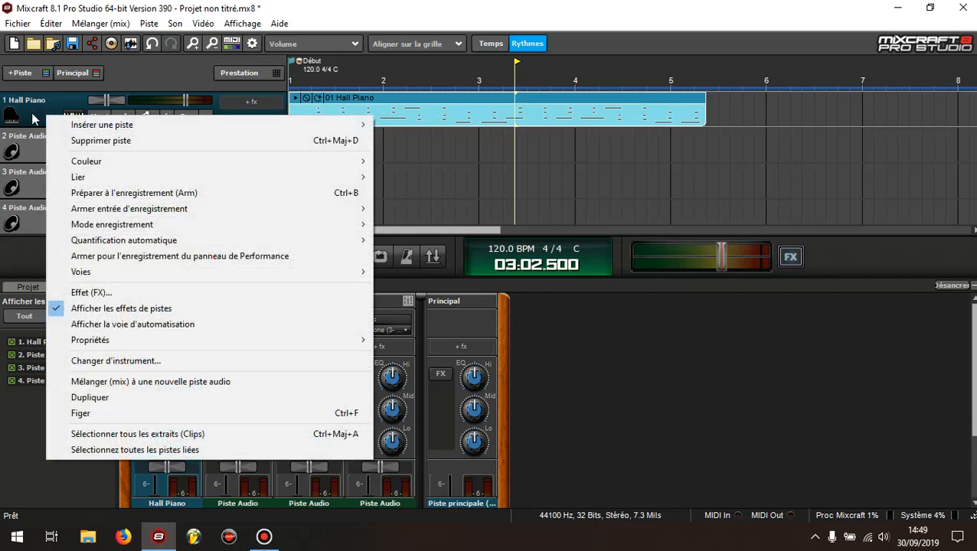
{"action": "right_click", "coordinate": [31, 113]}
{"action": "mouse_move", "coordinate": [265, 164]}
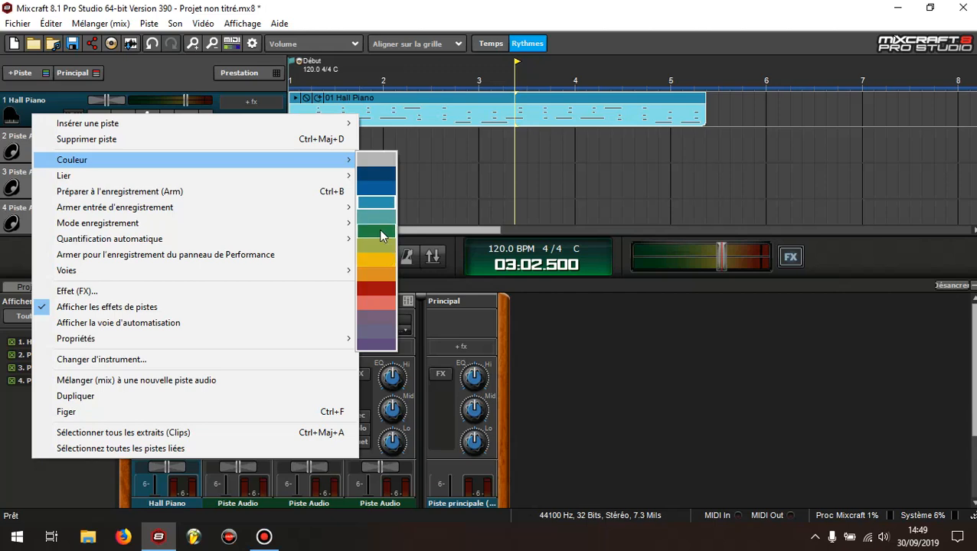
{"action": "left_click", "coordinate": [550, 8]}
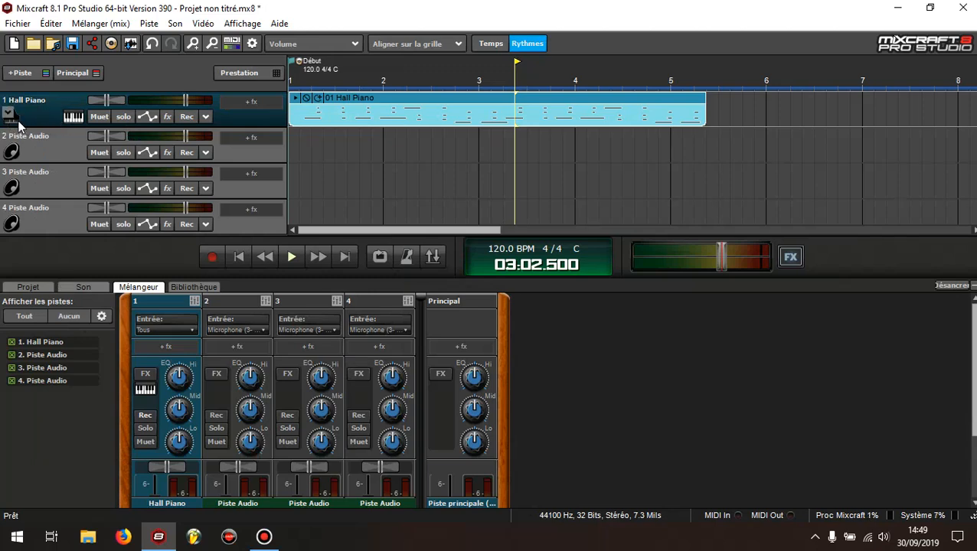
Set the image of audio track 2 to the acoustic guitar icon.
{"action": "left_click", "coordinate": [47, 152]}
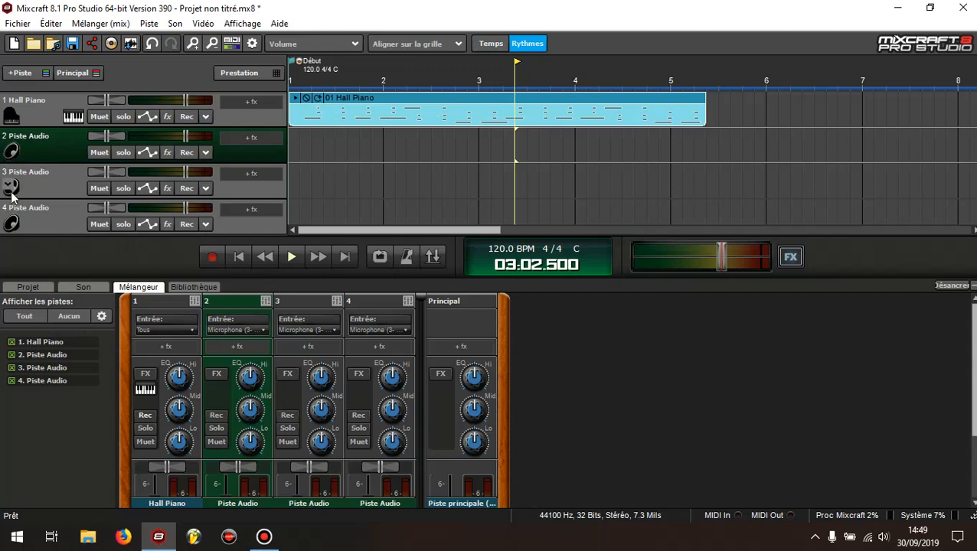
{"action": "left_click", "coordinate": [9, 151]}
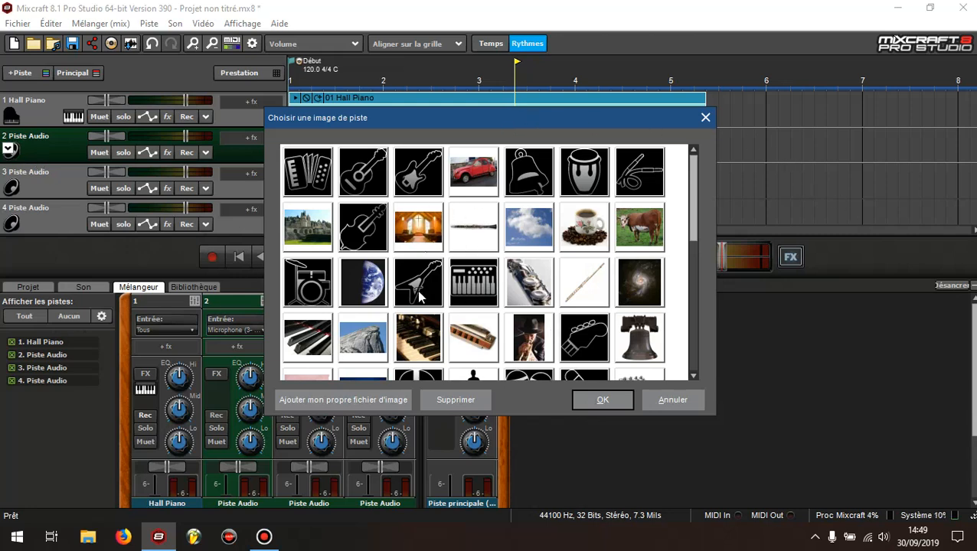
{"action": "left_click_drag", "start_coordinate": [422, 112], "coordinate": [484, 96]}
{"action": "left_click", "coordinate": [424, 167]}
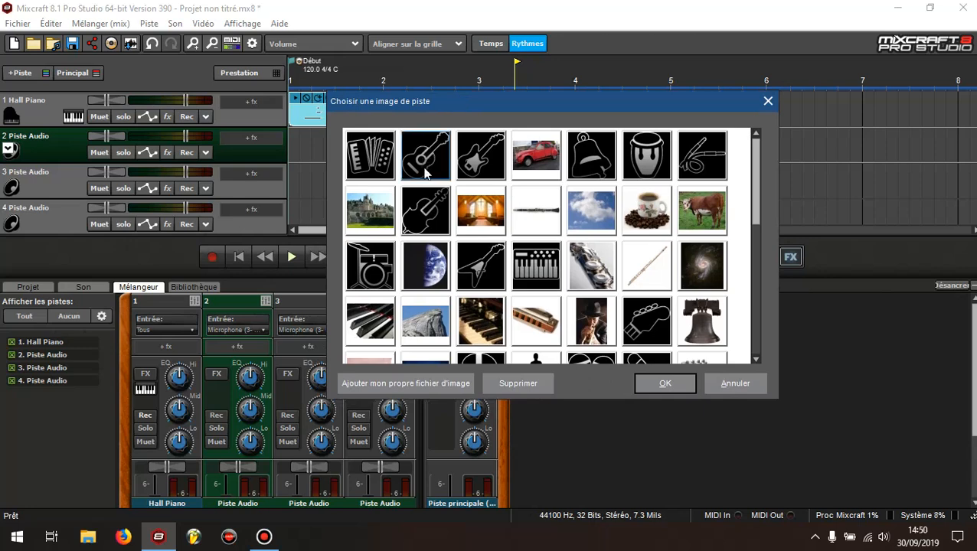
{"action": "left_click", "coordinate": [470, 156]}
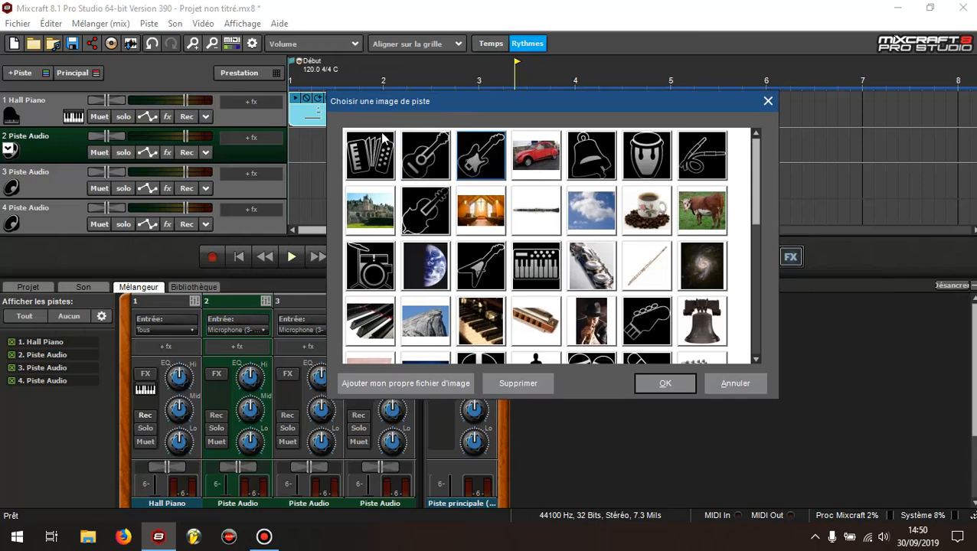
{"action": "left_click", "coordinate": [428, 162]}
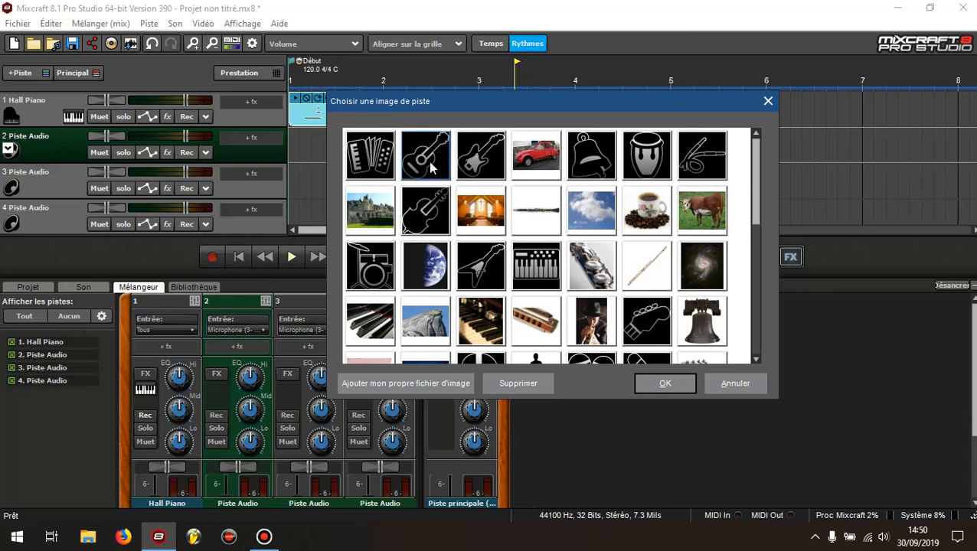
{"action": "left_click", "coordinate": [664, 383]}
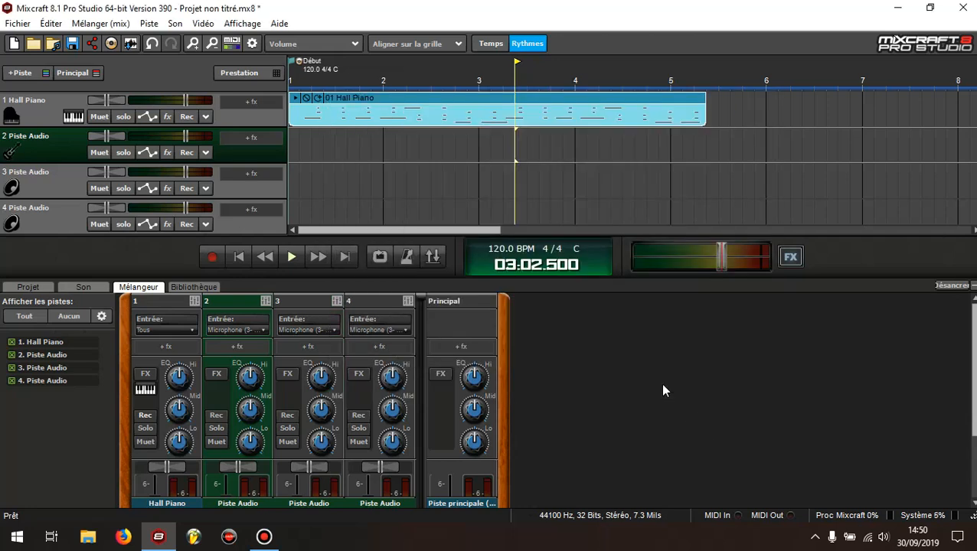
Rename audio track 2 as Guitare Rythm.
{"action": "left_click", "coordinate": [25, 136]}
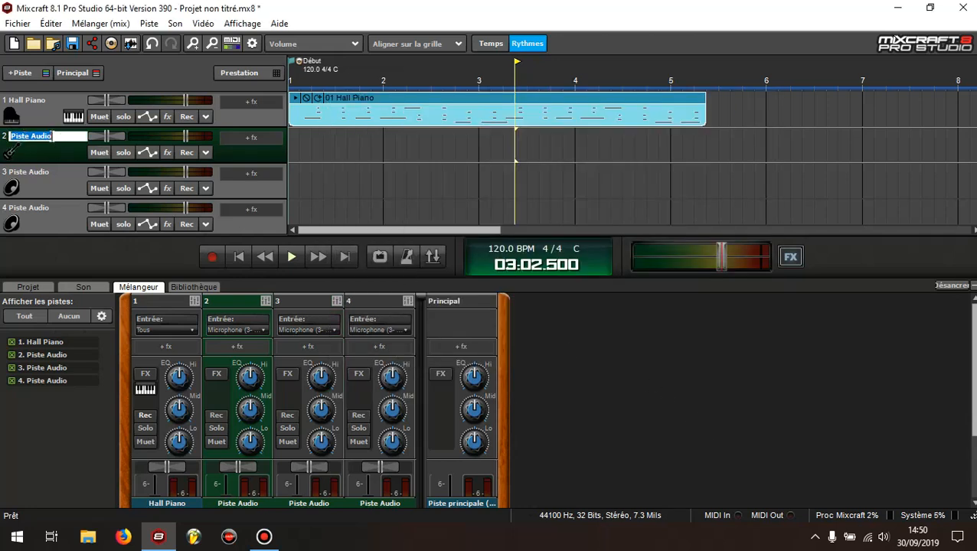
{"action": "type", "text": "Guitare Rythm"}
{"action": "key", "text": "Return"}
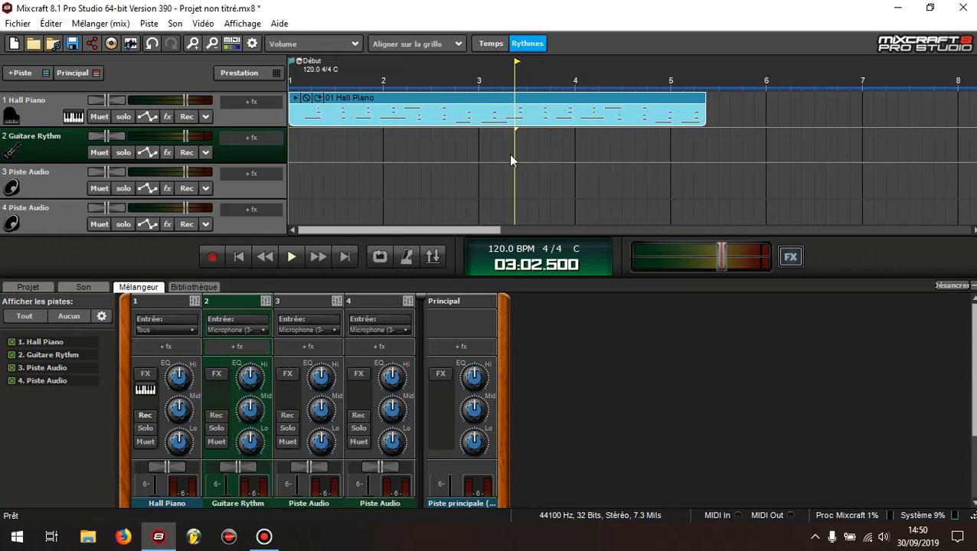
Try several playhead positions along the timeline ruler, finishing at the start of bar 3.
{"action": "left_click", "coordinate": [480, 74]}
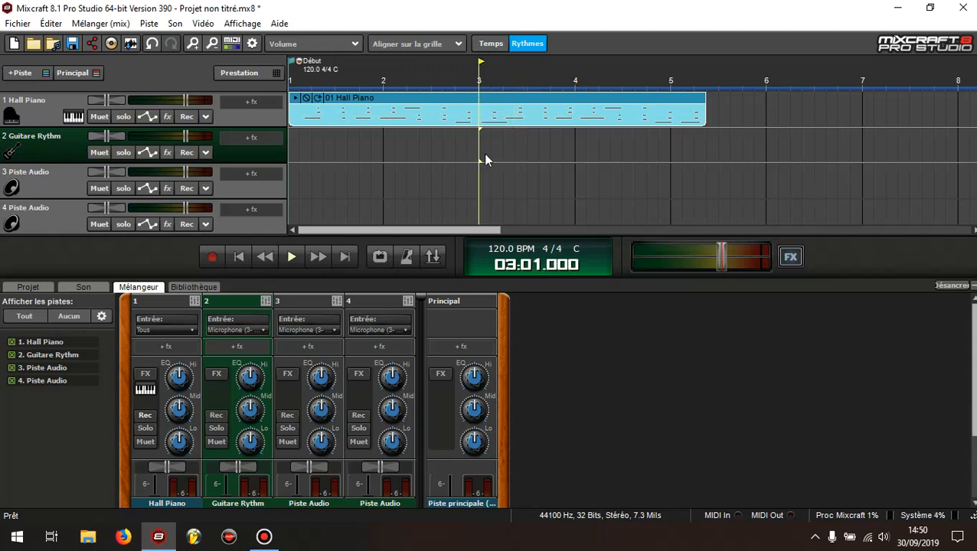
{"action": "left_click", "coordinate": [536, 69]}
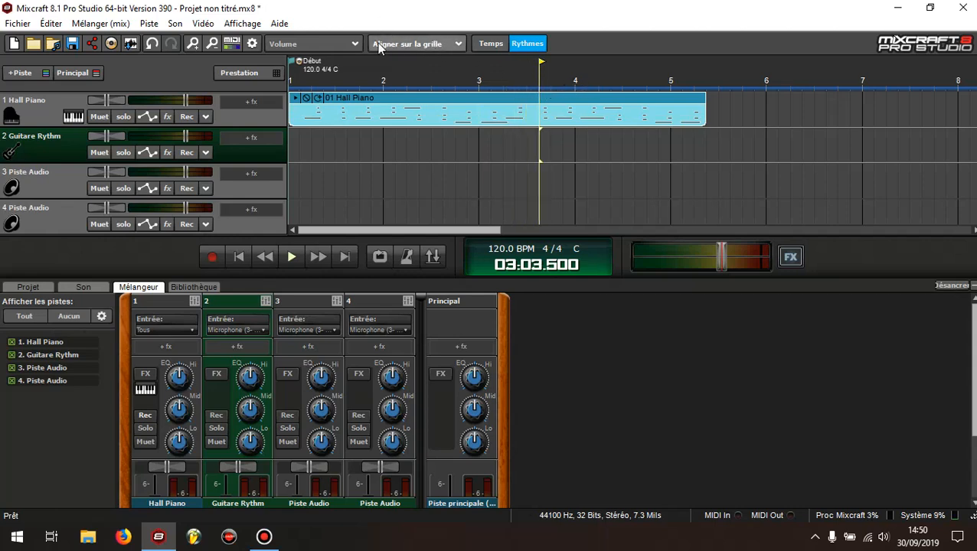
{"action": "left_click", "coordinate": [574, 82]}
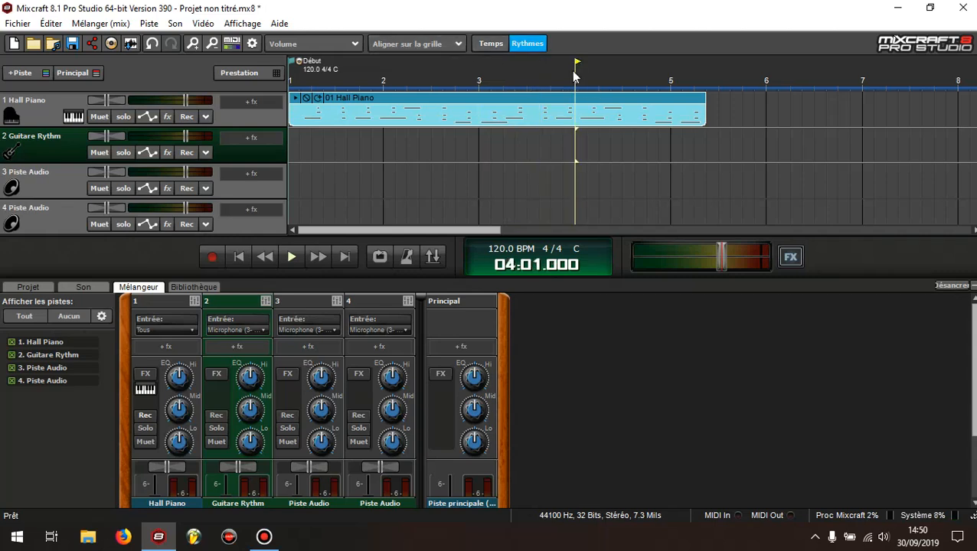
{"action": "left_click", "coordinate": [480, 82]}
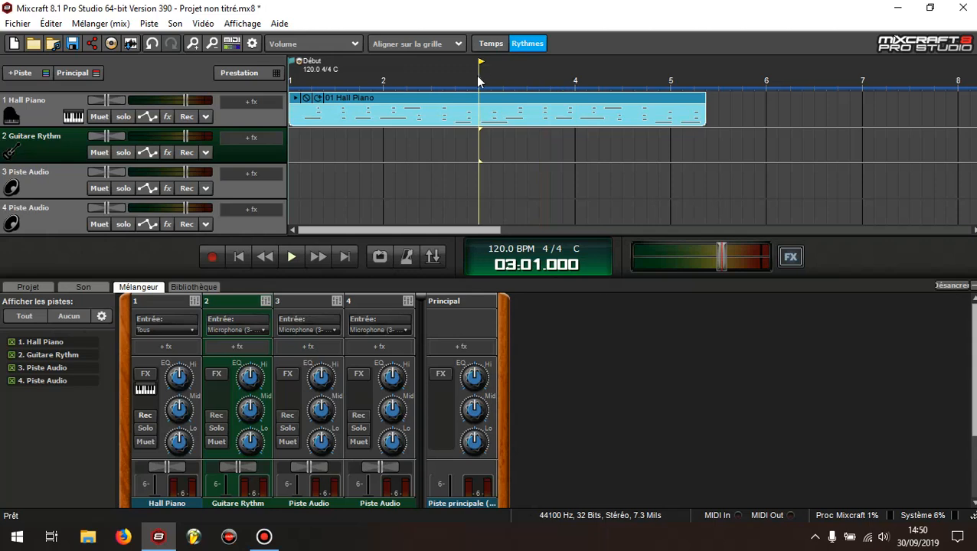
Split the Hall Piano clip at the playhead on bar 3.
{"action": "right_click", "coordinate": [479, 84]}
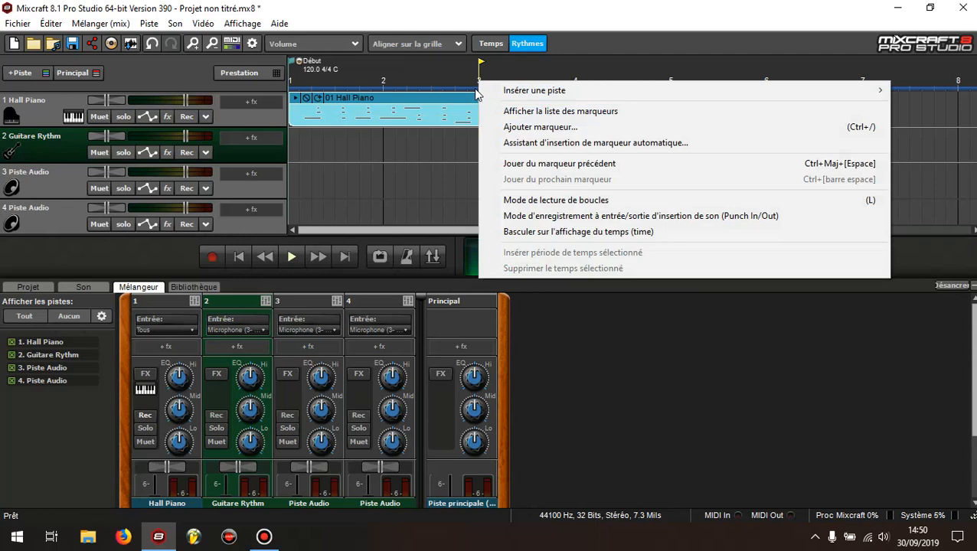
{"action": "left_click", "coordinate": [469, 97]}
{"action": "right_click", "coordinate": [480, 100]}
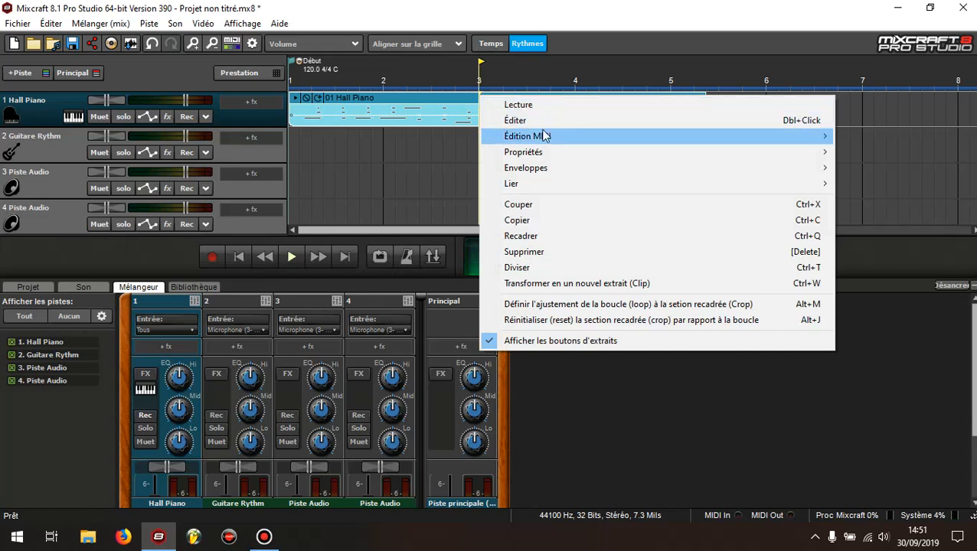
{"action": "mouse_move", "coordinate": [544, 138]}
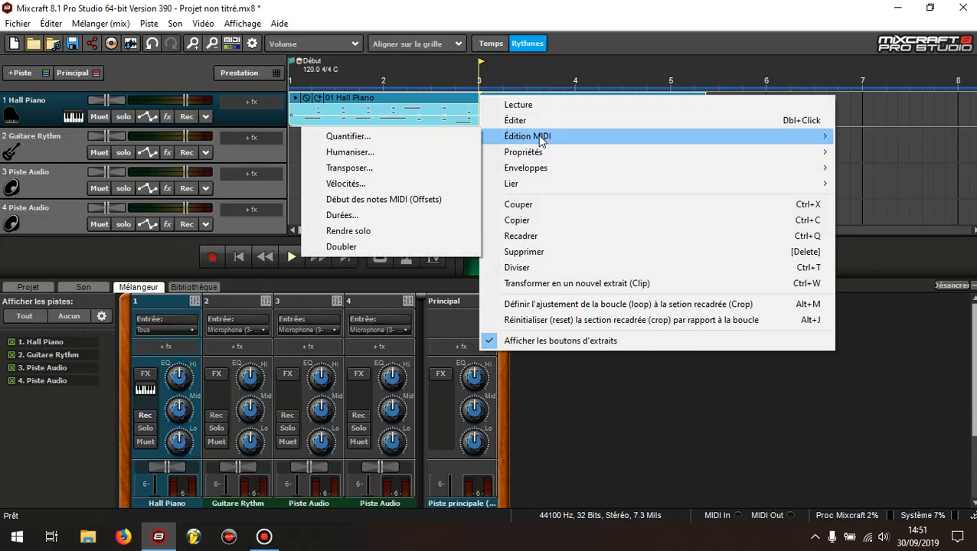
{"action": "mouse_move", "coordinate": [545, 175]}
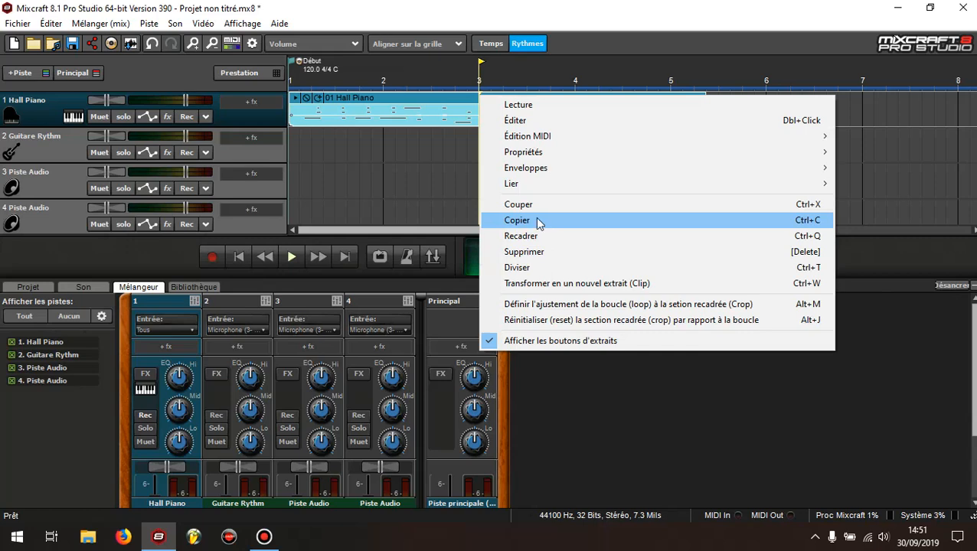
{"action": "left_click", "coordinate": [539, 268]}
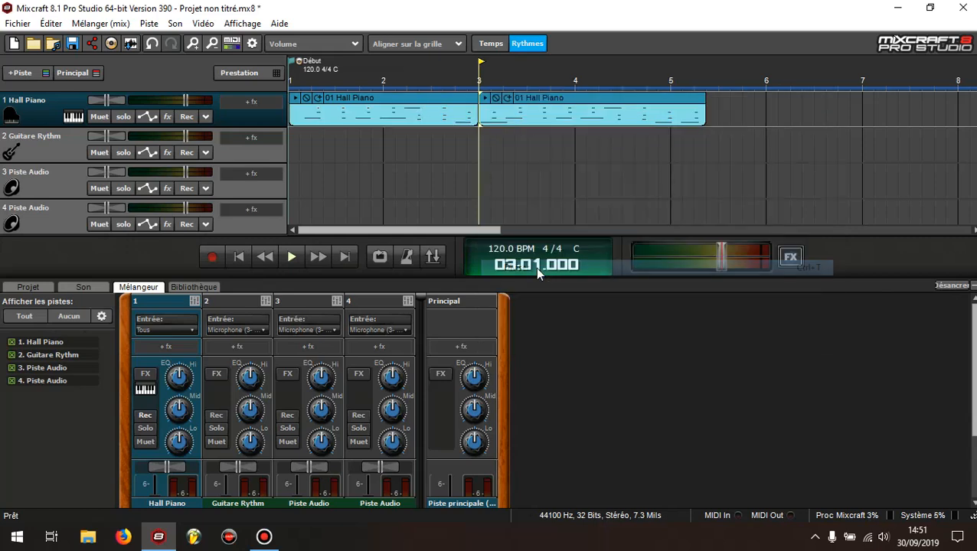
Examine the second Hall Piano clip's envelope, property and MIDI editing options, including the increase, reduce and fade choices.
{"action": "left_click", "coordinate": [587, 105]}
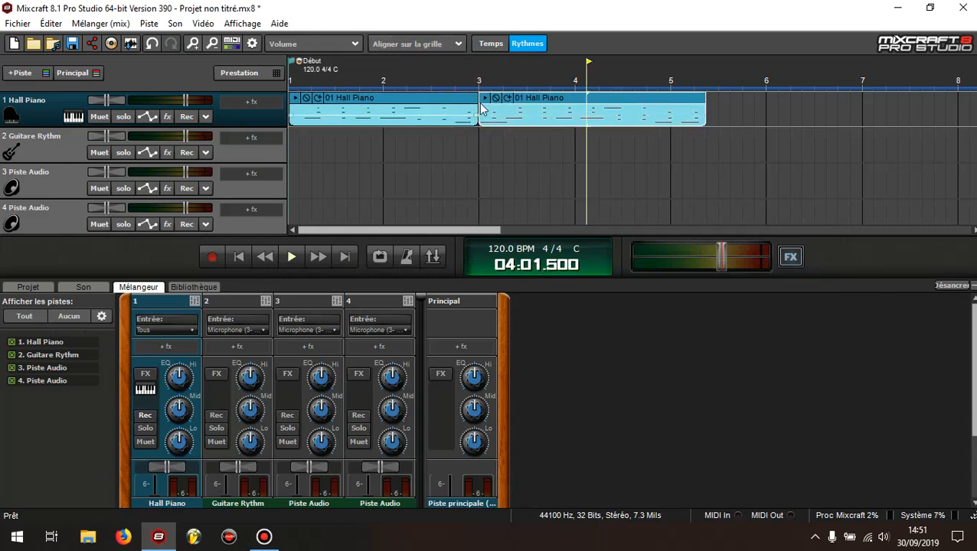
{"action": "mouse_move", "coordinate": [585, 102]}
{"action": "left_mouse_down"}
{"action": "mouse_move", "coordinate": [763, 103]}
{"action": "mouse_move", "coordinate": [578, 88]}
{"action": "left_mouse_up"}
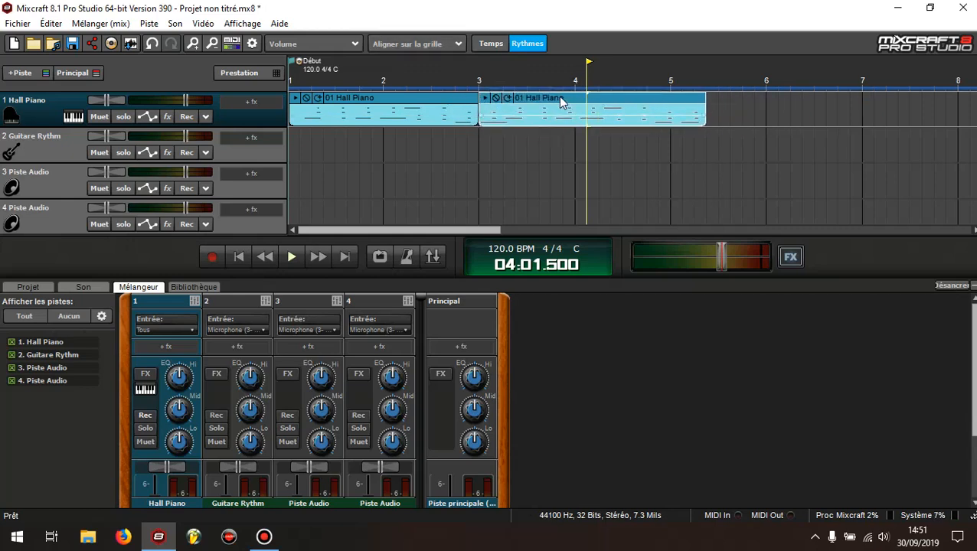
{"action": "right_click", "coordinate": [583, 98]}
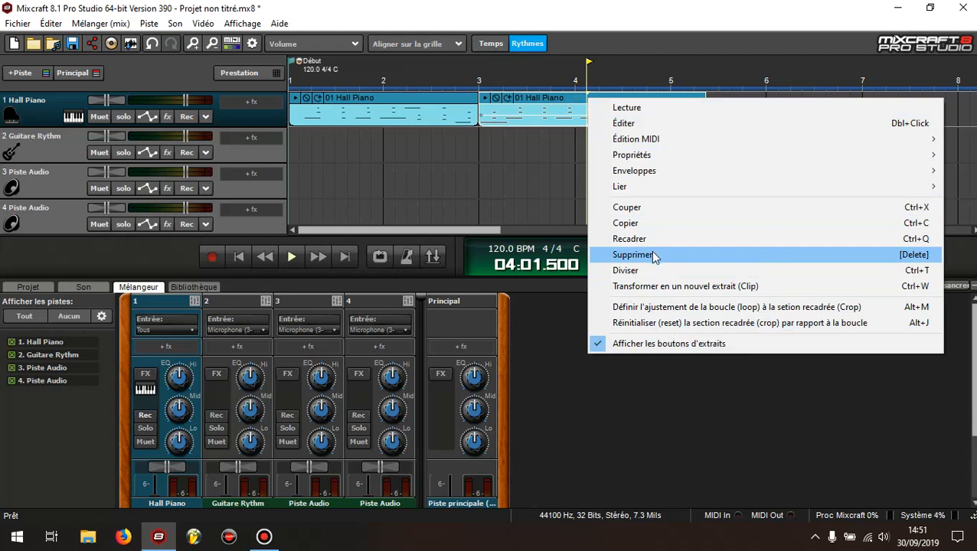
{"action": "mouse_move", "coordinate": [625, 174]}
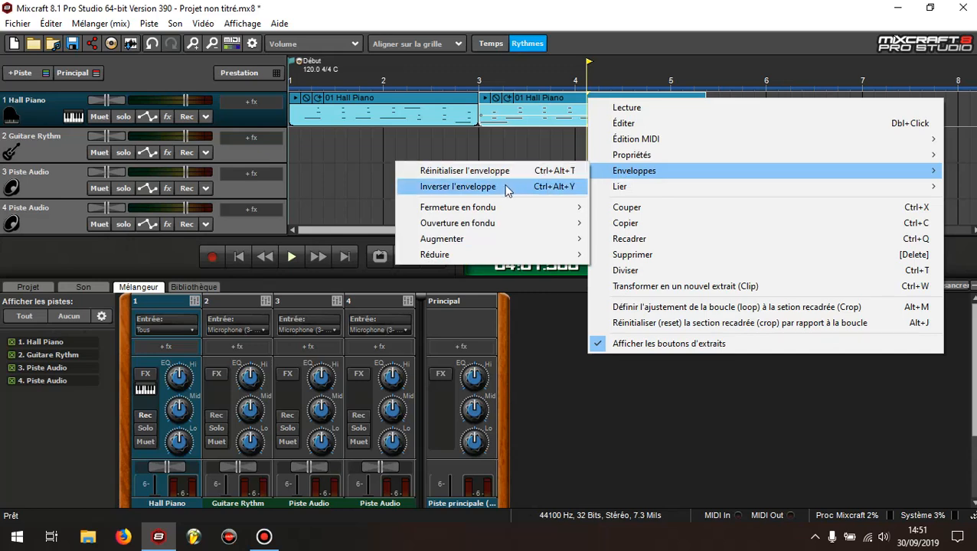
{"action": "mouse_move", "coordinate": [503, 242]}
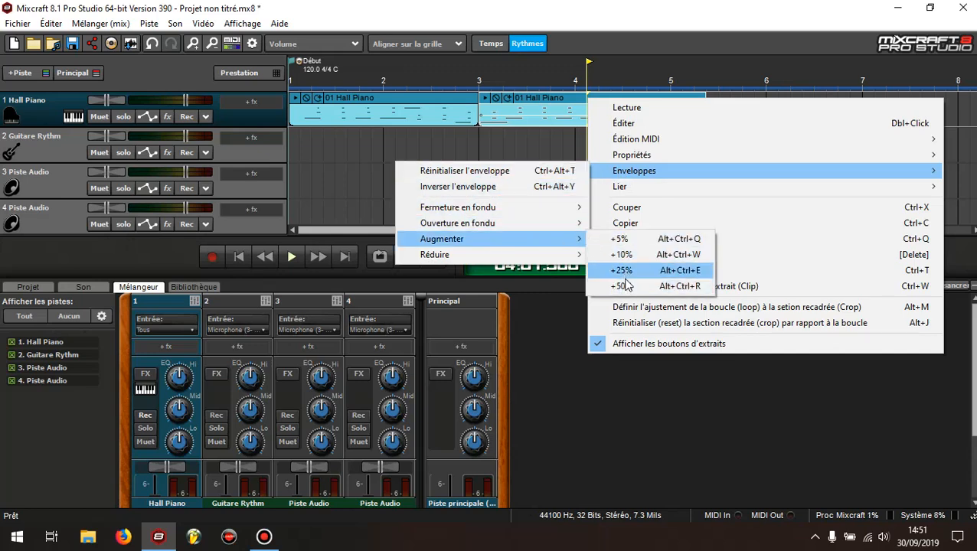
{"action": "mouse_move", "coordinate": [531, 254]}
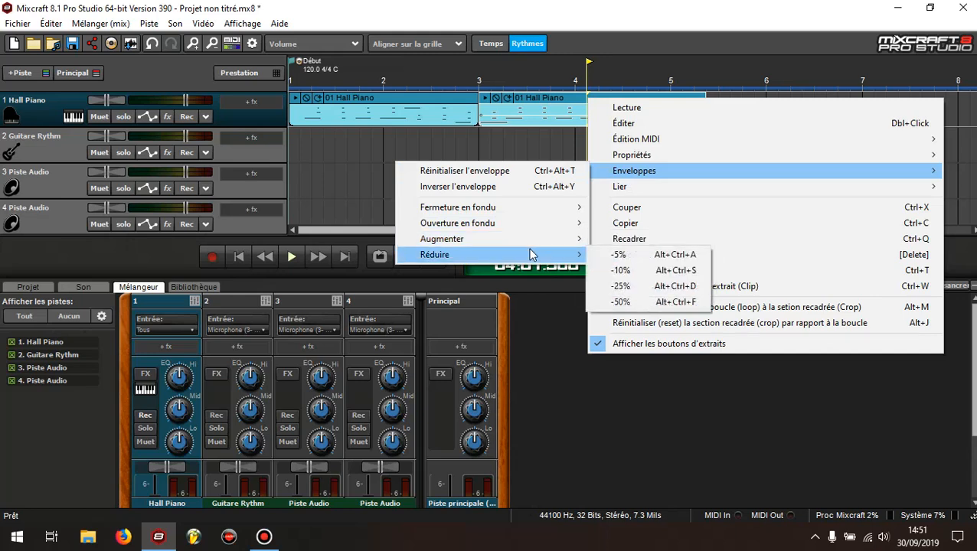
{"action": "mouse_move", "coordinate": [523, 221]}
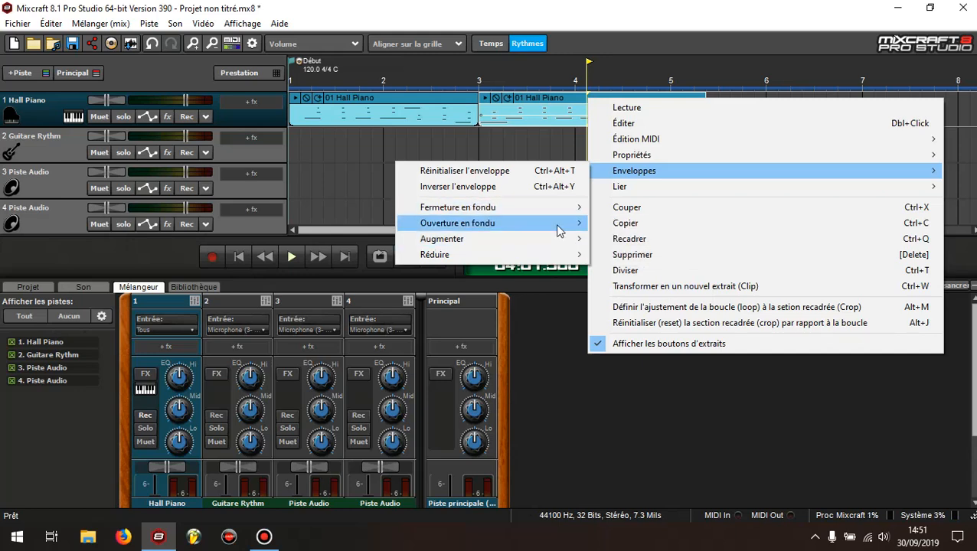
{"action": "mouse_move", "coordinate": [562, 212]}
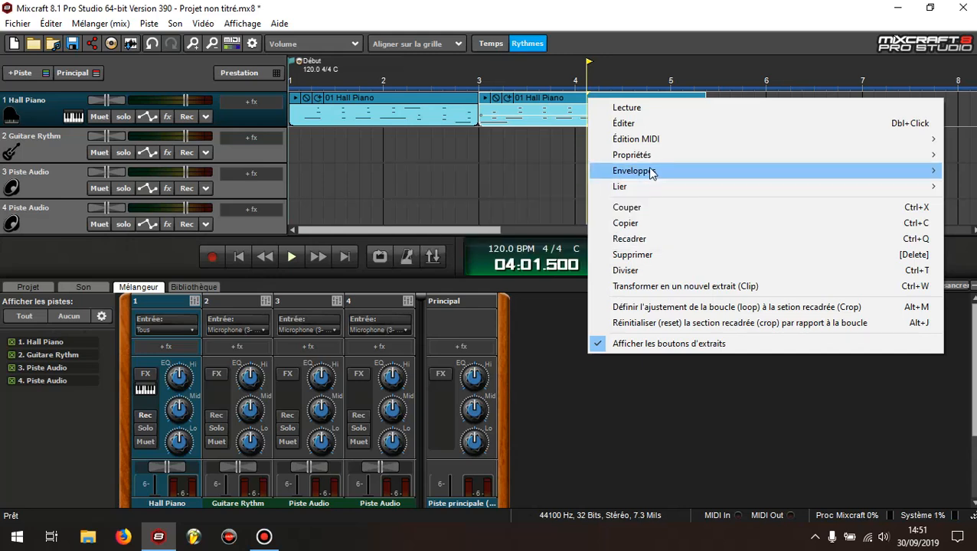
{"action": "mouse_move", "coordinate": [651, 160]}
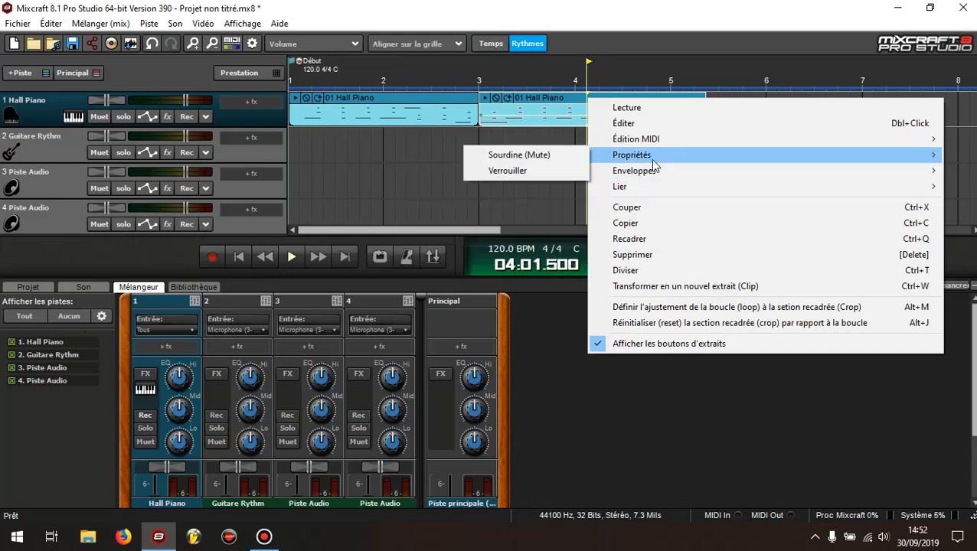
{"action": "mouse_move", "coordinate": [623, 145]}
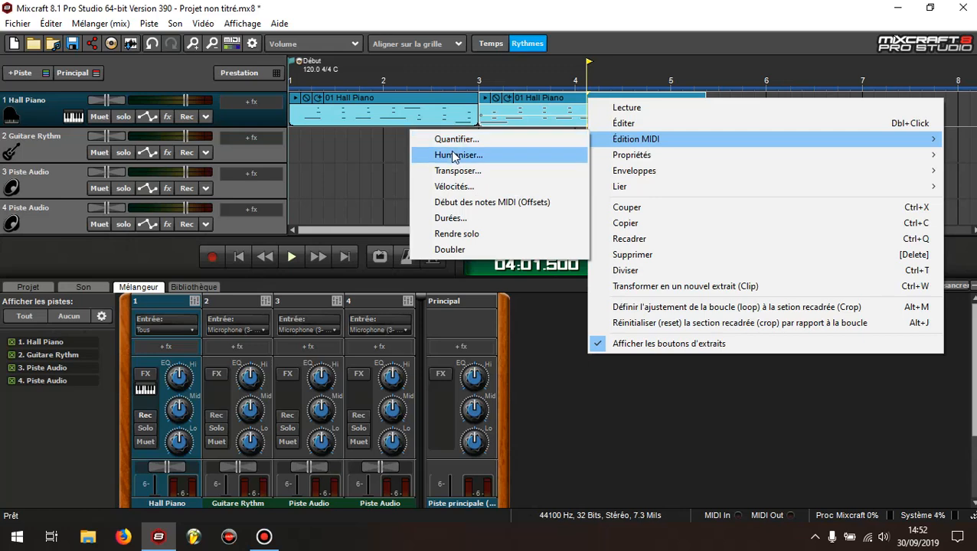
{"action": "left_click", "coordinate": [357, 230]}
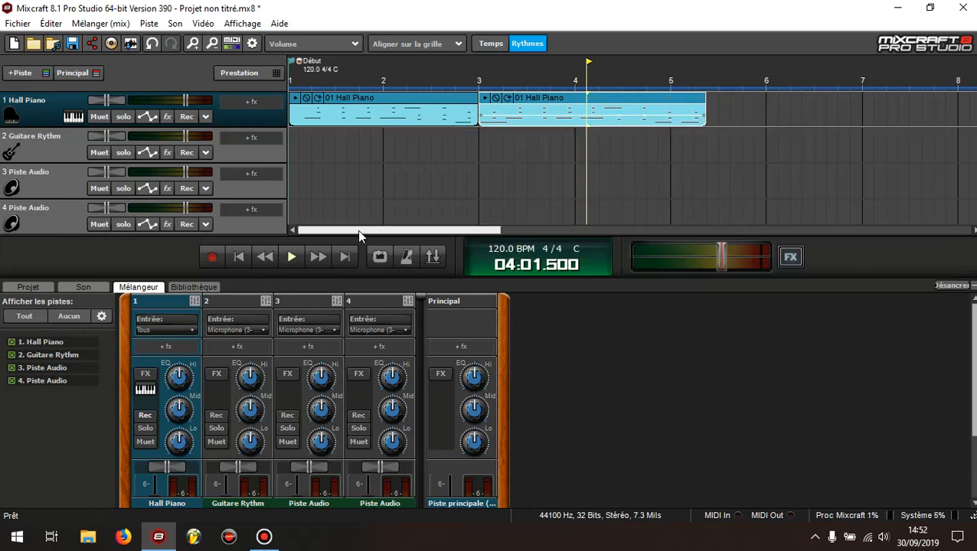
Delete both Hall Piano clips from track 1.
{"action": "left_click", "coordinate": [618, 105]}
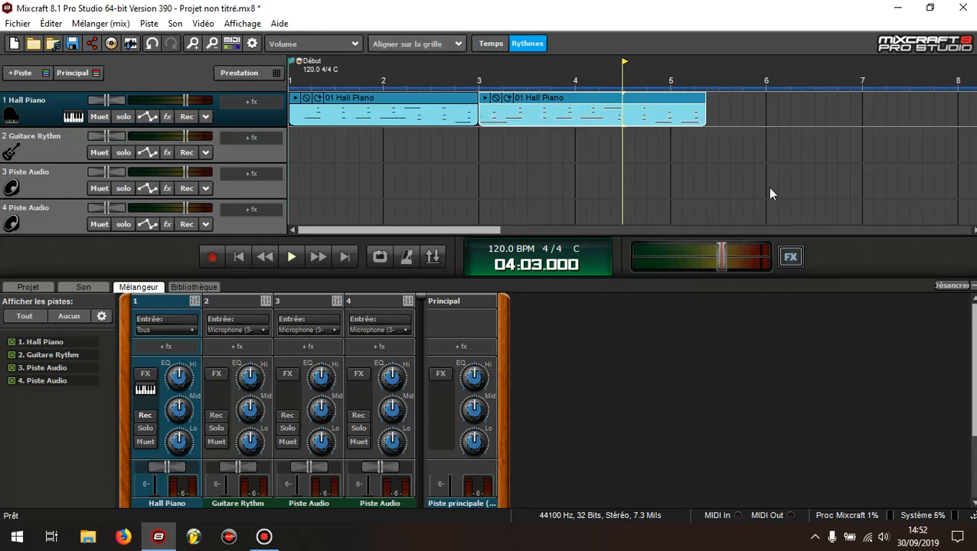
{"action": "left_click", "coordinate": [662, 100]}
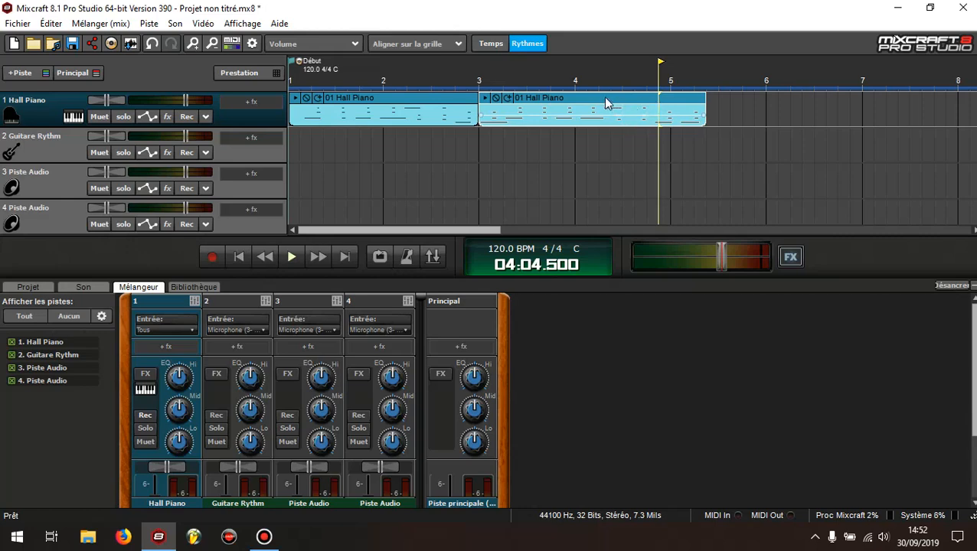
{"action": "key", "text": "Delete"}
{"action": "left_click", "coordinate": [419, 105]}
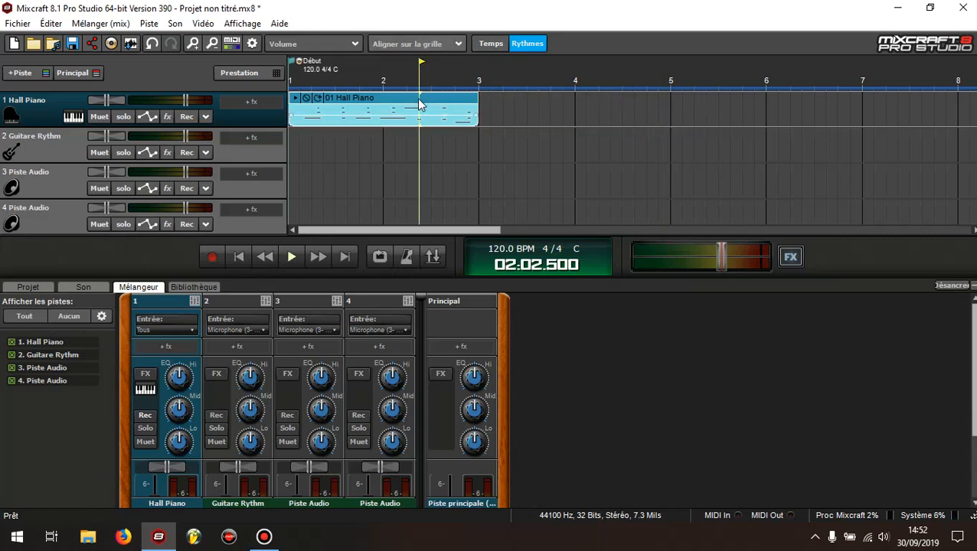
{"action": "key", "text": "Delete"}
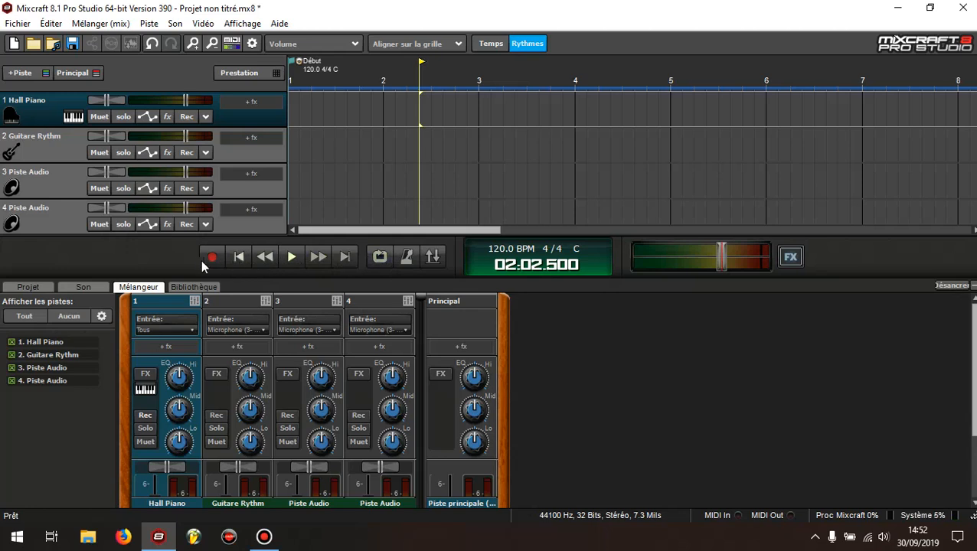
Arm the Hall Piano track, record a new take from bar 1 to about bar 7, and disarm the track.
{"action": "left_click", "coordinate": [291, 259]}
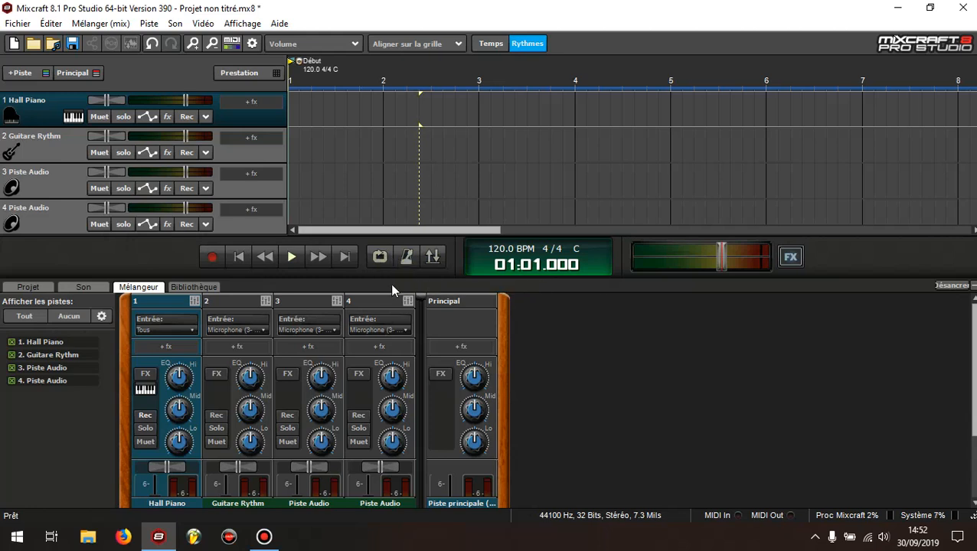
{"action": "left_click", "coordinate": [240, 258]}
{"action": "left_click", "coordinate": [185, 117]}
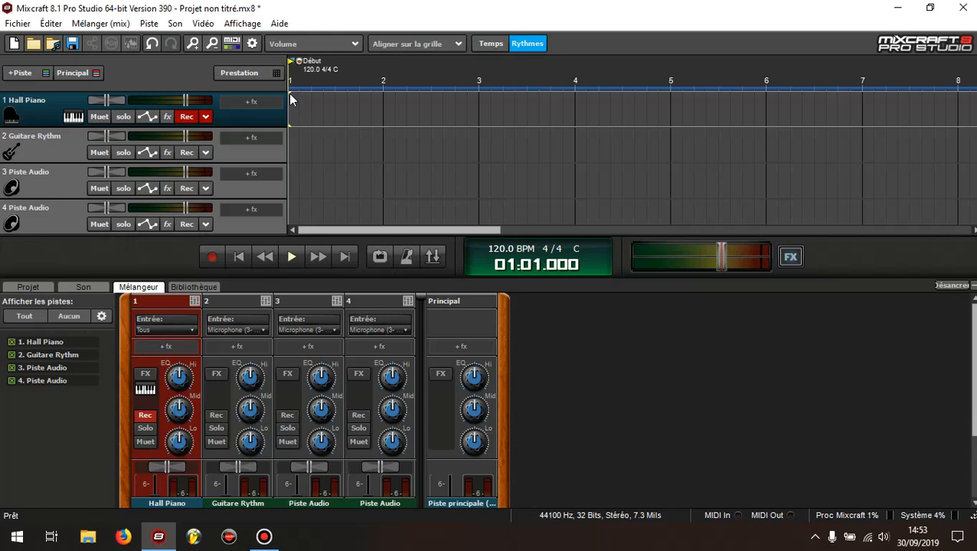
{"action": "key", "text": "r"}
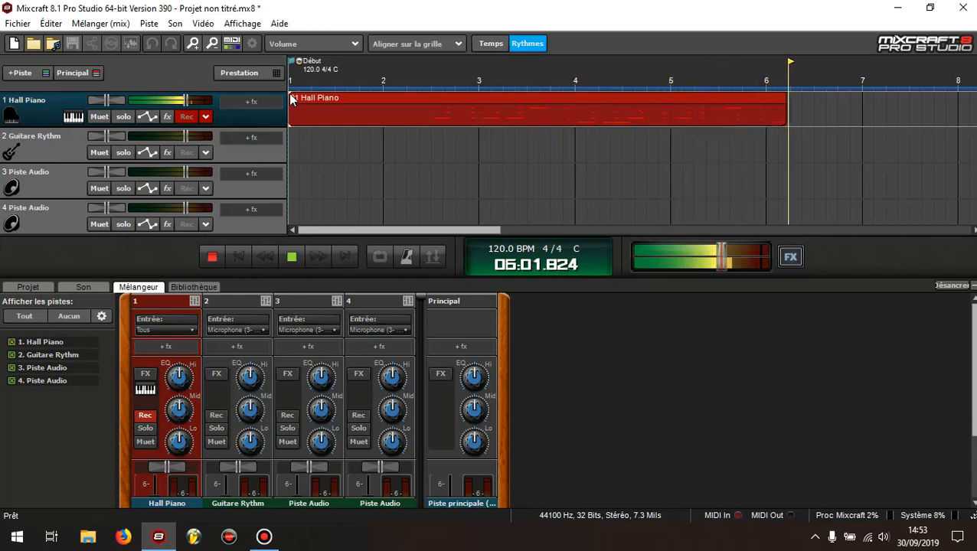
{"action": "key", "text": "space"}
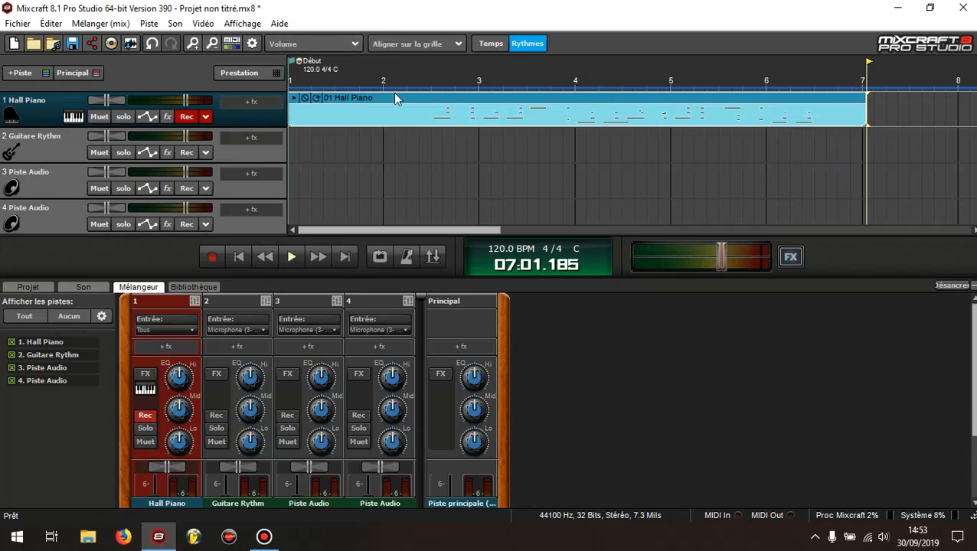
{"action": "left_click", "coordinate": [189, 117]}
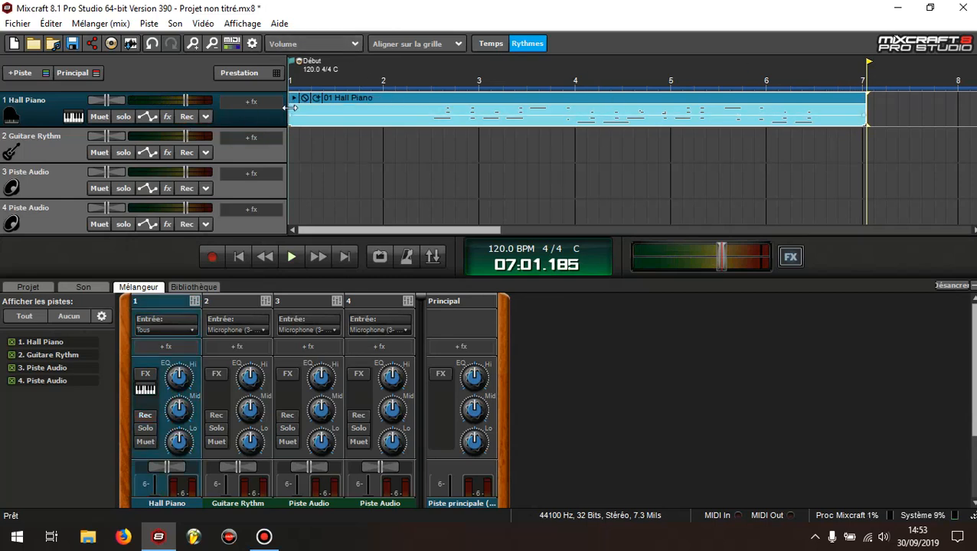
Crop both ends of the new Hall Piano clip and reposition it so that it spans bar 1 to the start of bar 5.
{"action": "left_click_drag", "start_coordinate": [291, 115], "coordinate": [434, 118]}
{"action": "left_click_drag", "start_coordinate": [573, 97], "coordinate": [429, 97]}
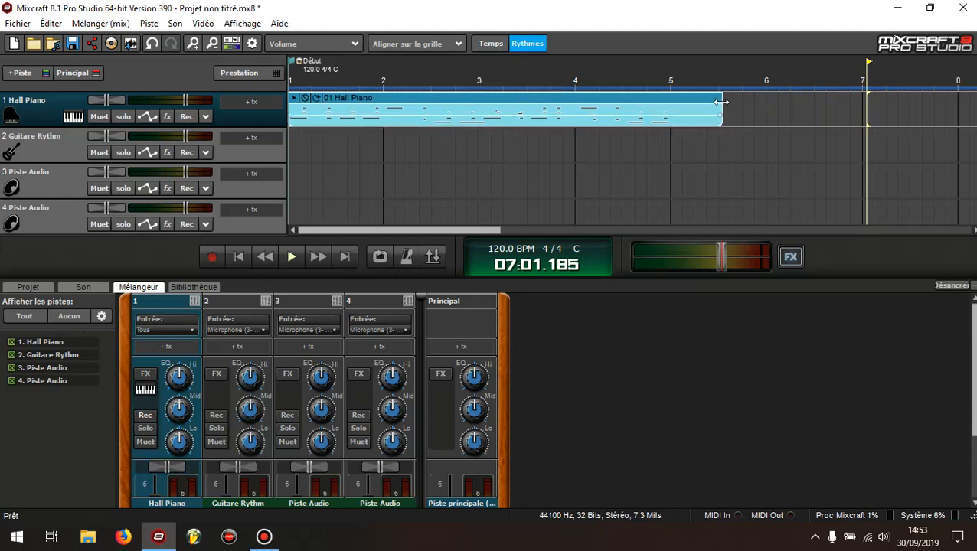
{"action": "left_click_drag", "start_coordinate": [719, 100], "coordinate": [670, 104]}
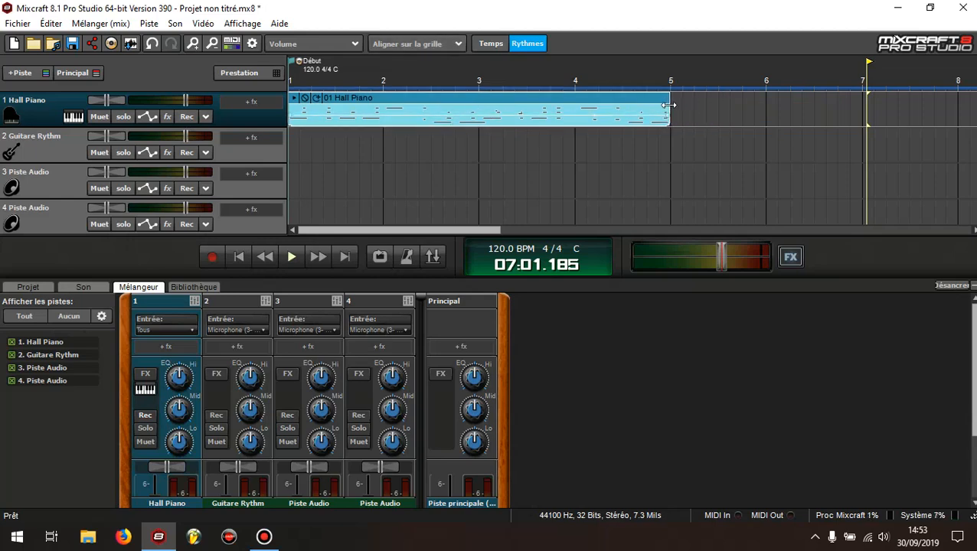
Play the Hall Piano clip from the start in loop mode, then stop playback and turn loop mode off.
{"action": "left_click", "coordinate": [410, 97]}
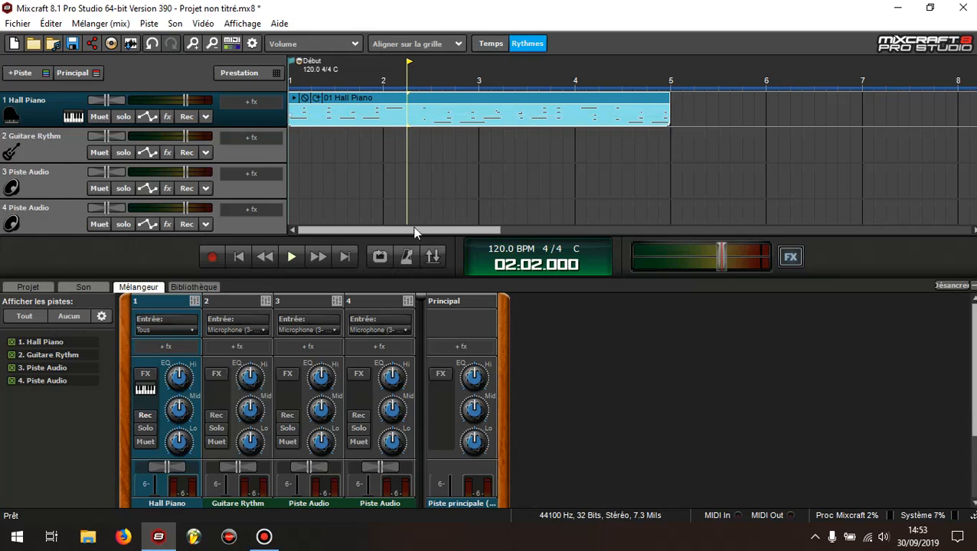
{"action": "left_click", "coordinate": [380, 259]}
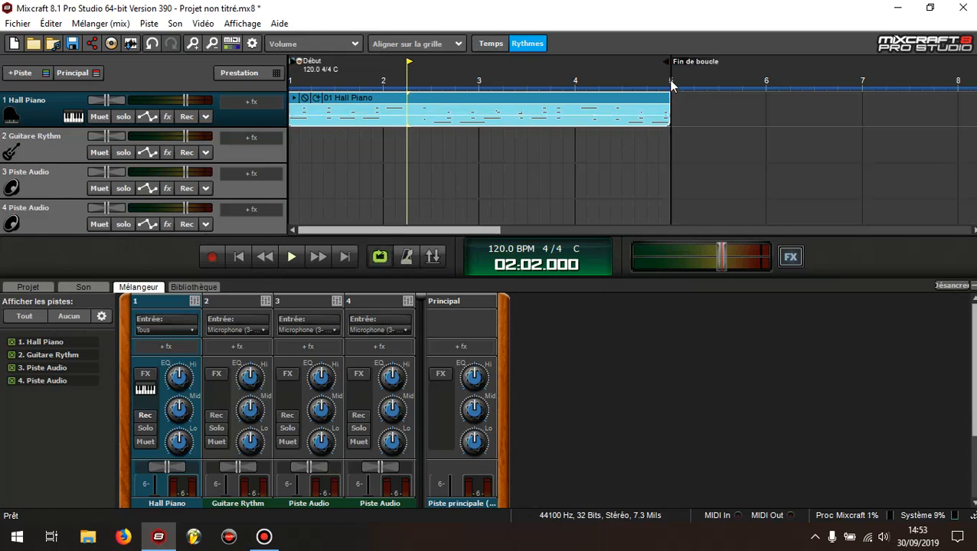
{"action": "left_click", "coordinate": [240, 257]}
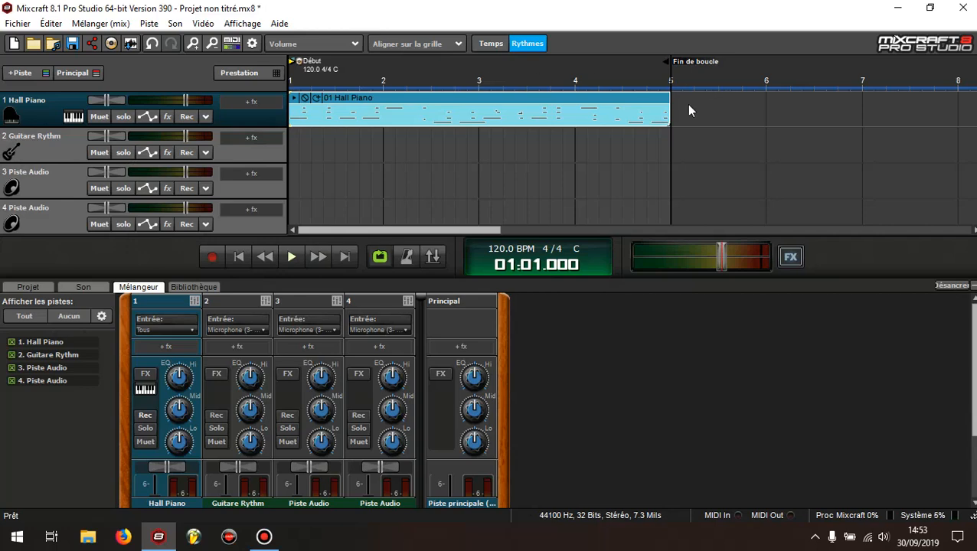
{"action": "left_click", "coordinate": [295, 259]}
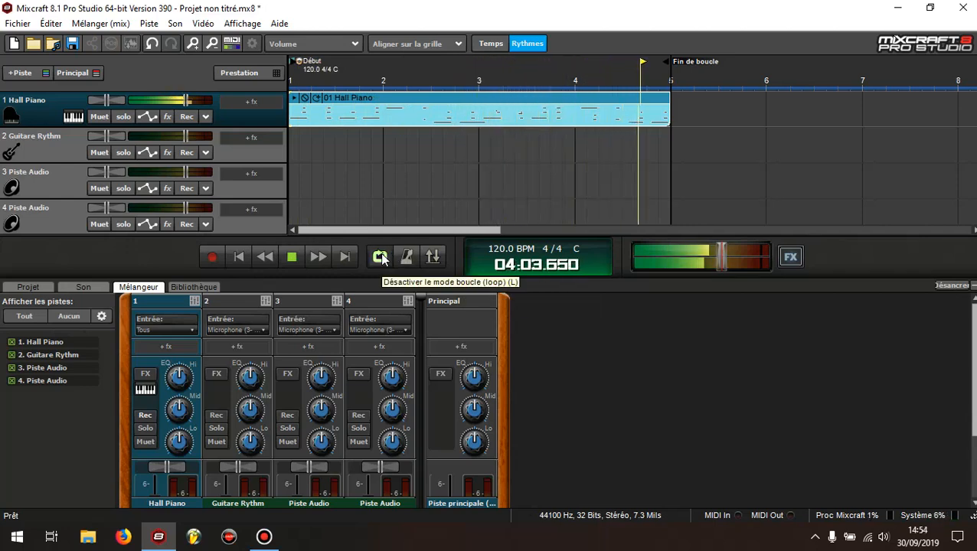
{"action": "left_click", "coordinate": [291, 261]}
{"action": "left_click", "coordinate": [379, 256]}
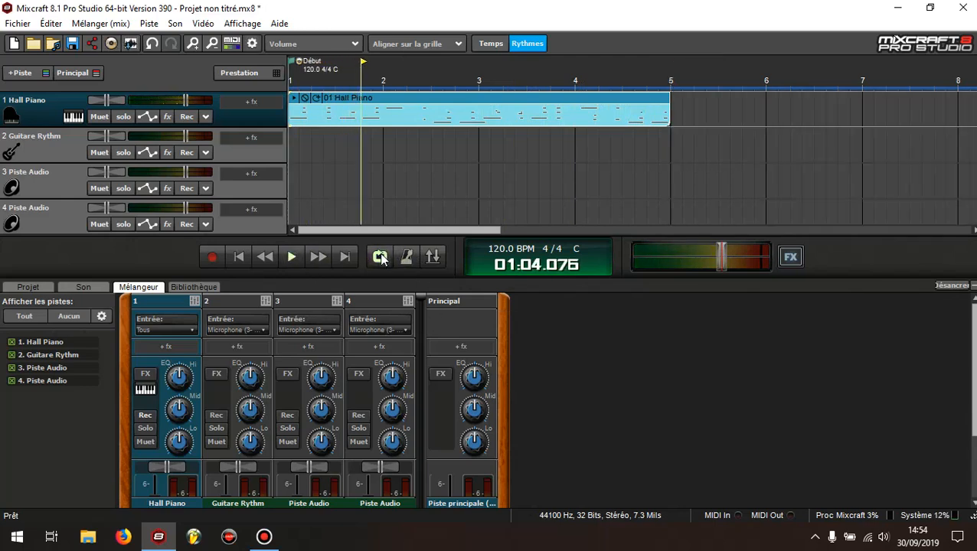
Delete the cropped Hall Piano clip from track 1.
{"action": "left_click", "coordinate": [428, 97]}
{"action": "key", "text": "Delete"}
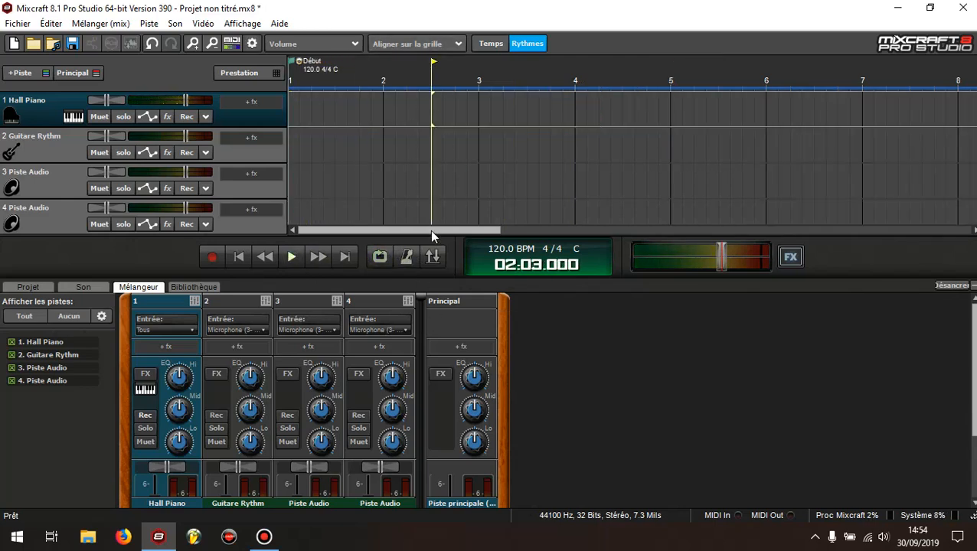
Set the metronome to give a 2-bar count-in before recording, leaving its playback and recording clicks off.
{"action": "left_click", "coordinate": [407, 258]}
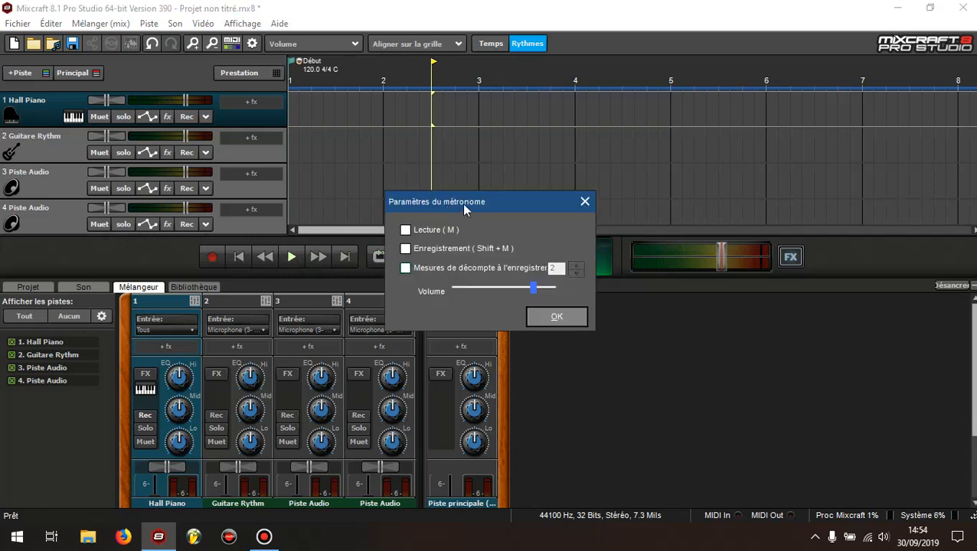
{"action": "left_click_drag", "start_coordinate": [513, 201], "coordinate": [586, 168]}
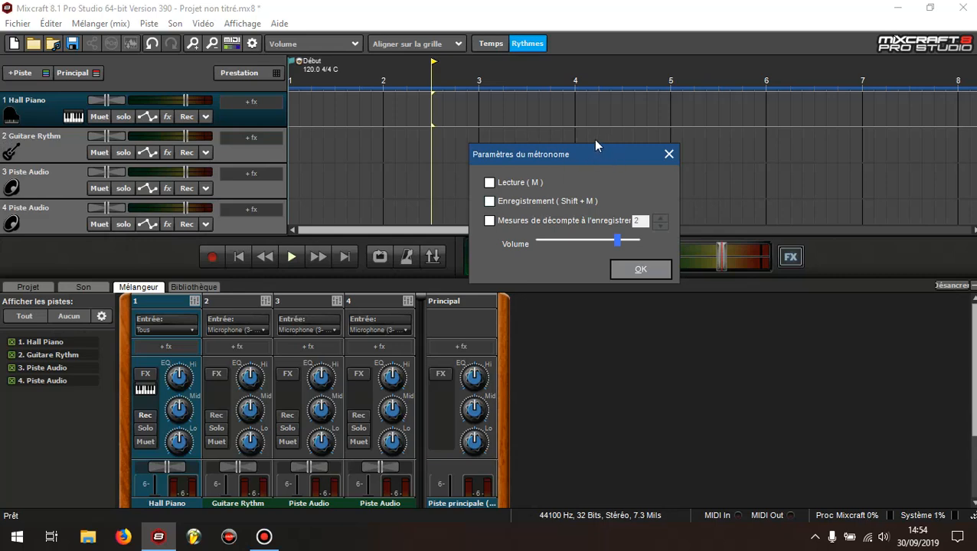
{"action": "left_click", "coordinate": [489, 202]}
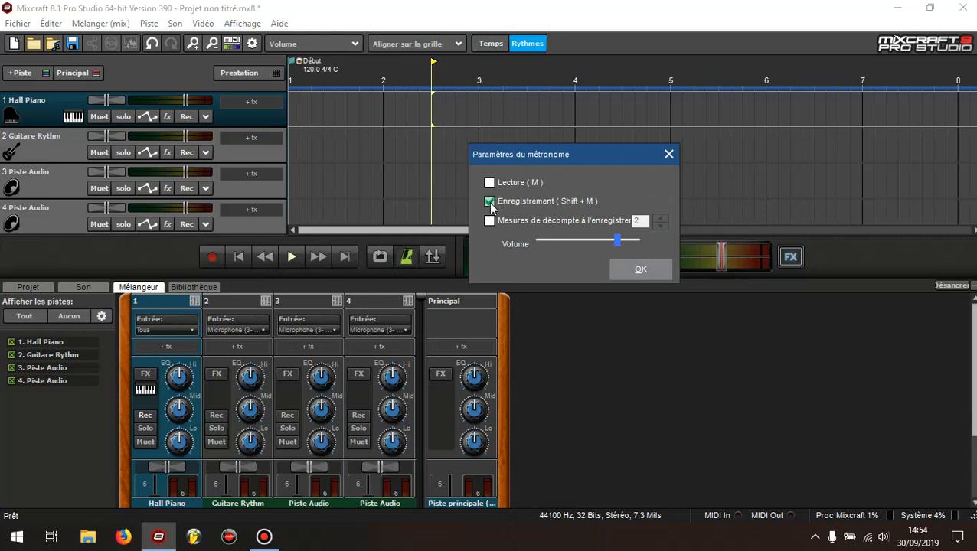
{"action": "left_click", "coordinate": [489, 202]}
{"action": "left_click", "coordinate": [489, 221]}
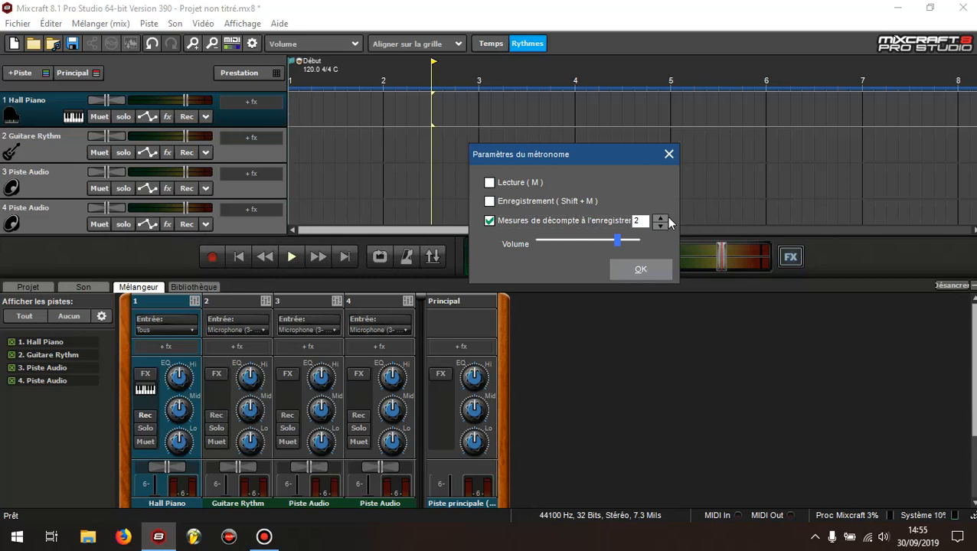
{"action": "left_click_drag", "start_coordinate": [625, 159], "coordinate": [551, 127]}
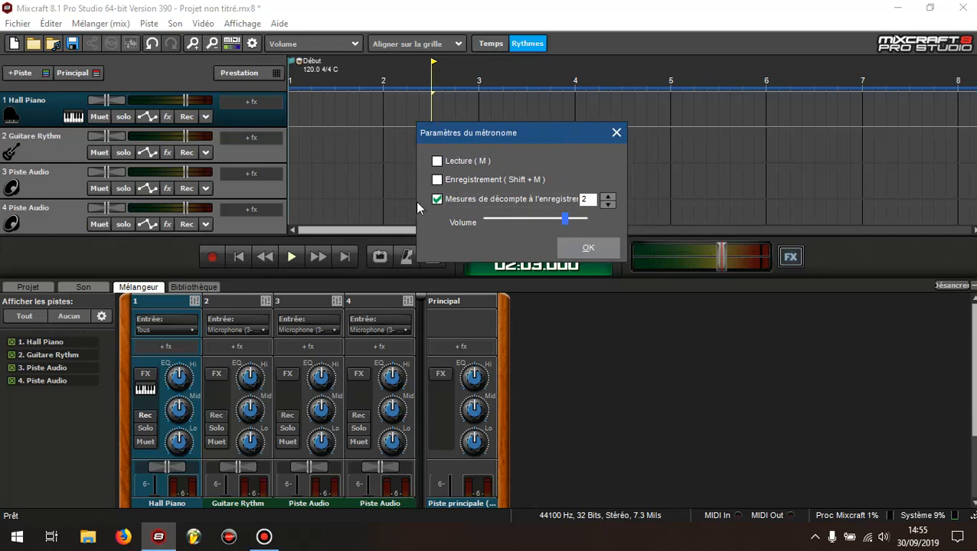
{"action": "left_click", "coordinate": [587, 251]}
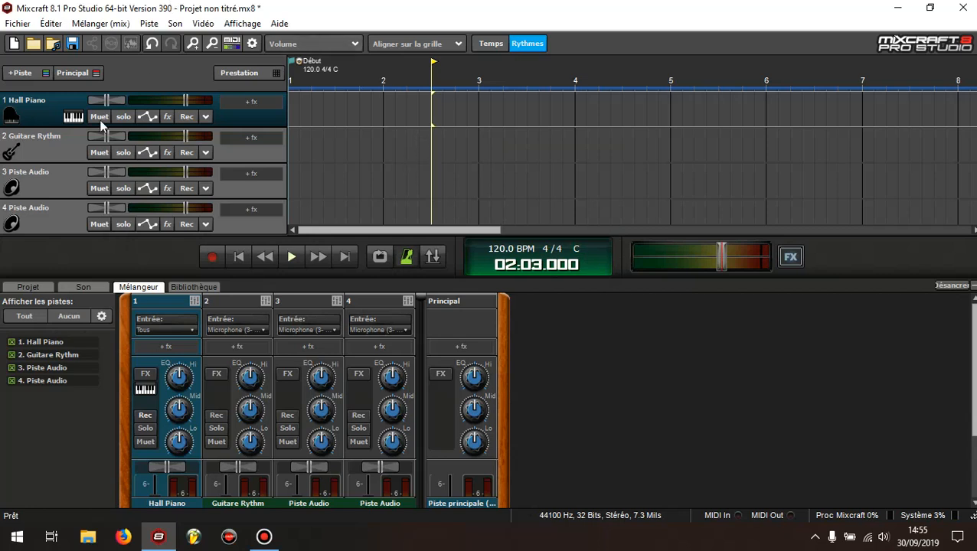
Arm the Hall Piano track, make a short test recording from the project start with the count-in, return to the start and disarm the track.
{"action": "left_click", "coordinate": [239, 258]}
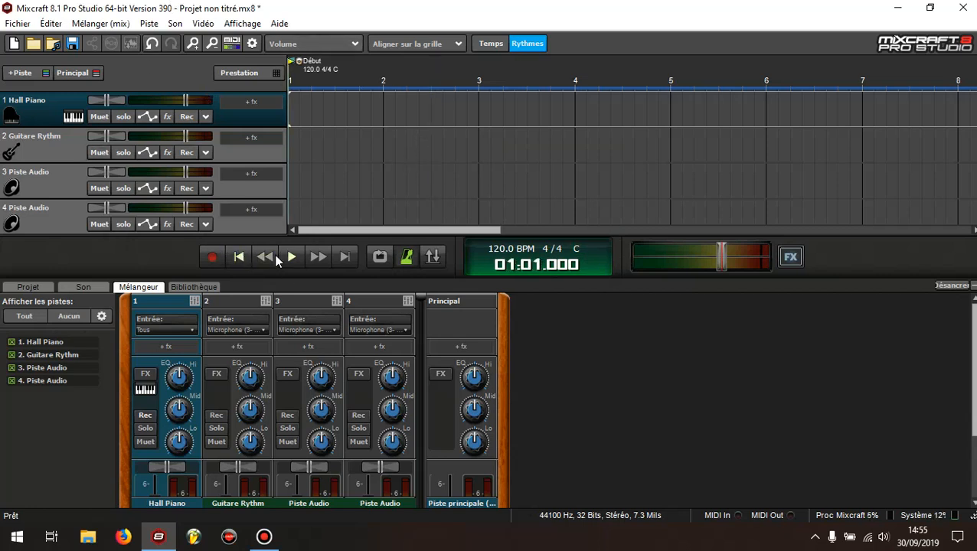
{"action": "left_click", "coordinate": [186, 117]}
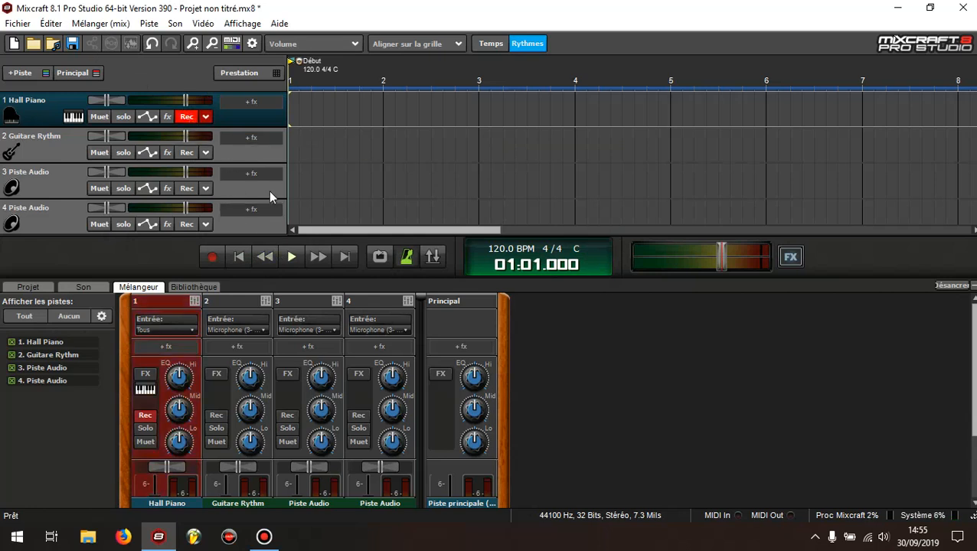
{"action": "left_click", "coordinate": [212, 257]}
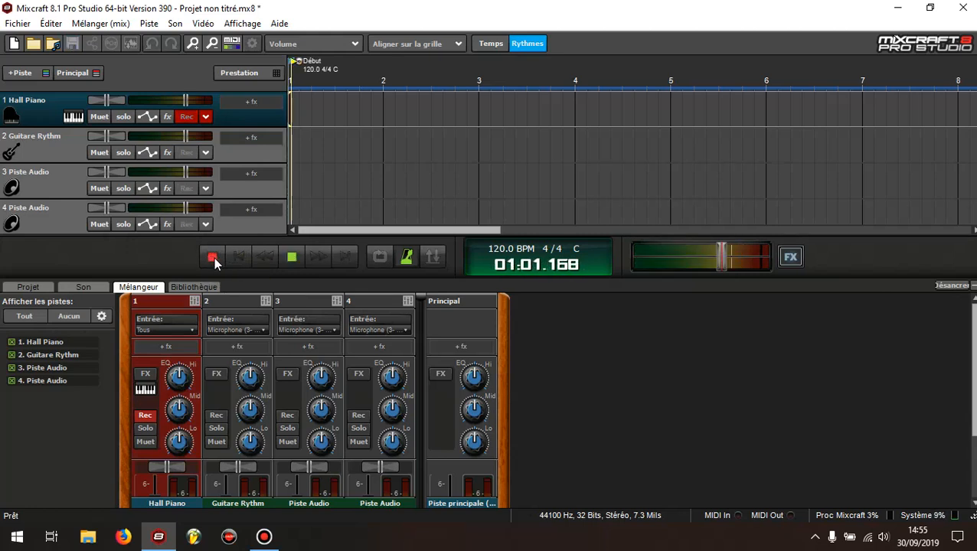
{"action": "left_click", "coordinate": [291, 257]}
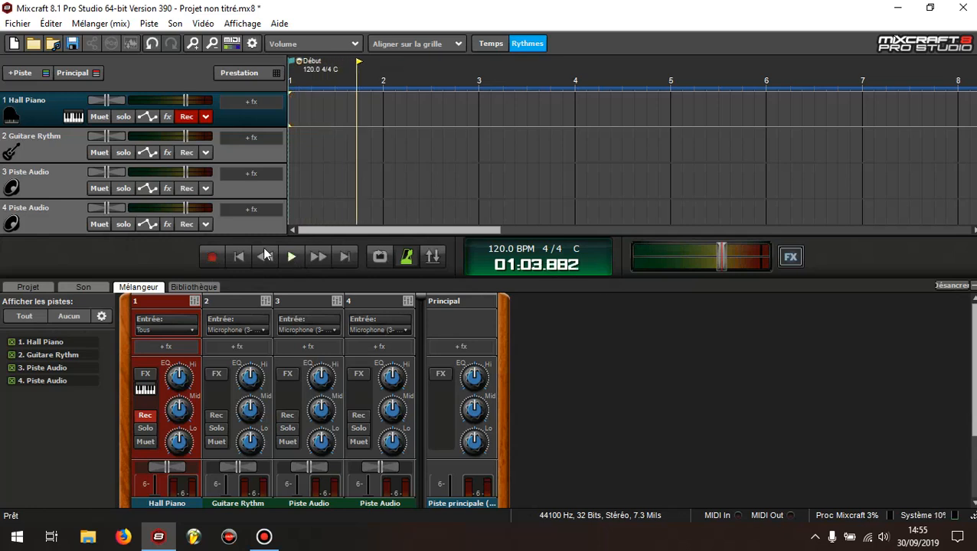
{"action": "left_click", "coordinate": [237, 258]}
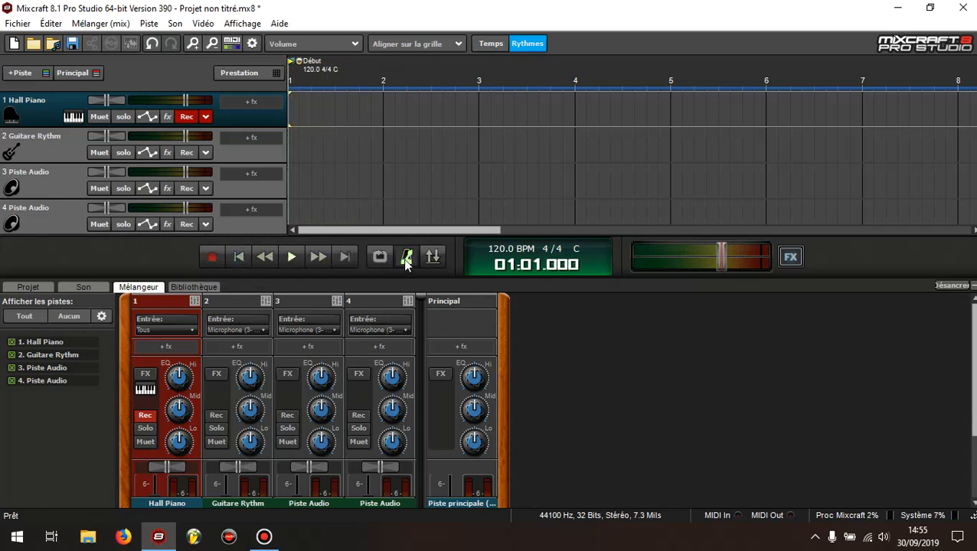
{"action": "left_click", "coordinate": [186, 116]}
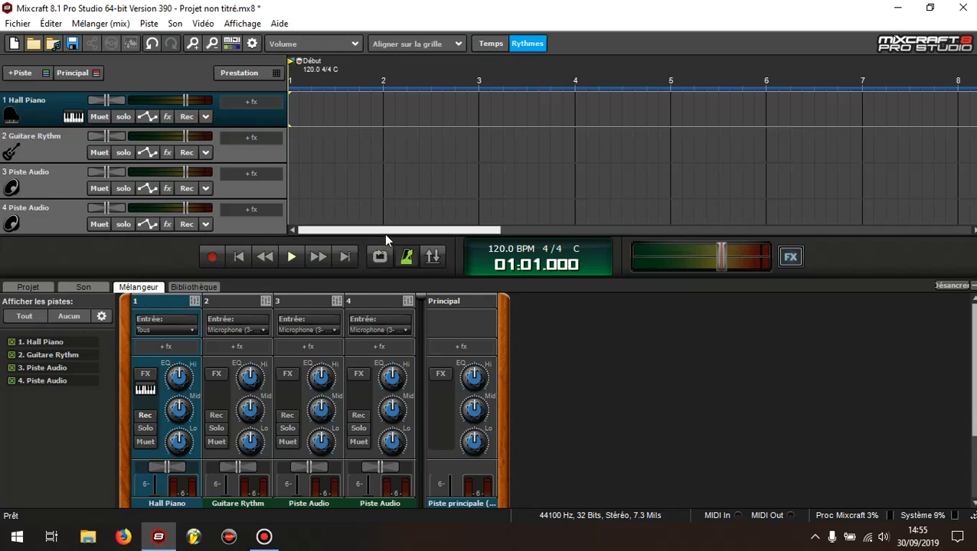
Turn off the recording count-in and leave every metronome option disabled.
{"action": "left_click", "coordinate": [406, 257]}
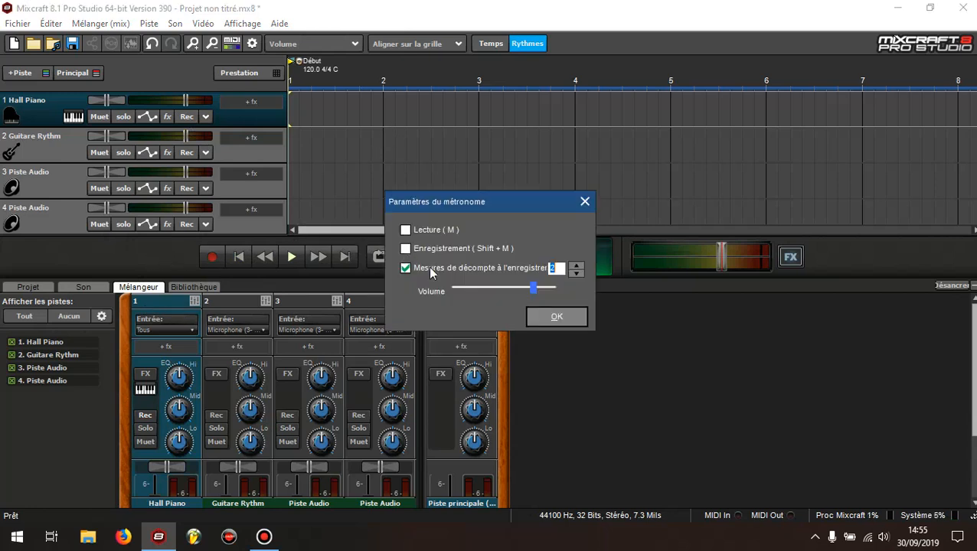
{"action": "left_click", "coordinate": [407, 268]}
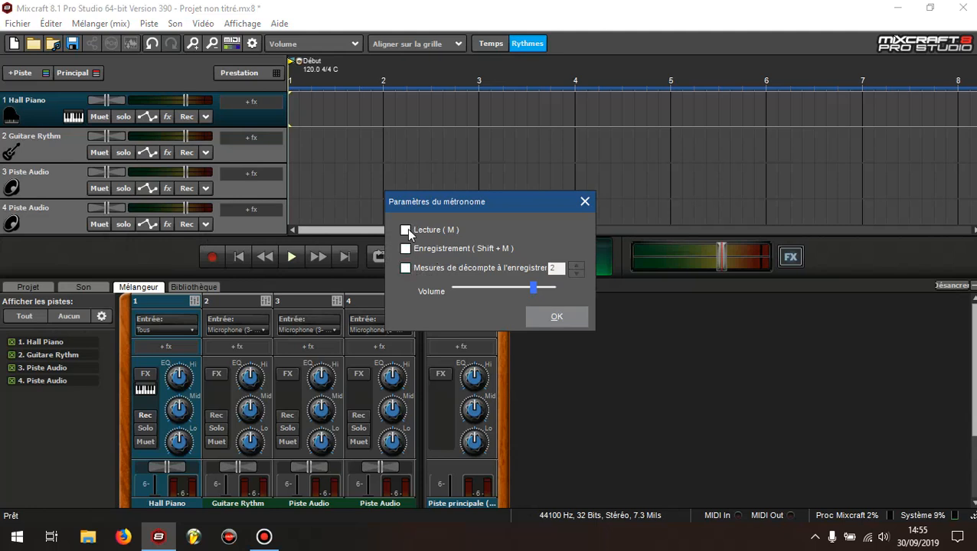
{"action": "left_click", "coordinate": [407, 231]}
{"action": "left_click", "coordinate": [406, 268]}
{"action": "left_click", "coordinate": [405, 230]}
{"action": "left_click", "coordinate": [406, 249]}
{"action": "left_click", "coordinate": [405, 268]}
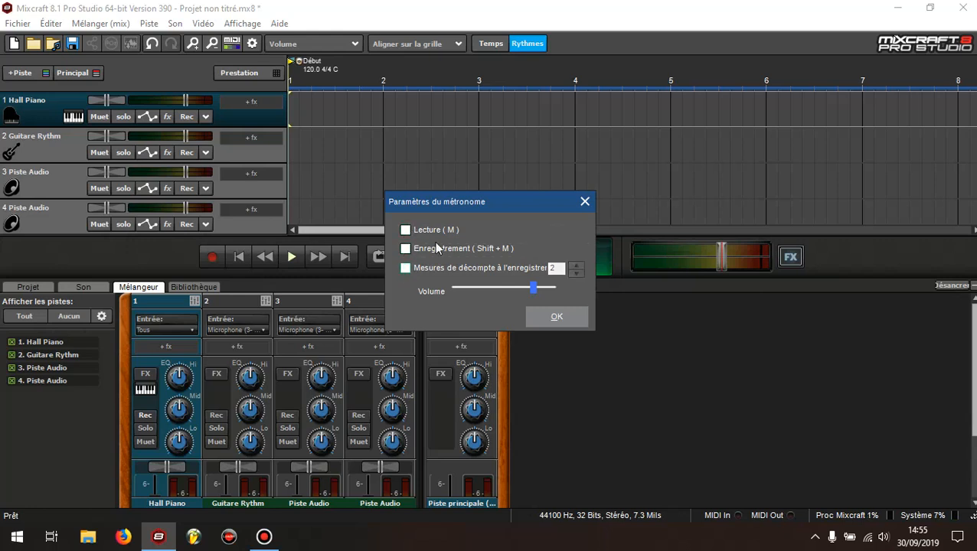
{"action": "left_click", "coordinate": [557, 318]}
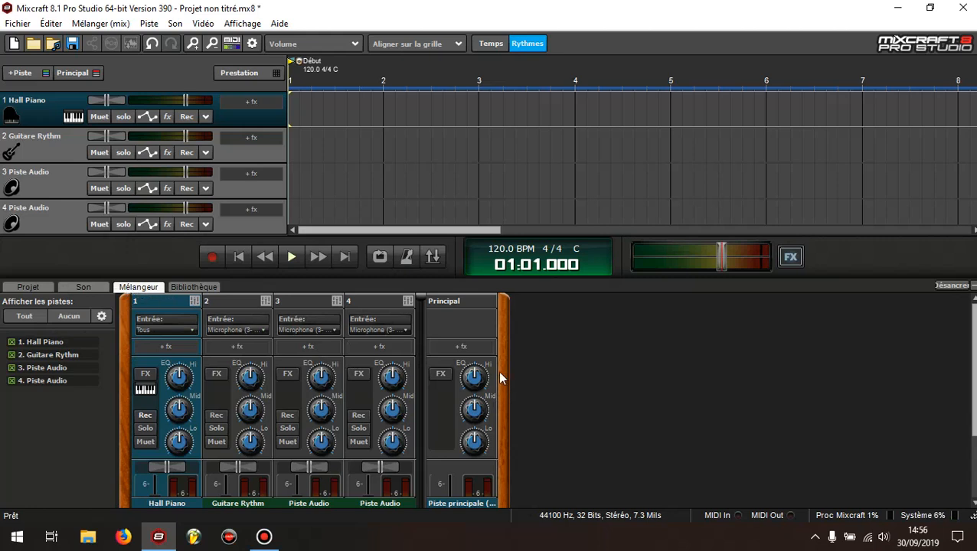
Enlarge the mixer to show whole channel strips and look through the effects available for the Hall Piano track.
{"action": "scroll", "coordinate": [575, 357], "scroll_direction": "down", "scroll_amount": 1}
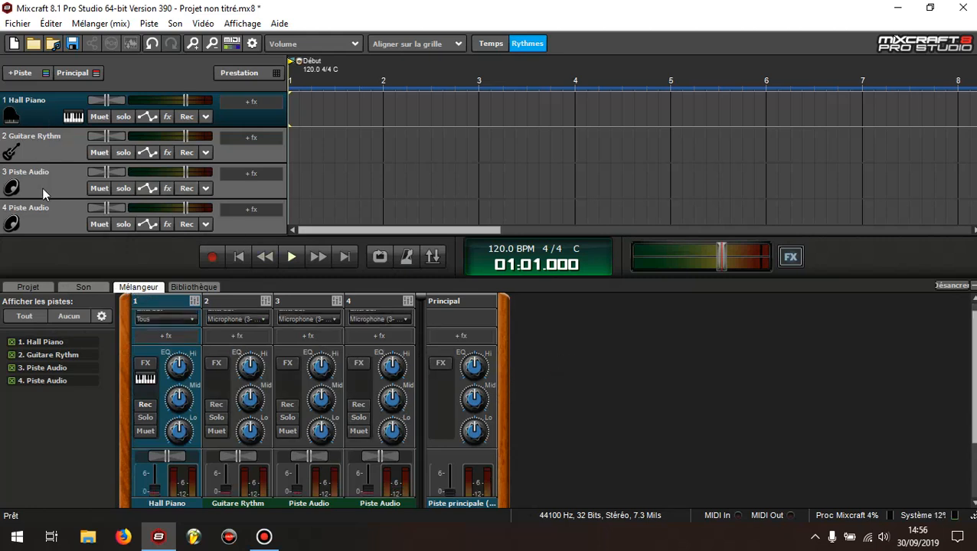
{"action": "scroll", "coordinate": [626, 400], "scroll_direction": "down", "scroll_amount": 3}
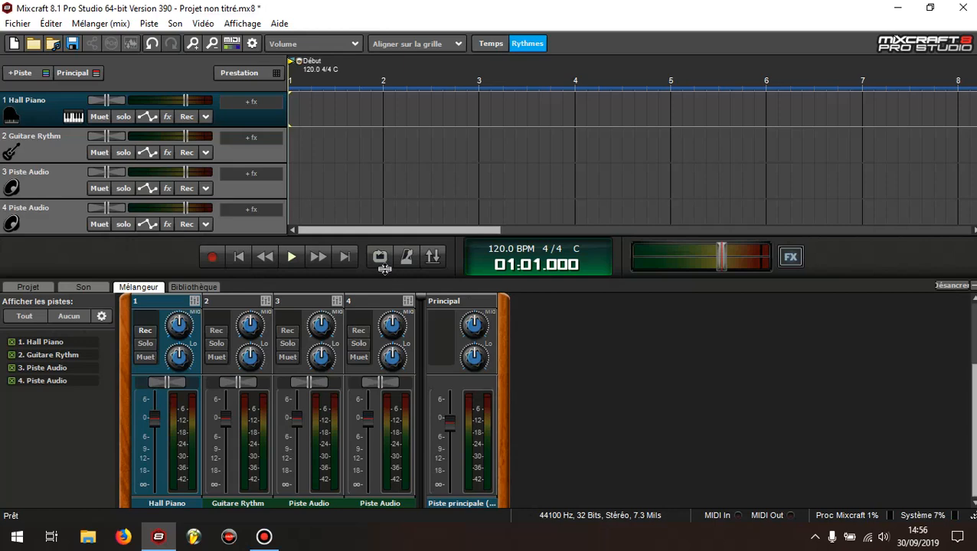
{"action": "left_click_drag", "start_coordinate": [383, 277], "coordinate": [383, 175]}
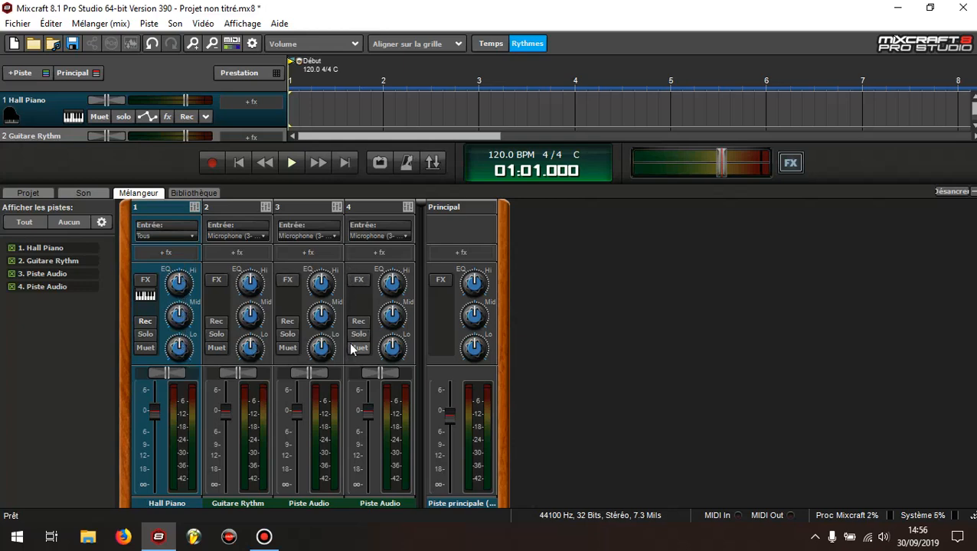
{"action": "left_click", "coordinate": [145, 280]}
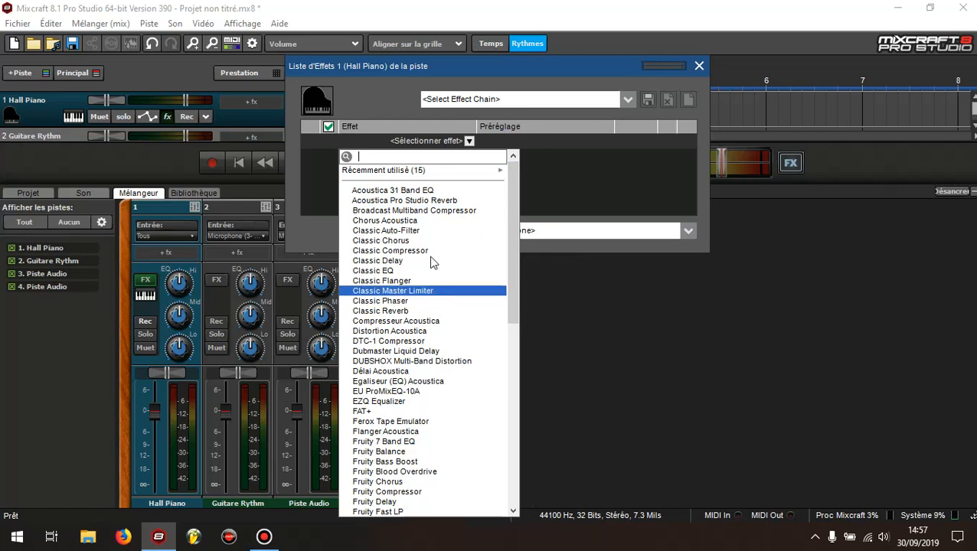
{"action": "left_click", "coordinate": [545, 176]}
{"action": "left_click", "coordinate": [697, 66]}
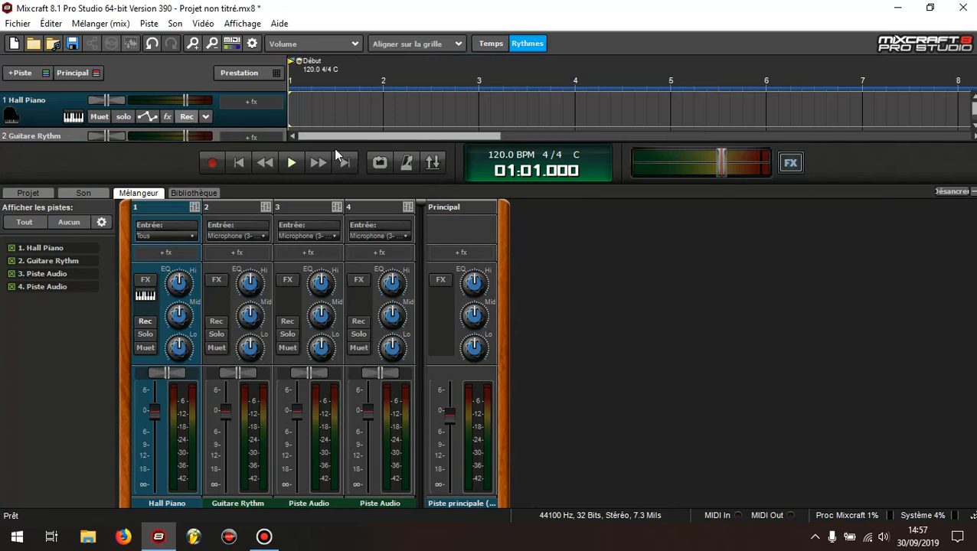
Try arming and disarming the Hall Piano track for recording with the mixer reduced, and restore the enlarged mixer.
{"action": "left_click_drag", "start_coordinate": [330, 187], "coordinate": [330, 265]}
{"action": "left_click", "coordinate": [187, 116]}
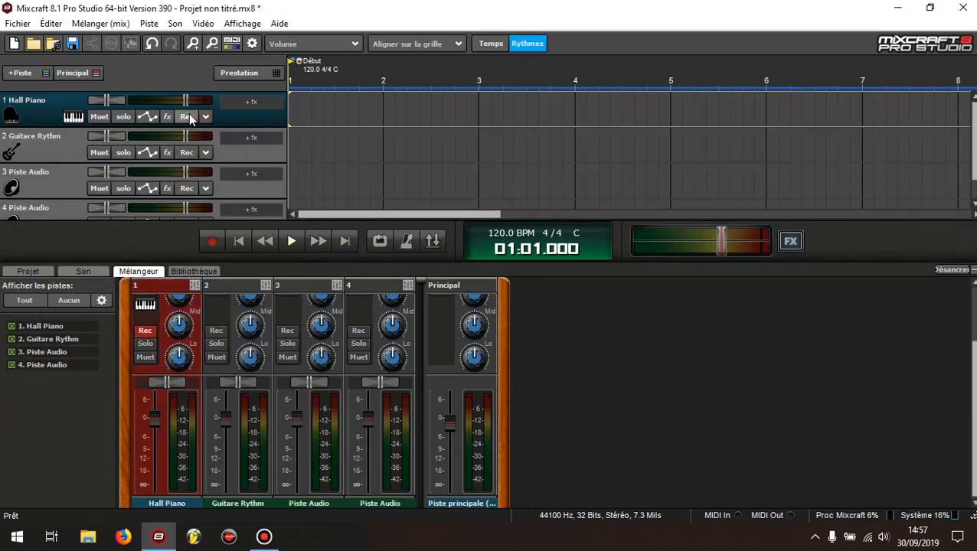
{"action": "left_click", "coordinate": [188, 115]}
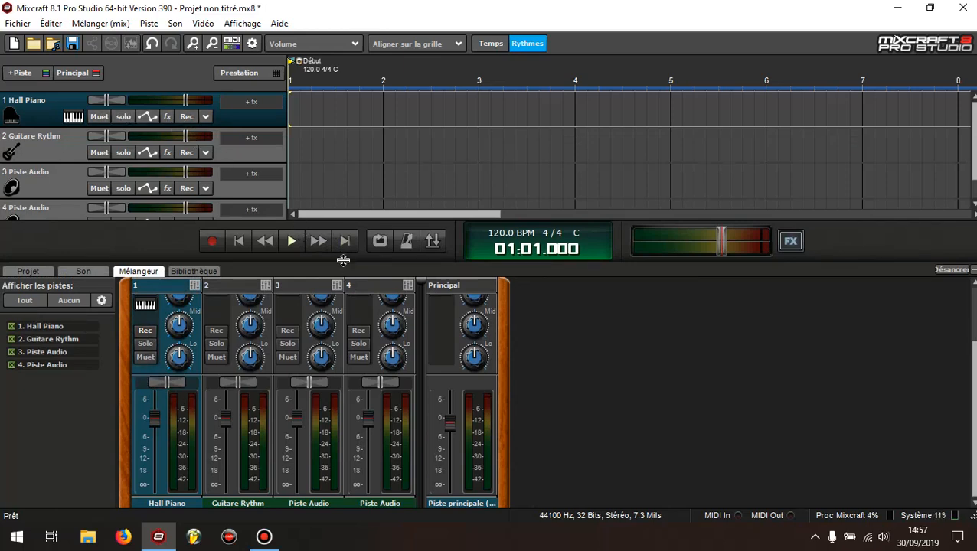
{"action": "left_click_drag", "start_coordinate": [343, 260], "coordinate": [345, 182]}
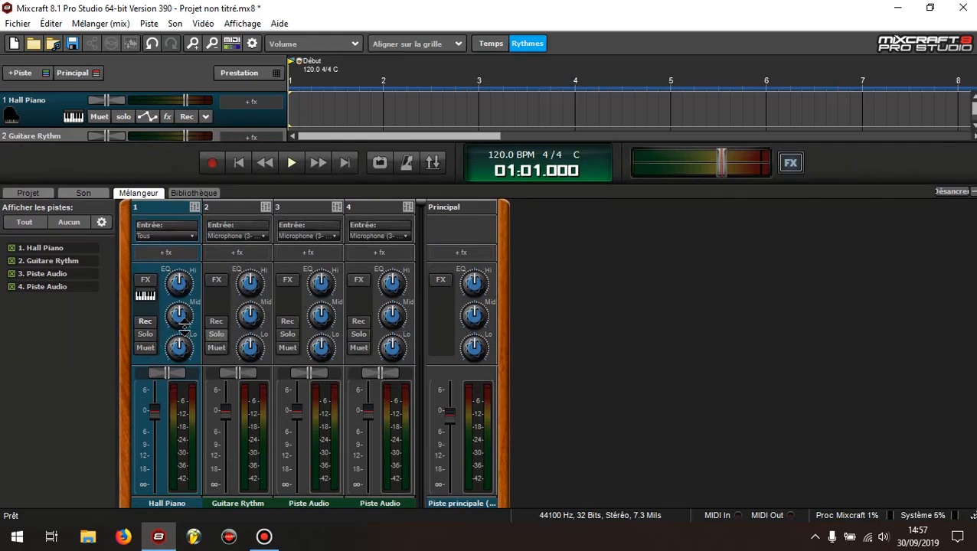
Try the Hall Piano channel's mute, pan and volume controls in the mixer, leaving the channel unmuted.
{"action": "left_click", "coordinate": [147, 349]}
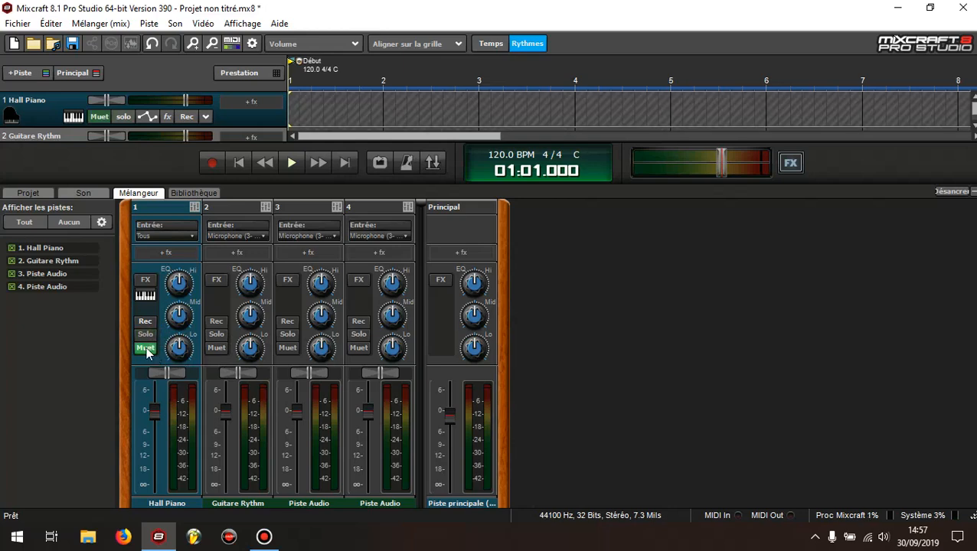
{"action": "left_click", "coordinate": [146, 349]}
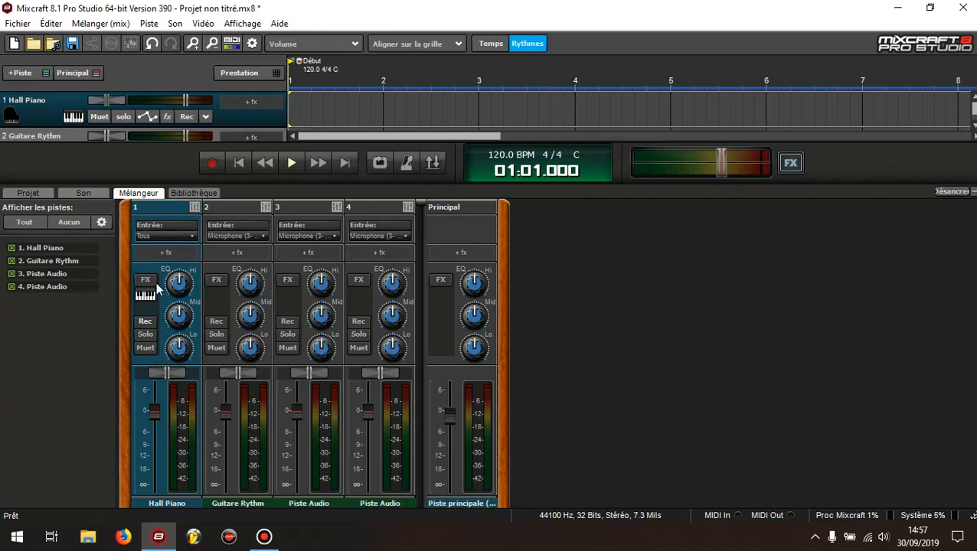
{"action": "mouse_move", "coordinate": [166, 373]}
{"action": "left_mouse_down"}
{"action": "mouse_move", "coordinate": [156, 374]}
{"action": "mouse_move", "coordinate": [171, 377]}
{"action": "left_mouse_up"}
{"action": "mouse_move", "coordinate": [151, 411]}
{"action": "left_mouse_down"}
{"action": "mouse_move", "coordinate": [159, 445]}
{"action": "mouse_move", "coordinate": [163, 414]}
{"action": "left_mouse_up"}
Enter a trial comment starting with "- reste" in the project information and erase it again.
{"action": "left_click", "coordinate": [29, 192]}
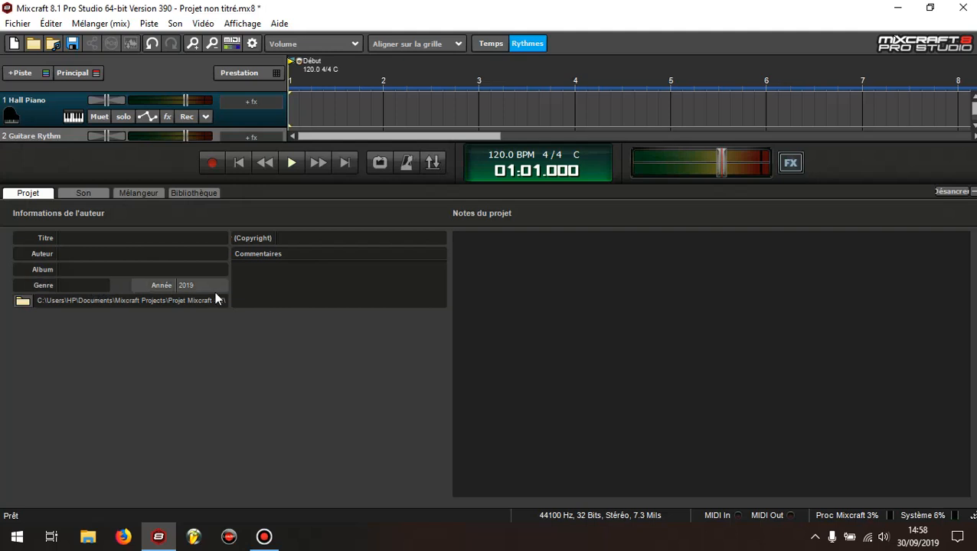
{"action": "left_click", "coordinate": [306, 279]}
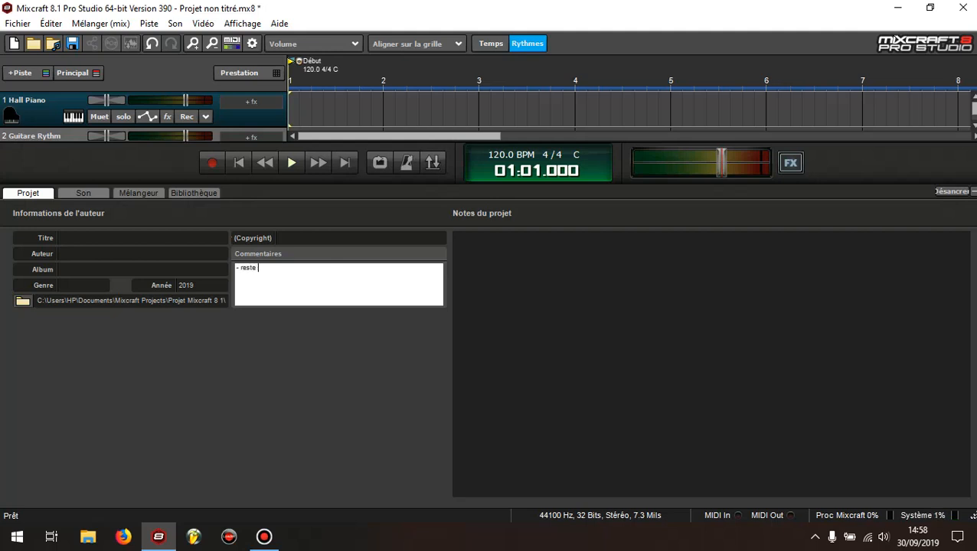
{"action": "type", "text": "a"}
{"action": "key", "text": "BackSpace"}
{"action": "key", "text": "BackSpace"}
{"action": "type", "text": "qua"}
{"action": "key", "text": "BackSpace"}
{"action": "key", "text": "BackSpace"}
{"action": "key", "text": "BackSpace"}
{"action": "key", "text": "BackSpace"}
{"action": "key", "text": "BackSpace"}
{"action": "key", "text": "BackSpace"}
{"action": "key", "text": "BackSpace"}
{"action": "key", "text": "BackSpace"}
{"action": "key", "text": "BackSpace"}
{"action": "key", "text": "BackSpace"}
{"action": "key", "text": "BackSpace"}
{"action": "key", "text": "BackSpace"}
{"action": "key", "text": "BackSpace"}
{"action": "key", "text": "BackSpace"}
{"action": "key", "text": "BackSpace"}
{"action": "key", "text": "BackSpace"}
{"action": "key", "text": "BackSpace"}
{"action": "key", "text": "BackSpace"}
{"action": "key", "text": "BackSpace"}
{"action": "key", "text": "BackSpace"}
Show the sound details below an enlarged track area, arm Hall Piano and record a new take from bar 1 to about bar 7.
{"action": "left_click", "coordinate": [102, 192]}
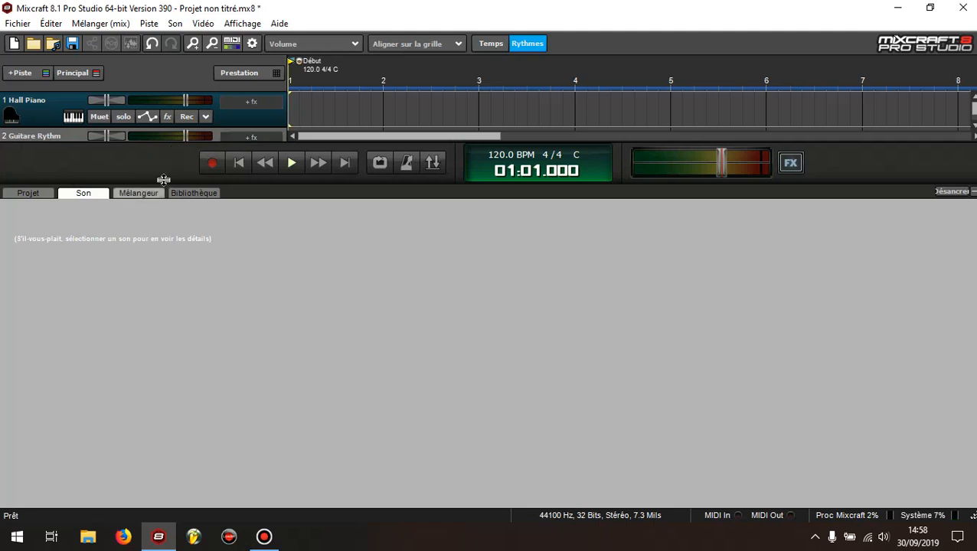
{"action": "left_click_drag", "start_coordinate": [162, 187], "coordinate": [201, 290]}
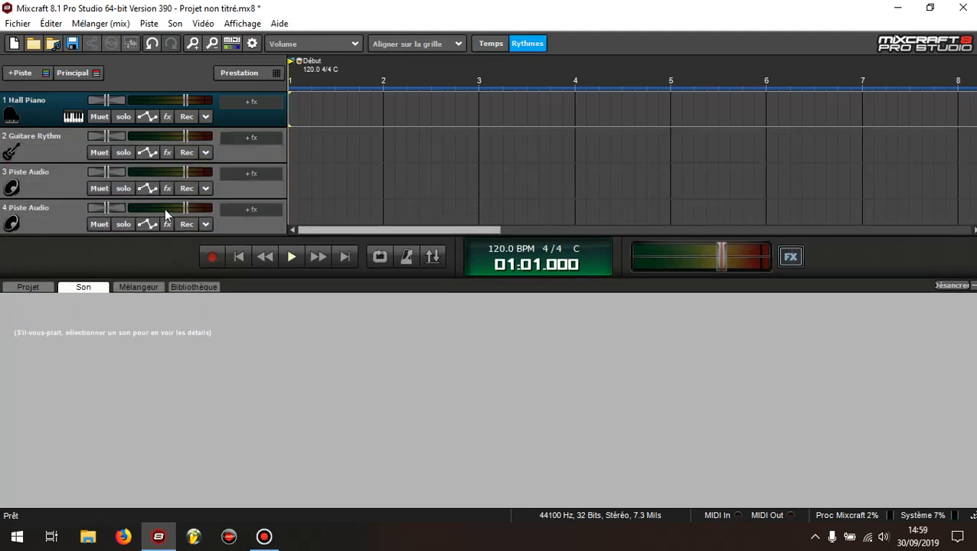
{"action": "left_click", "coordinate": [185, 121]}
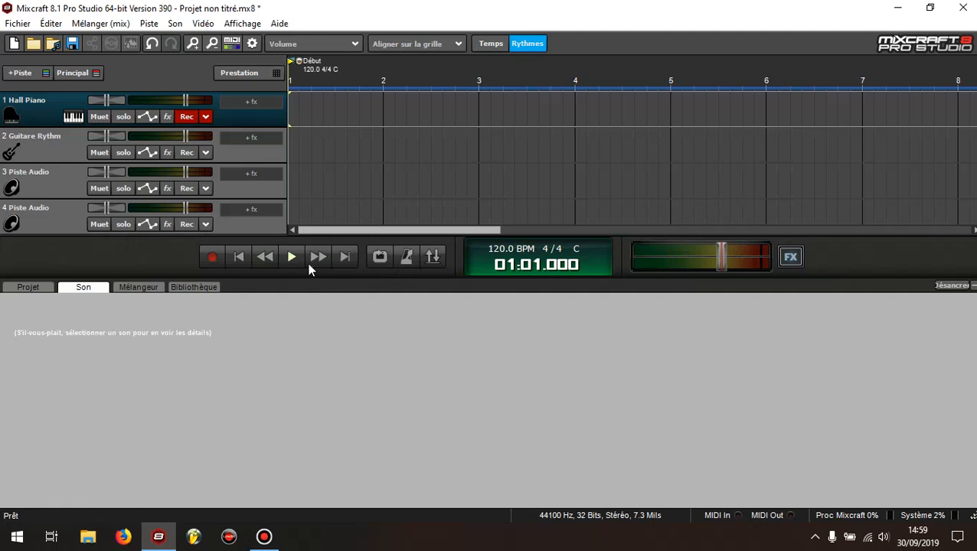
{"action": "left_click", "coordinate": [212, 256]}
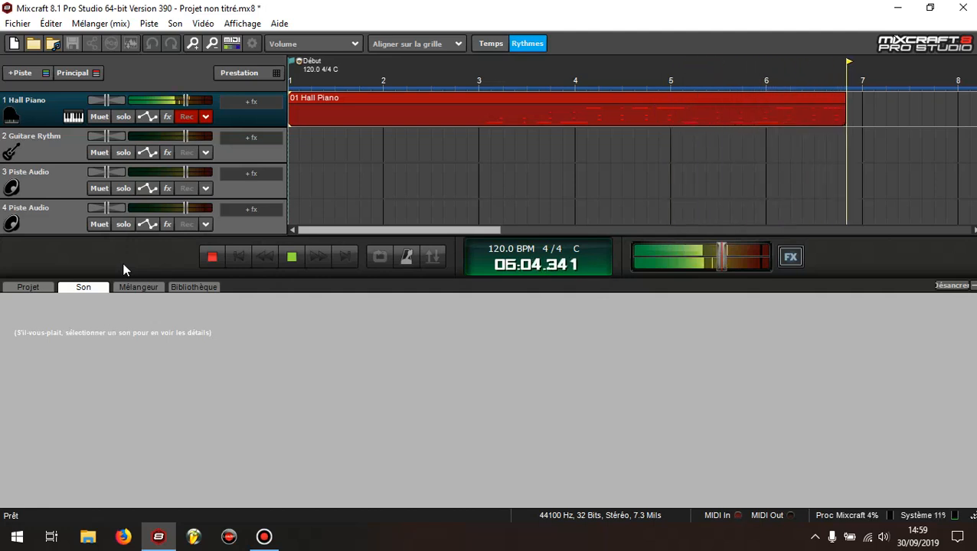
{"action": "key", "text": "space"}
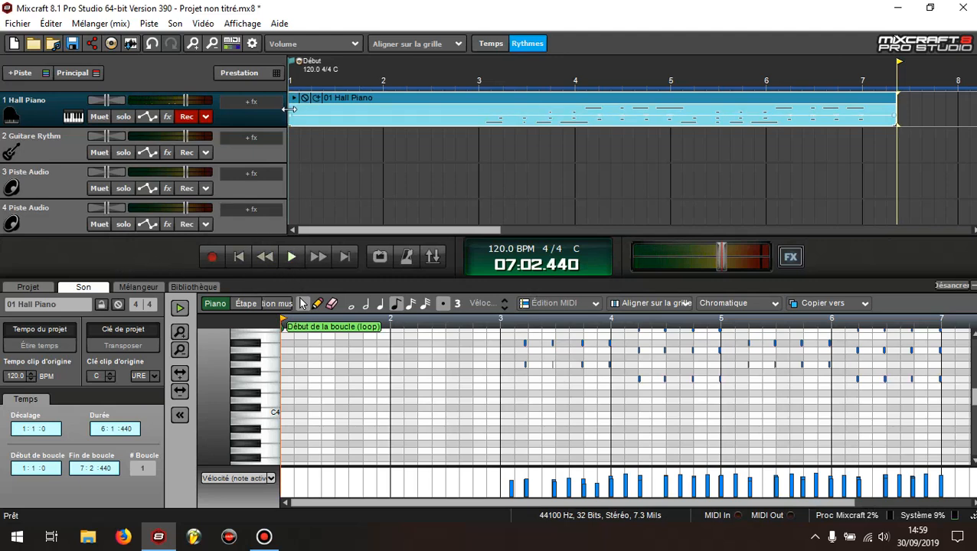
Trim the empty start of the new Hall Piano clip up to bar 3 and move the clip to begin at bar 1.
{"action": "left_click_drag", "start_coordinate": [292, 114], "coordinate": [481, 114]}
{"action": "left_click_drag", "start_coordinate": [573, 99], "coordinate": [373, 90]}
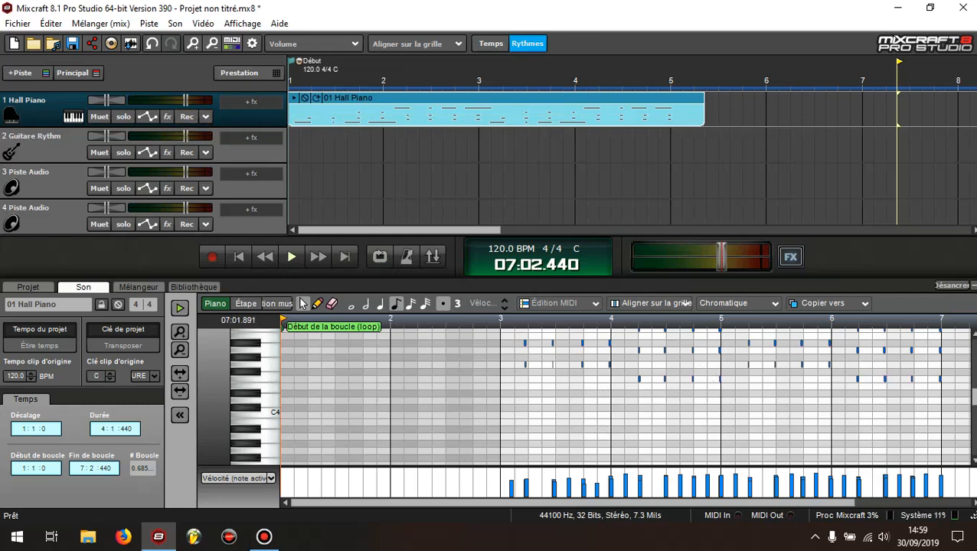
{"action": "scroll", "coordinate": [971, 397], "scroll_direction": "up", "scroll_amount": 5}
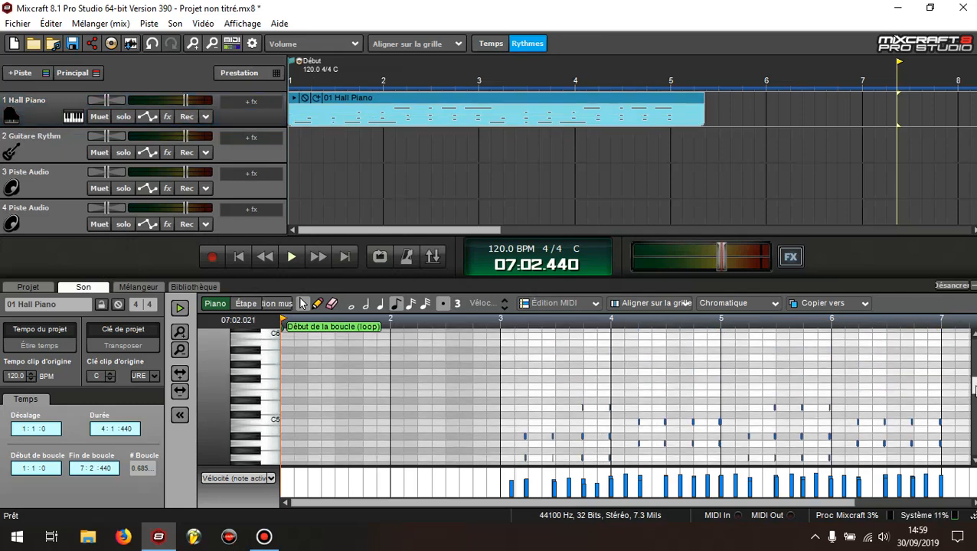
Move all the Hall Piano clip's notes from bar 3 to bar 7 one semitone lower, and try the loop end at 7:1:750 and 7:2:500.
{"action": "scroll", "coordinate": [602, 395], "scroll_direction": "down", "scroll_amount": 3}
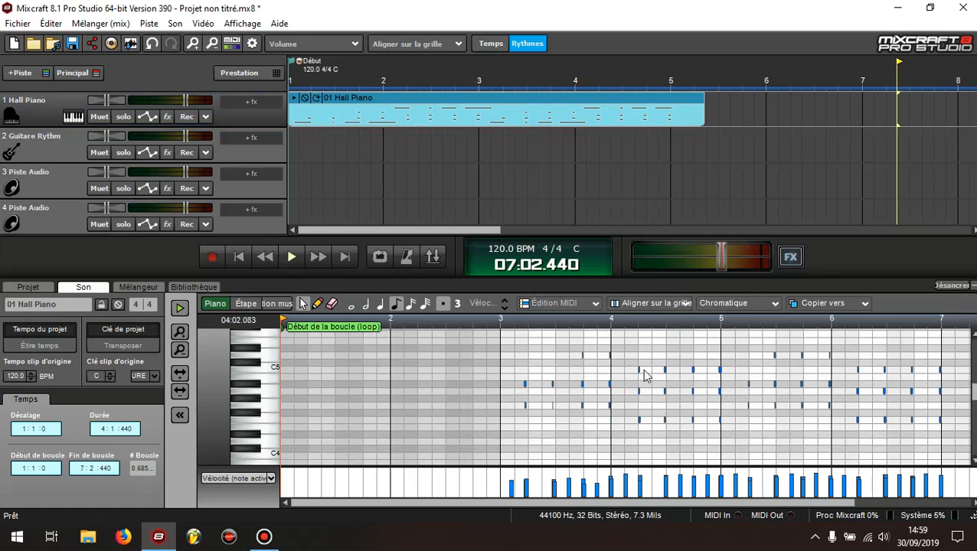
{"action": "scroll", "coordinate": [569, 386], "scroll_direction": "right", "scroll_amount": 2}
{"action": "scroll", "coordinate": [569, 387], "scroll_direction": "right", "scroll_amount": 2}
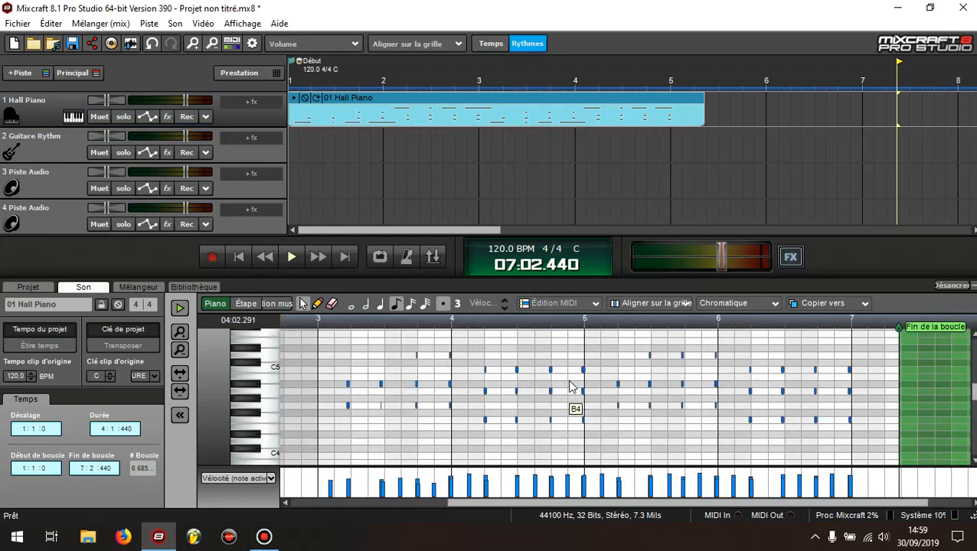
{"action": "scroll", "coordinate": [569, 387], "scroll_direction": "right", "scroll_amount": 2}
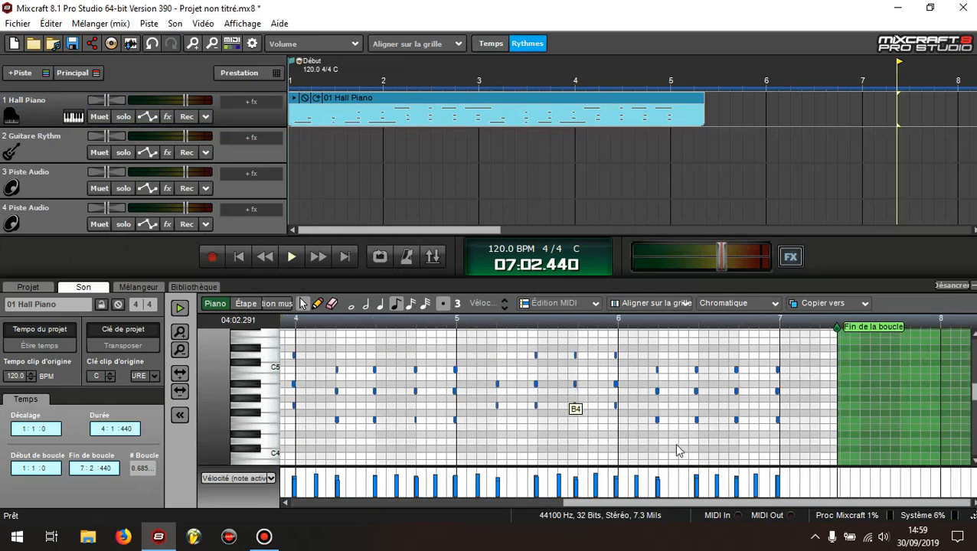
{"action": "left_click_drag", "start_coordinate": [739, 504], "coordinate": [584, 504]}
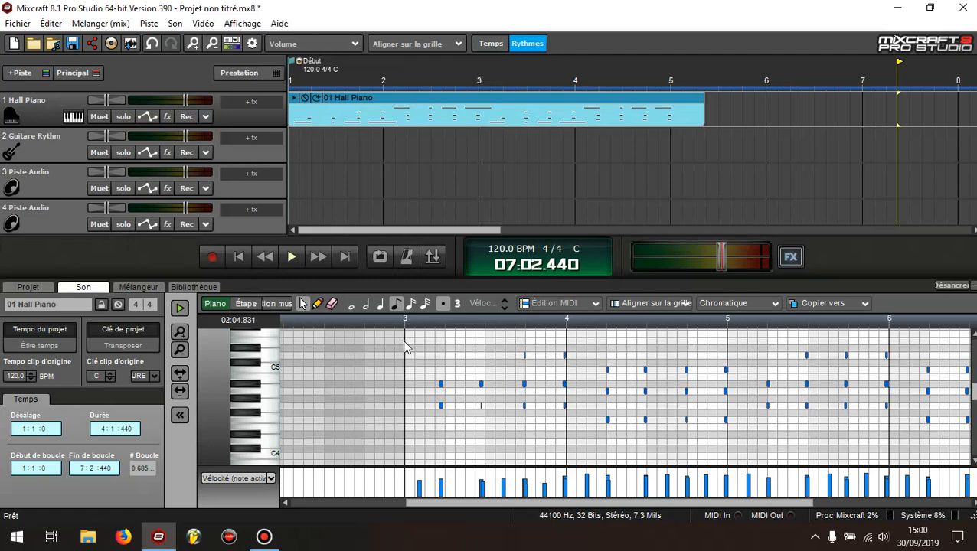
{"action": "left_click_drag", "start_coordinate": [404, 341], "coordinate": [803, 448]}
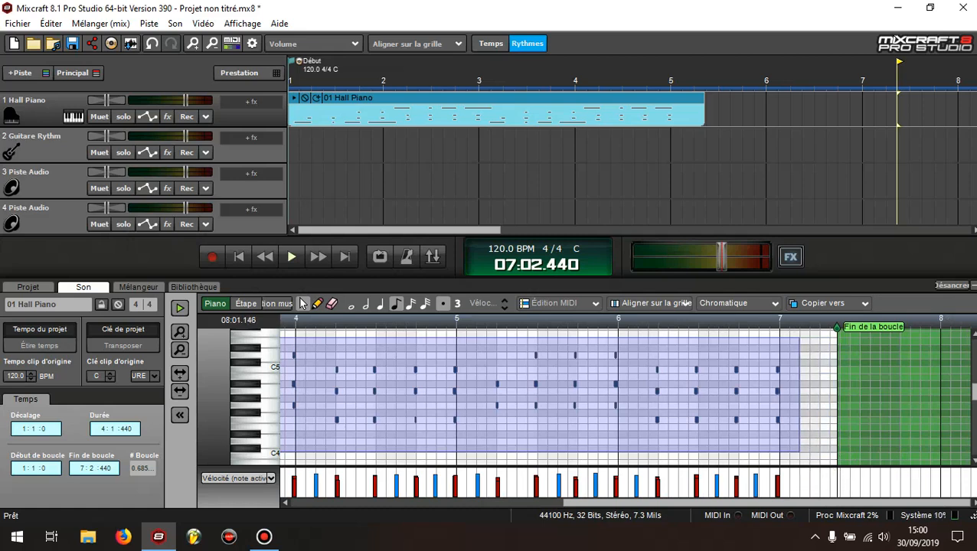
{"action": "left_click", "coordinate": [296, 359]}
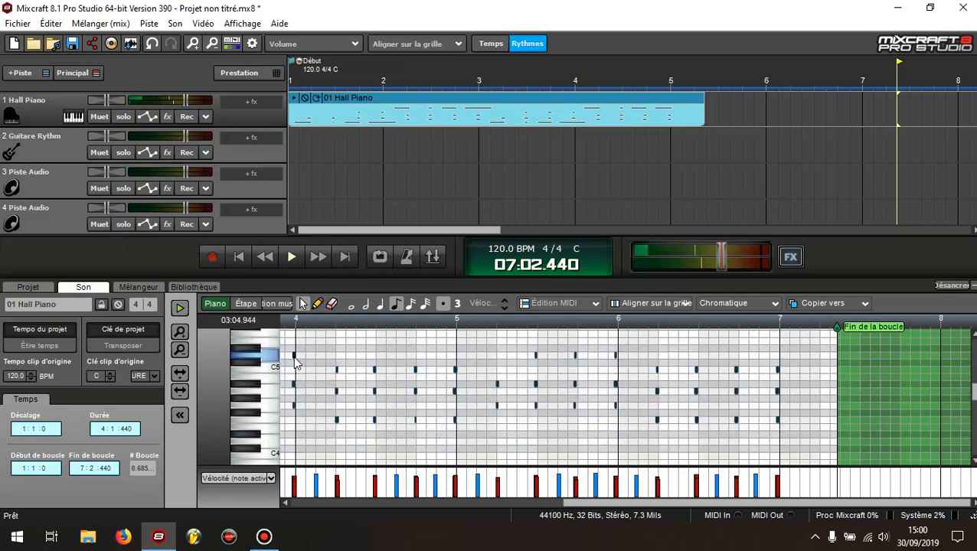
{"action": "left_click_drag", "start_coordinate": [295, 362], "coordinate": [377, 376]}
{"action": "left_click", "coordinate": [377, 376]}
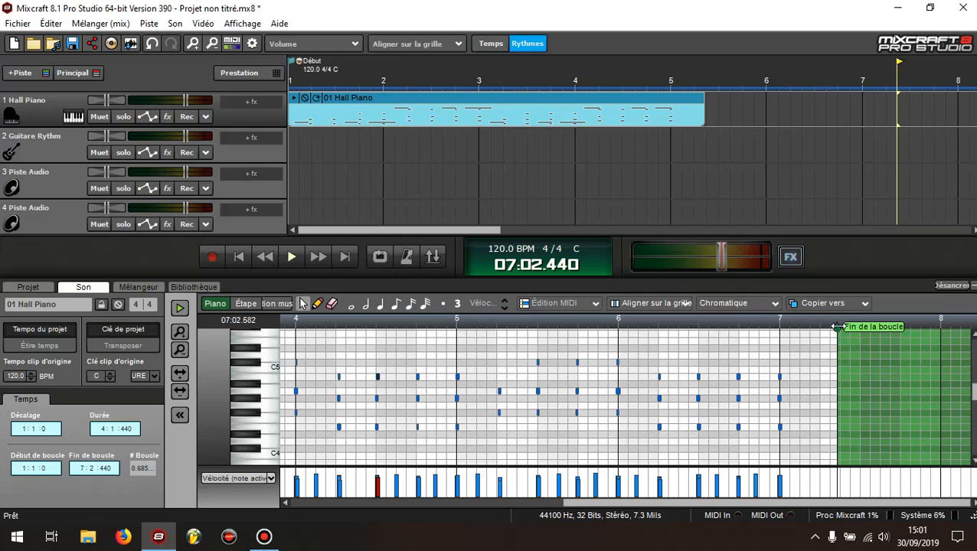
{"action": "left_click_drag", "start_coordinate": [836, 327], "coordinate": [809, 327]}
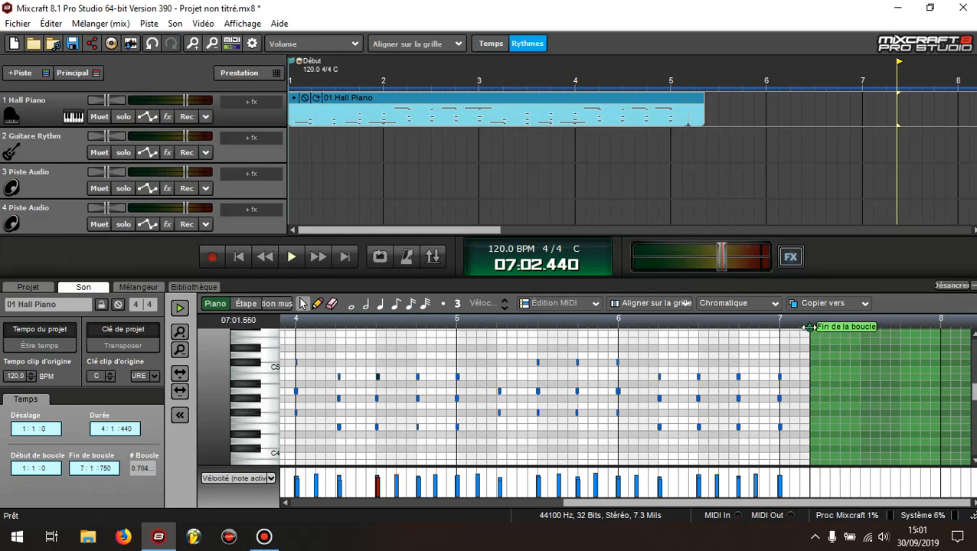
{"action": "left_click_drag", "start_coordinate": [808, 327], "coordinate": [840, 326]}
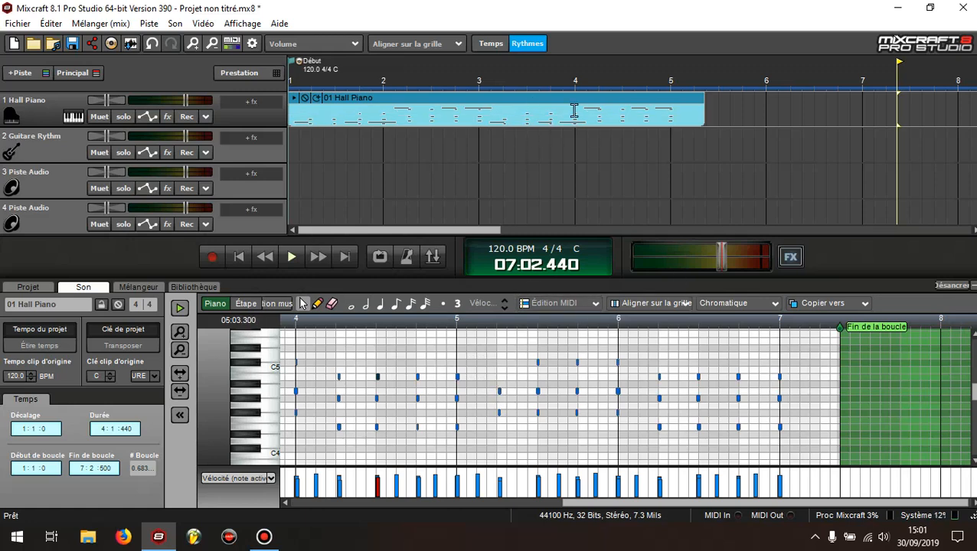
Delete the Hall Piano clip and return the playhead to the start of the project.
{"action": "left_click", "coordinate": [536, 98]}
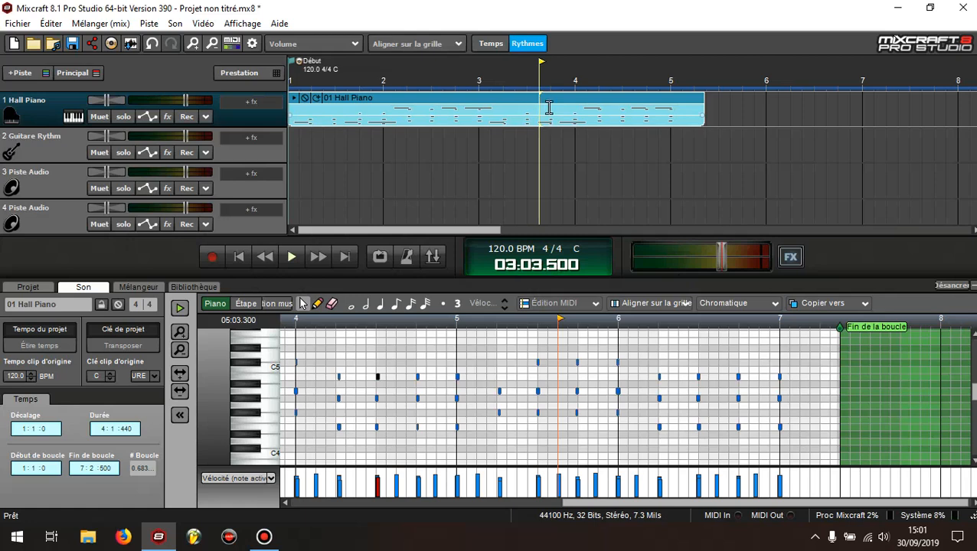
{"action": "key", "text": "Delete"}
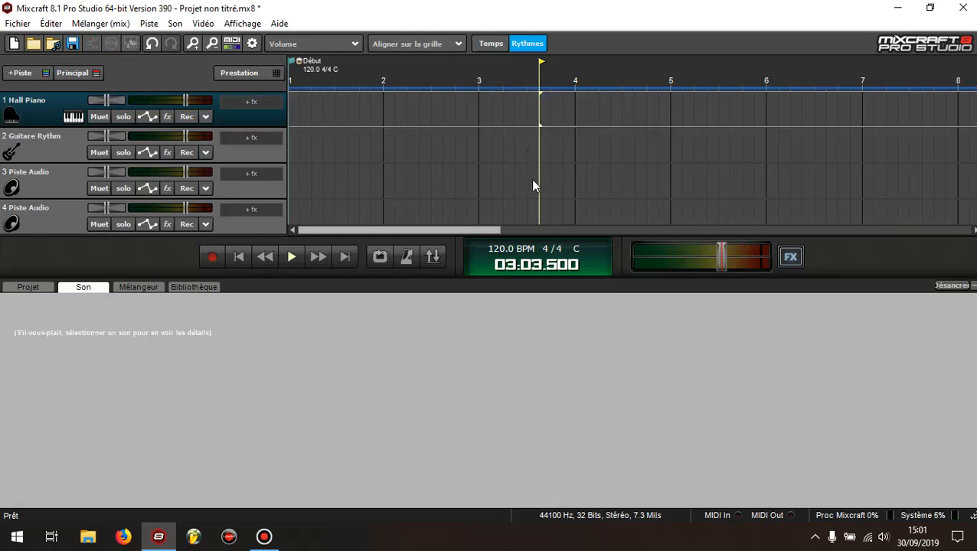
{"action": "left_click", "coordinate": [239, 257]}
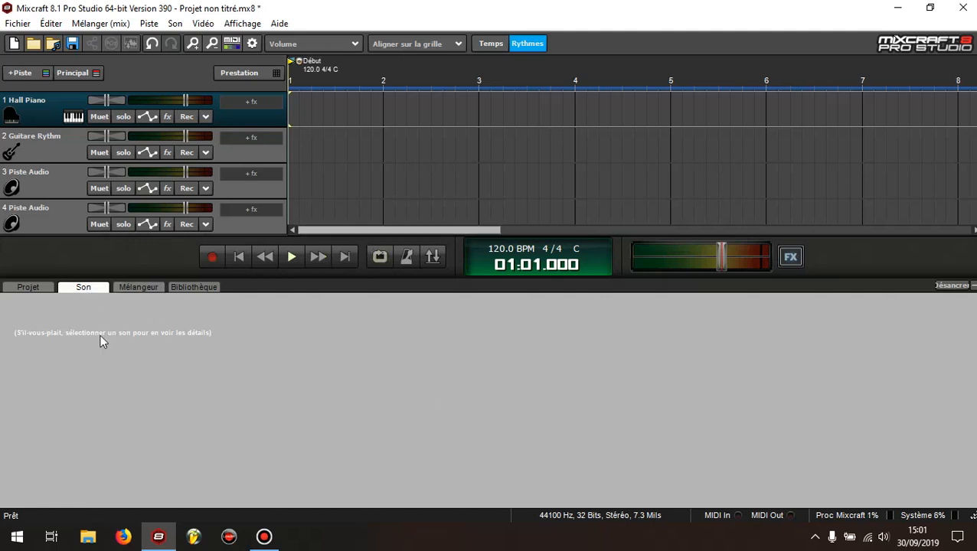
Arm the Guitare Rythm track, turn on its input monitoring and record a take from bar 1 to about bar 10.
{"action": "left_click", "coordinate": [45, 153]}
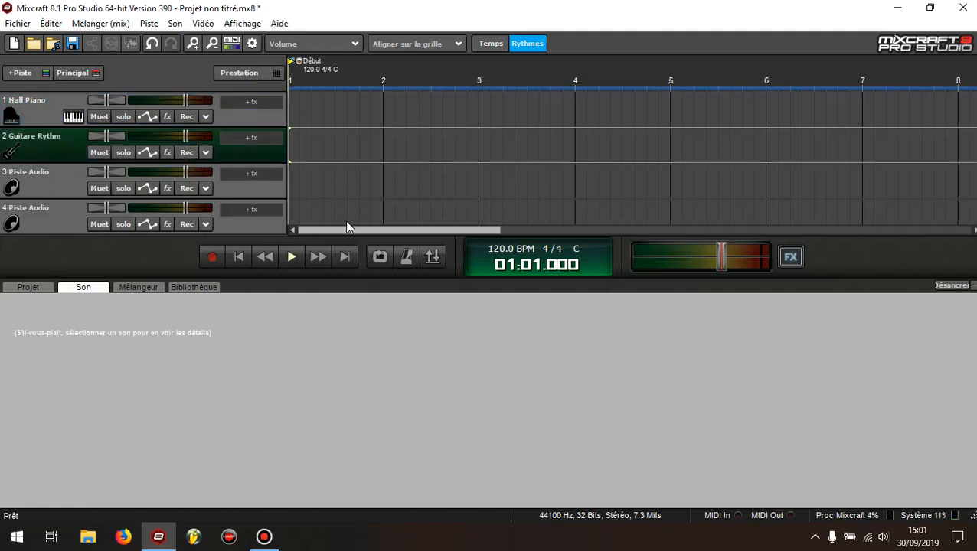
{"action": "left_click", "coordinate": [188, 152]}
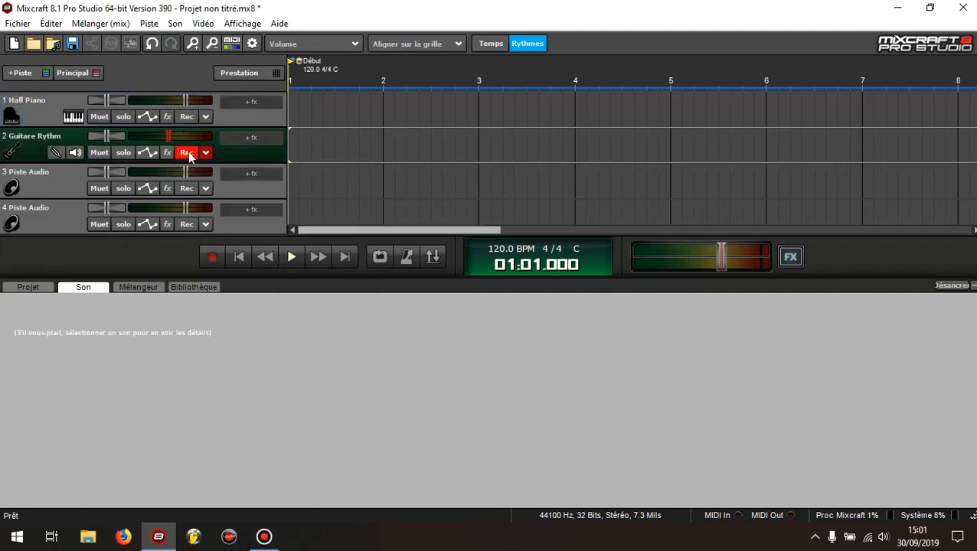
{"action": "left_click", "coordinate": [76, 152]}
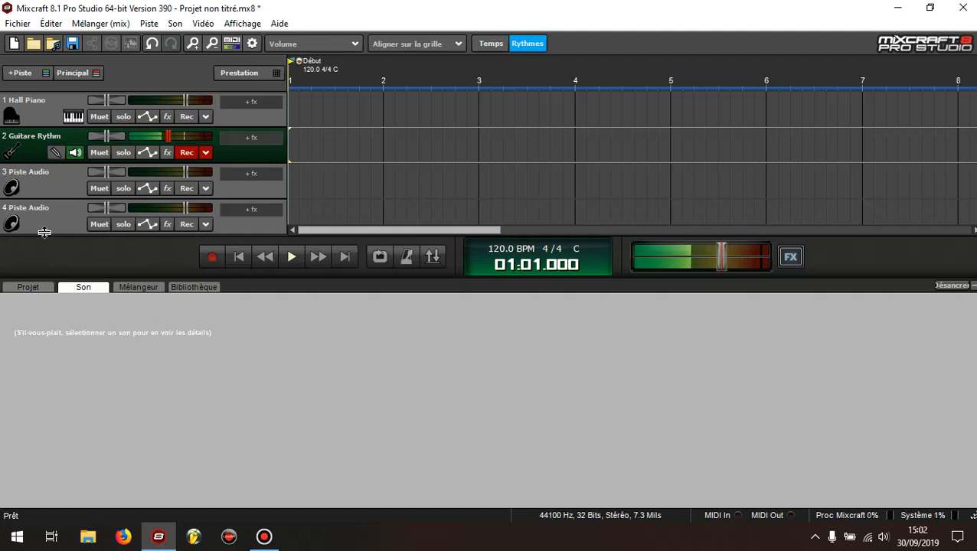
{"action": "left_click", "coordinate": [214, 257]}
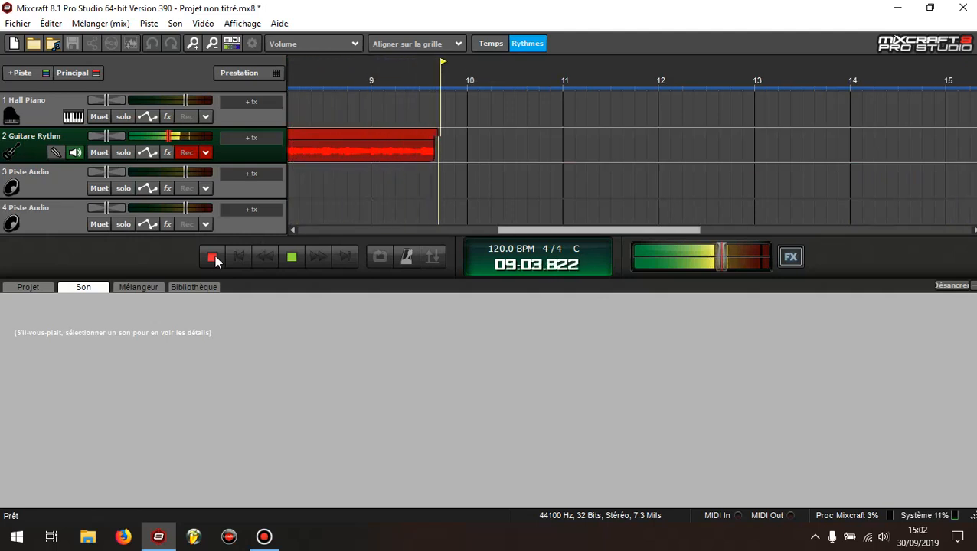
{"action": "left_click", "coordinate": [214, 258]}
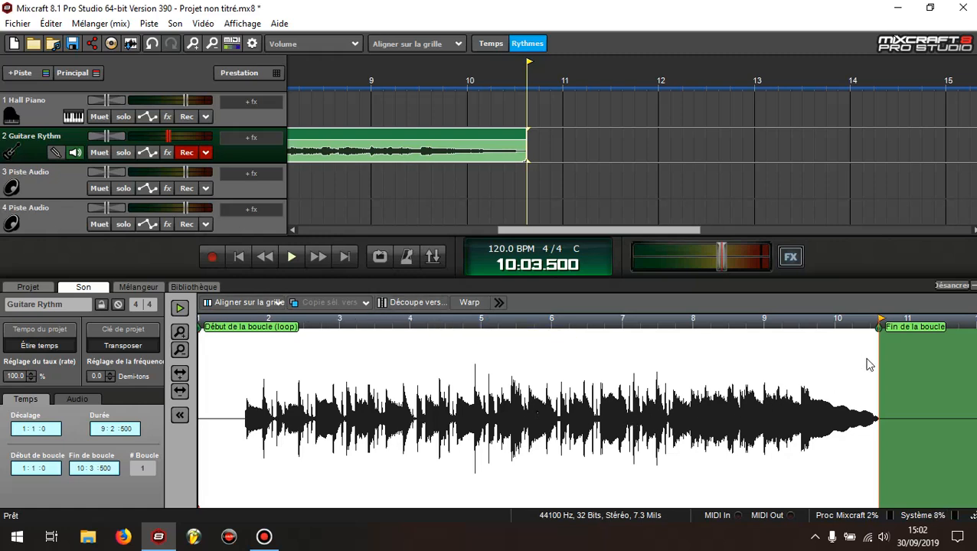
Try moving the guitar clip's loop end and start markers, leaving the loop start at 1:1:0.
{"action": "mouse_move", "coordinate": [879, 328]}
{"action": "left_mouse_down"}
{"action": "mouse_move", "coordinate": [800, 327]}
{"action": "mouse_move", "coordinate": [874, 326]}
{"action": "left_mouse_up"}
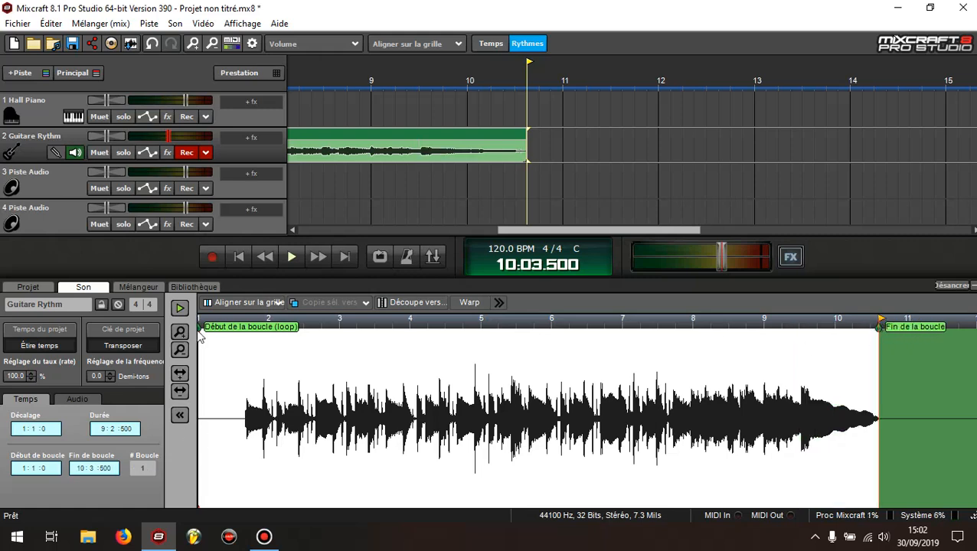
{"action": "mouse_move", "coordinate": [200, 327]}
{"action": "left_mouse_down"}
{"action": "mouse_move", "coordinate": [253, 327]}
{"action": "mouse_move", "coordinate": [235, 329]}
{"action": "left_mouse_up"}
{"action": "left_click_drag", "start_coordinate": [234, 329], "coordinate": [199, 329]}
Look through the effects available for the Guitare Rythm track and close its effects list without adding any.
{"action": "left_click", "coordinate": [167, 152]}
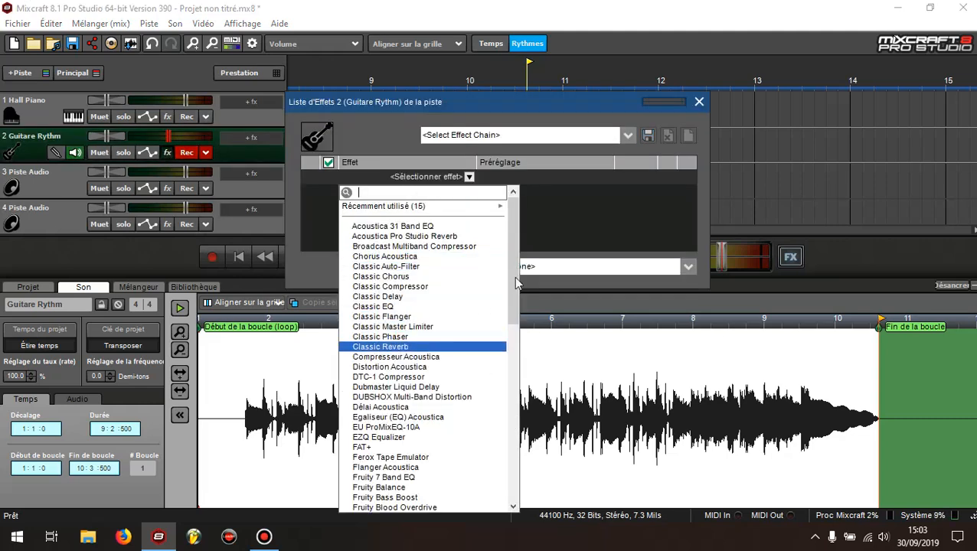
{"action": "left_click", "coordinate": [533, 210]}
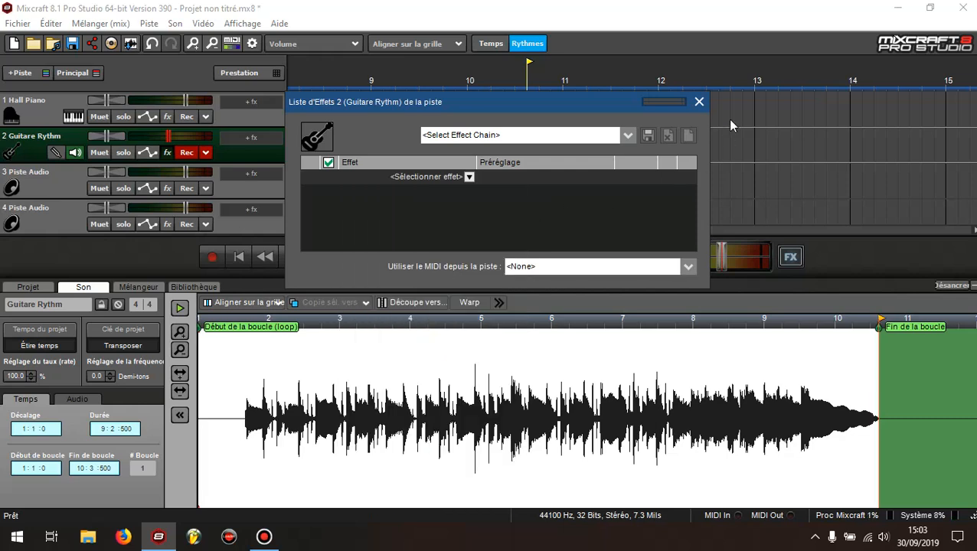
{"action": "left_click", "coordinate": [698, 101]}
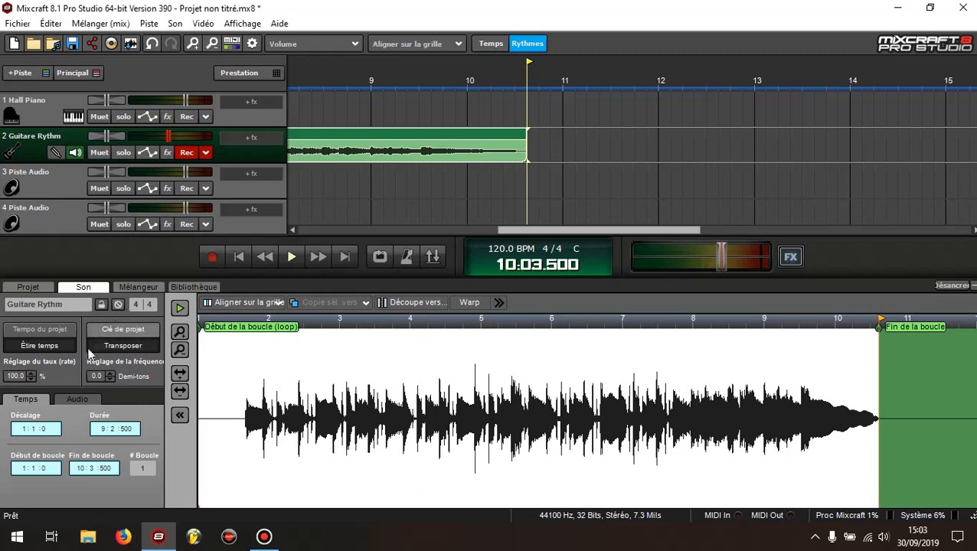
Show the guitar clip's audio settings, select its silent opening and try the noise reduction, returning it to 0% and clearing the selection.
{"action": "left_click", "coordinate": [77, 402]}
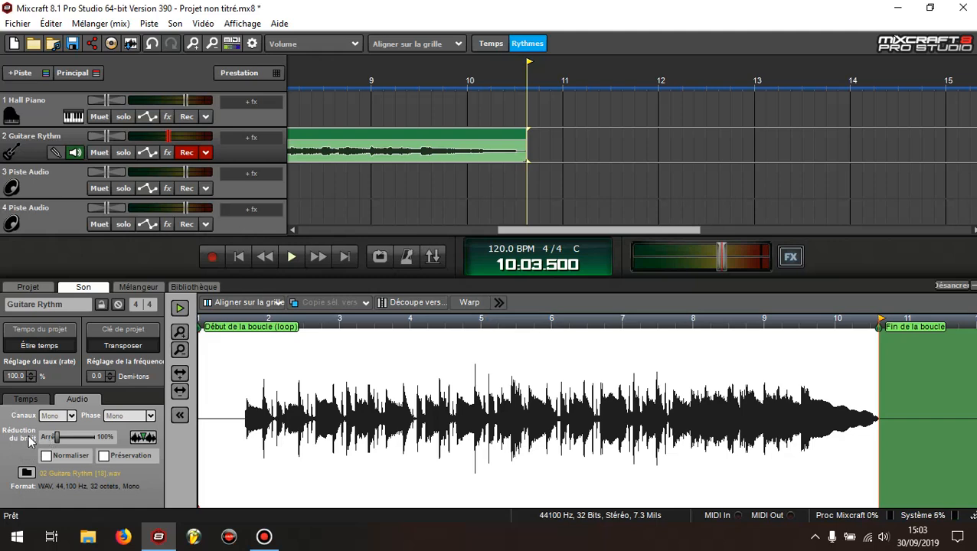
{"action": "mouse_move", "coordinate": [58, 436]}
{"action": "left_mouse_down"}
{"action": "mouse_move", "coordinate": [89, 437]}
{"action": "mouse_move", "coordinate": [46, 436]}
{"action": "left_mouse_up"}
{"action": "mouse_move", "coordinate": [199, 336]}
{"action": "left_mouse_down"}
{"action": "mouse_move", "coordinate": [235, 337]}
{"action": "mouse_move", "coordinate": [201, 341]}
{"action": "mouse_move", "coordinate": [219, 348]}
{"action": "mouse_move", "coordinate": [203, 341]}
{"action": "mouse_move", "coordinate": [231, 335]}
{"action": "mouse_move", "coordinate": [203, 352]}
{"action": "left_mouse_up"}
{"action": "left_click", "coordinate": [203, 358]}
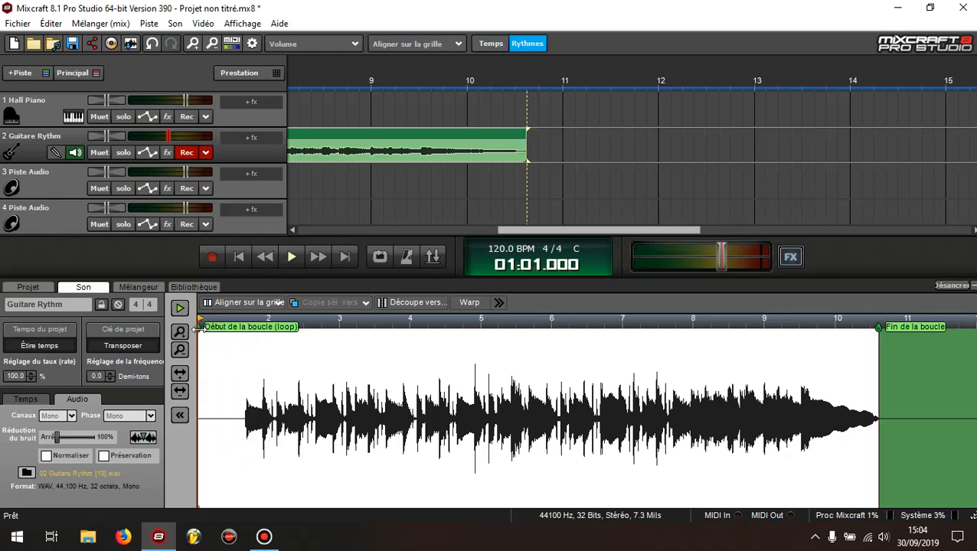
{"action": "left_click_drag", "start_coordinate": [199, 325], "coordinate": [238, 374]}
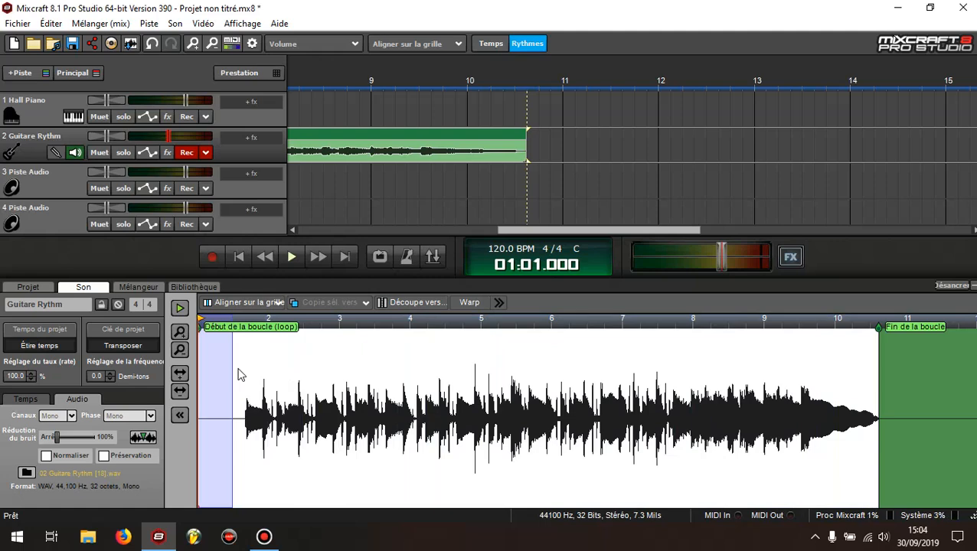
{"action": "left_click_drag", "start_coordinate": [238, 374], "coordinate": [240, 374]}
{"action": "left_click_drag", "start_coordinate": [56, 437], "coordinate": [75, 437]}
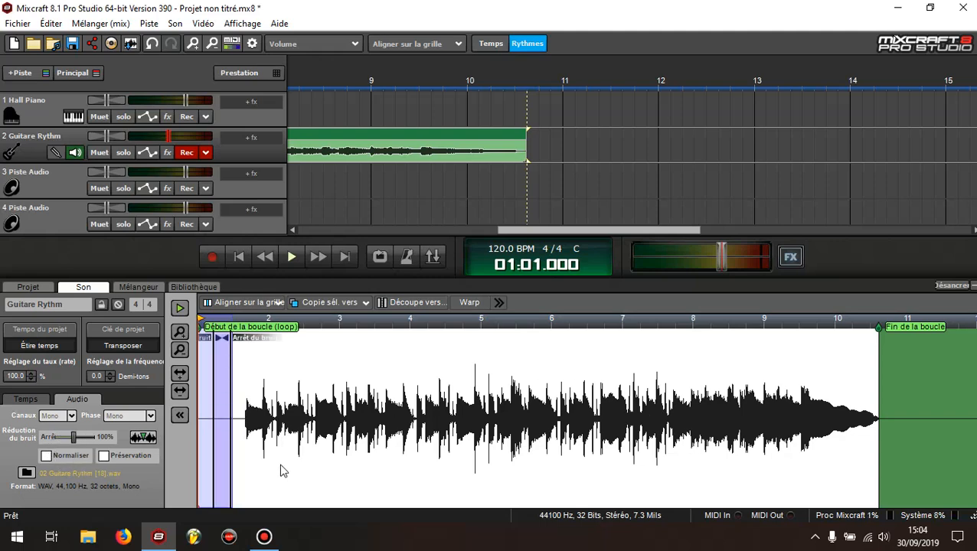
{"action": "left_click_drag", "start_coordinate": [78, 436], "coordinate": [56, 437]}
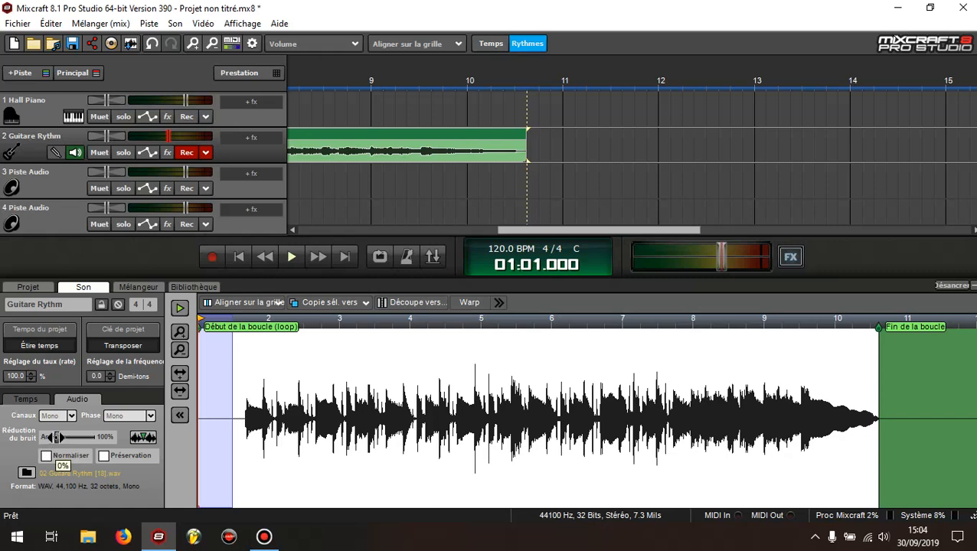
{"action": "mouse_move", "coordinate": [58, 436]}
{"action": "left_mouse_down"}
{"action": "mouse_move", "coordinate": [92, 437]}
{"action": "mouse_move", "coordinate": [41, 433]}
{"action": "left_mouse_up"}
{"action": "left_click", "coordinate": [249, 389]}
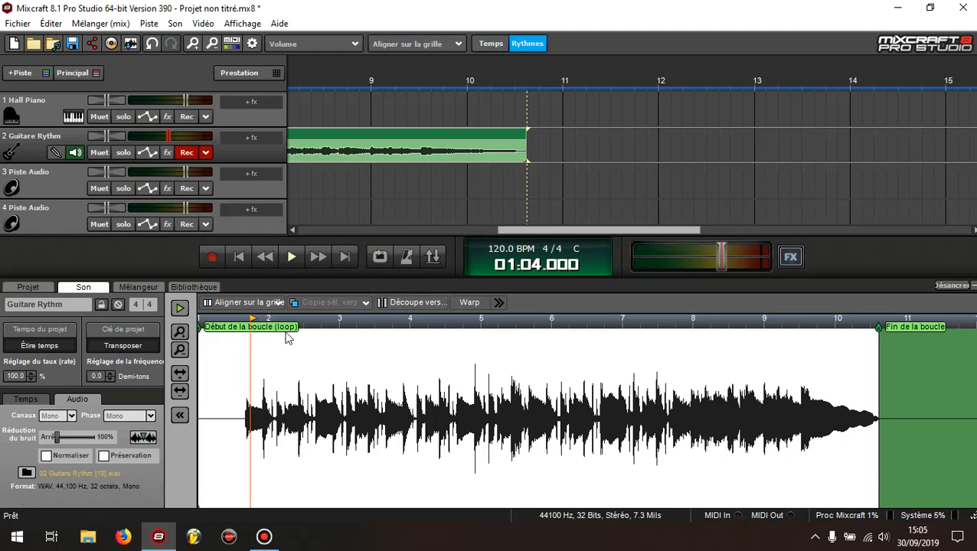
Open the loop library and browse its song kits from the top of the list down to Drum Loops.
{"action": "left_click", "coordinate": [194, 290]}
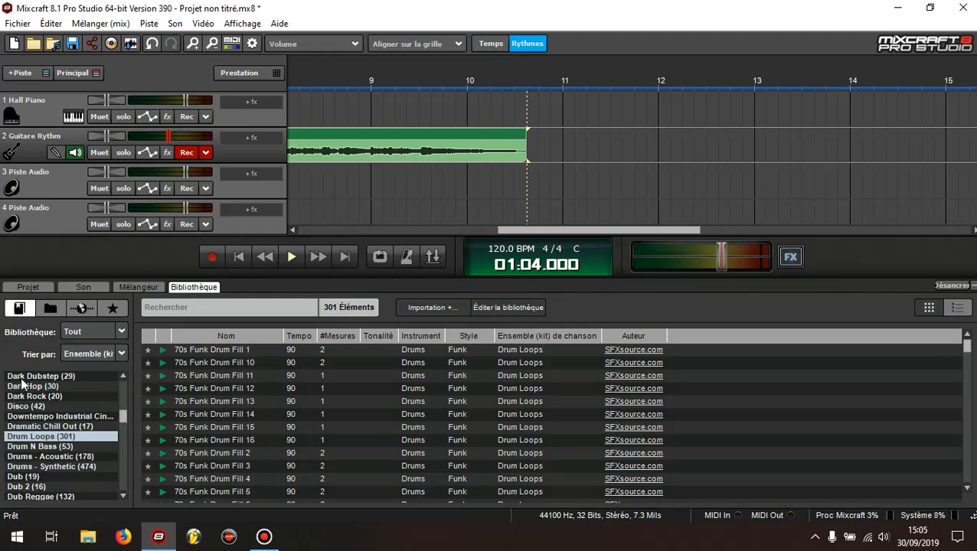
{"action": "left_click_drag", "start_coordinate": [125, 417], "coordinate": [125, 387]}
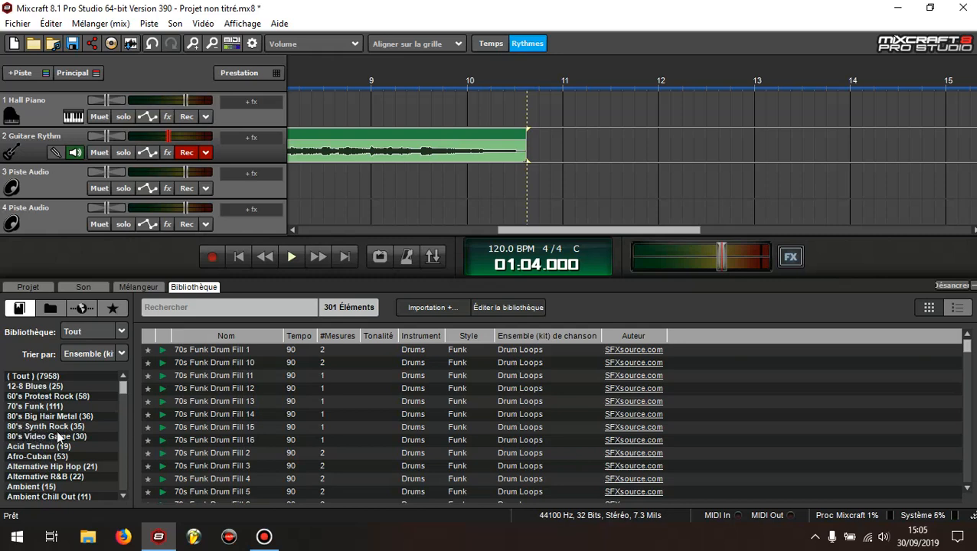
{"action": "left_click_drag", "start_coordinate": [123, 384], "coordinate": [124, 398]}
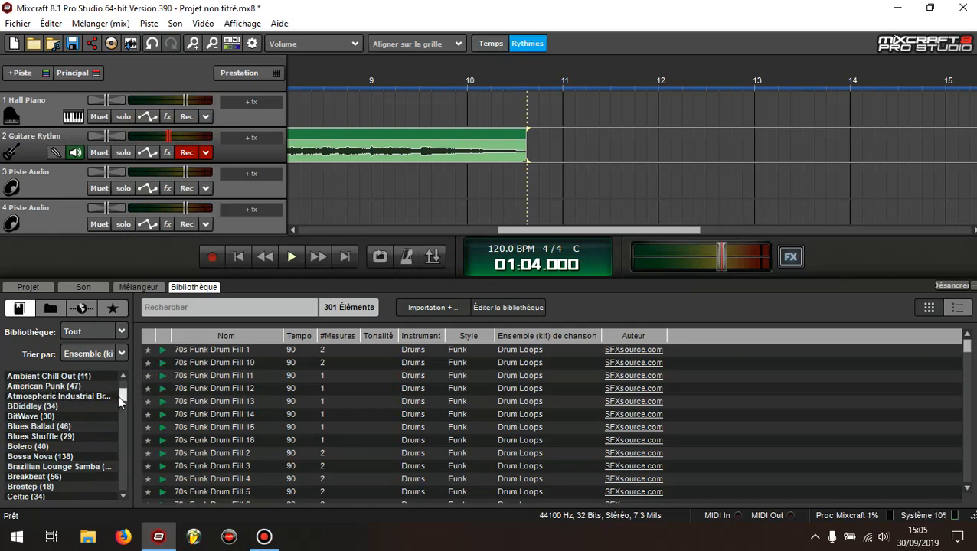
{"action": "left_click_drag", "start_coordinate": [124, 396], "coordinate": [124, 427]}
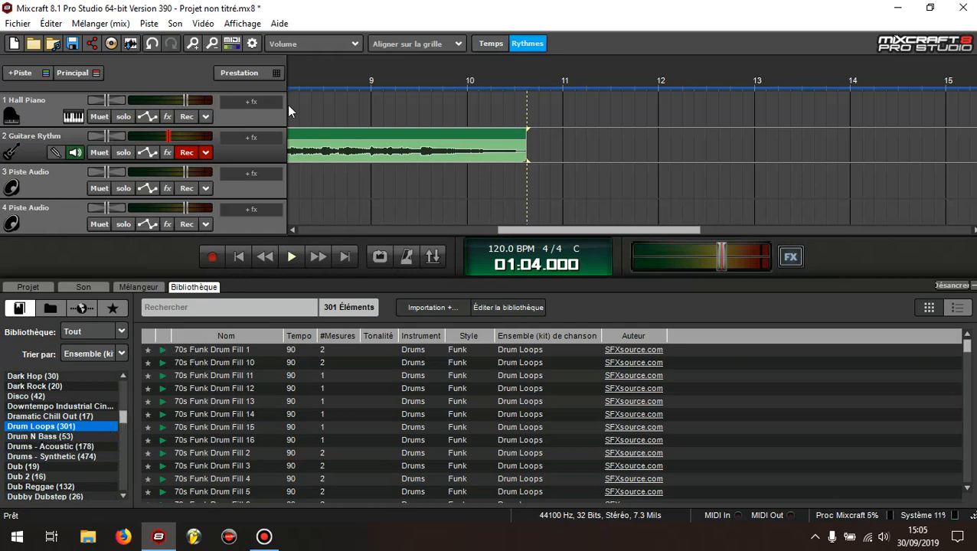
Delete the recorded Guitare Rythm clip, disarm the track and return the playhead to the start of the project.
{"action": "left_click", "coordinate": [383, 136]}
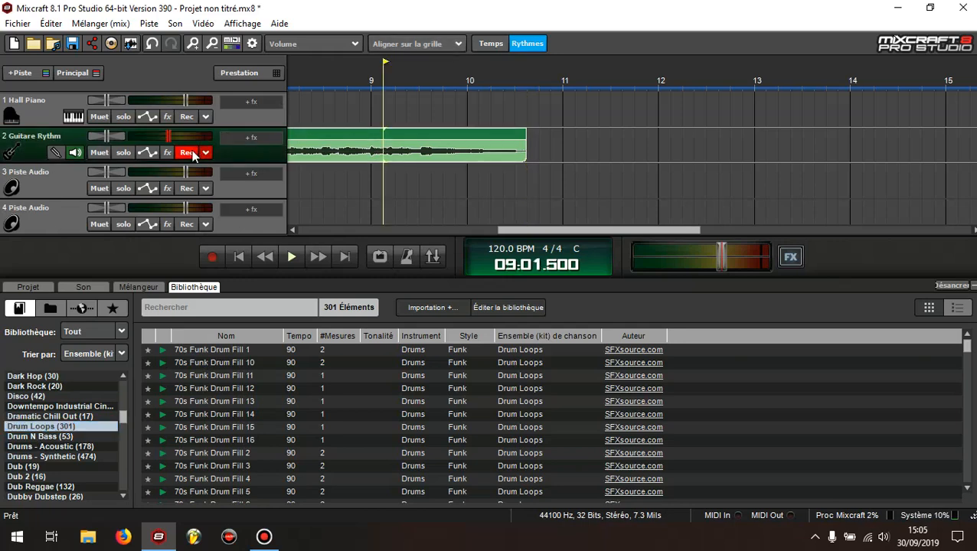
{"action": "left_click", "coordinate": [436, 140]}
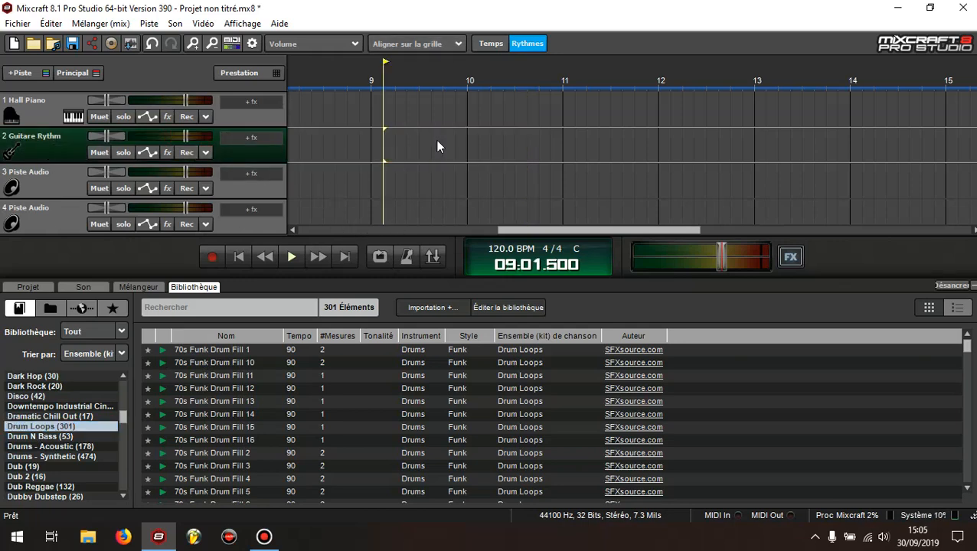
{"action": "mouse_move", "coordinate": [501, 229]}
{"action": "left_mouse_down"}
{"action": "mouse_move", "coordinate": [310, 231]}
{"action": "mouse_move", "coordinate": [258, 258]}
{"action": "left_mouse_up"}
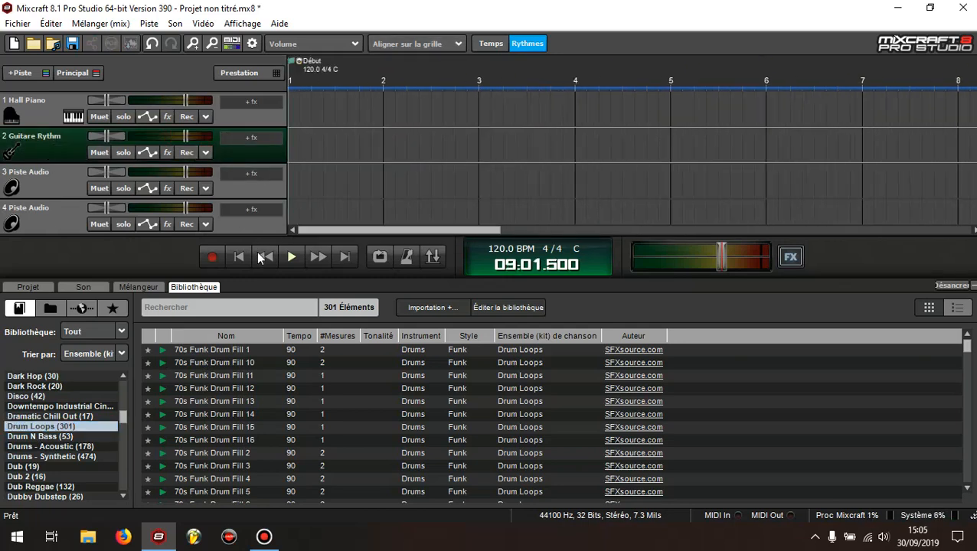
{"action": "left_click", "coordinate": [239, 257]}
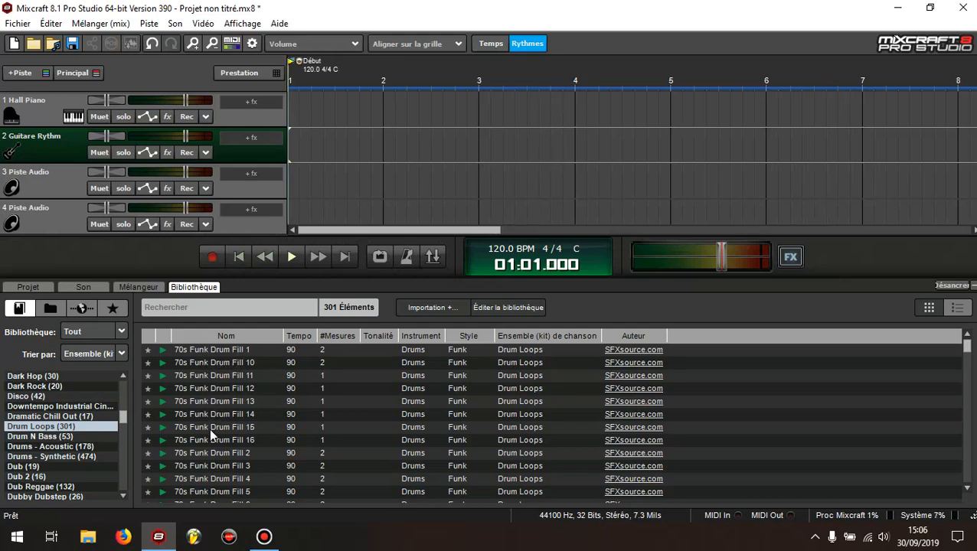
Preview the 70s Funk Drumbeat 1 loop, place it at the start of track 3 and accept the project tempo change to 90 bpm.
{"action": "scroll", "coordinate": [211, 445], "scroll_direction": "down", "scroll_amount": 3}
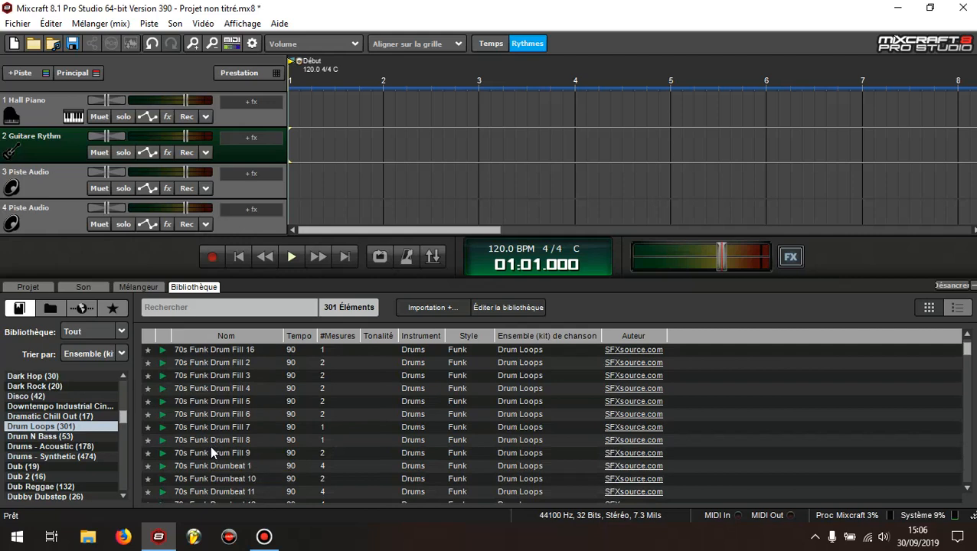
{"action": "scroll", "coordinate": [209, 445], "scroll_direction": "down", "scroll_amount": 1}
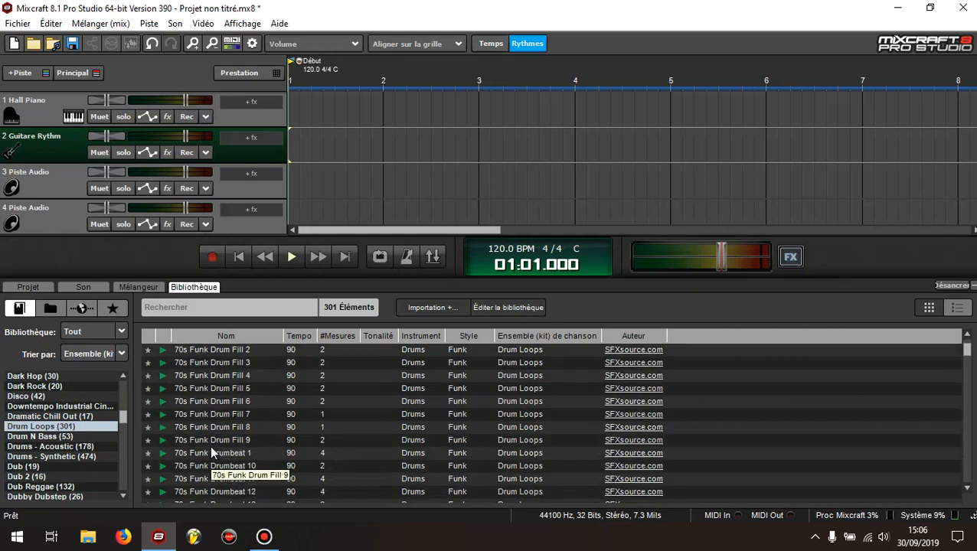
{"action": "left_click", "coordinate": [162, 455]}
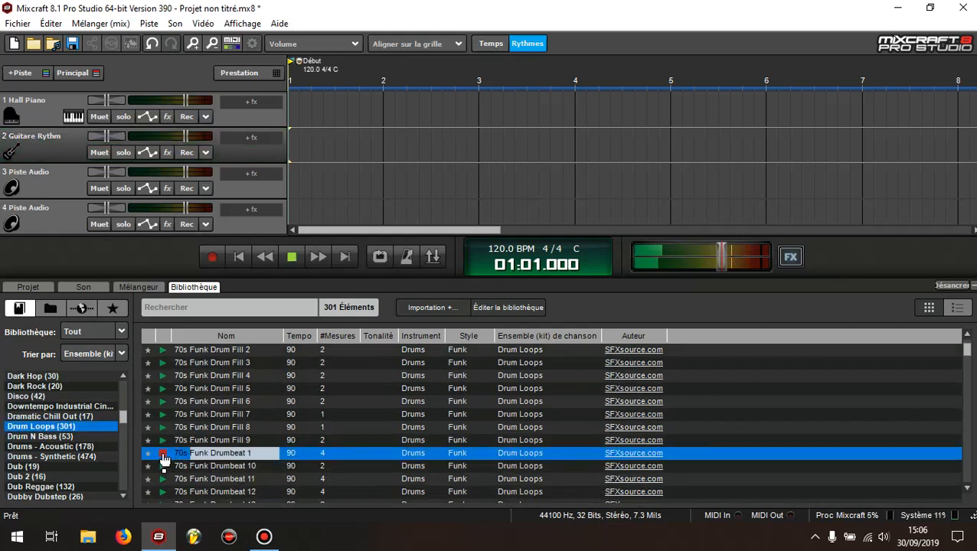
{"action": "left_click_drag", "start_coordinate": [191, 453], "coordinate": [291, 183]}
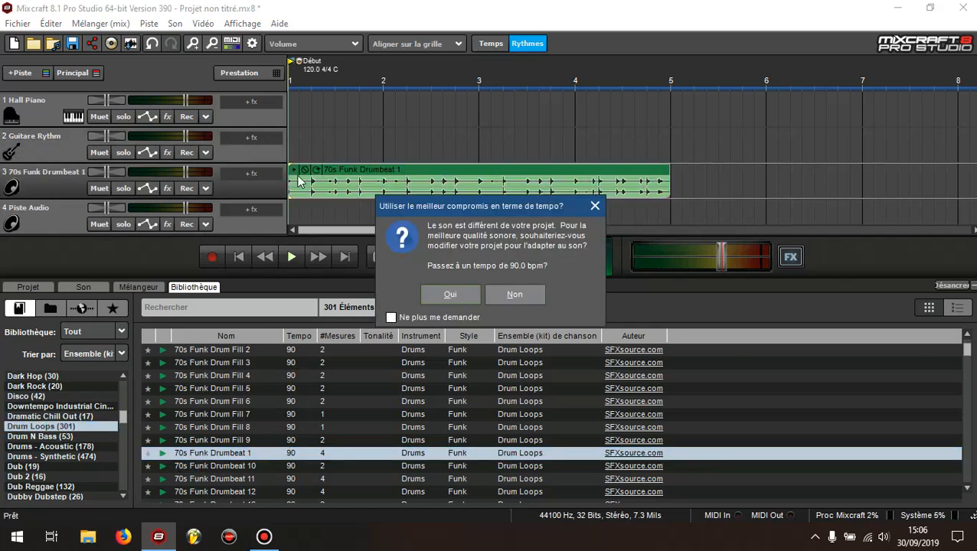
{"action": "left_click_drag", "start_coordinate": [496, 204], "coordinate": [391, 168]}
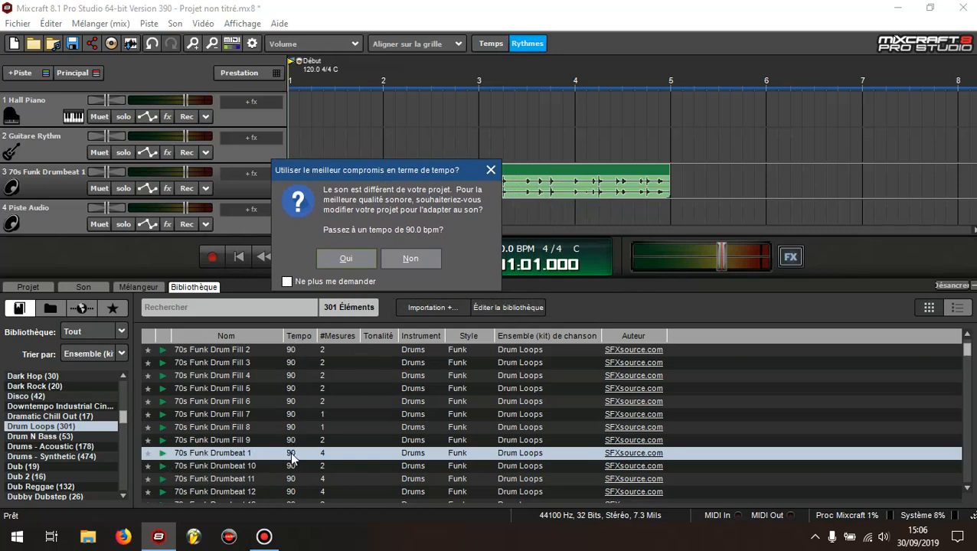
{"action": "left_click_drag", "start_coordinate": [393, 175], "coordinate": [330, 183]}
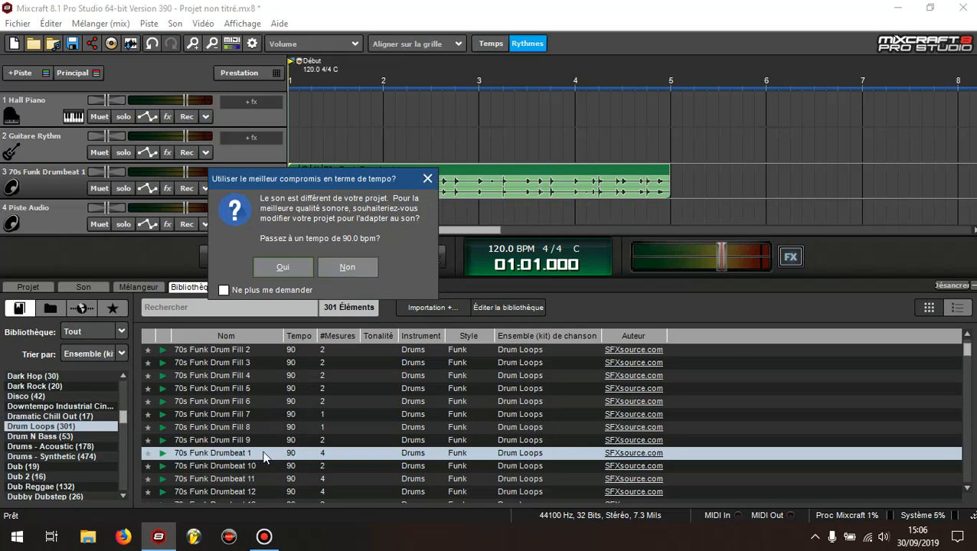
{"action": "left_click", "coordinate": [284, 268]}
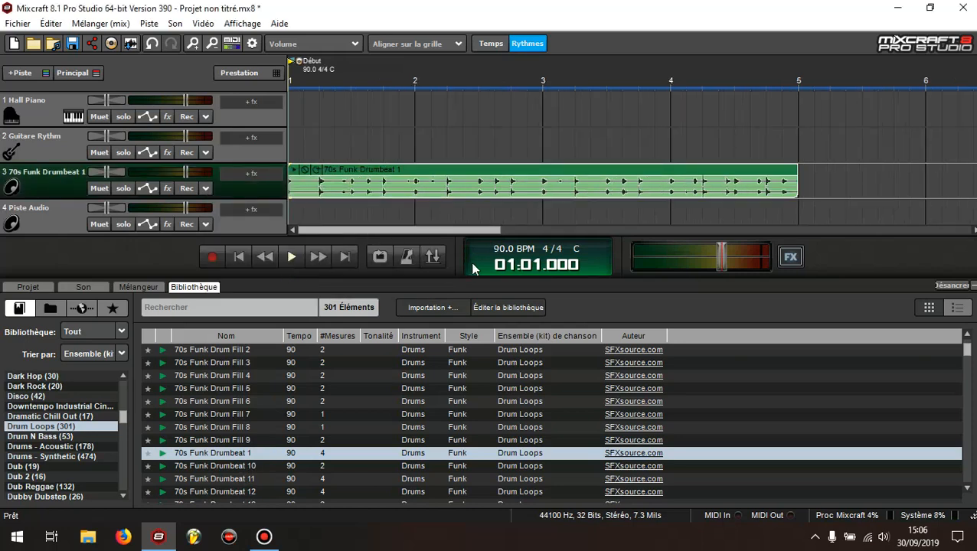
Play the 70s Funk Drumbeat 1 clip from the start of the project and stop it partway through.
{"action": "mouse_move", "coordinate": [506, 253]}
{"action": "left_click", "coordinate": [291, 258]}
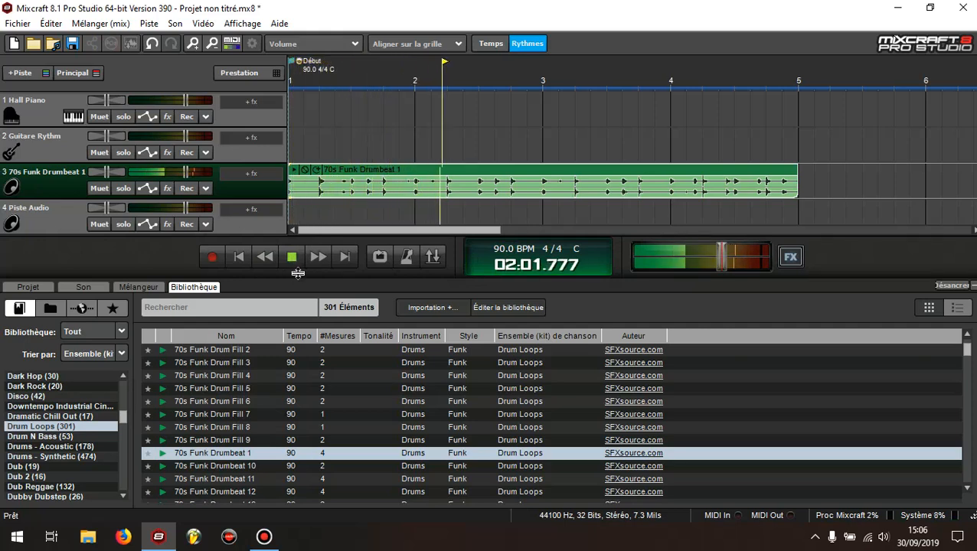
{"action": "left_click", "coordinate": [292, 260]}
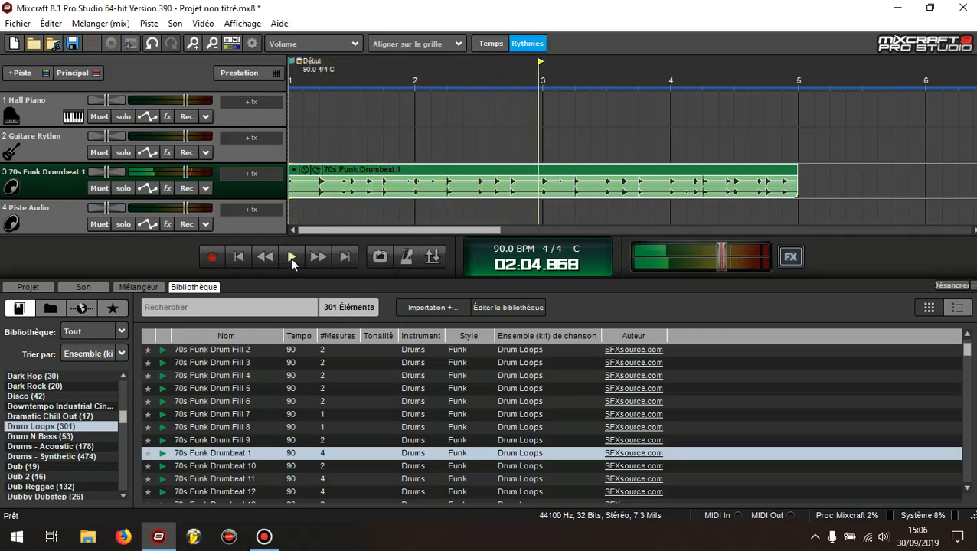
Turn on looping over the selected 70s Funk Drumbeat 1 clip and return the playhead to the start.
{"action": "left_click", "coordinate": [474, 174]}
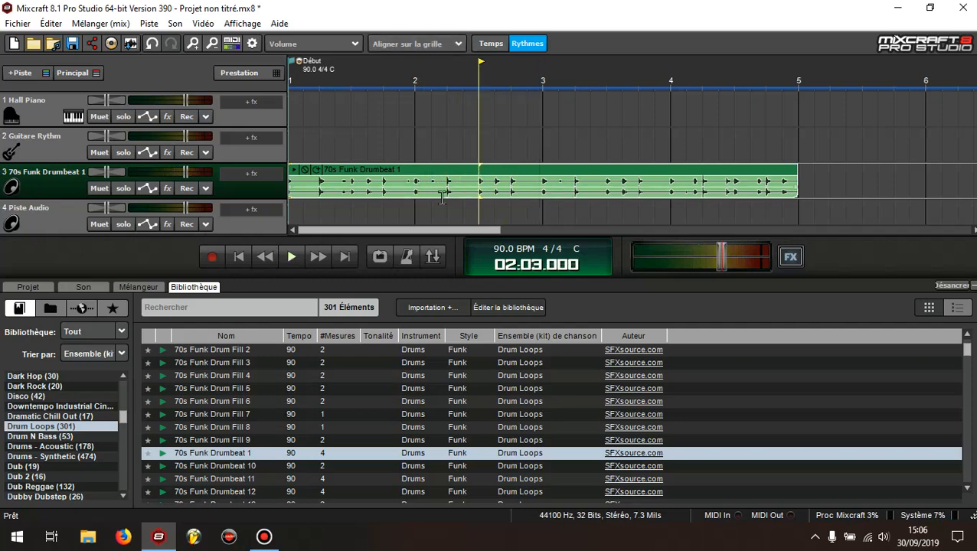
{"action": "left_click", "coordinate": [462, 174]}
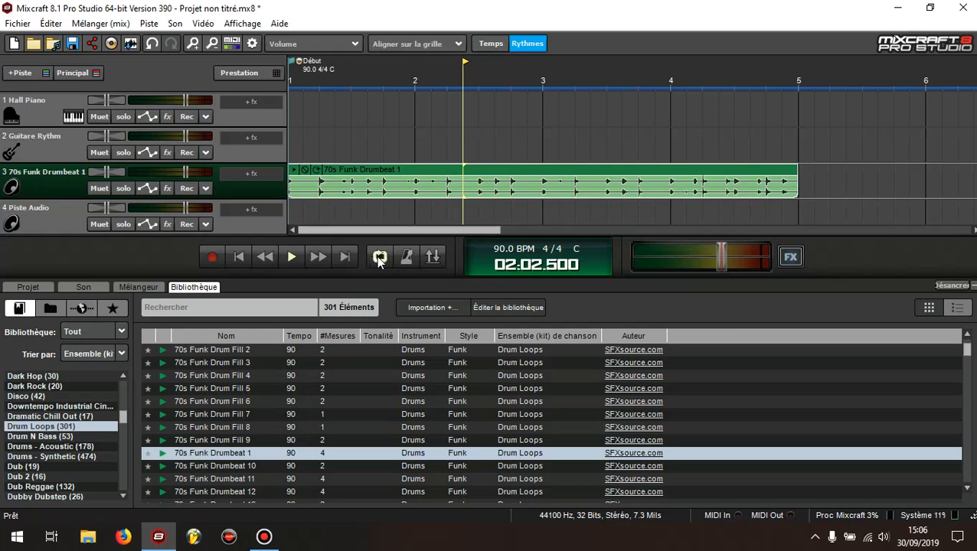
{"action": "left_click", "coordinate": [381, 256]}
{"action": "left_click", "coordinate": [239, 257]}
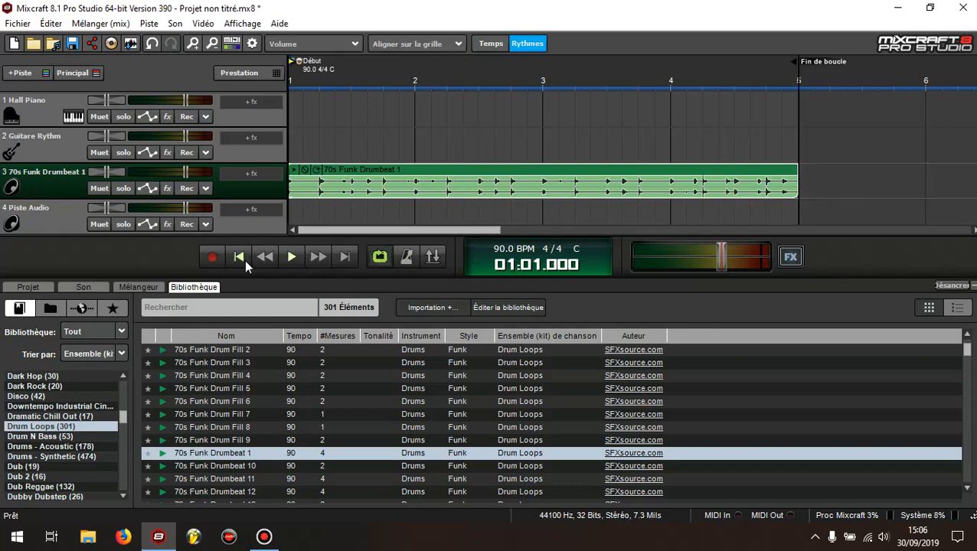
Arm the Guitare Rythm track, play along with the looped drumbeat, and turn off both arming and looping.
{"action": "left_click", "coordinate": [52, 152]}
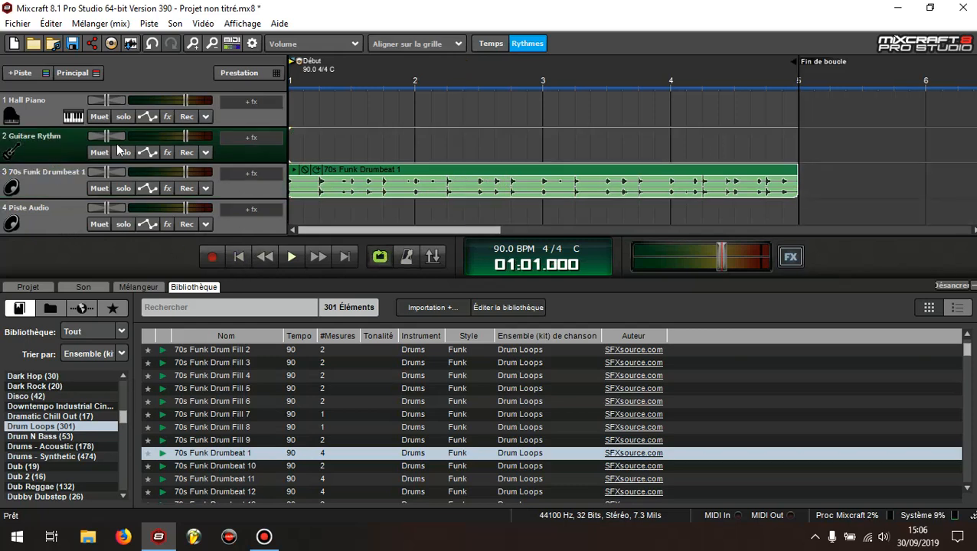
{"action": "left_click", "coordinate": [187, 153]}
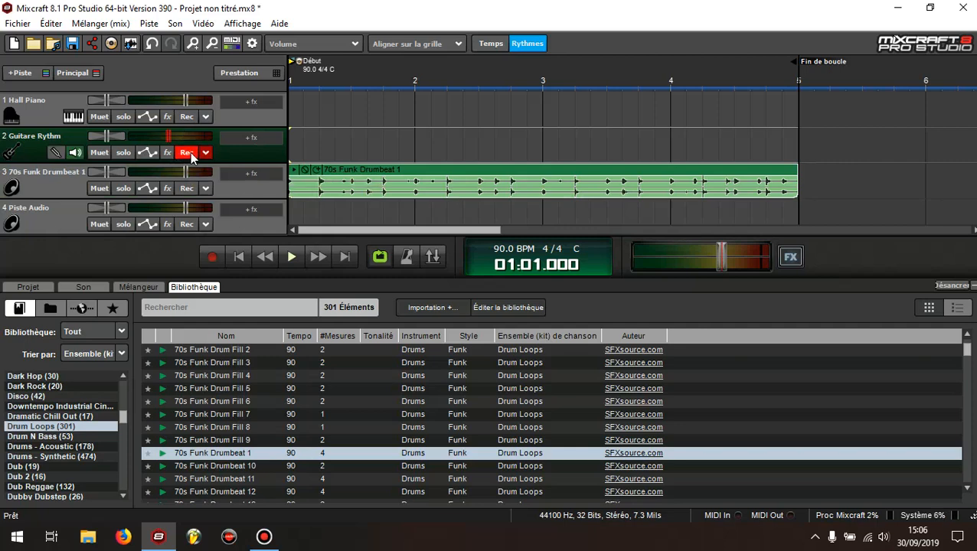
{"action": "left_click", "coordinate": [287, 260]}
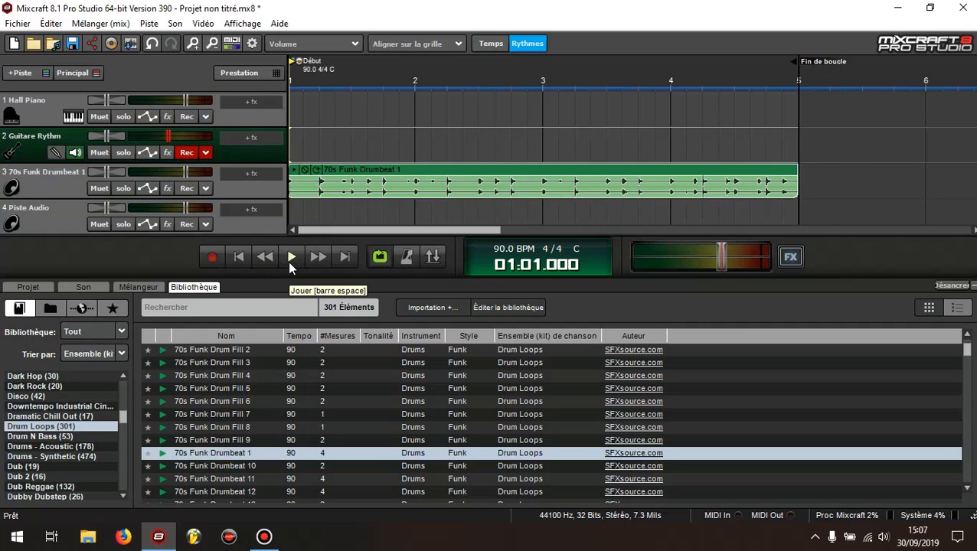
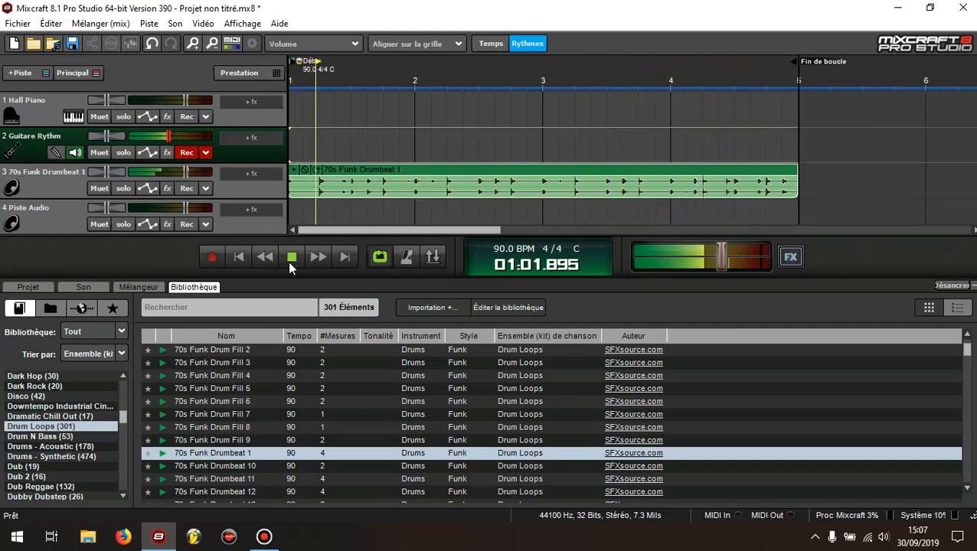
{"action": "left_click", "coordinate": [290, 258]}
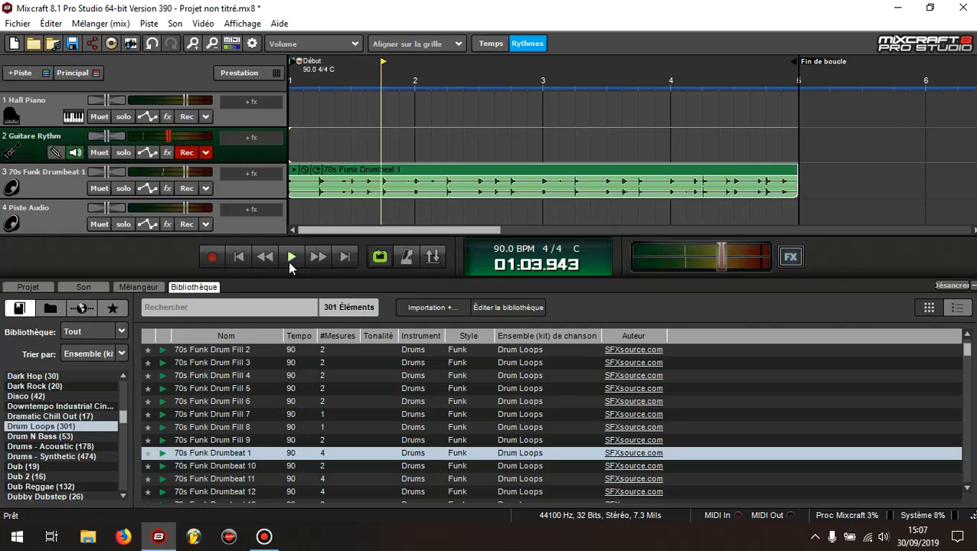
{"action": "left_click", "coordinate": [185, 152]}
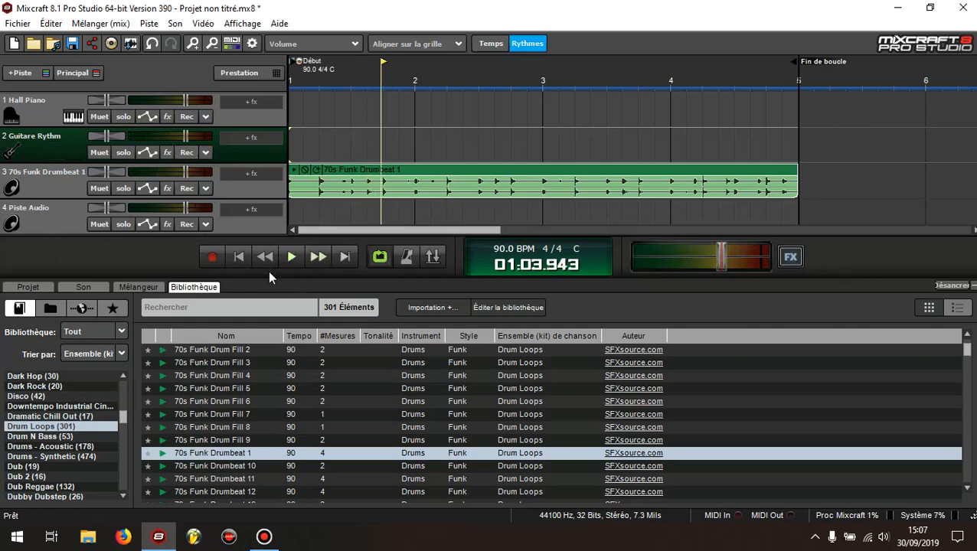
{"action": "left_click", "coordinate": [460, 178]}
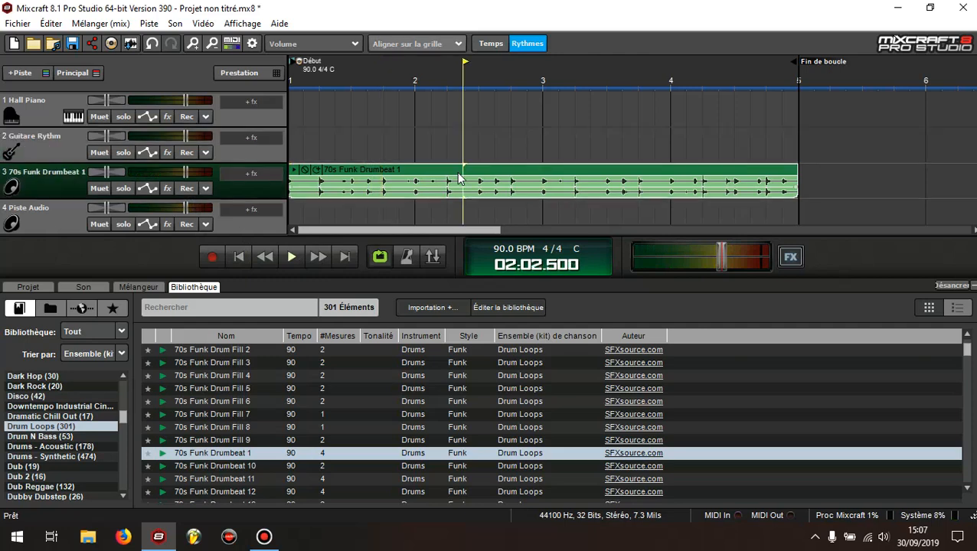
{"action": "left_click", "coordinate": [380, 258]}
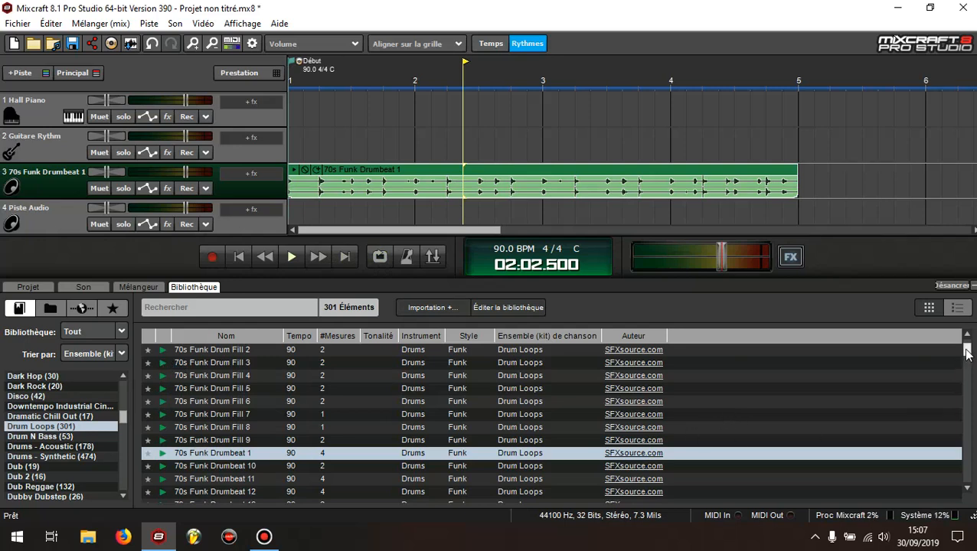
Browse the Drum Loops list down to the Grooving and Grunge drums, and the song kits down to Mangled.
{"action": "left_click_drag", "start_coordinate": [968, 351], "coordinate": [969, 346]}
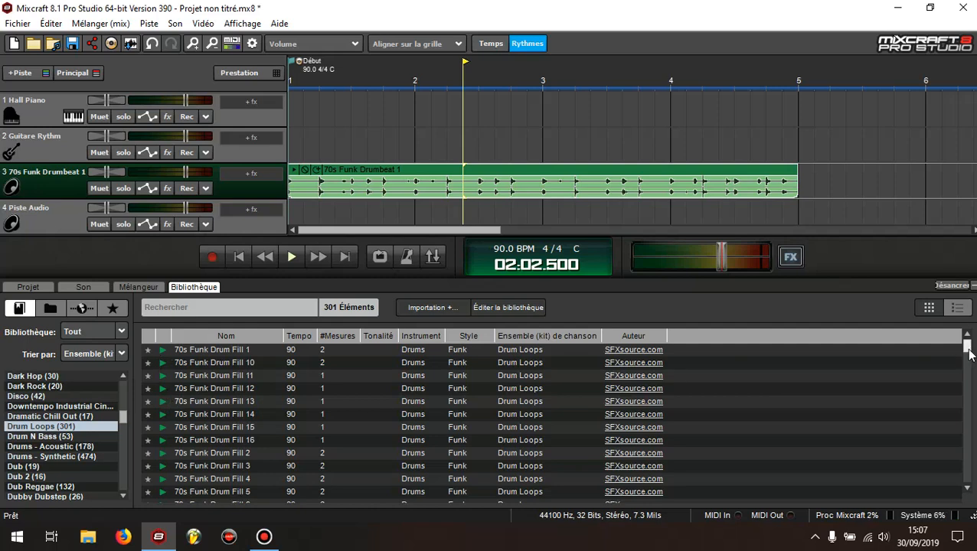
{"action": "scroll", "coordinate": [969, 353], "scroll_direction": "down", "scroll_amount": 3}
{"action": "scroll", "coordinate": [969, 353], "scroll_direction": "up", "scroll_amount": 3}
{"action": "scroll", "coordinate": [968, 348], "scroll_direction": "down", "scroll_amount": 5}
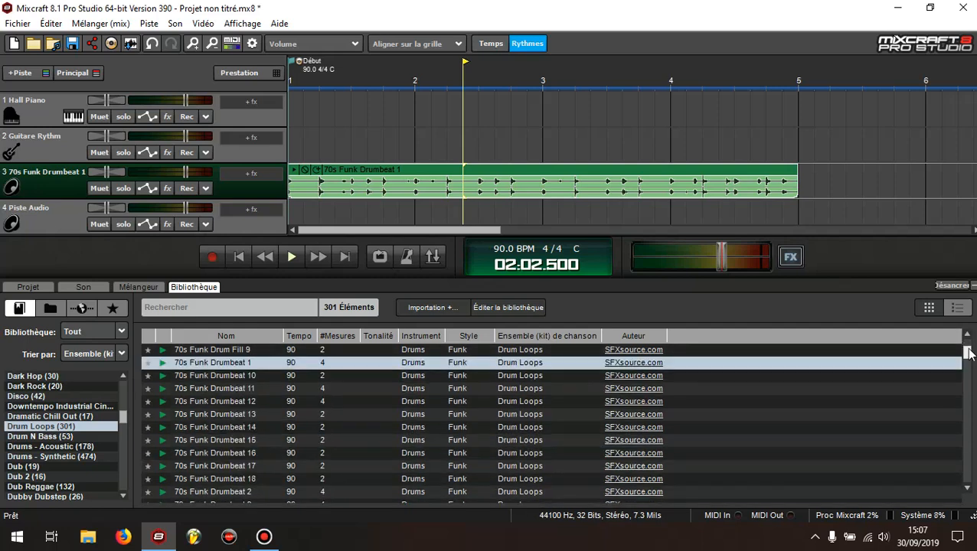
{"action": "scroll", "coordinate": [969, 348], "scroll_direction": "up", "scroll_amount": 5}
{"action": "left_click_drag", "start_coordinate": [968, 344], "coordinate": [972, 413]}
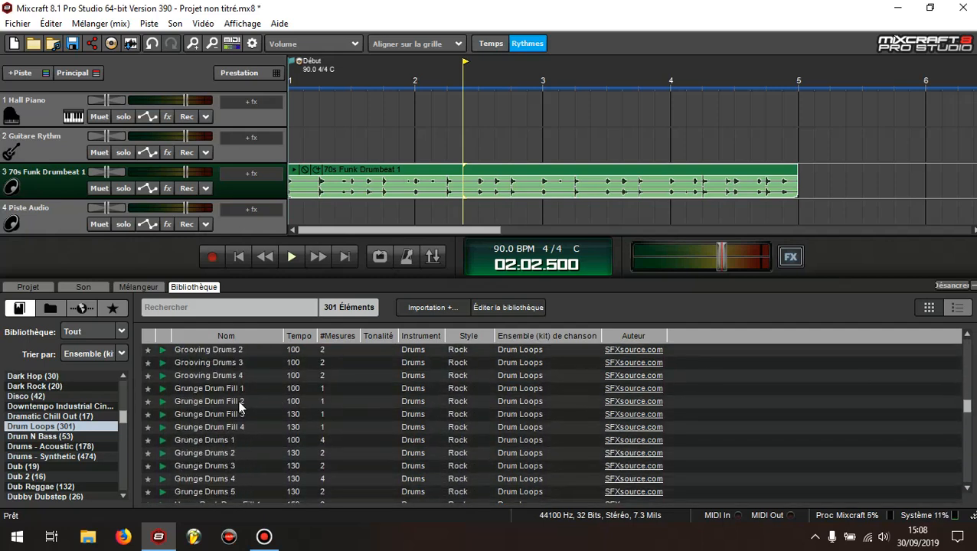
{"action": "left_click_drag", "start_coordinate": [122, 419], "coordinate": [123, 452]}
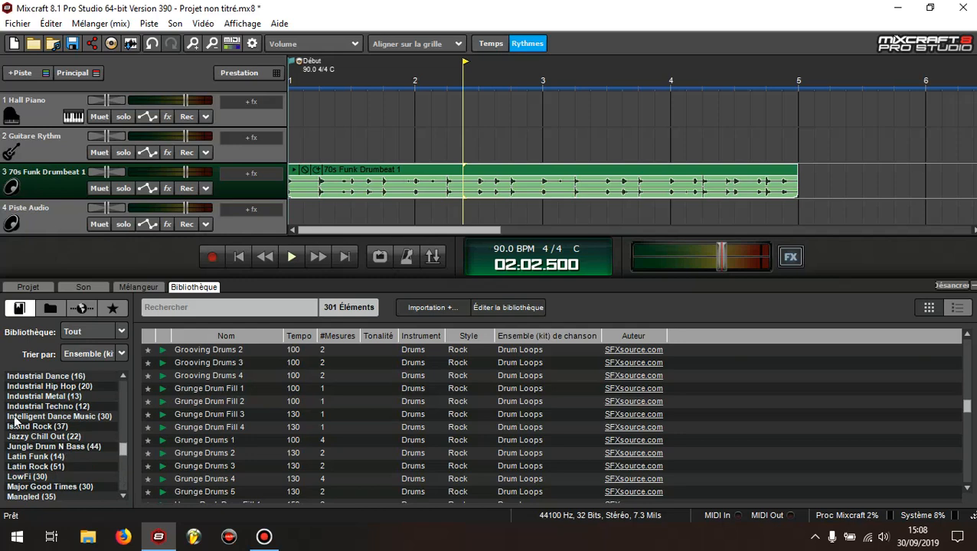
Preview the Grooving Drums 4 and Grunge Drum Fill 1 loops, stopping each one.
{"action": "left_click", "coordinate": [161, 376]}
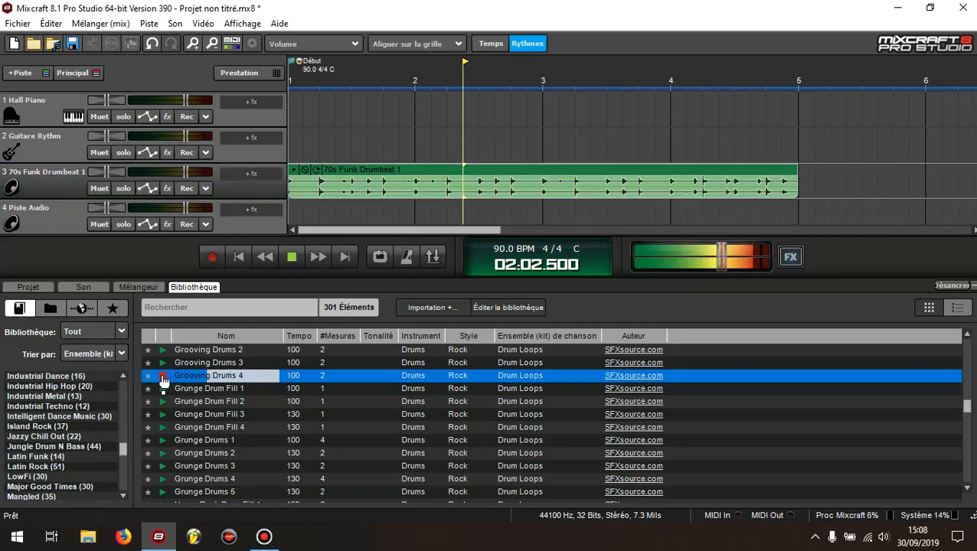
{"action": "left_click", "coordinate": [163, 376]}
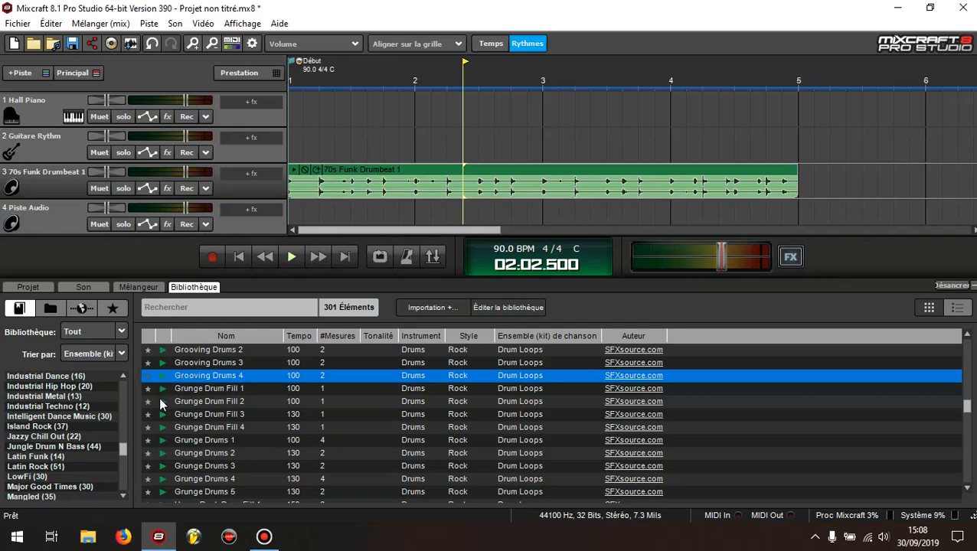
{"action": "left_click", "coordinate": [162, 388]}
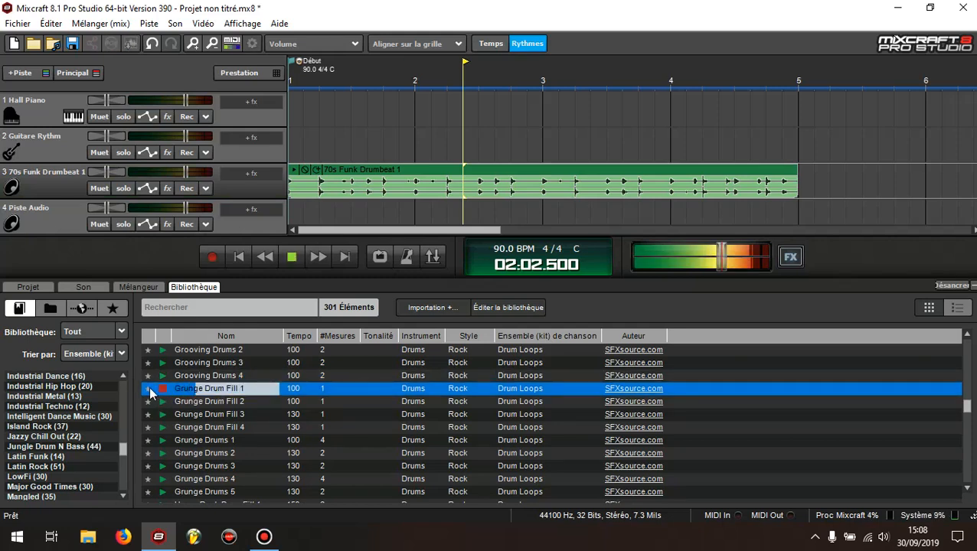
{"action": "left_click", "coordinate": [163, 388]}
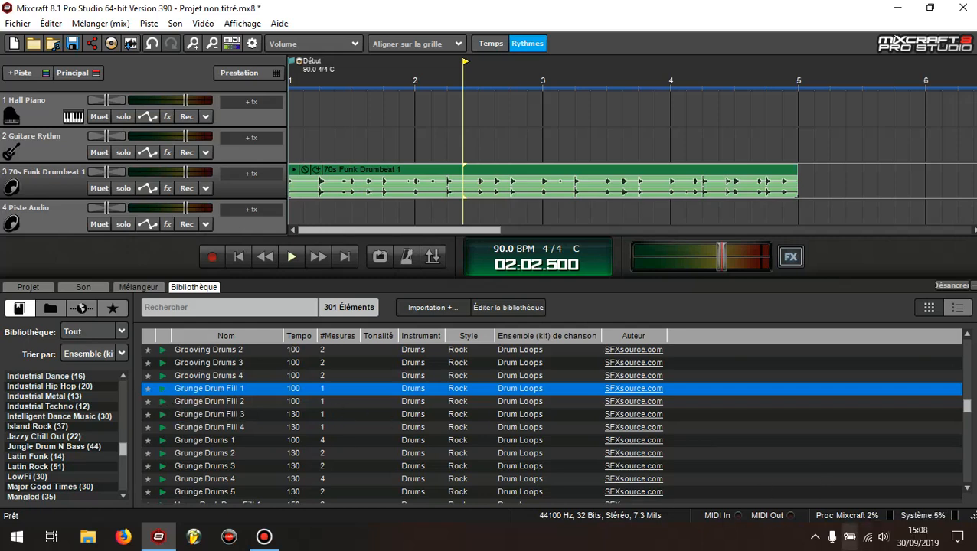
{"action": "left_click_drag", "start_coordinate": [966, 408], "coordinate": [967, 344]}
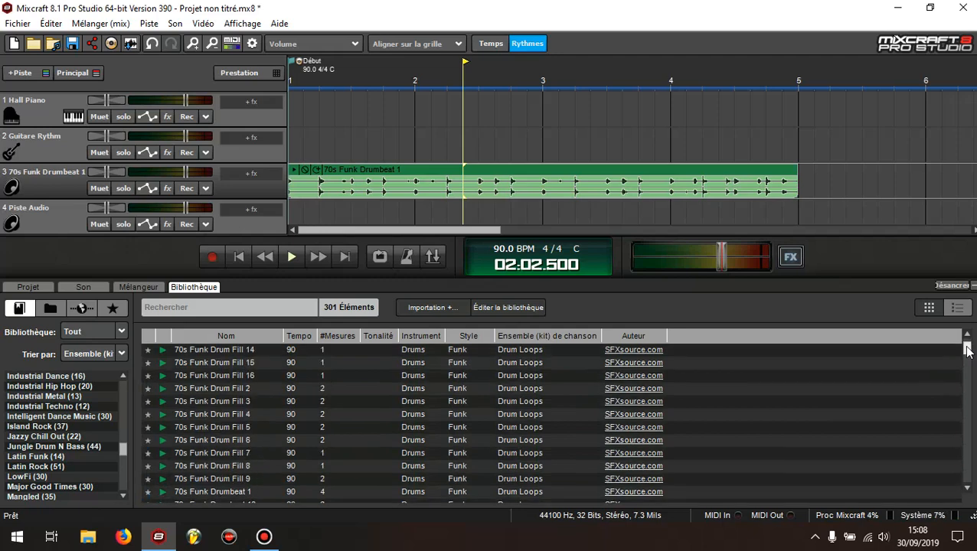
{"action": "left_click_drag", "start_coordinate": [123, 447], "coordinate": [126, 388]}
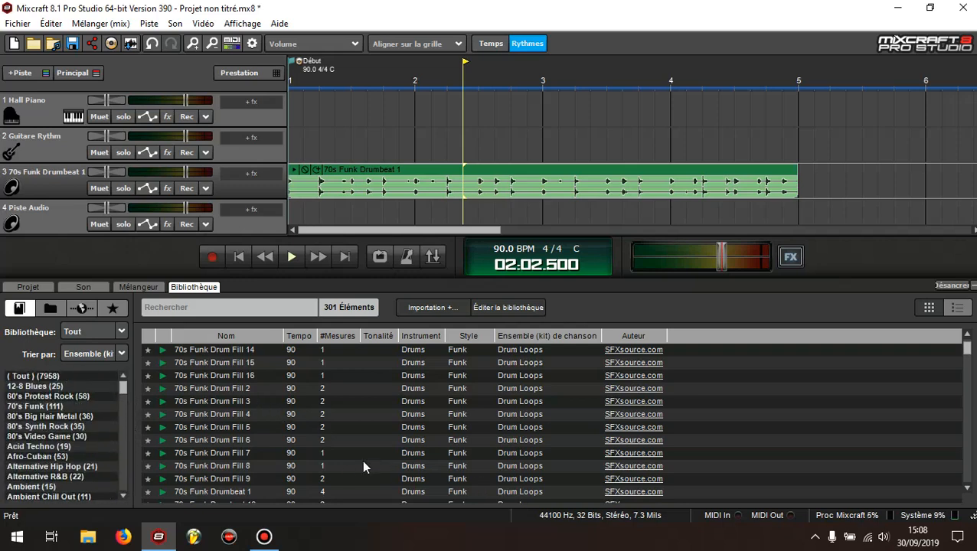
Show the library's folder view and open the folder-adding dialog, closing it without adding a folder.
{"action": "left_click", "coordinate": [50, 309]}
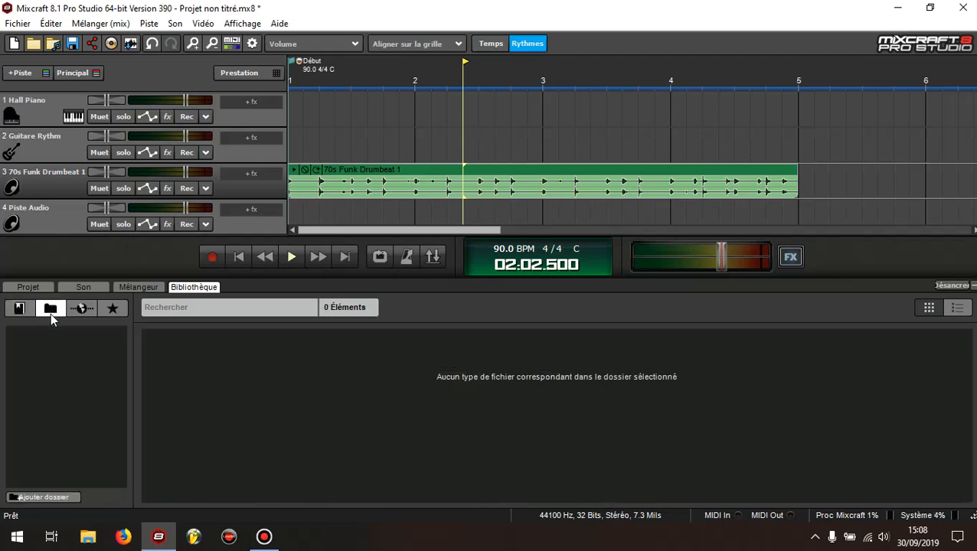
{"action": "left_click", "coordinate": [21, 499]}
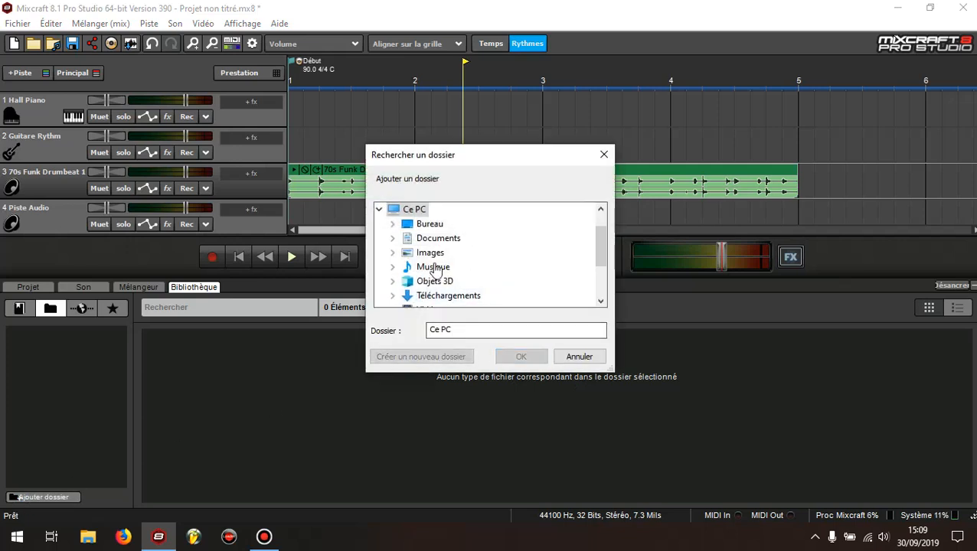
{"action": "left_click", "coordinate": [605, 155]}
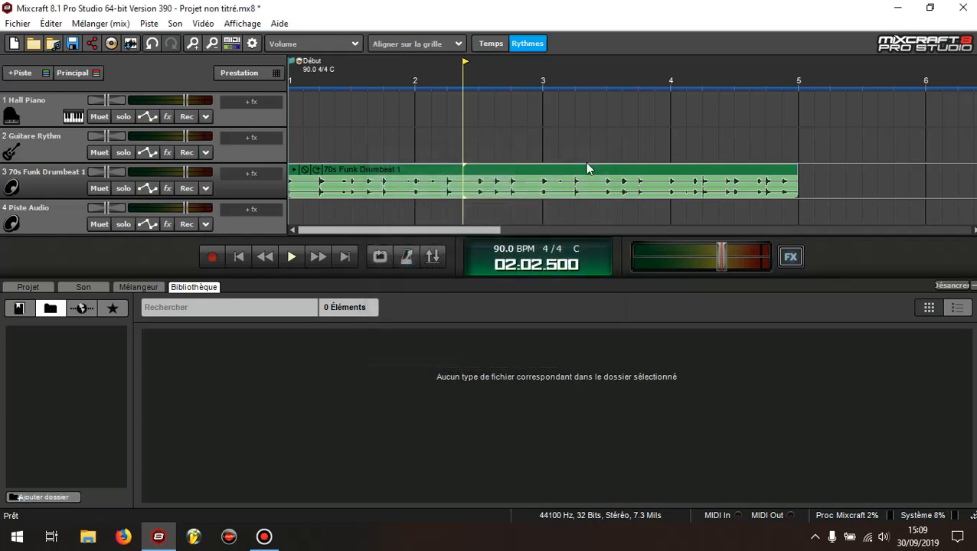
Search FreeSound.org online for "rock" sounds across all licence types (Tous types de license).
{"action": "left_click", "coordinate": [80, 309]}
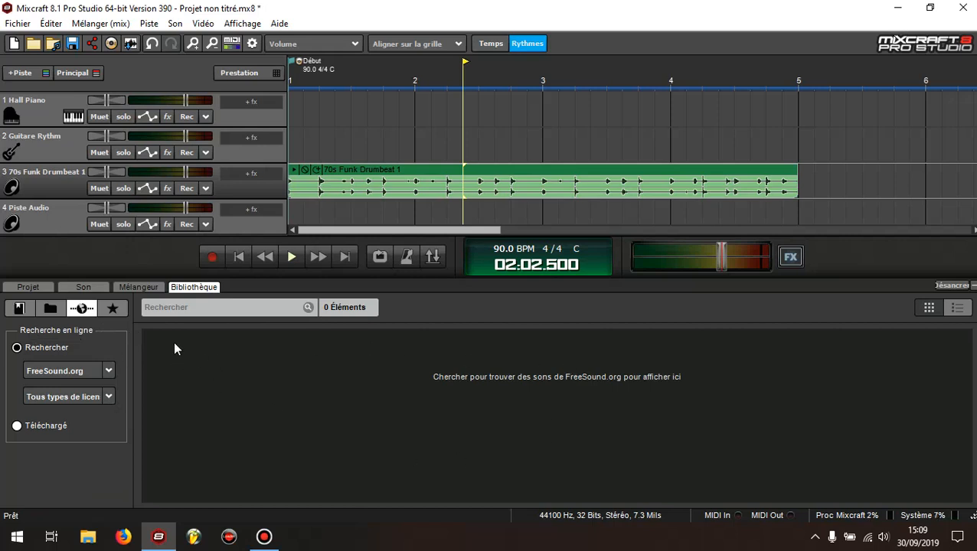
{"action": "left_click", "coordinate": [107, 370]}
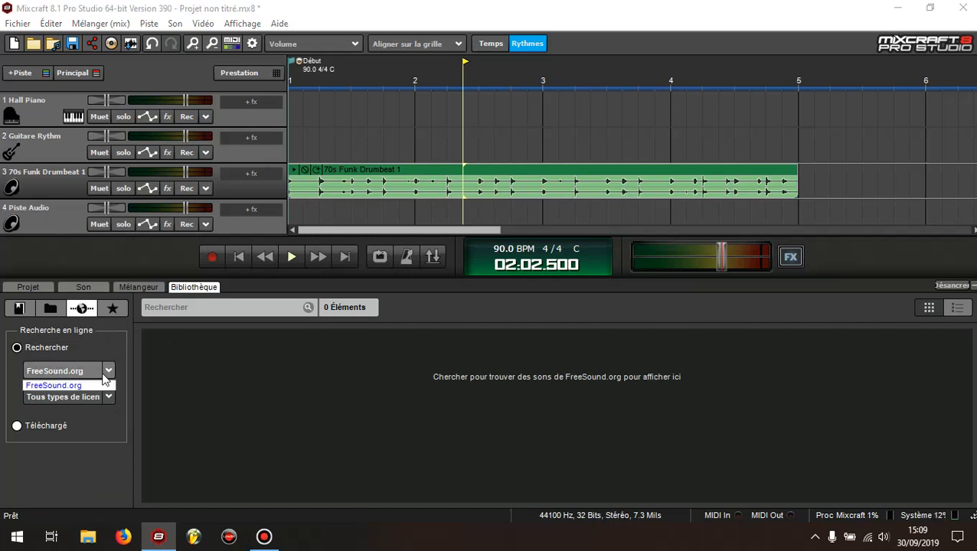
{"action": "left_click", "coordinate": [62, 386]}
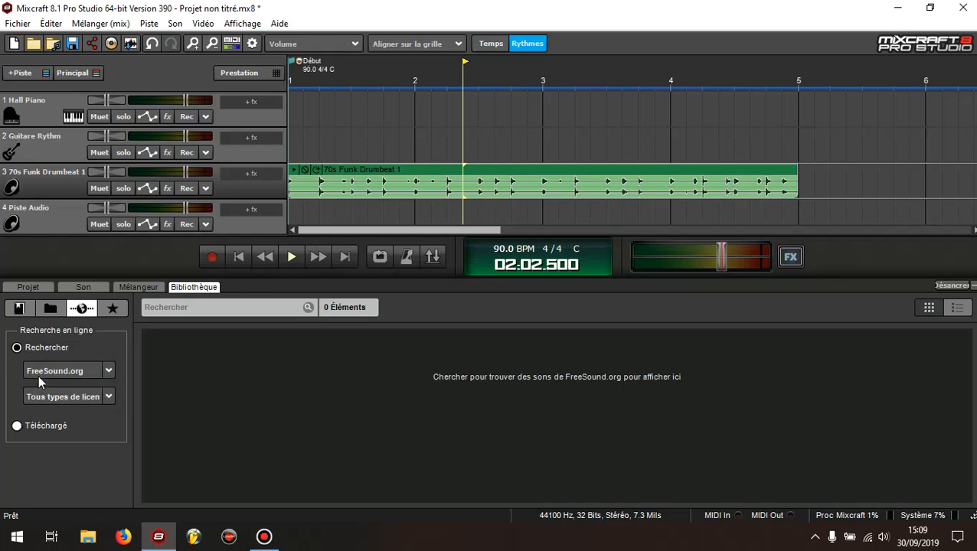
{"action": "left_click", "coordinate": [111, 394]}
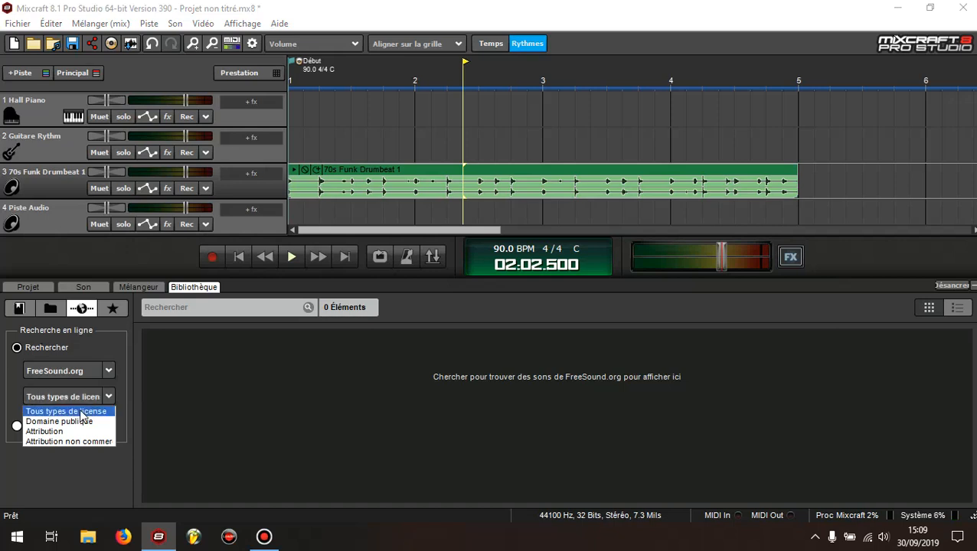
{"action": "left_click", "coordinate": [79, 412]}
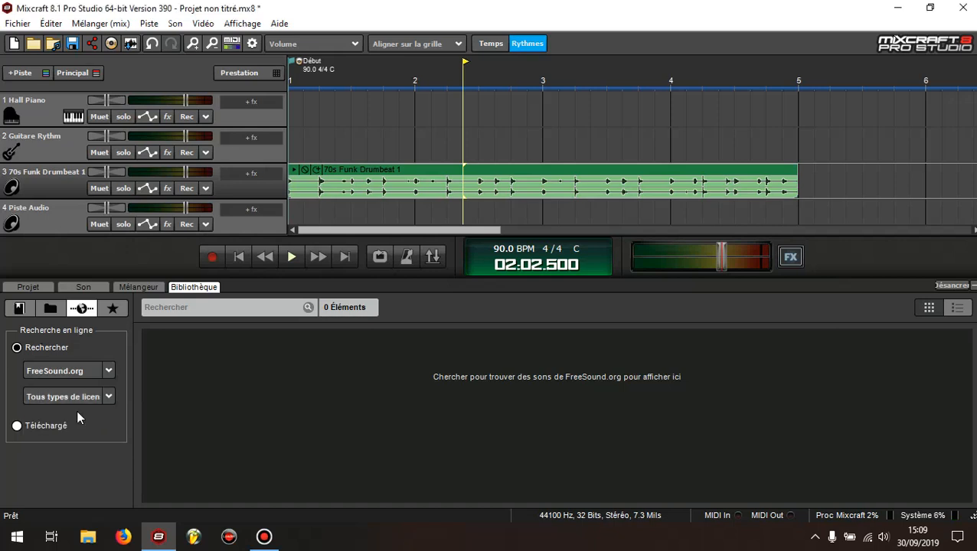
{"action": "left_click", "coordinate": [240, 305]}
{"action": "type", "text": "rock"}
{"action": "key", "text": "Return"}
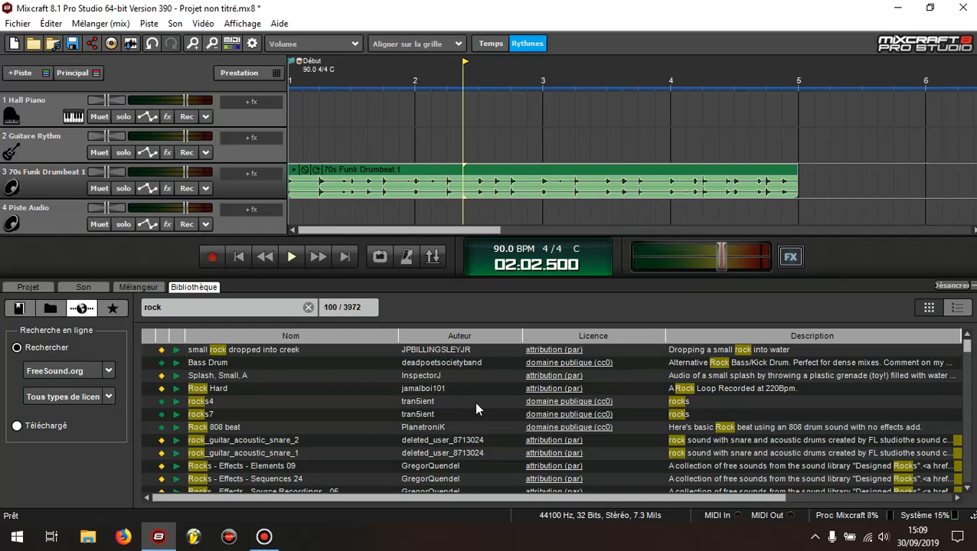
Preview the online sounds rocks4, rocks7 and Rock 808 beat, and browse a little further through the results.
{"action": "left_click", "coordinate": [176, 402]}
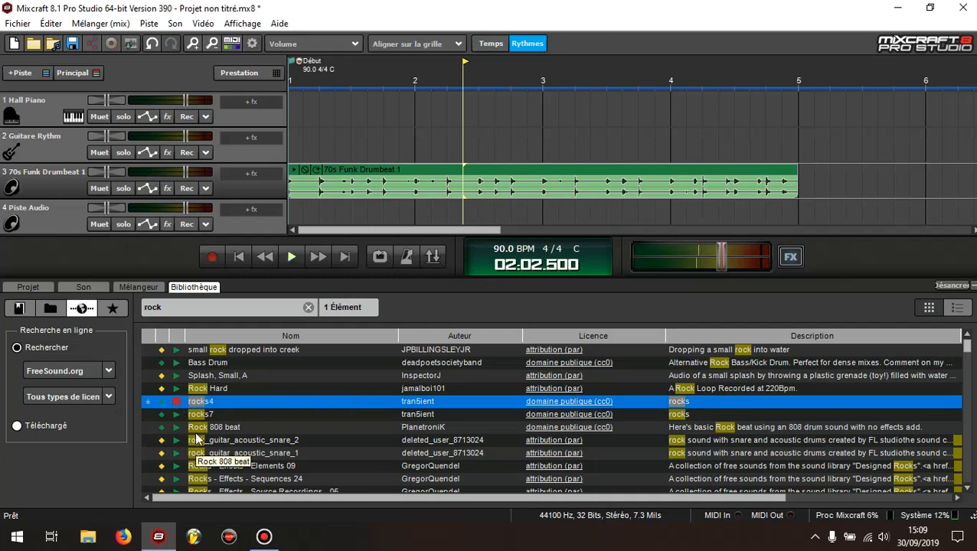
{"action": "left_click", "coordinate": [176, 414]}
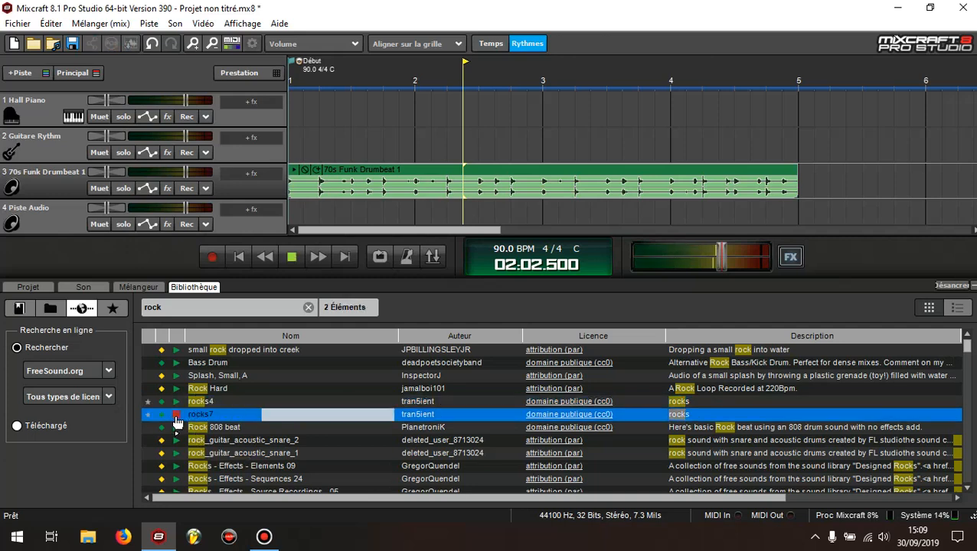
{"action": "left_click", "coordinate": [176, 427]}
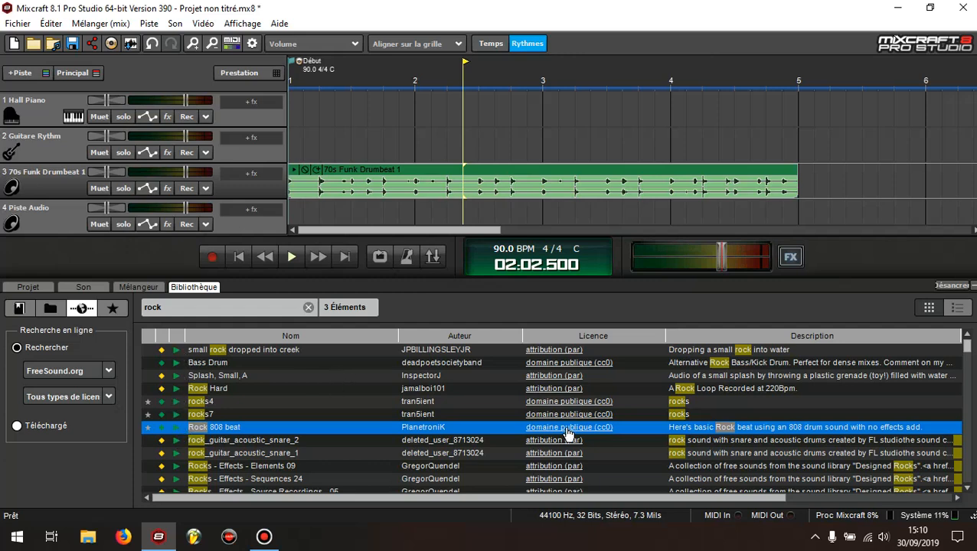
{"action": "scroll", "coordinate": [567, 433], "scroll_direction": "down", "scroll_amount": 1}
{"action": "scroll", "coordinate": [567, 433], "scroll_direction": "down", "scroll_amount": 4}
{"action": "scroll", "coordinate": [562, 430], "scroll_direction": "up", "scroll_amount": 4}
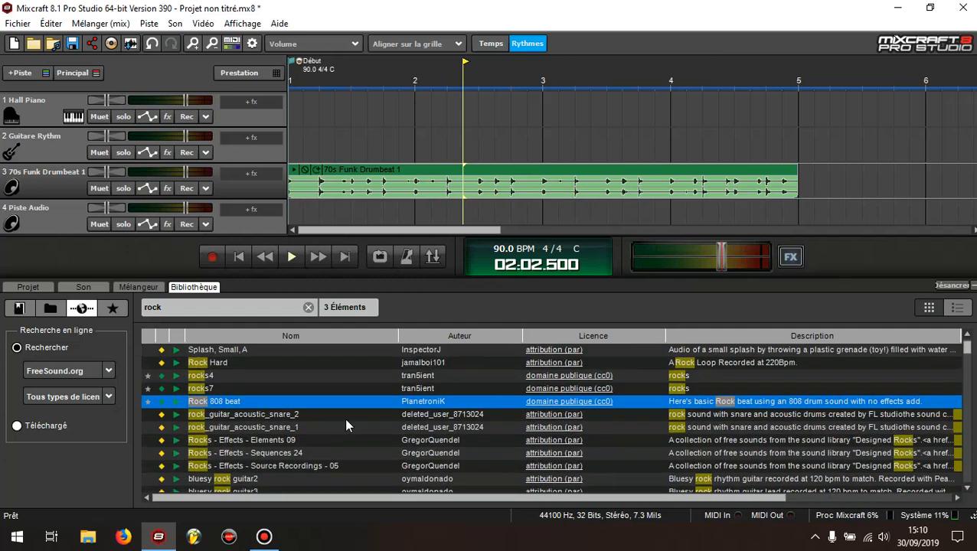
Return to the built-in loop library, then look through the mixer and sound views and show the project information.
{"action": "left_click", "coordinate": [52, 310]}
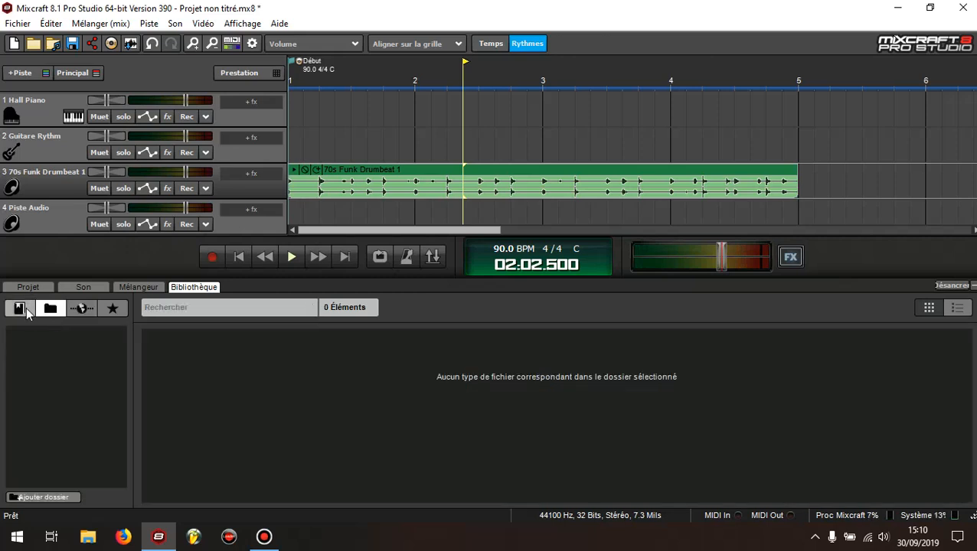
{"action": "left_click", "coordinate": [23, 307]}
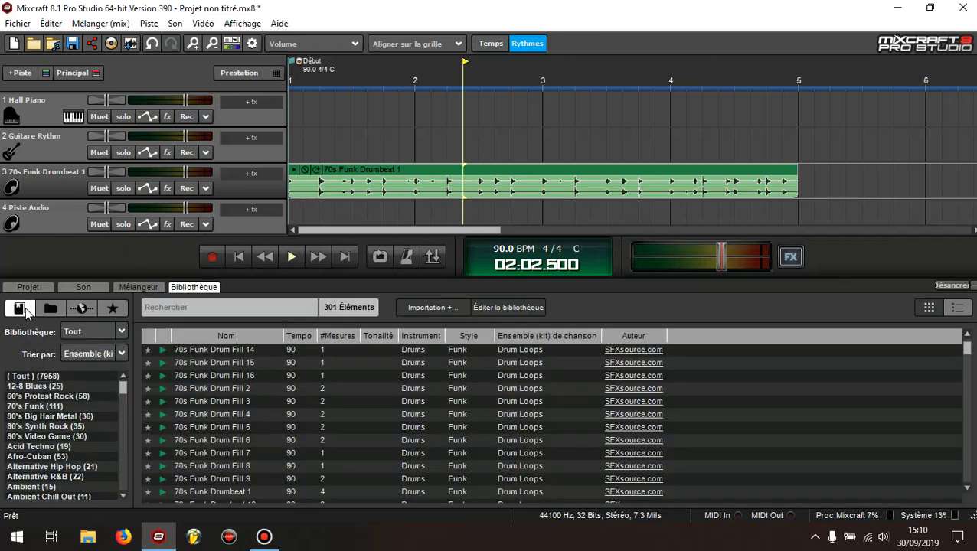
{"action": "left_click", "coordinate": [138, 287]}
{"action": "left_click", "coordinate": [82, 289]}
{"action": "left_click", "coordinate": [29, 287]}
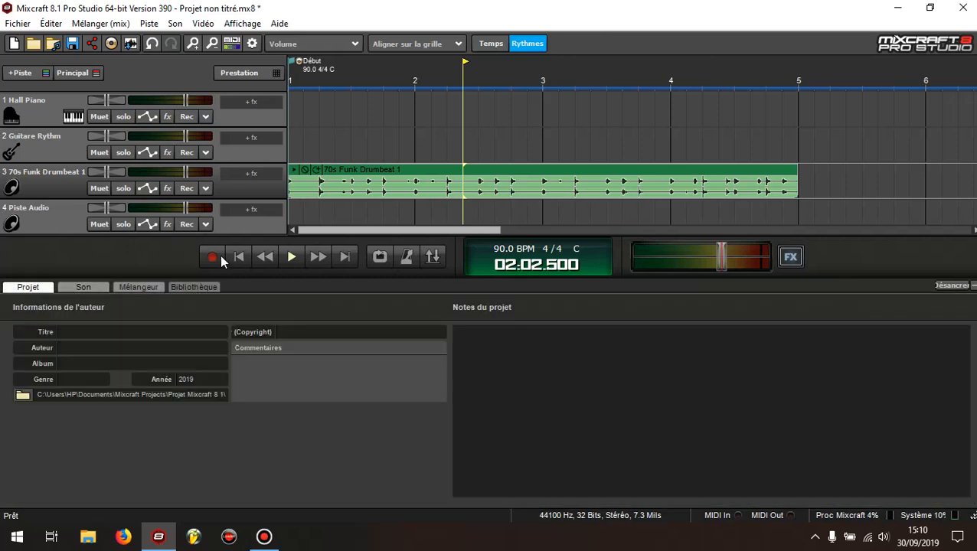
Delete the 70s Funk Drumbeat 1 clip from the third track and return the playhead to the project start.
{"action": "left_click", "coordinate": [419, 180]}
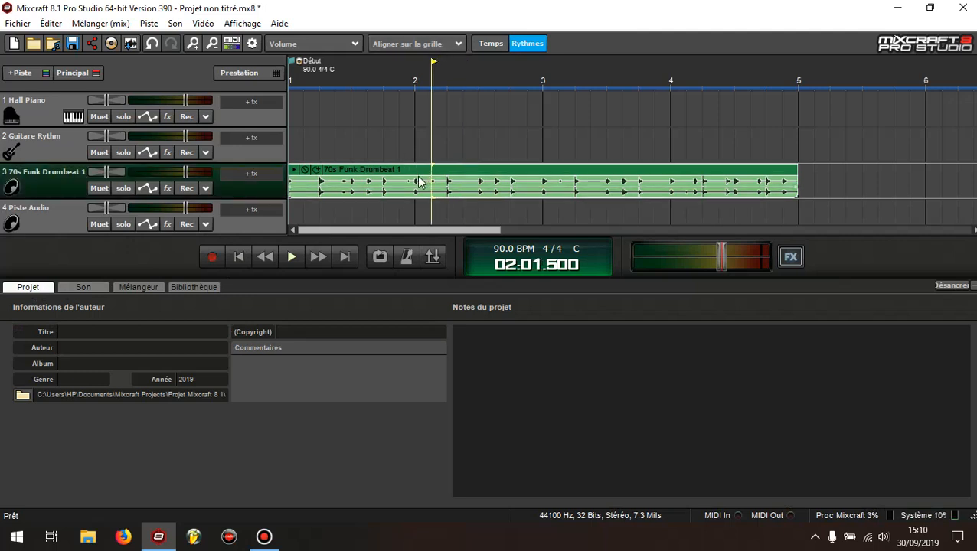
{"action": "key", "text": "Delete"}
{"action": "left_click", "coordinate": [238, 257]}
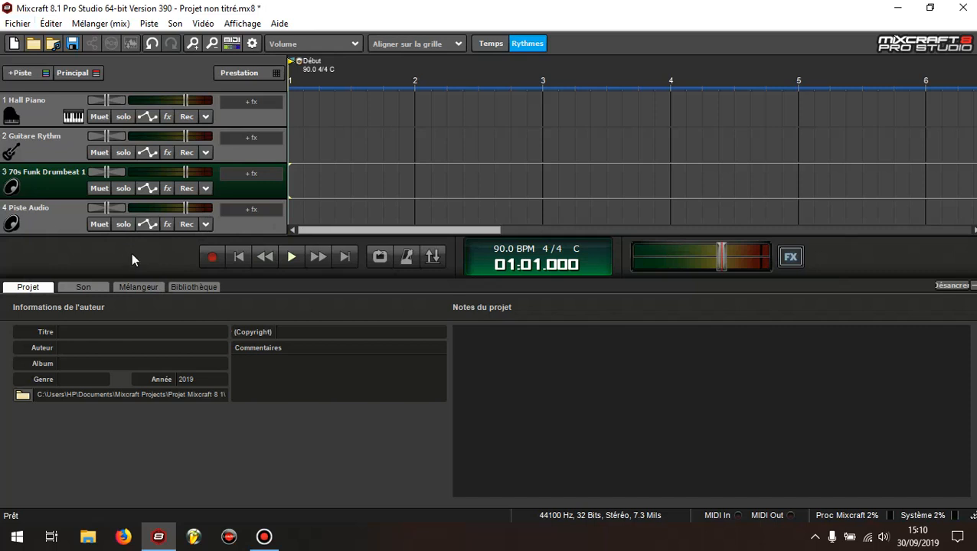
Select the Hall Piano track and open the preferences to examine the general and audio device settings.
{"action": "left_click", "coordinate": [41, 149]}
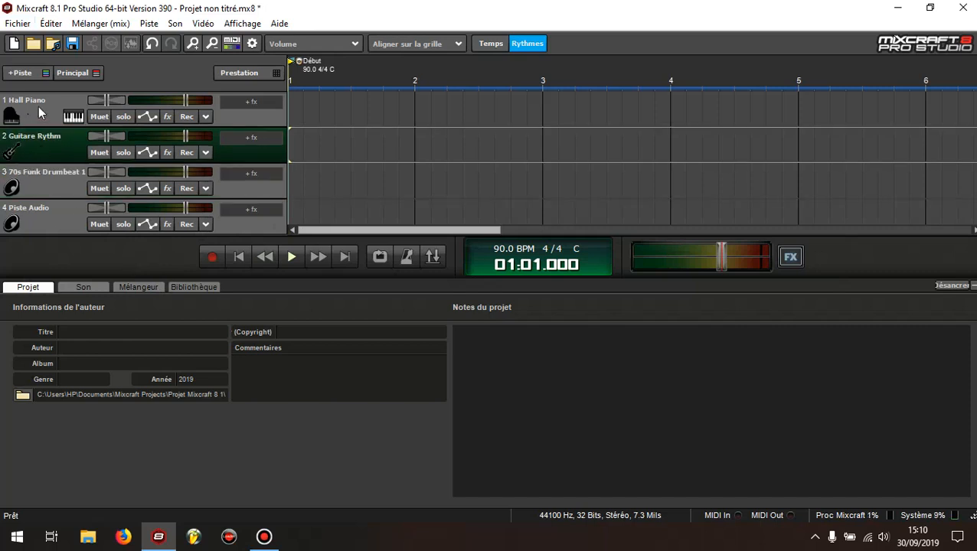
{"action": "left_click", "coordinate": [38, 107]}
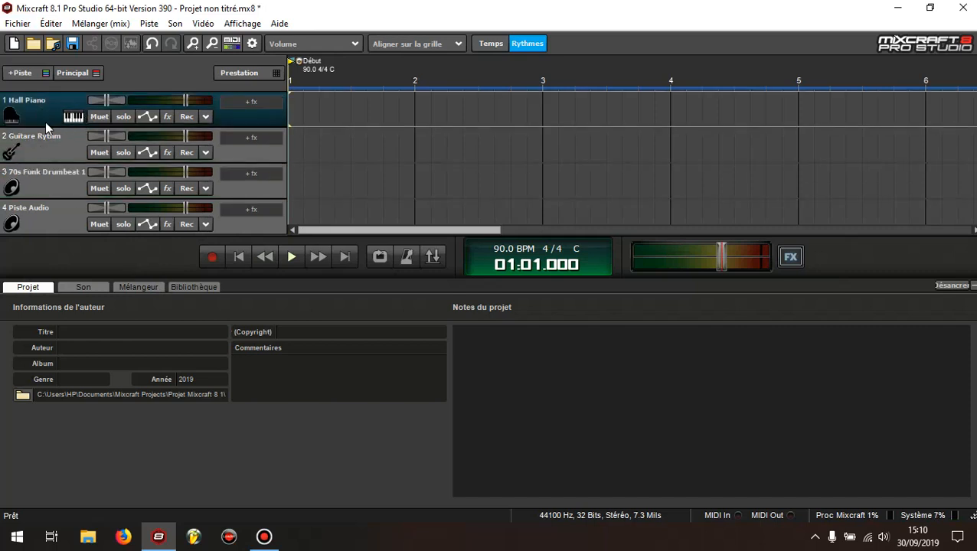
{"action": "left_click", "coordinate": [18, 24]}
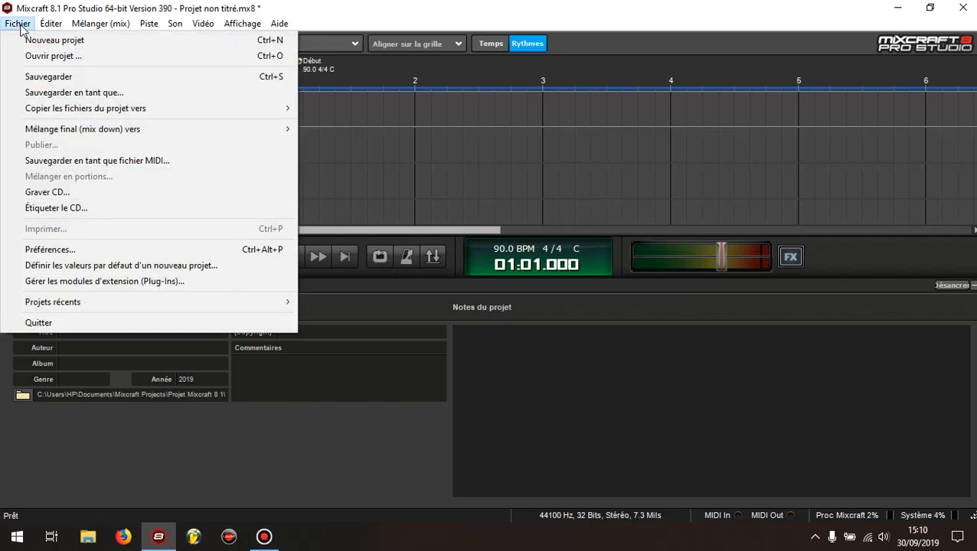
{"action": "left_click", "coordinate": [74, 250]}
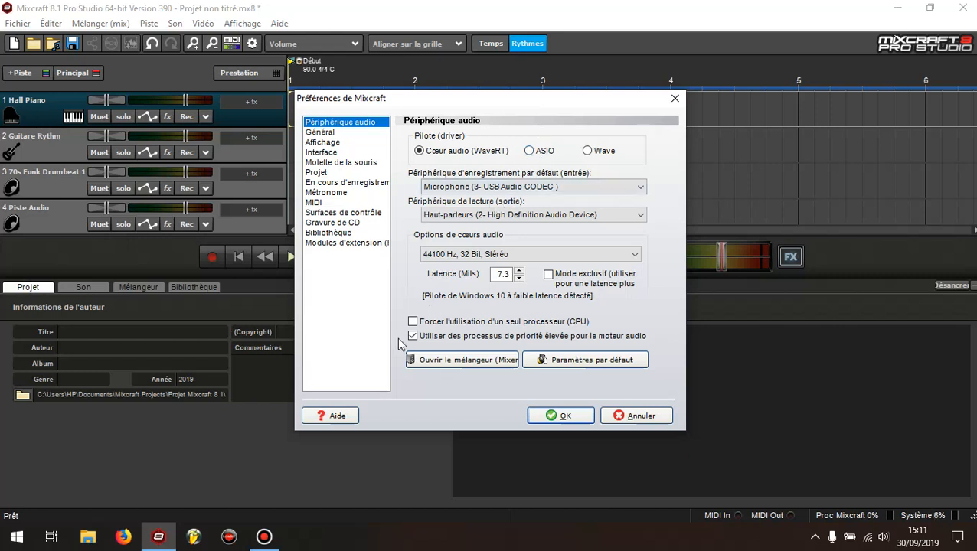
{"action": "left_click", "coordinate": [264, 538]}
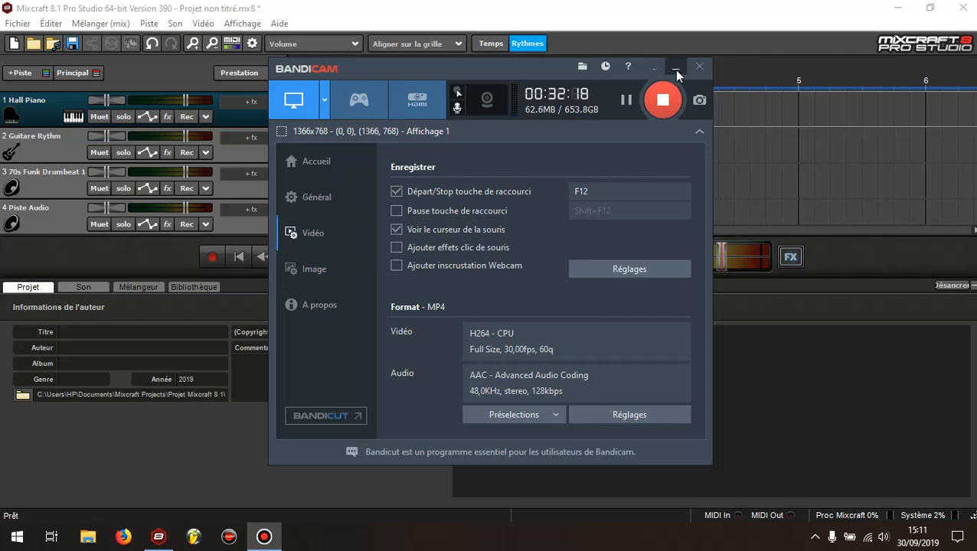
{"action": "left_click", "coordinate": [675, 71]}
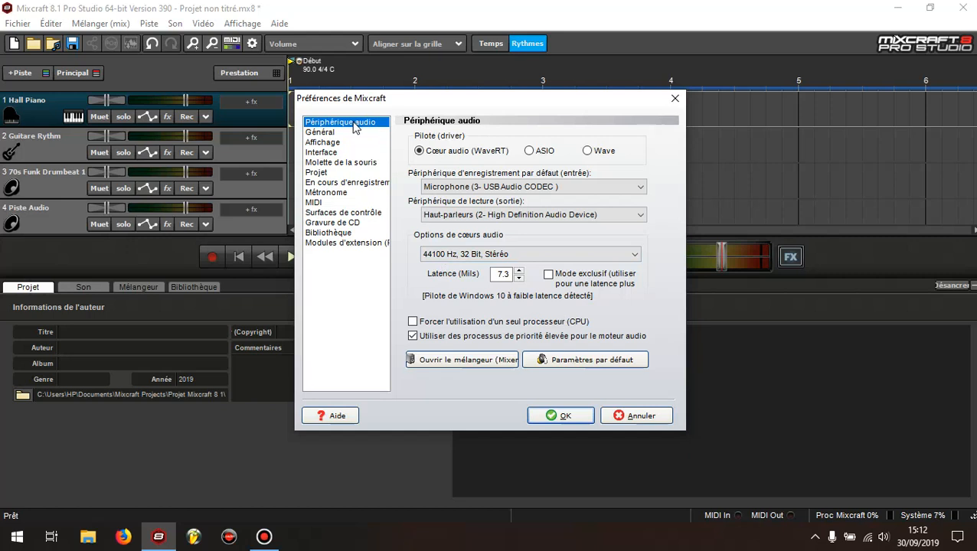
{"action": "left_click", "coordinate": [322, 133]}
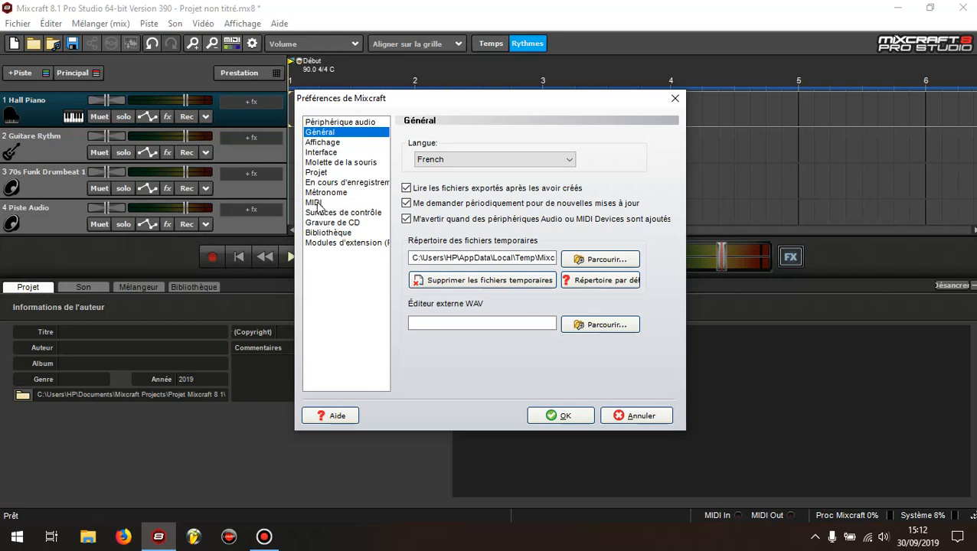
{"action": "left_click", "coordinate": [336, 123]}
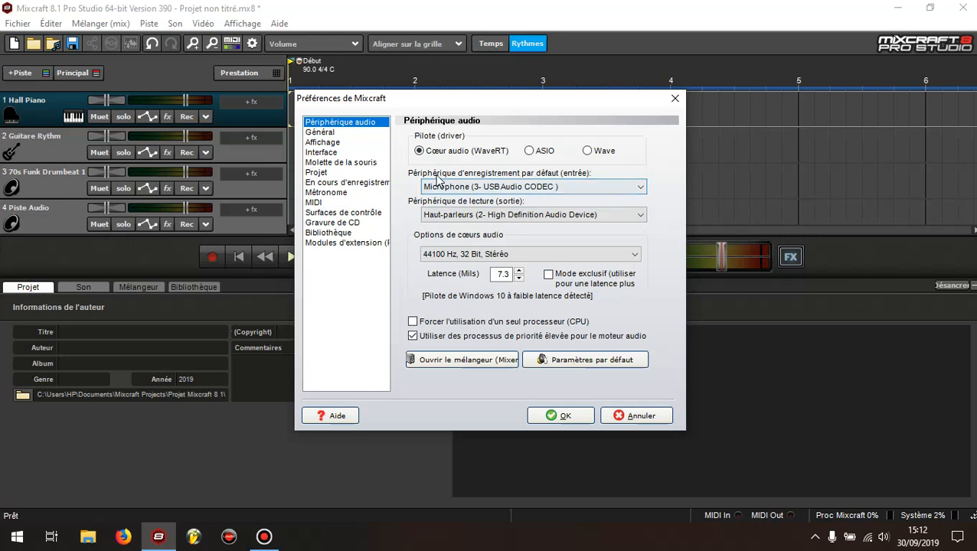
Choose Microphone (3- USB Audio CODEC) as the default recording device and Haut-parleurs (2- High Definition Audio Device) for playback.
{"action": "left_click", "coordinate": [623, 189]}
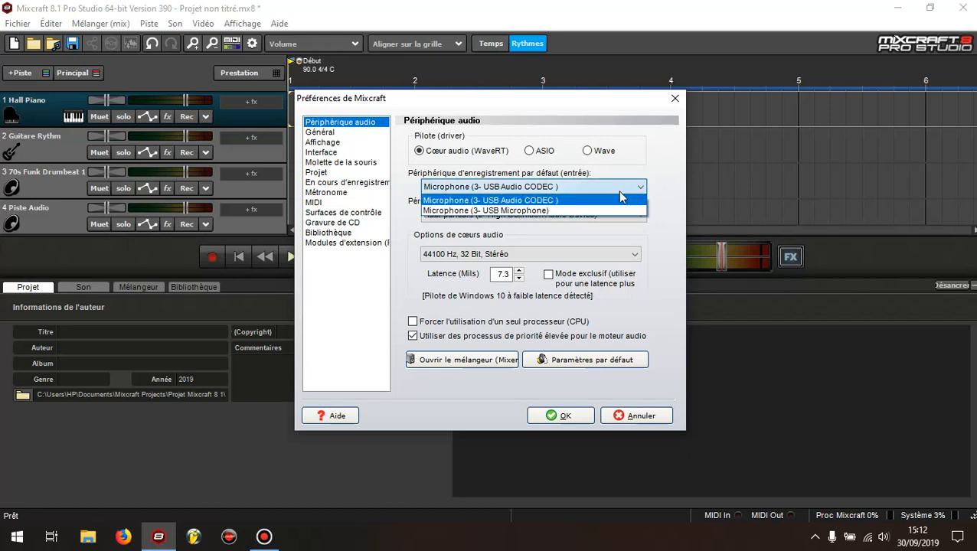
{"action": "left_click", "coordinate": [494, 201]}
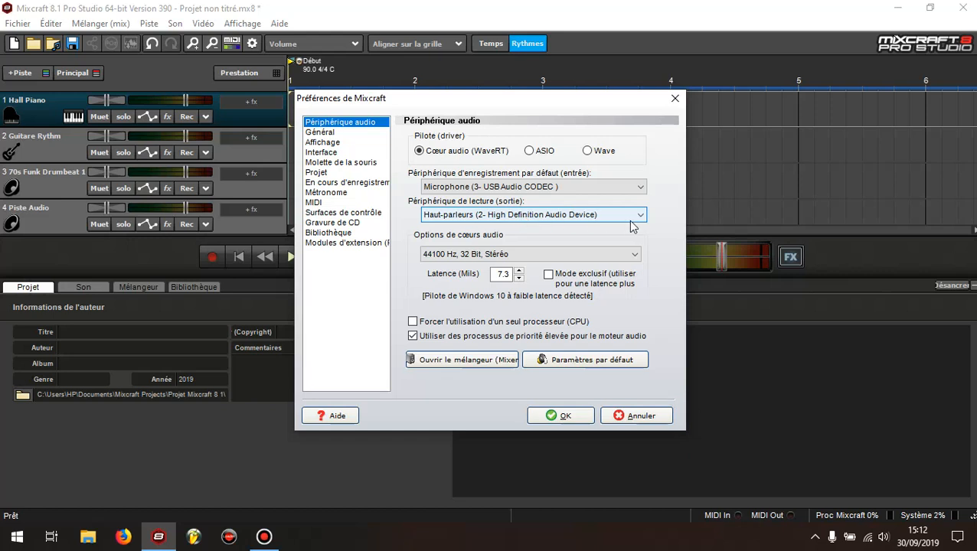
{"action": "left_click", "coordinate": [568, 220]}
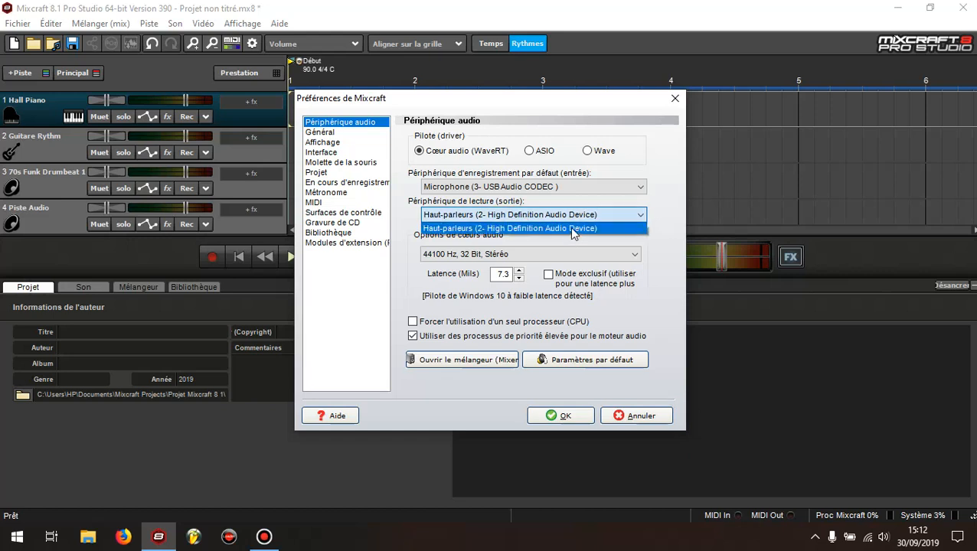
{"action": "left_click", "coordinate": [591, 230]}
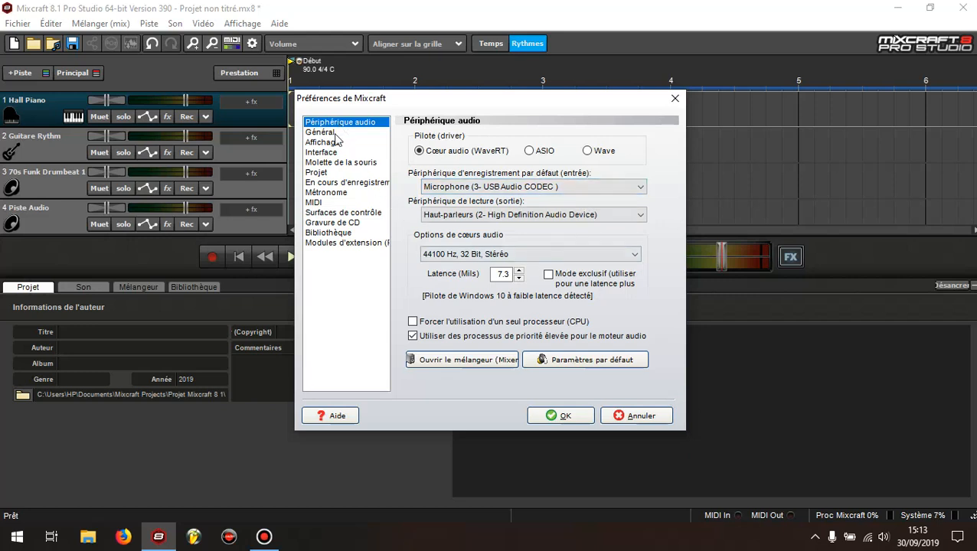
Review the MIDI input devices and the plug-in settings with their VST folders, and accept the preferences.
{"action": "left_click", "coordinate": [315, 203]}
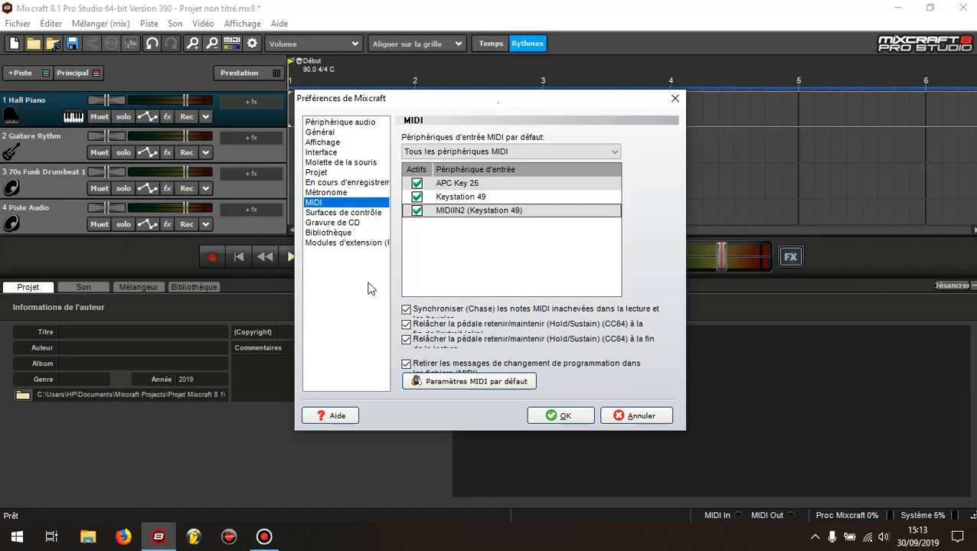
{"action": "left_click", "coordinate": [329, 244]}
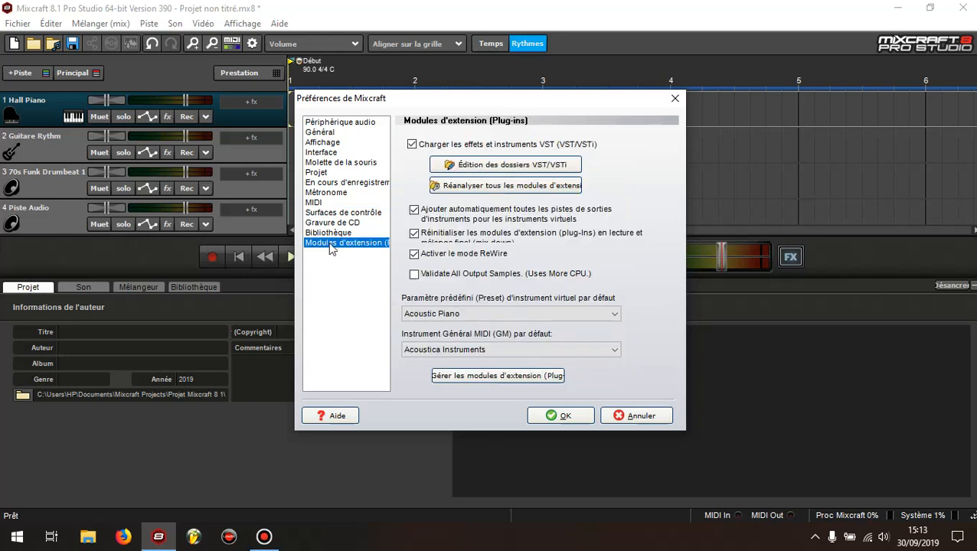
{"action": "left_click", "coordinate": [520, 165]}
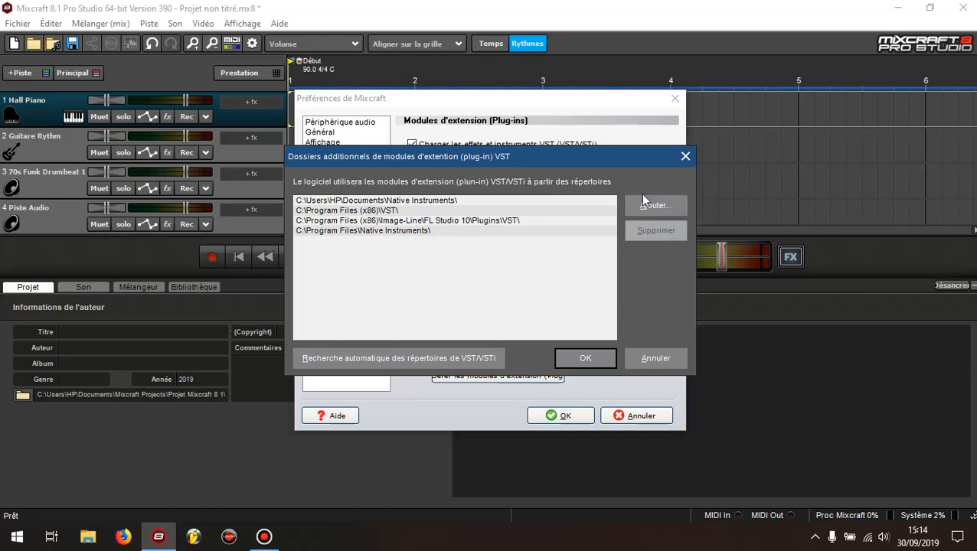
{"action": "left_click", "coordinate": [687, 157]}
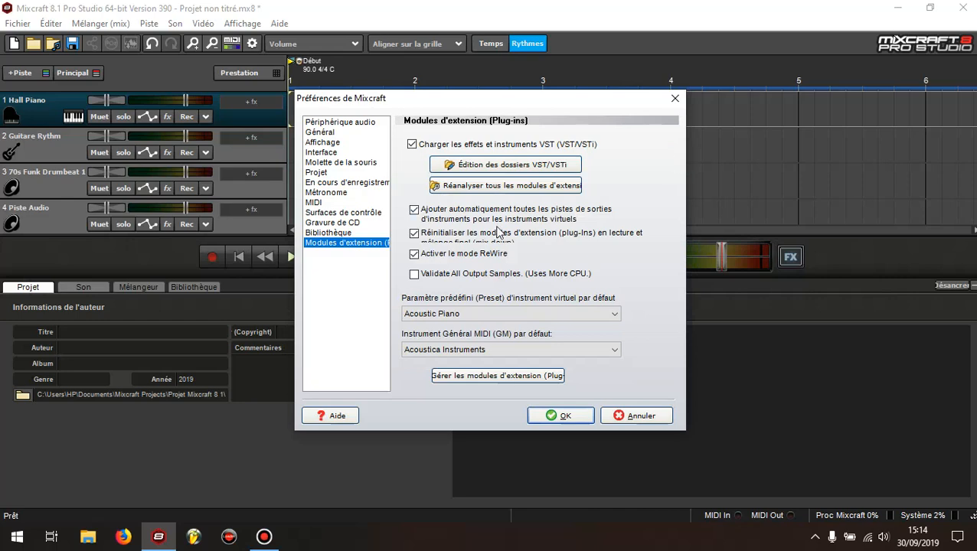
{"action": "left_click", "coordinate": [560, 418]}
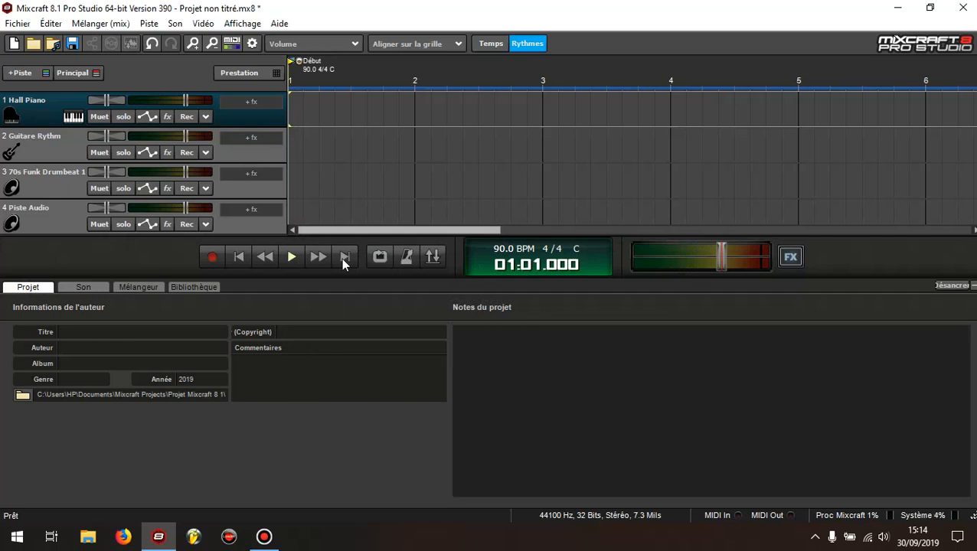
Show the mixer and select the Hall Piano track.
{"action": "left_click", "coordinate": [140, 287]}
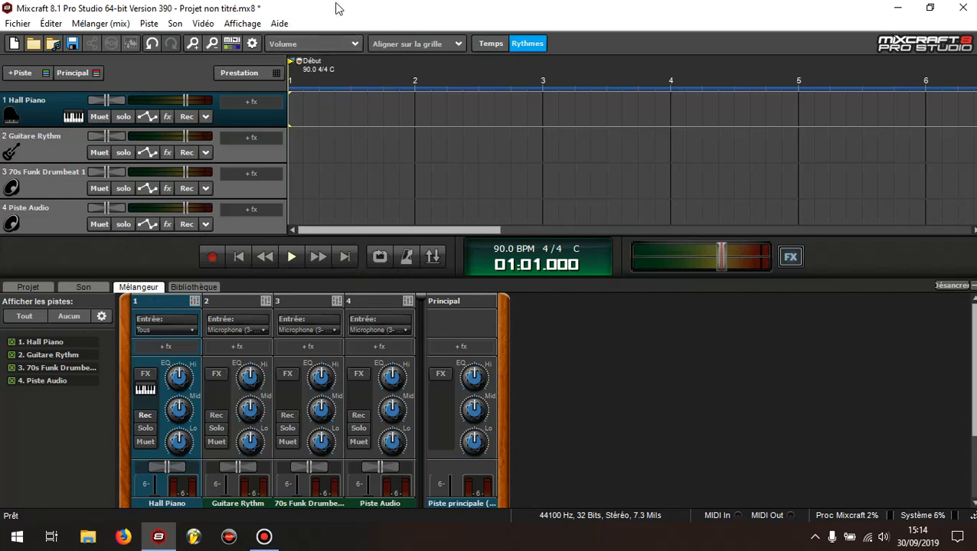
{"action": "left_click", "coordinate": [382, 258]}
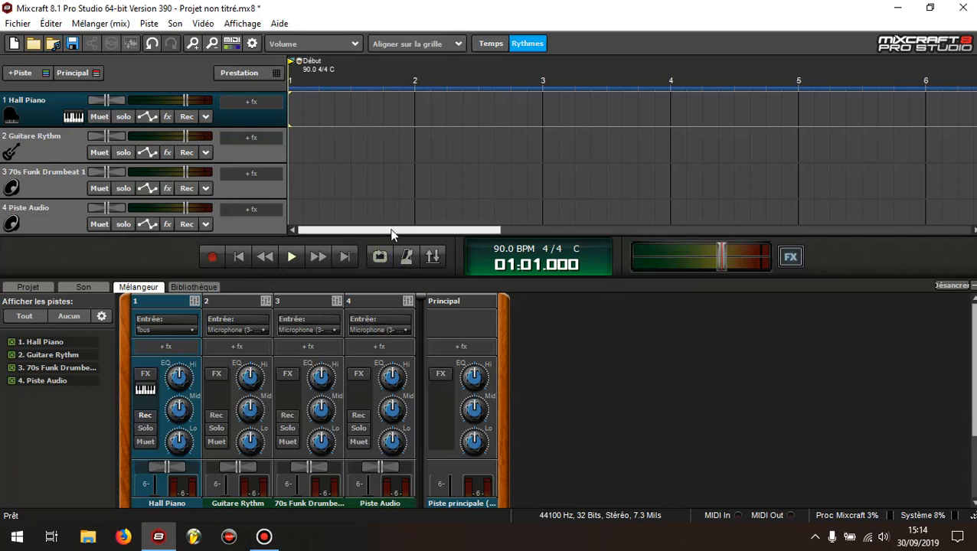
{"action": "left_click", "coordinate": [68, 147]}
{"action": "left_click", "coordinate": [40, 117]}
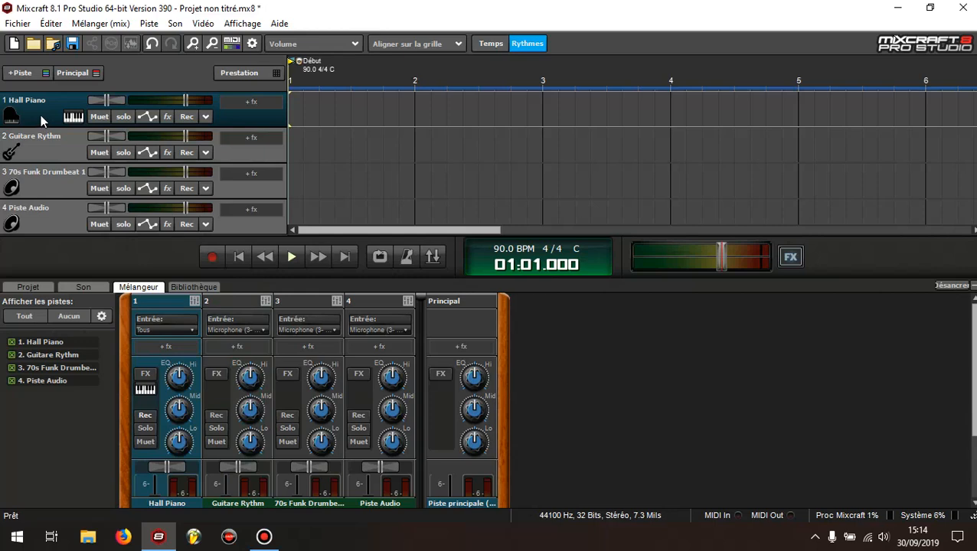
Show the library and replace the Hall Piano track's instrument with MT-PowerDrumKit from the VSTi Instruments category.
{"action": "mouse_move", "coordinate": [388, 7]}
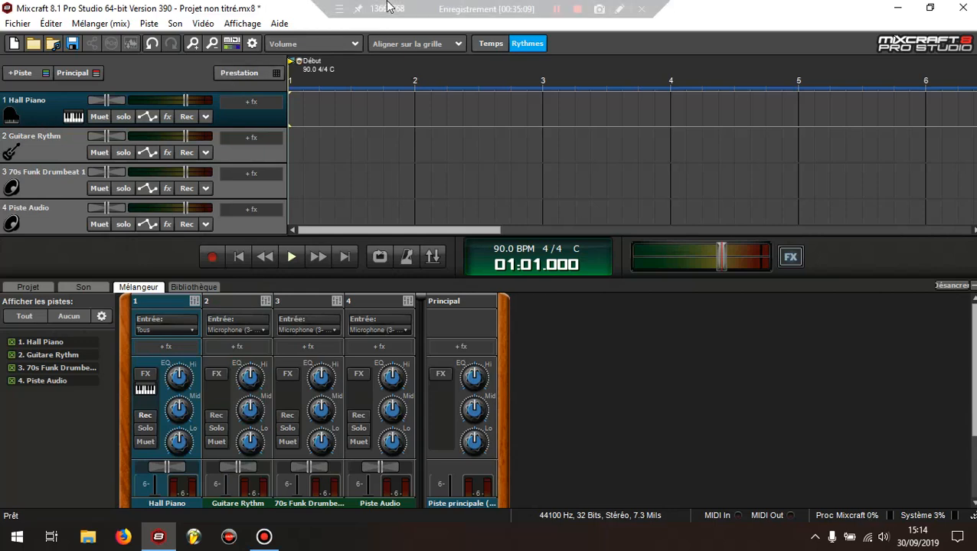
{"action": "left_click", "coordinate": [195, 287]}
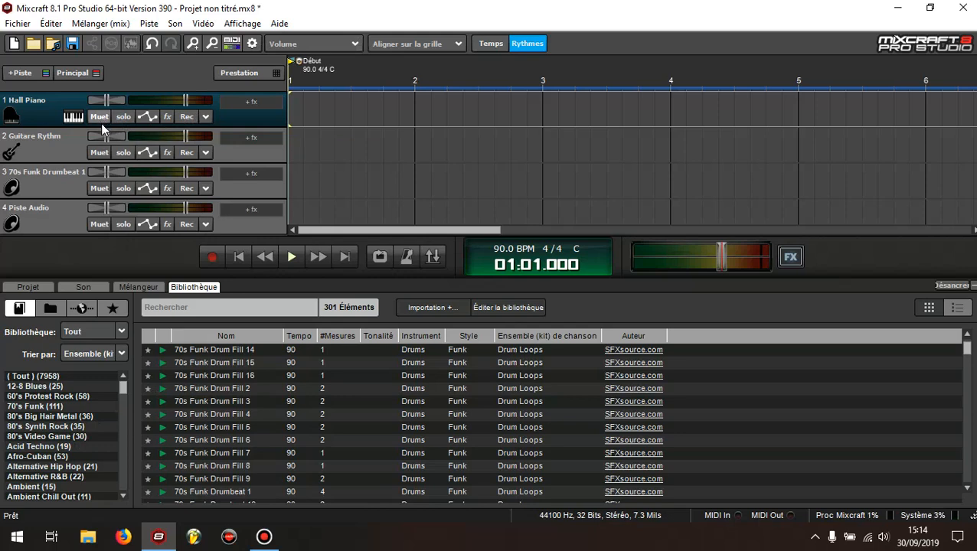
{"action": "left_click", "coordinate": [72, 118]}
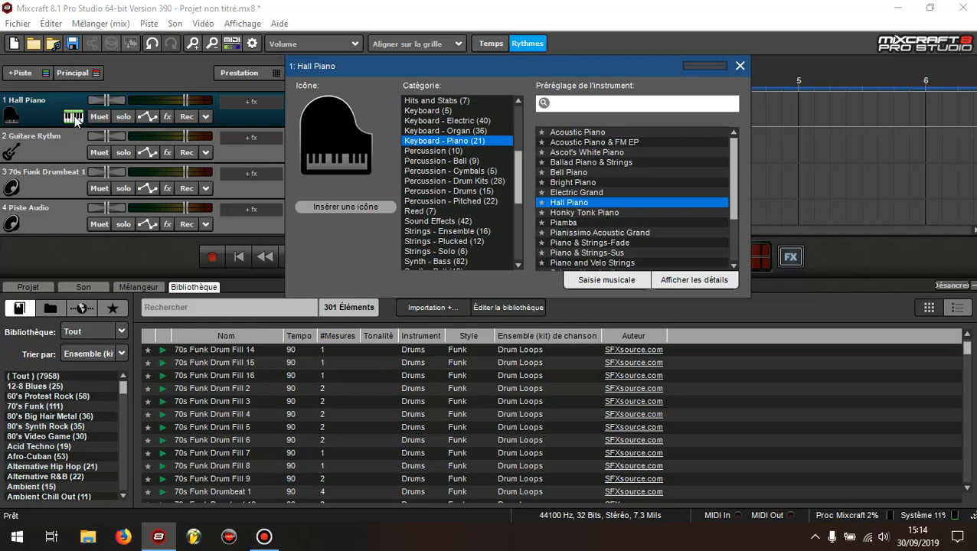
{"action": "left_click_drag", "start_coordinate": [515, 175], "coordinate": [522, 115]}
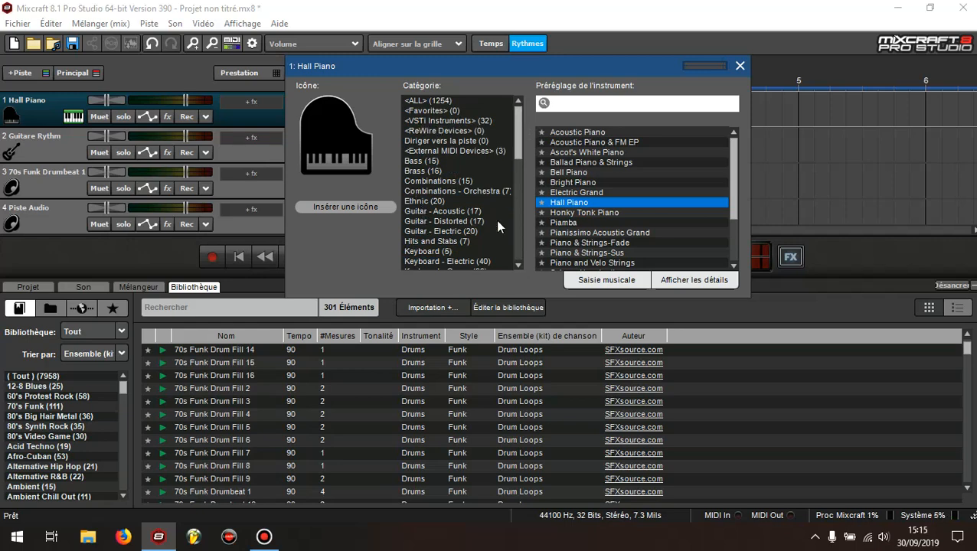
{"action": "left_click", "coordinate": [424, 121]}
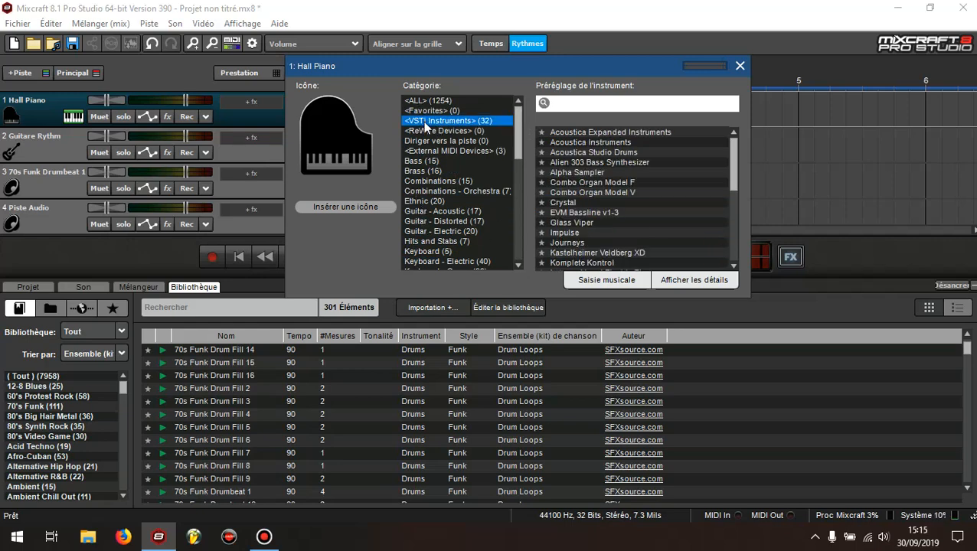
{"action": "left_click_drag", "start_coordinate": [733, 164], "coordinate": [733, 220]}
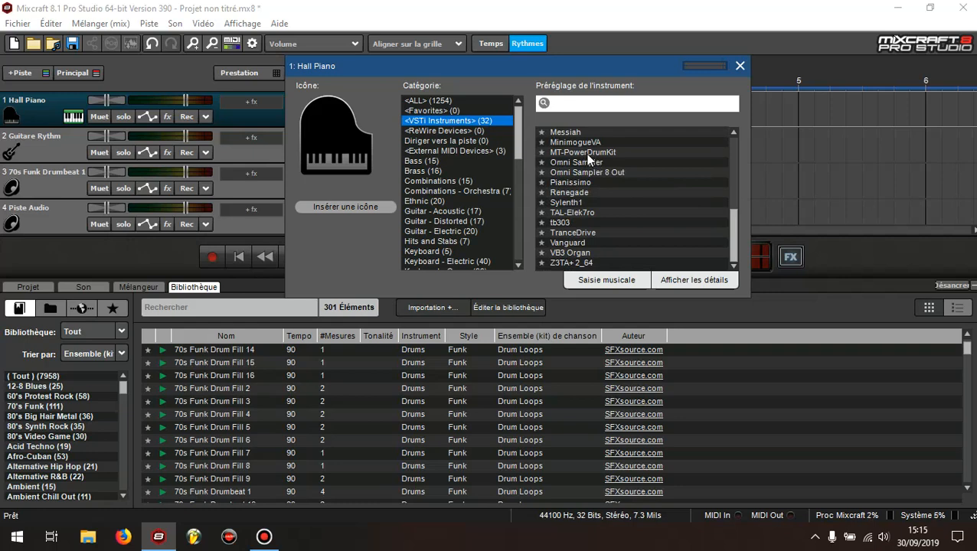
{"action": "left_click", "coordinate": [580, 153]}
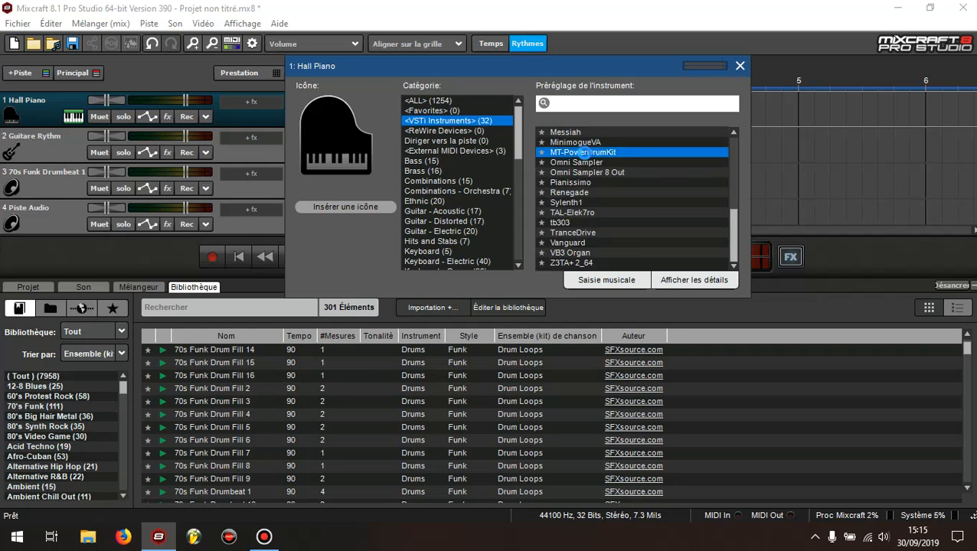
{"action": "double_click", "coordinate": [583, 152]}
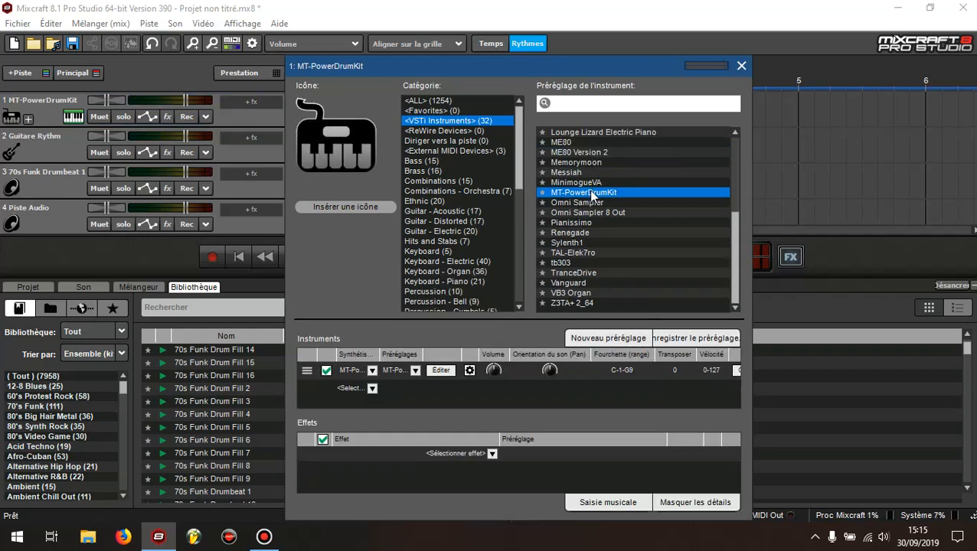
Open the MT-PowerDrumKit plug-in editor, bring its window fully into view and skip the donation start screen.
{"action": "left_click", "coordinate": [440, 371]}
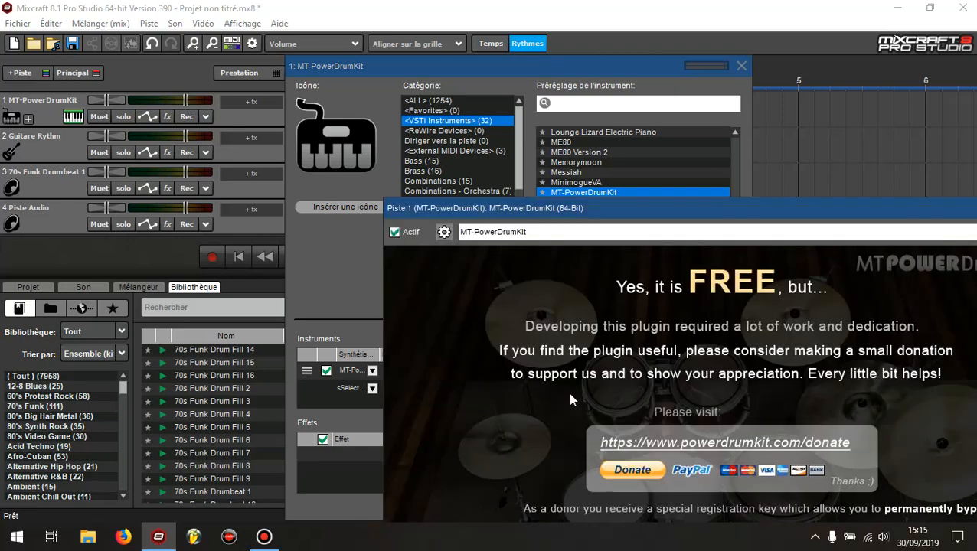
{"action": "left_click_drag", "start_coordinate": [698, 217], "coordinate": [422, 23]}
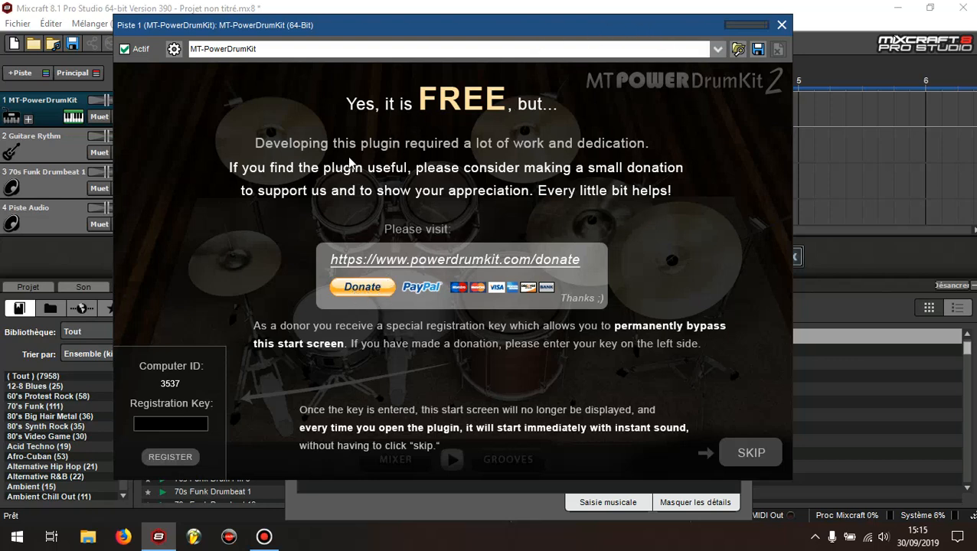
{"action": "left_click", "coordinate": [751, 454]}
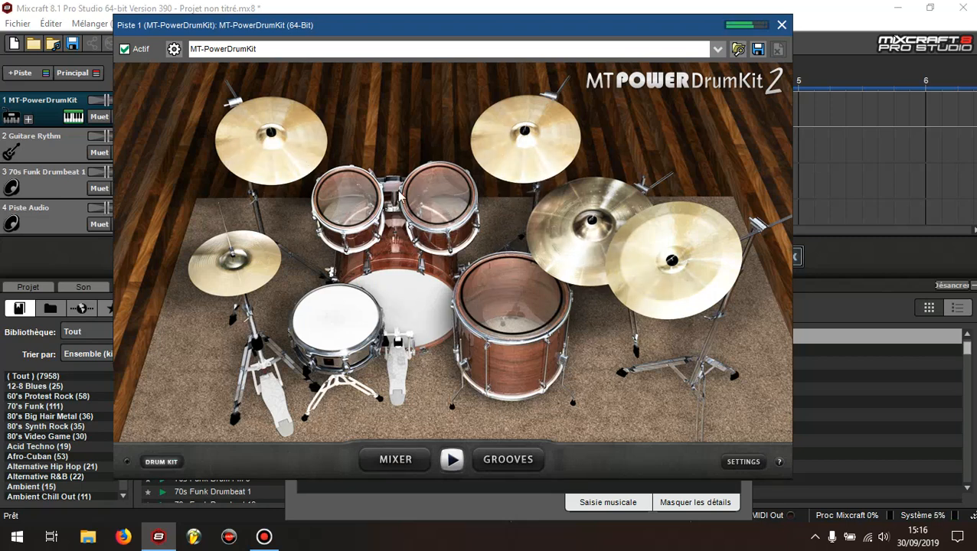
Audition the snare, hi-hat and several cymbals of the virtual drum kit.
{"action": "left_click", "coordinate": [336, 319]}
{"action": "left_click", "coordinate": [254, 260]}
{"action": "left_click", "coordinate": [519, 161]}
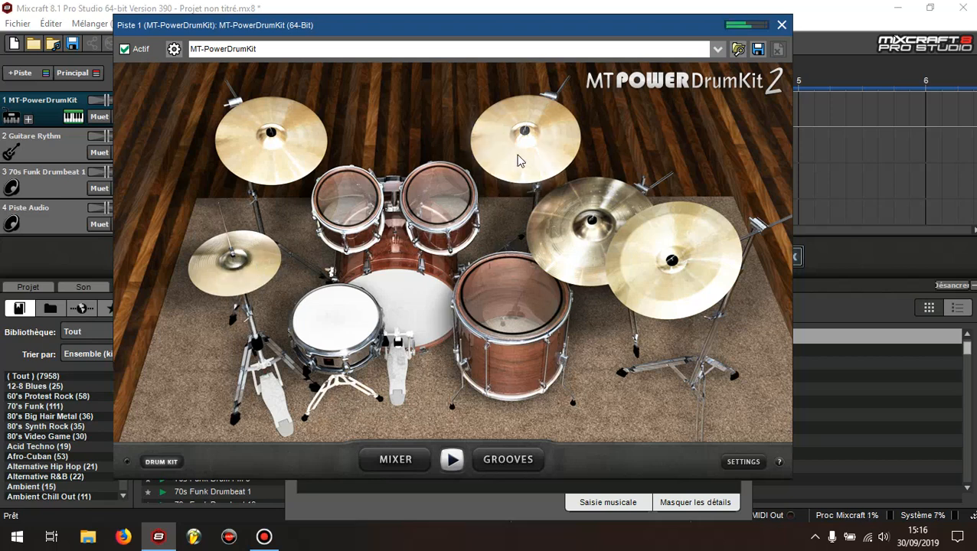
{"action": "left_click", "coordinate": [506, 153]}
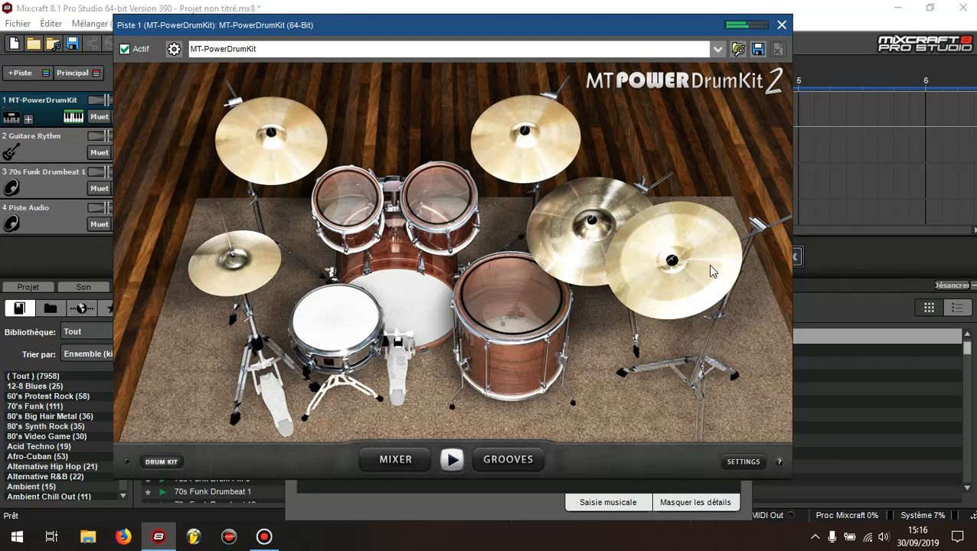
{"action": "left_click", "coordinate": [630, 290]}
{"action": "left_click", "coordinate": [570, 264]}
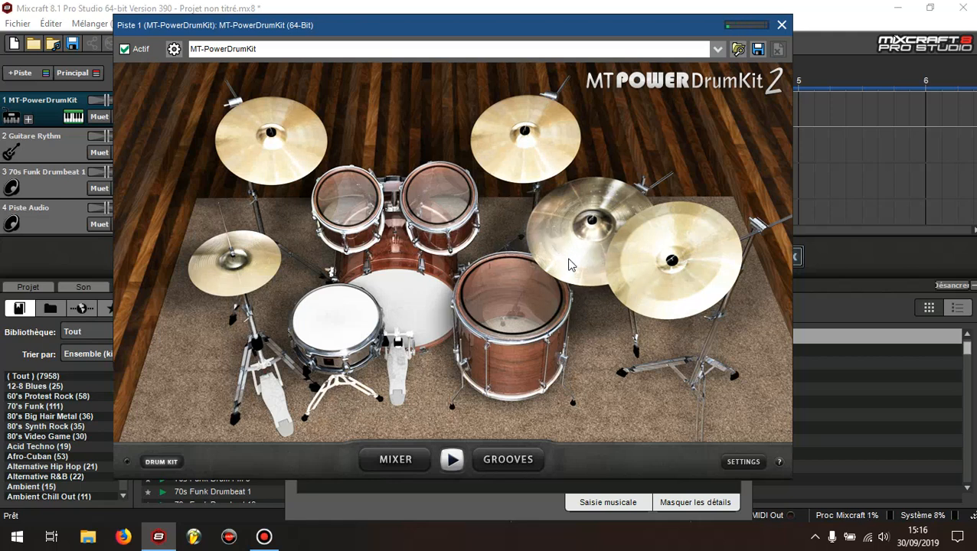
{"action": "left_click", "coordinate": [667, 288]}
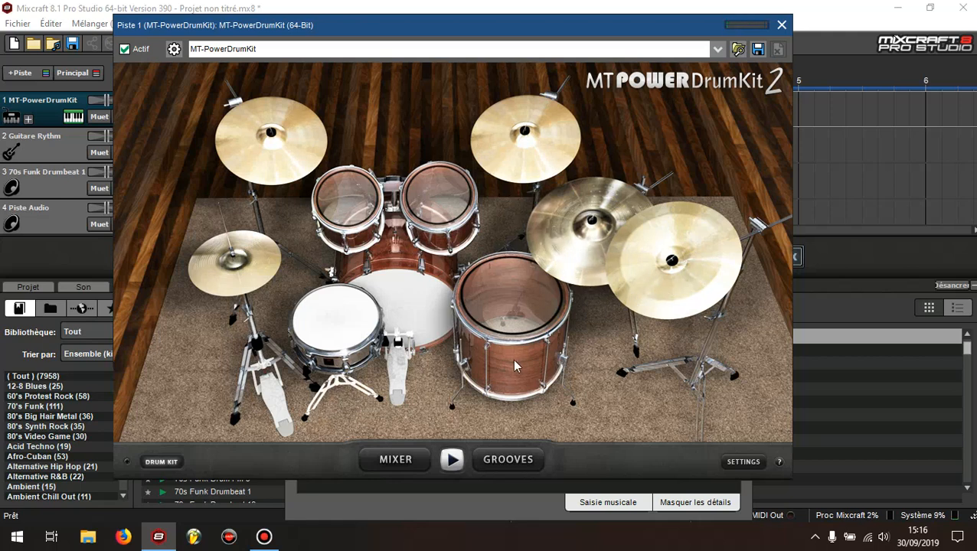
Try to play the MT-PowerDrumKit sounds from the computer keyboard.
{"action": "key", "text": "z"}
{"action": "key", "text": "z"}
{"action": "key", "text": "g"}
{"action": "key", "text": "z"}
{"action": "key", "text": "x"}
{"action": "key", "text": "g"}
{"action": "key", "text": "z"}
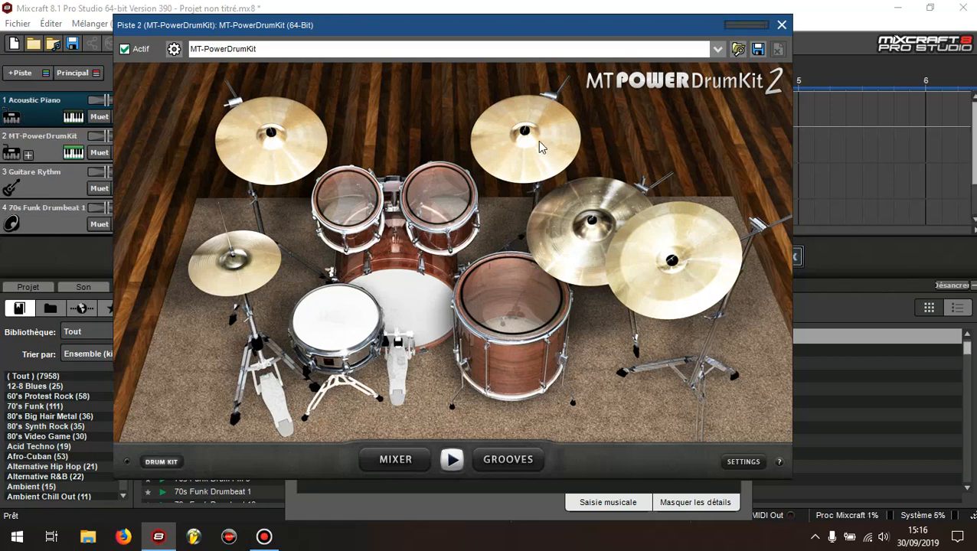
Select the MT-PowerDrumKit track again and audition the kit's snare drum.
{"action": "left_click_drag", "start_coordinate": [541, 33], "coordinate": [626, 60]}
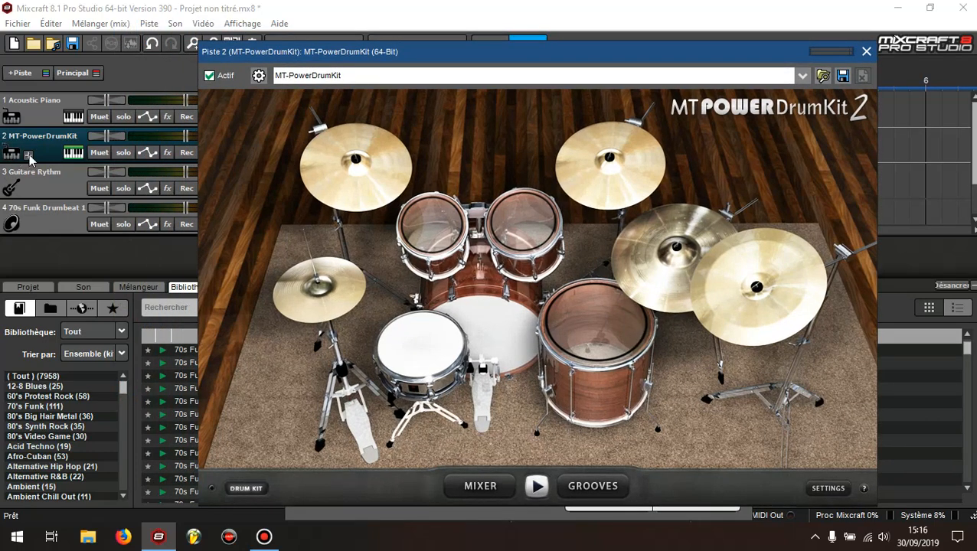
{"action": "left_click", "coordinate": [410, 385]}
{"action": "left_click_drag", "start_coordinate": [486, 49], "coordinate": [480, 41]}
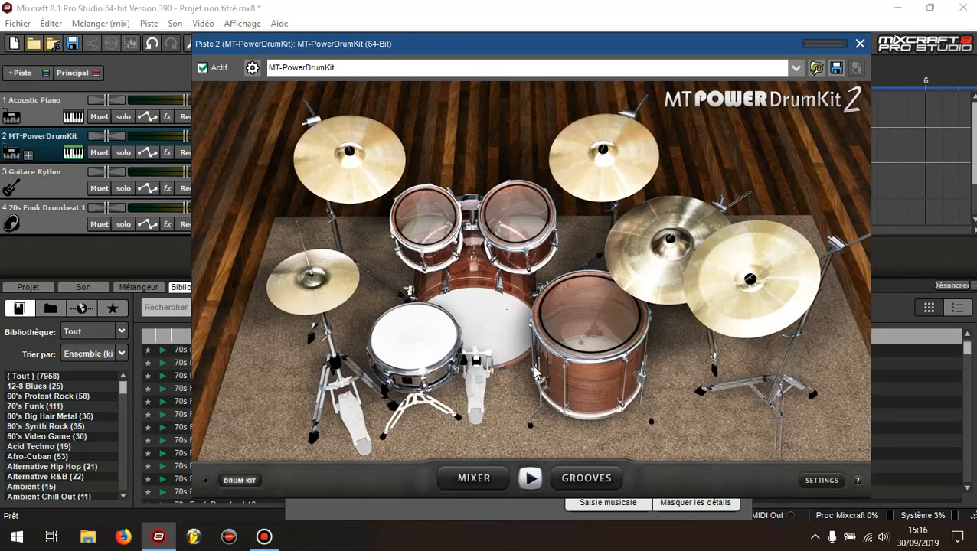
List the drum kit's 8th Closed Hi-Hat grooves for 4/4 at 60-150 bpm and move the plug-in window clear of the track controls.
{"action": "left_click", "coordinate": [573, 478]}
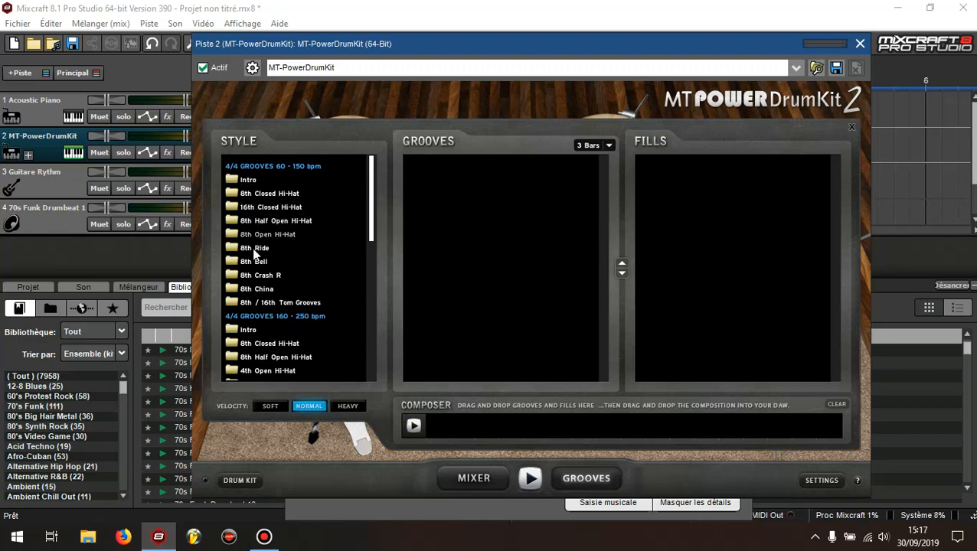
{"action": "left_click", "coordinate": [241, 191]}
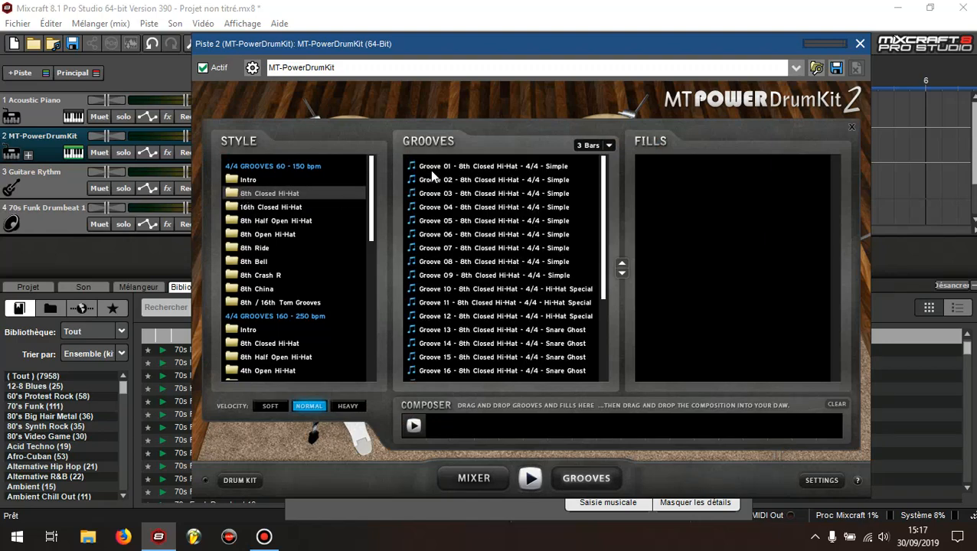
{"action": "left_click_drag", "start_coordinate": [446, 44], "coordinate": [637, 51]}
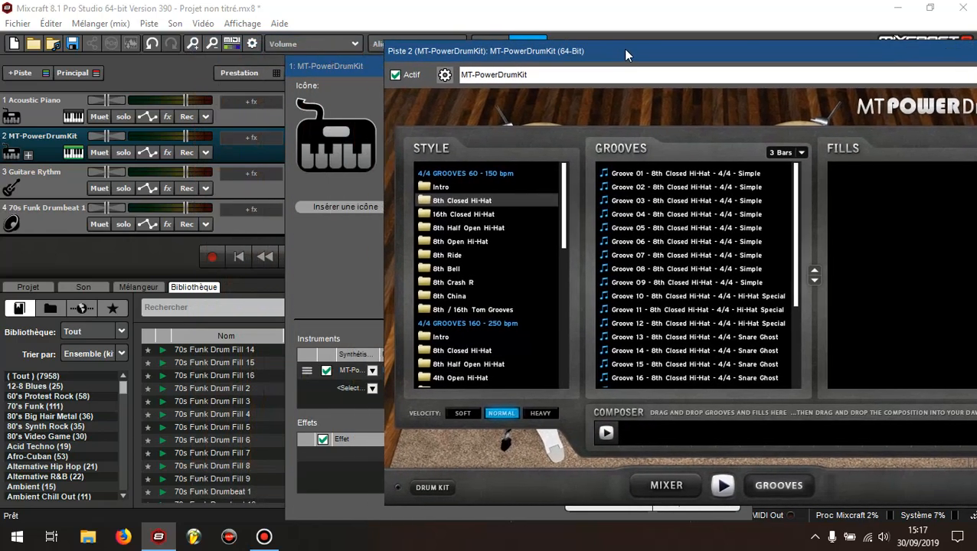
Close the instrument selection window and audition Groove 01 of the first 8th Closed Hi-Hat style in MT-PowerDrumKit.
{"action": "left_click", "coordinate": [365, 75]}
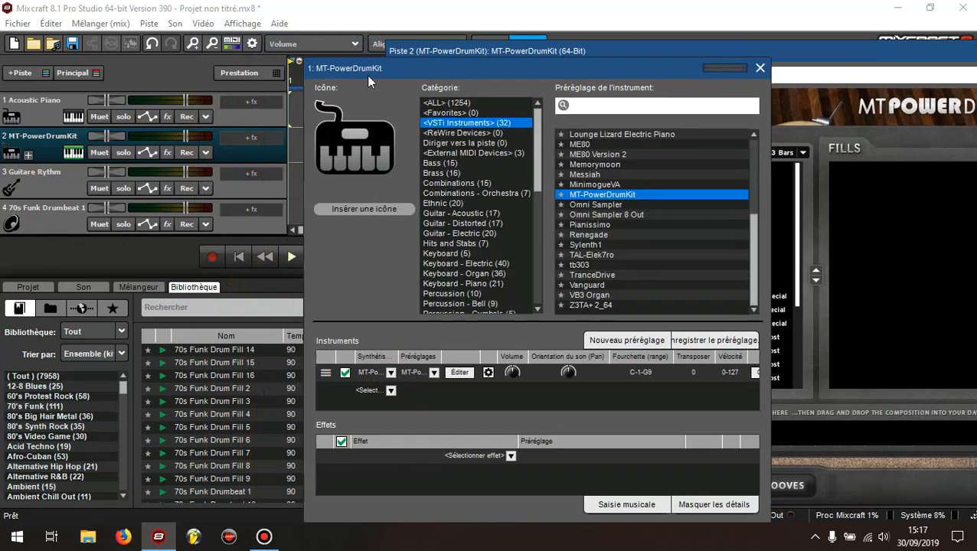
{"action": "left_click", "coordinate": [759, 68]}
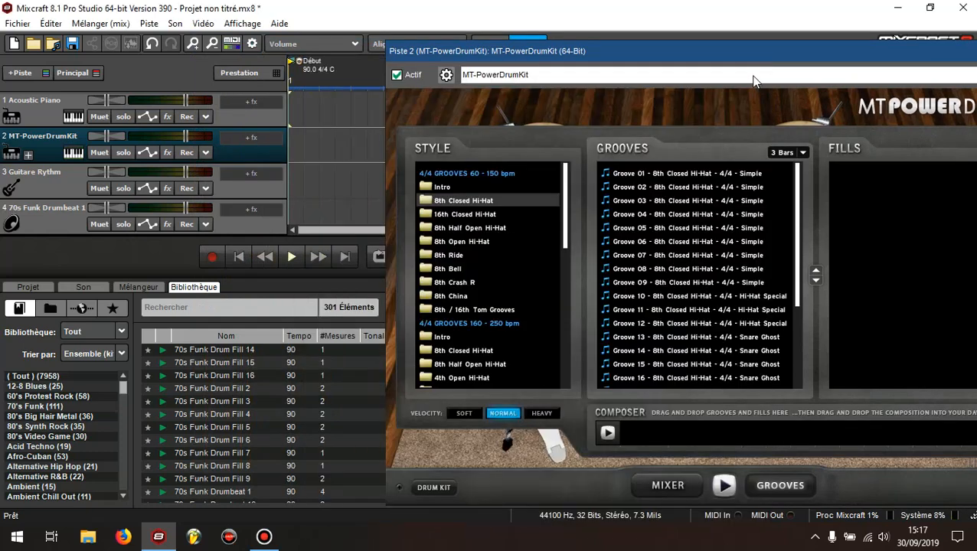
{"action": "left_click", "coordinate": [646, 175]}
{"action": "left_click", "coordinate": [724, 487]}
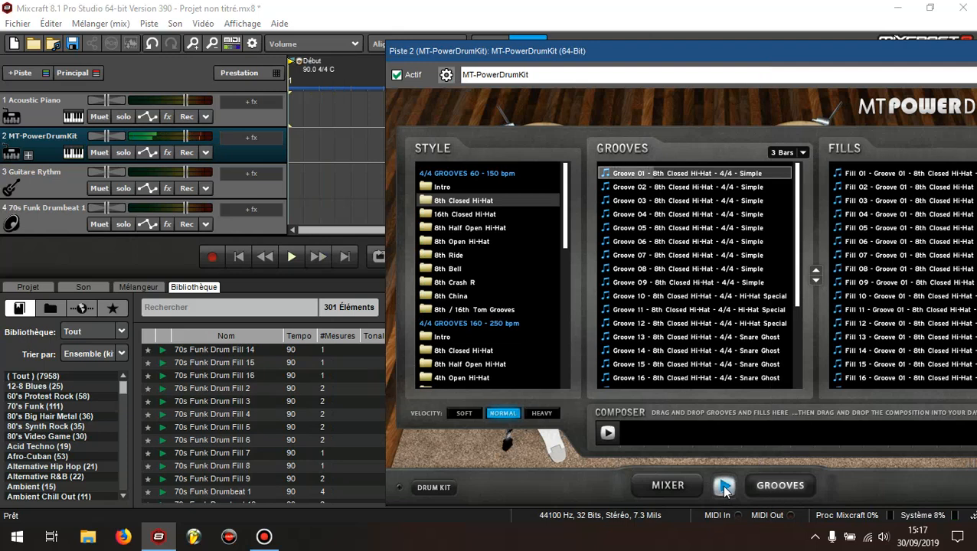
{"action": "left_click", "coordinate": [724, 487]}
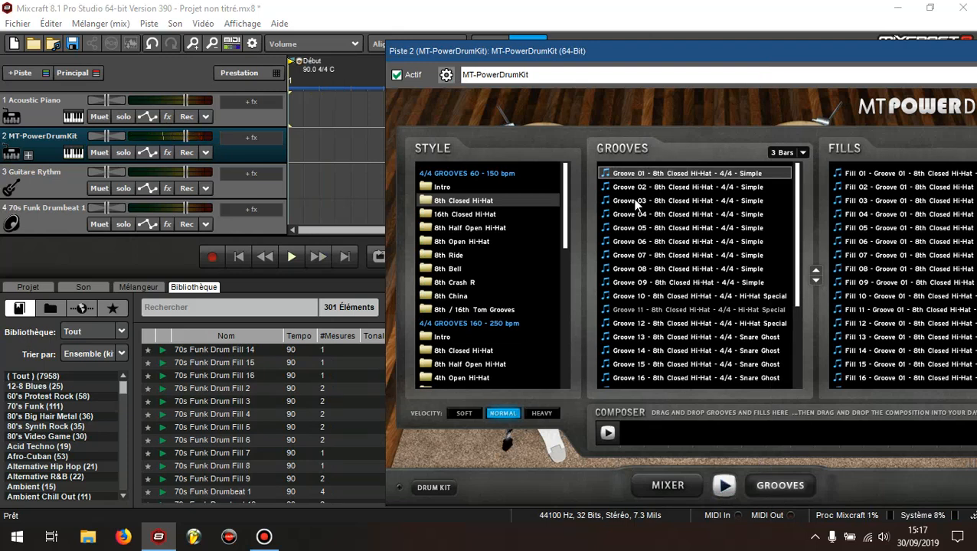
Audition Groove 01 of the first 16th Closed Hi-Hat style in the drum plug-in.
{"action": "left_click", "coordinate": [436, 216]}
{"action": "left_click", "coordinate": [688, 172]}
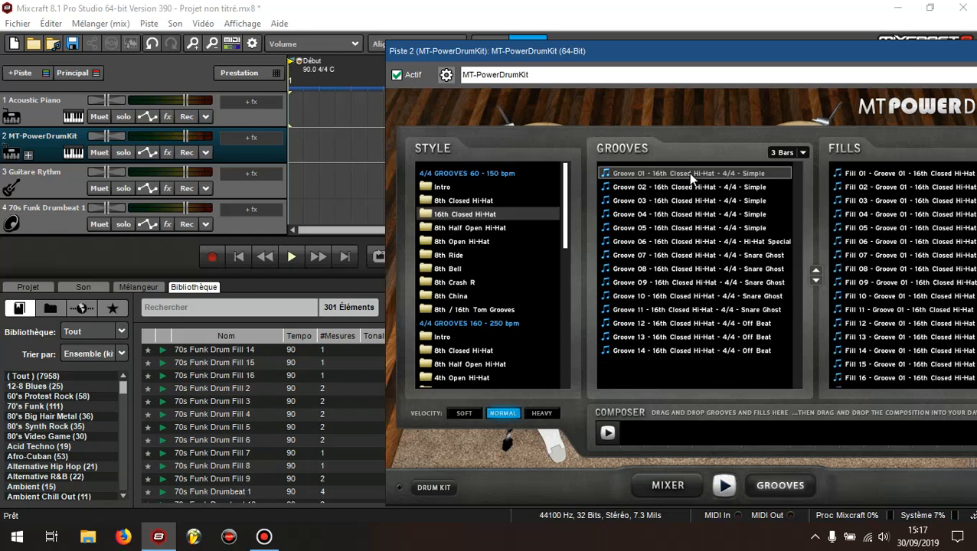
{"action": "left_click", "coordinate": [724, 487]}
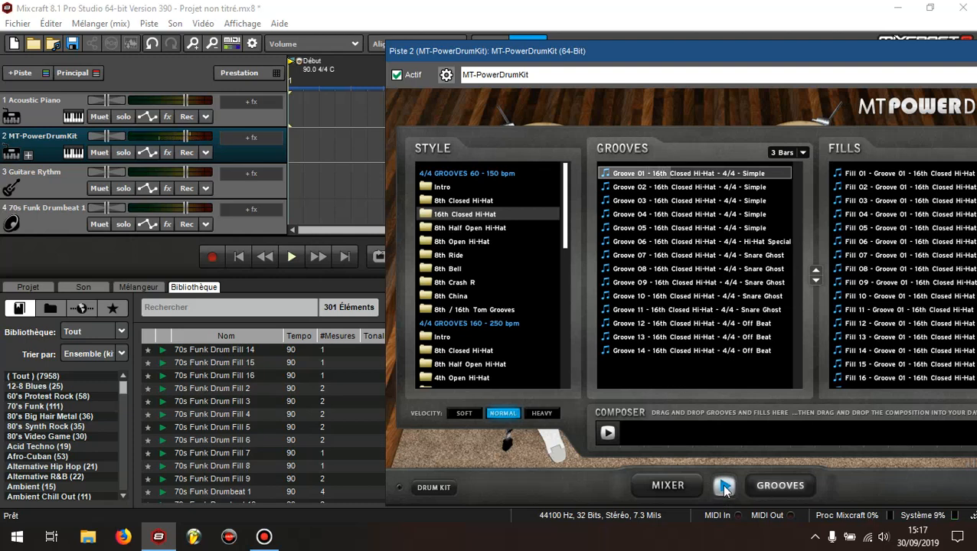
{"action": "left_click", "coordinate": [724, 487]}
{"action": "left_click_drag", "start_coordinate": [620, 174], "coordinate": [684, 177]}
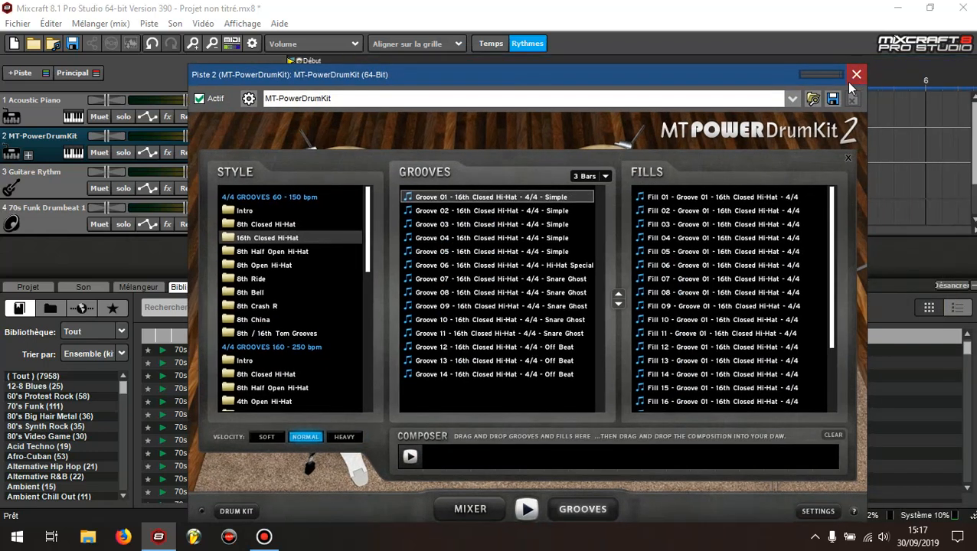
Close the drum plug-in window and delete the MT-PowerDrumKit track from the project.
{"action": "left_click", "coordinate": [855, 78]}
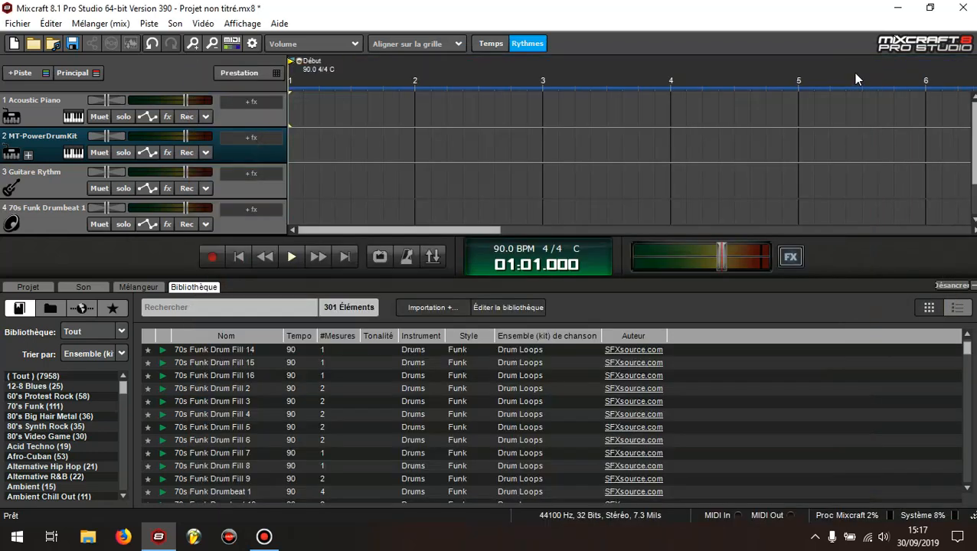
{"action": "right_click", "coordinate": [46, 157]}
{"action": "left_click", "coordinate": [94, 181]}
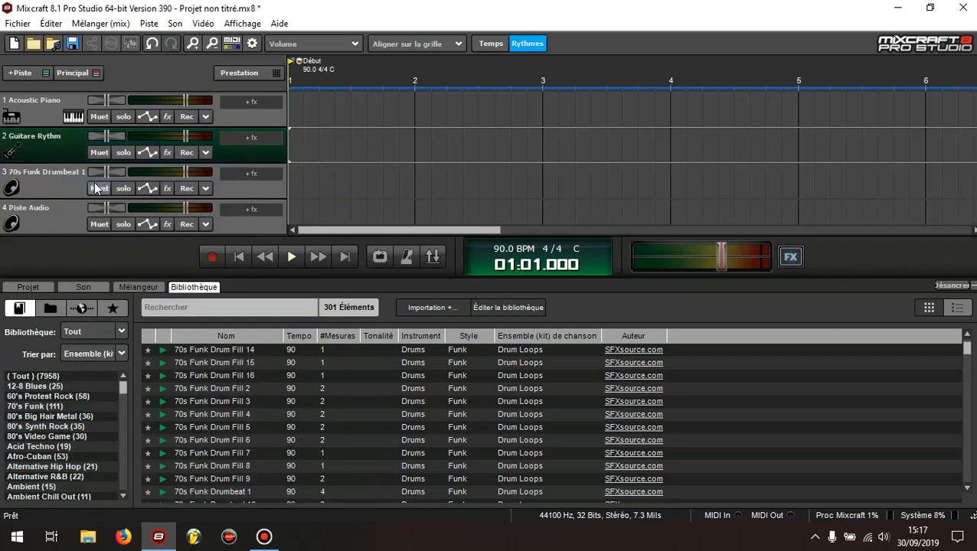
Find the 70s Funk Drumbeat 1 loop in the sound library and preview it.
{"action": "left_click", "coordinate": [27, 116]}
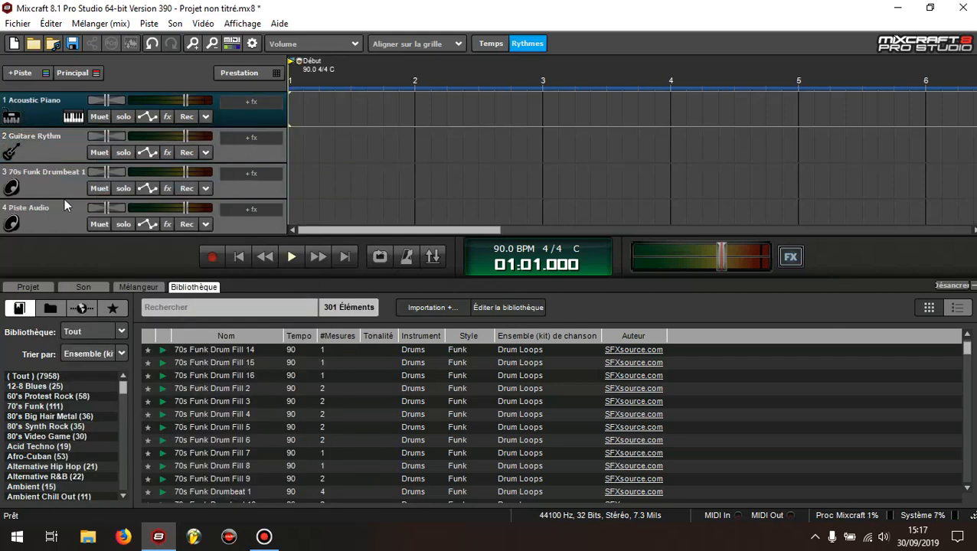
{"action": "left_click", "coordinate": [50, 184]}
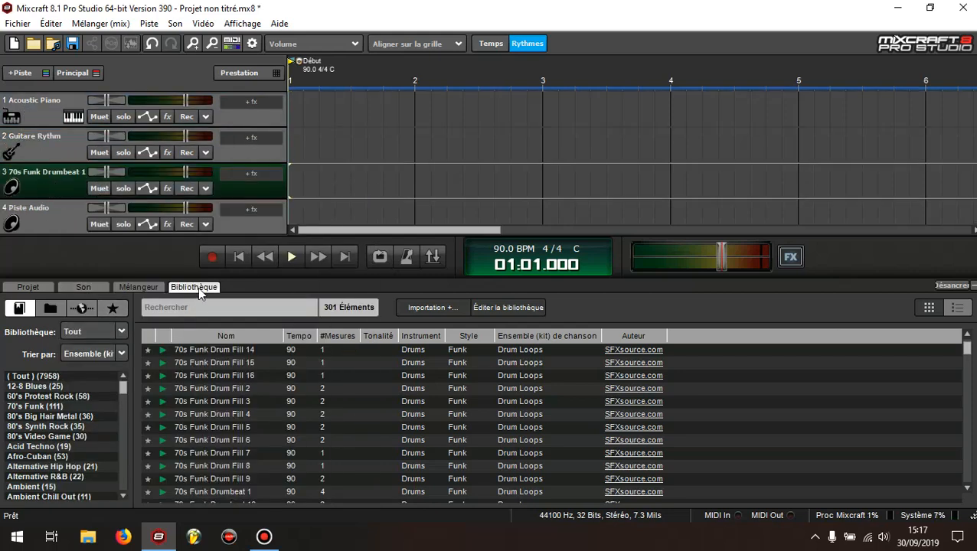
{"action": "left_click", "coordinate": [215, 349]}
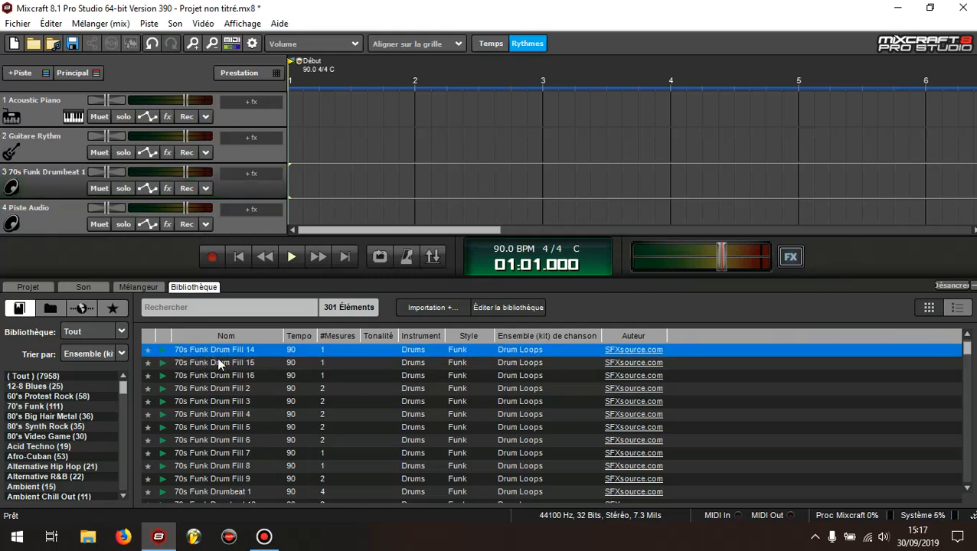
{"action": "scroll", "coordinate": [278, 377], "scroll_direction": "down", "scroll_amount": 4}
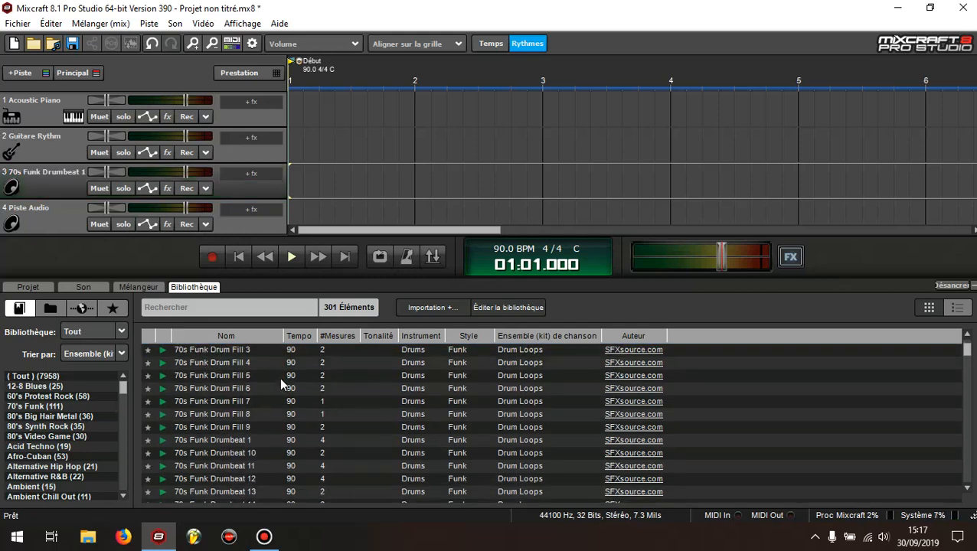
{"action": "left_click", "coordinate": [163, 440]}
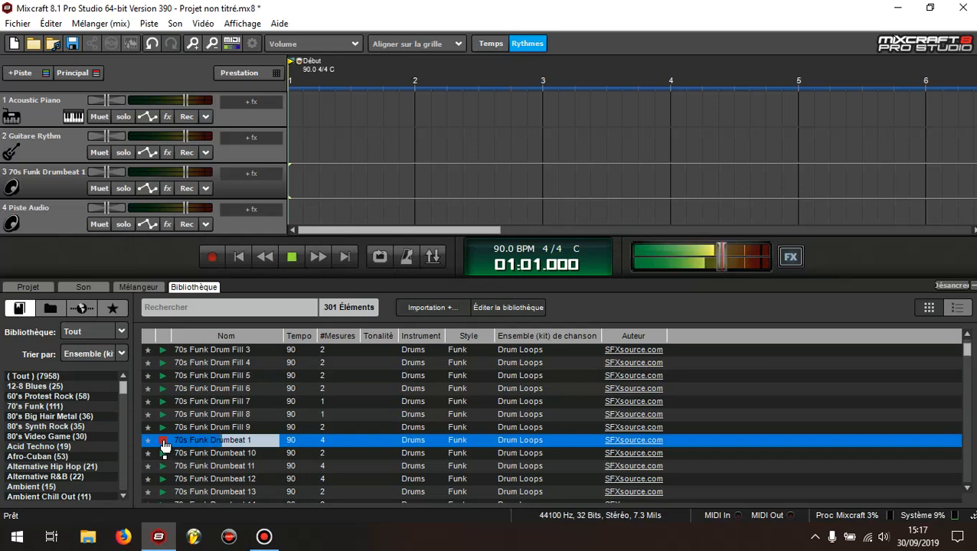
{"action": "left_click", "coordinate": [162, 441]}
Set the project tempo to 110 BPM.
{"action": "mouse_move", "coordinate": [520, 252]}
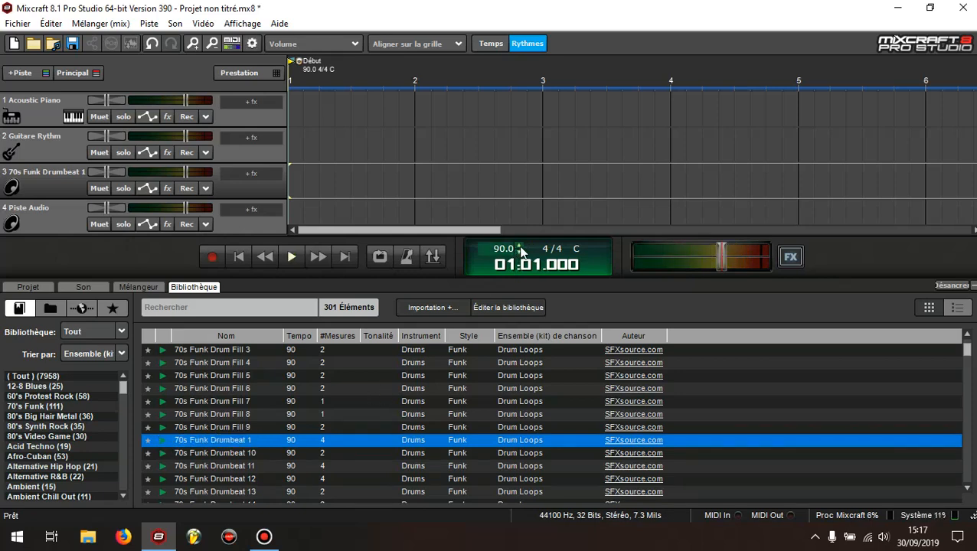
{"action": "left_click", "coordinate": [518, 247]}
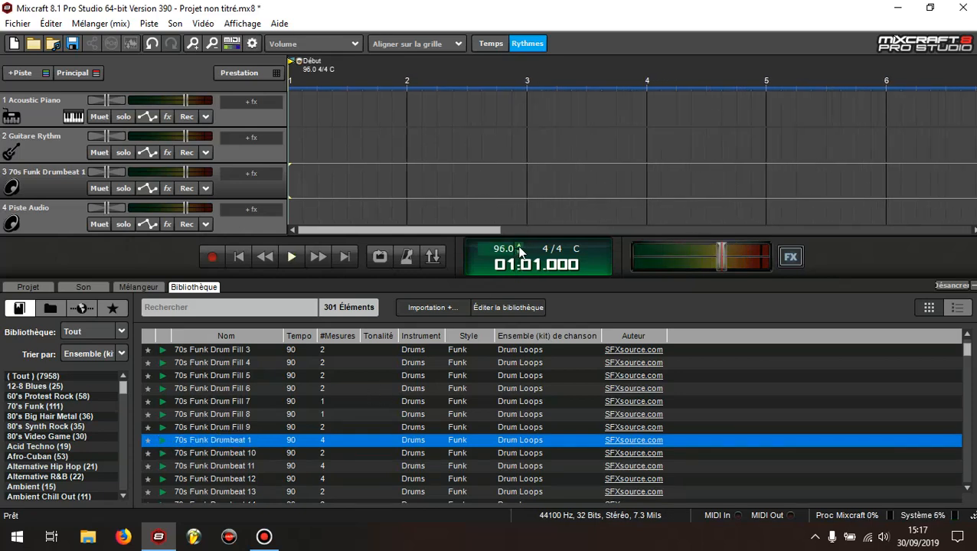
{"action": "left_click", "coordinate": [518, 247]}
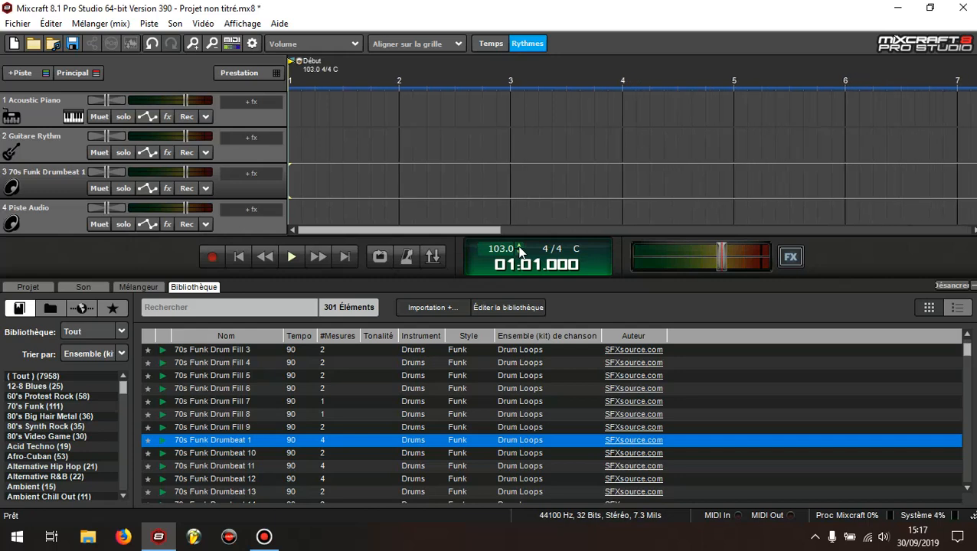
{"action": "left_click", "coordinate": [519, 248]}
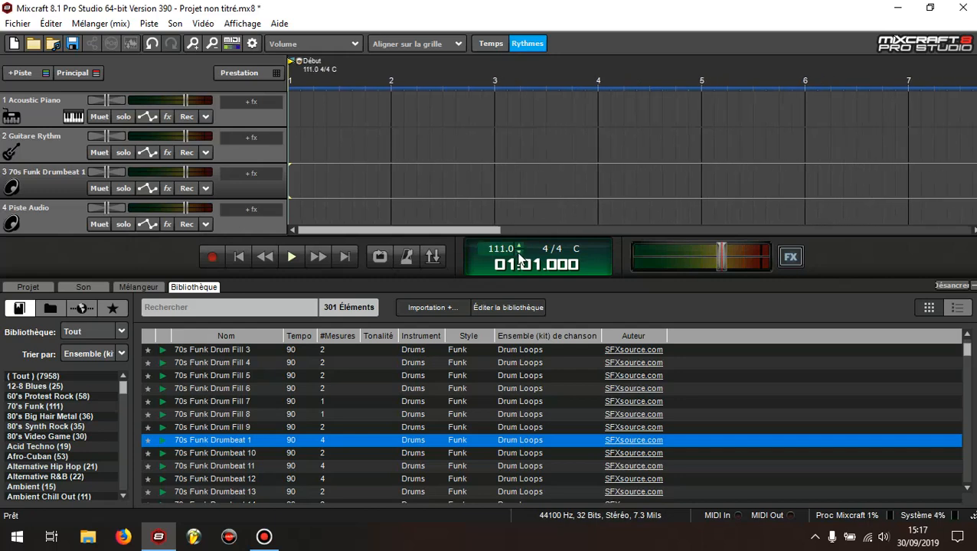
{"action": "left_click", "coordinate": [519, 251]}
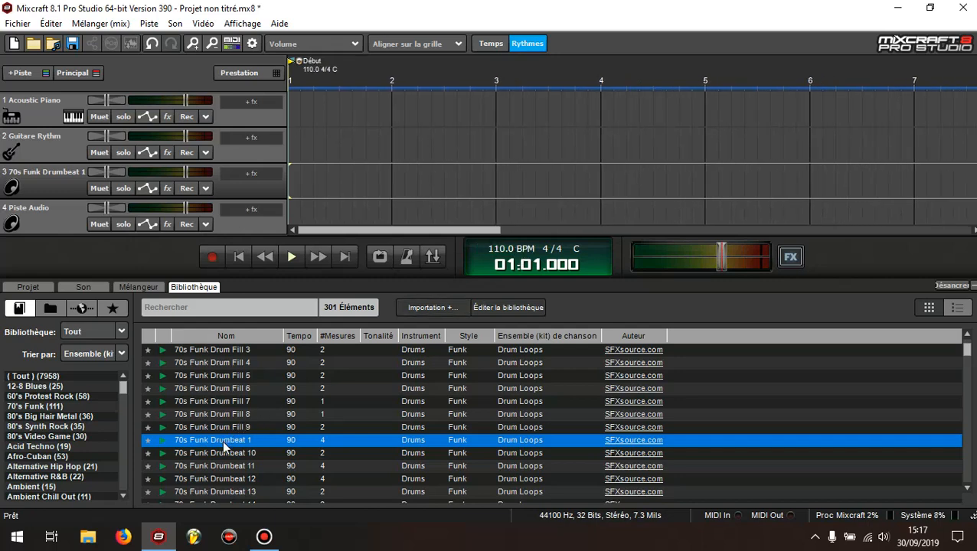
Place the 70s Funk Drumbeat 1 loop at measure 1 of its matching track, declining the switch to a 90 BPM tempo.
{"action": "left_click_drag", "start_coordinate": [222, 440], "coordinate": [270, 191]}
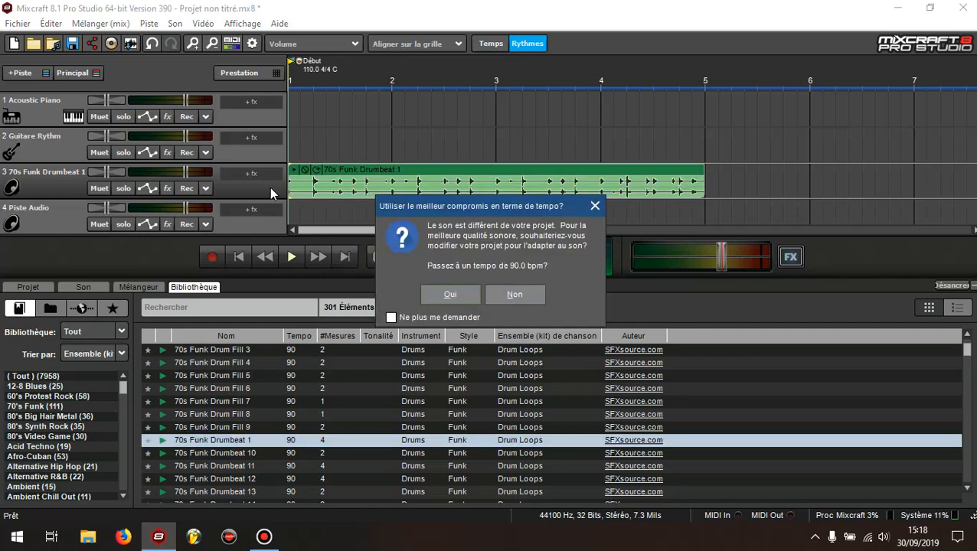
{"action": "left_click_drag", "start_coordinate": [526, 204], "coordinate": [285, 191]}
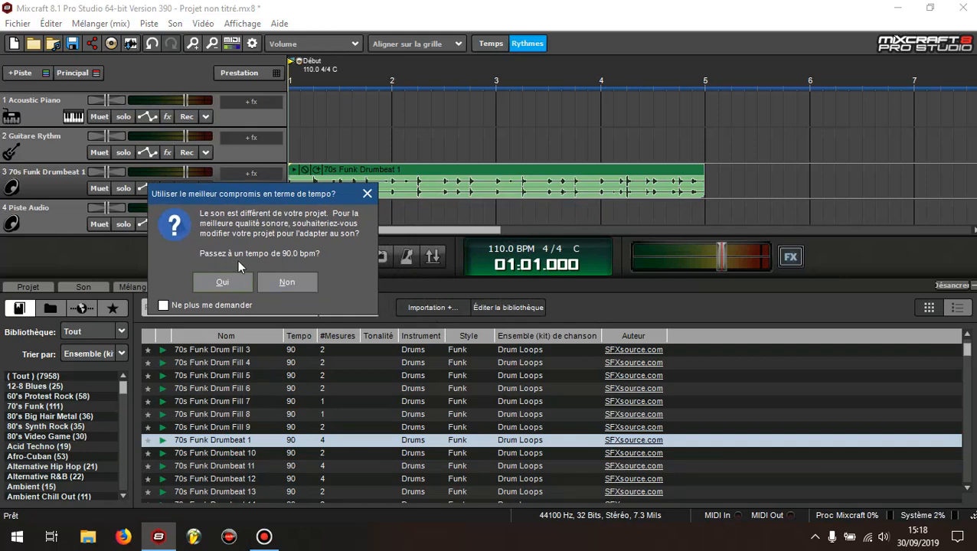
{"action": "left_click", "coordinate": [288, 283]}
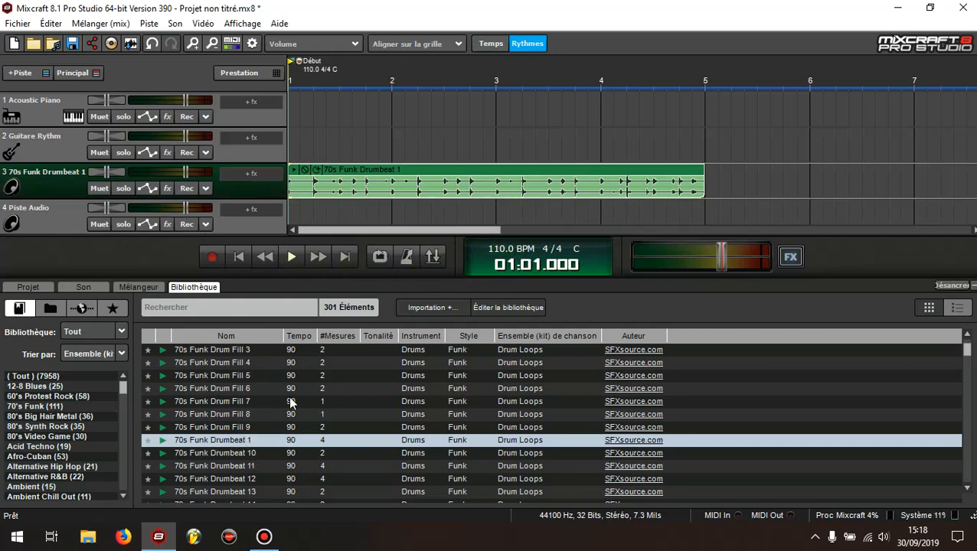
Play back the drum loop briefly, then move the 70s Funk Drumbeat 1 track to the top of the track list.
{"action": "left_click", "coordinate": [291, 258]}
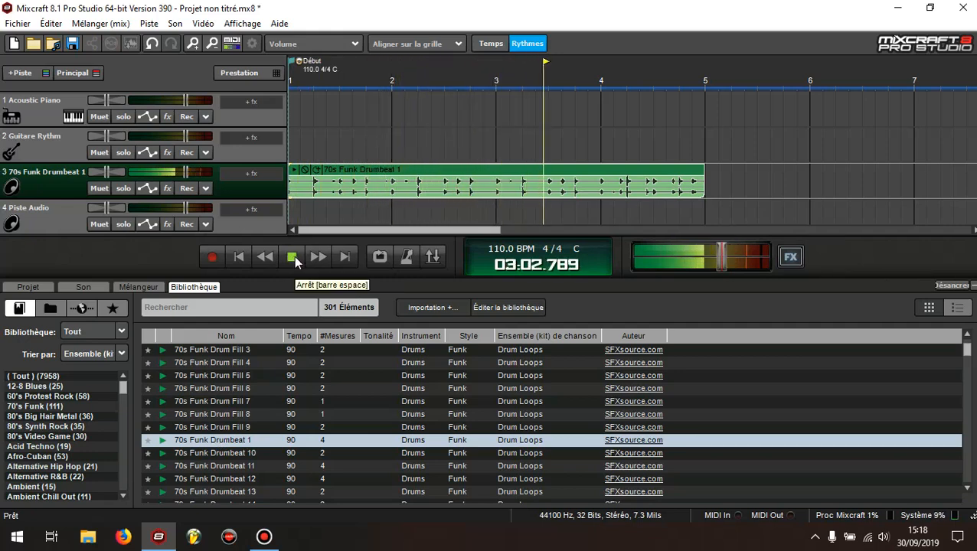
{"action": "left_click", "coordinate": [291, 259]}
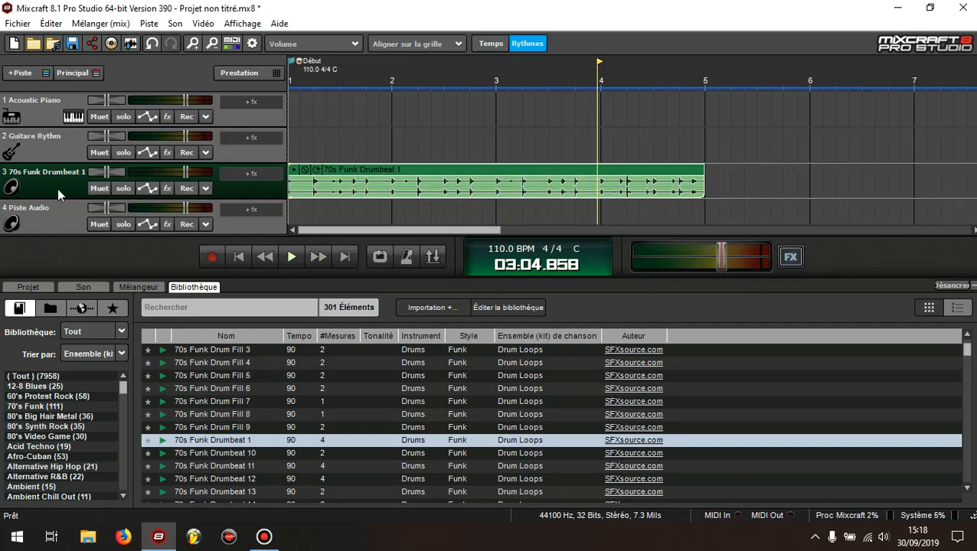
{"action": "left_click_drag", "start_coordinate": [42, 198], "coordinate": [57, 126]}
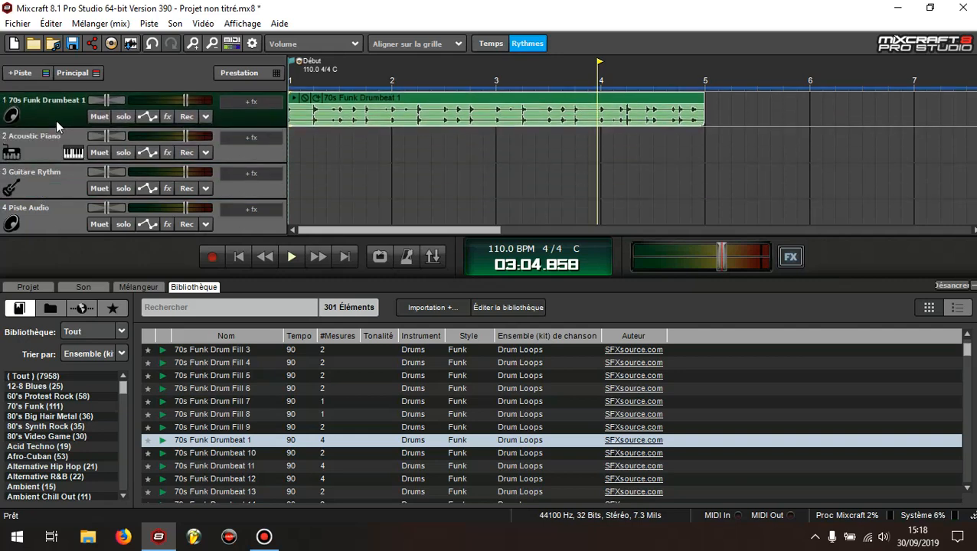
{"action": "left_click", "coordinate": [418, 97]}
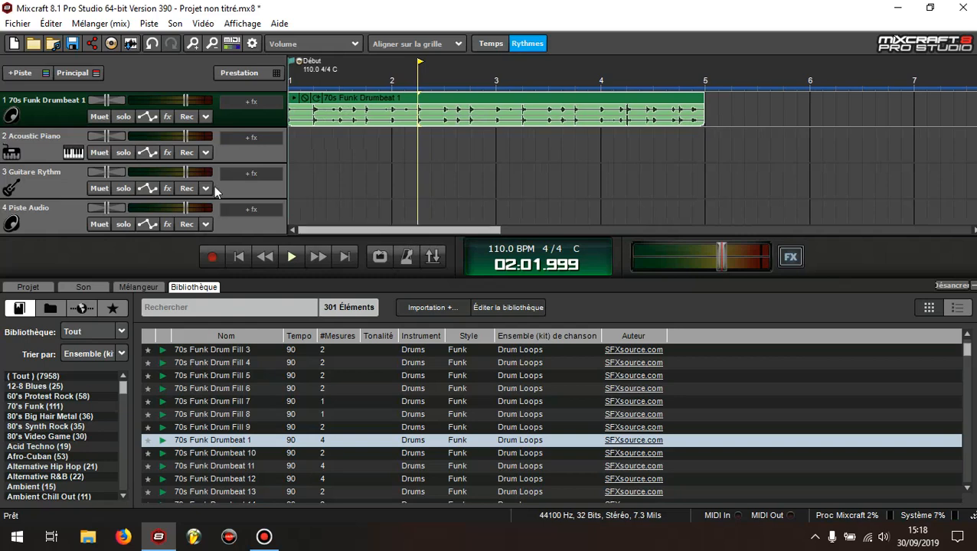
{"action": "left_click", "coordinate": [59, 189]}
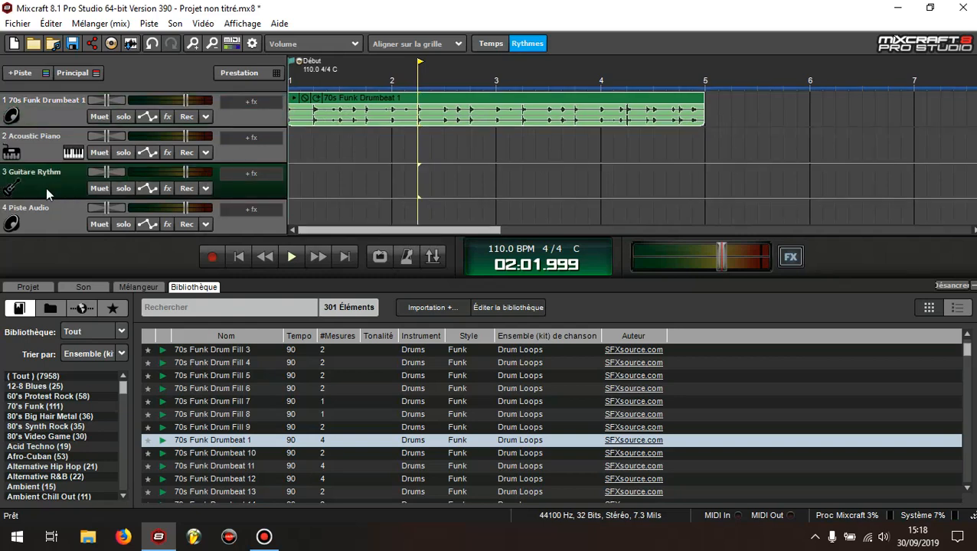
{"action": "left_click", "coordinate": [35, 151]}
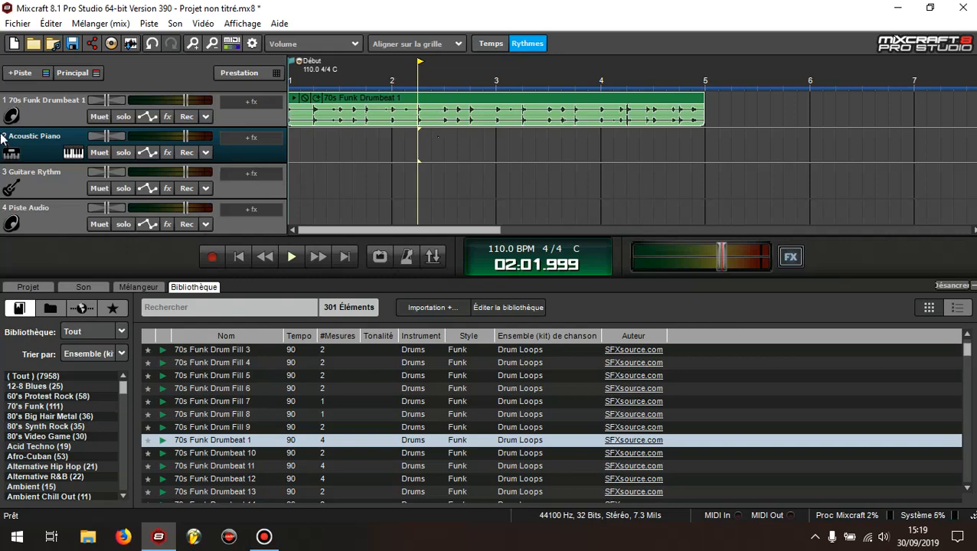
{"action": "left_click", "coordinate": [54, 190]}
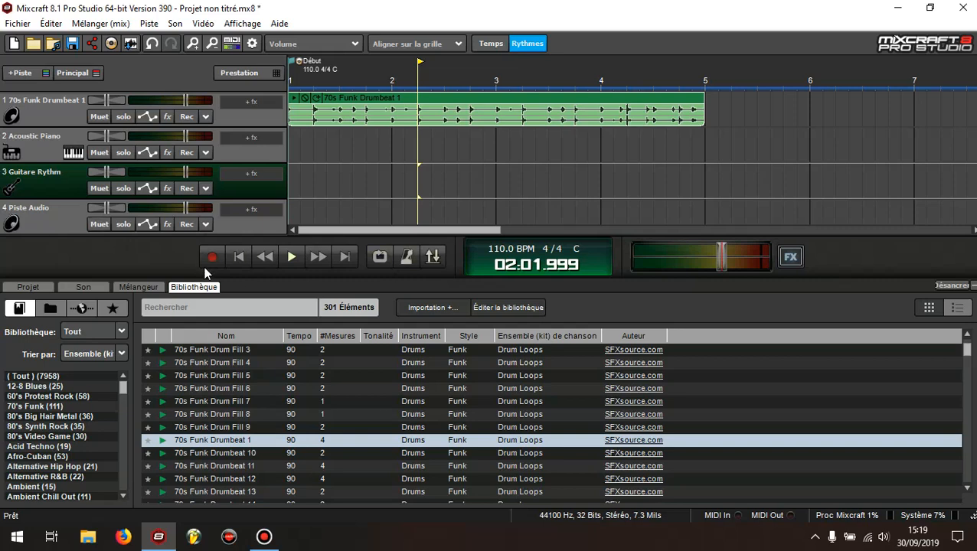
{"action": "left_click", "coordinate": [239, 257]}
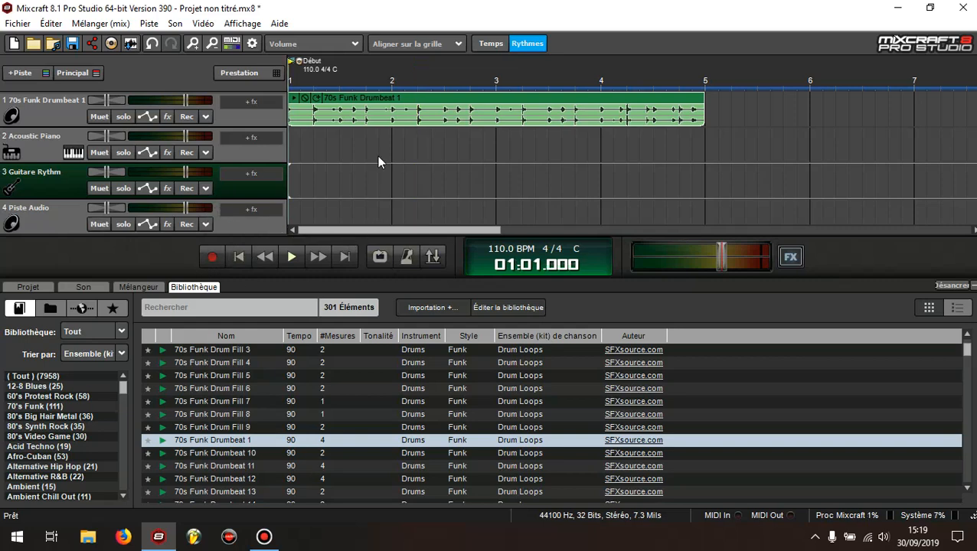
Turn on loop playback over the selected drum clip and return the playhead to the start of the project.
{"action": "left_click", "coordinate": [418, 104]}
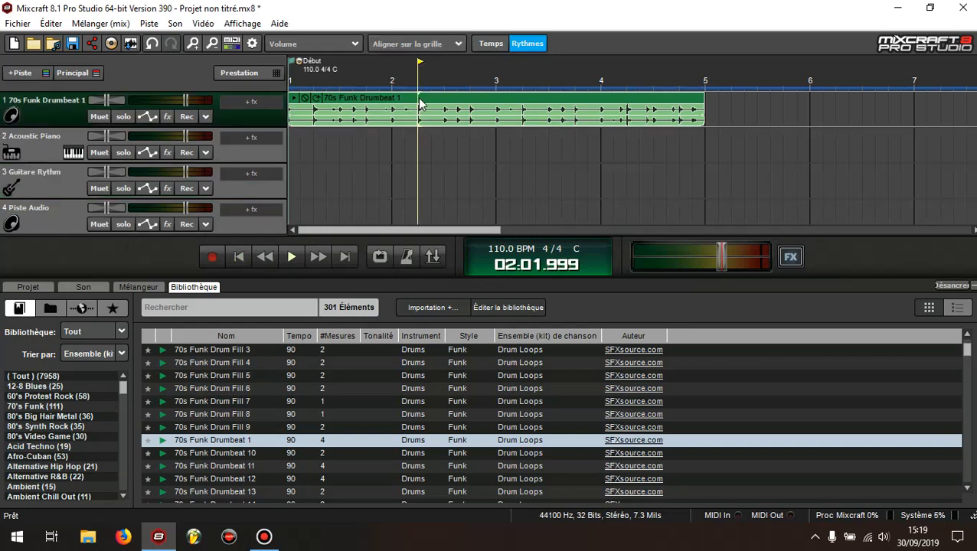
{"action": "left_click", "coordinate": [380, 258]}
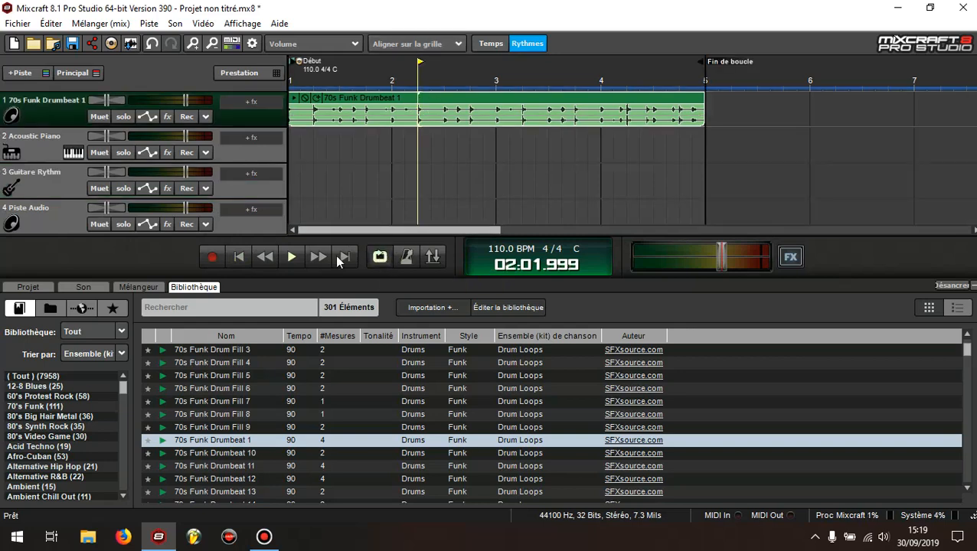
{"action": "left_click", "coordinate": [239, 258]}
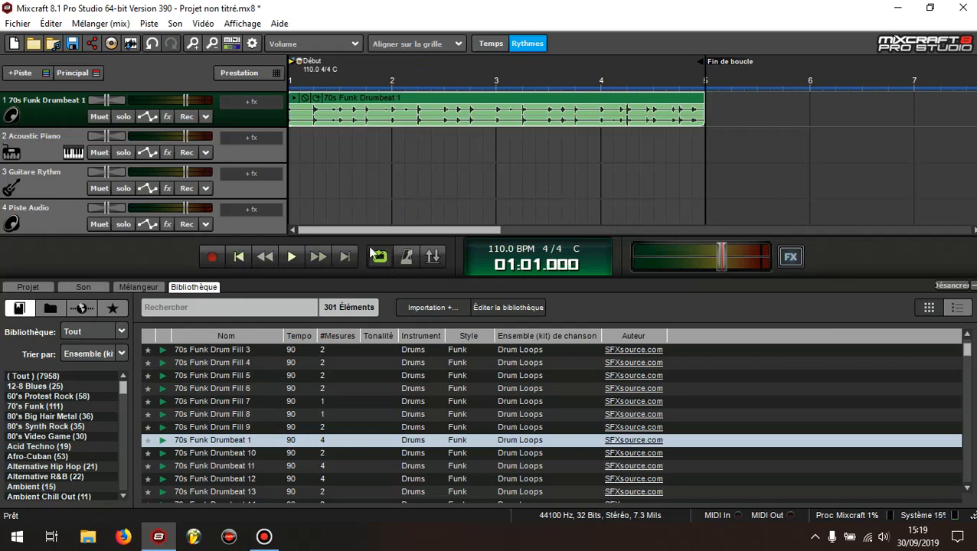
Arm the Guitare Rythm track for recording.
{"action": "left_click", "coordinate": [58, 188]}
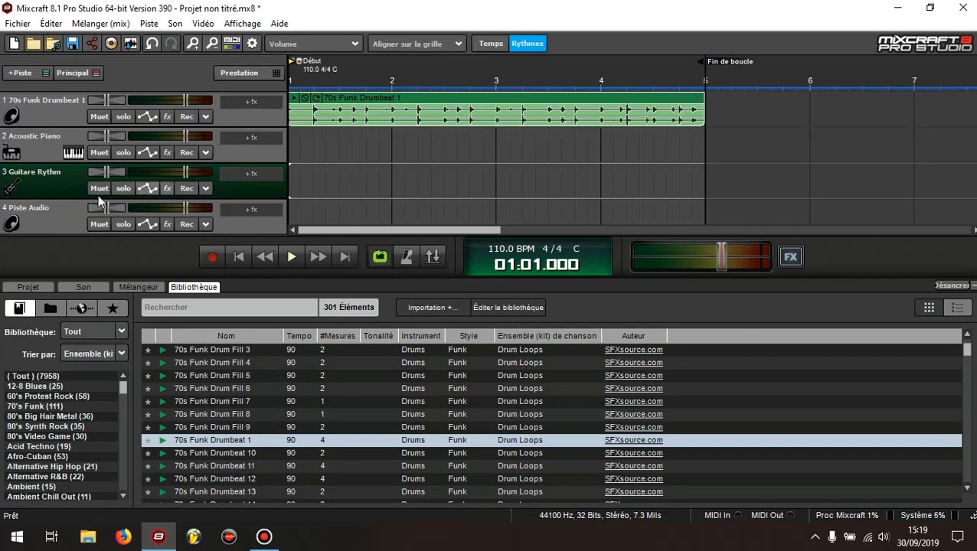
{"action": "left_click", "coordinate": [184, 189]}
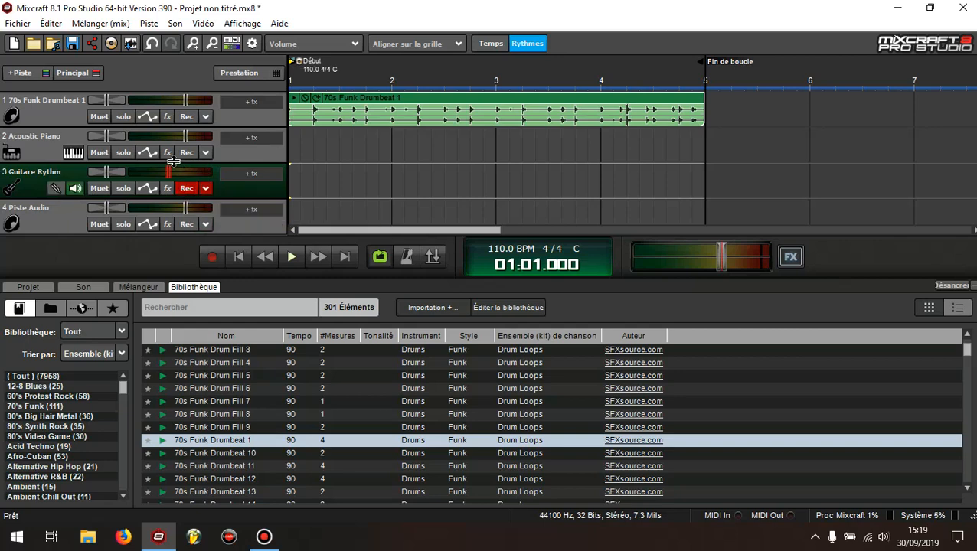
Play the drum loop briefly with the Guitare Rythm input monitored, and switch the track's recording arm off and back on.
{"action": "mouse_move", "coordinate": [168, 173]}
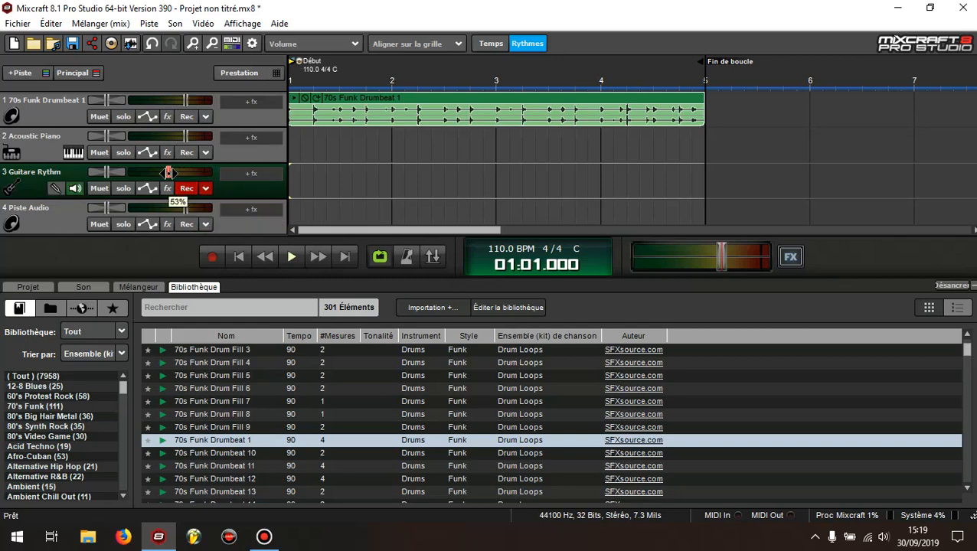
{"action": "left_click", "coordinate": [75, 189]}
{"action": "left_click", "coordinate": [293, 255]}
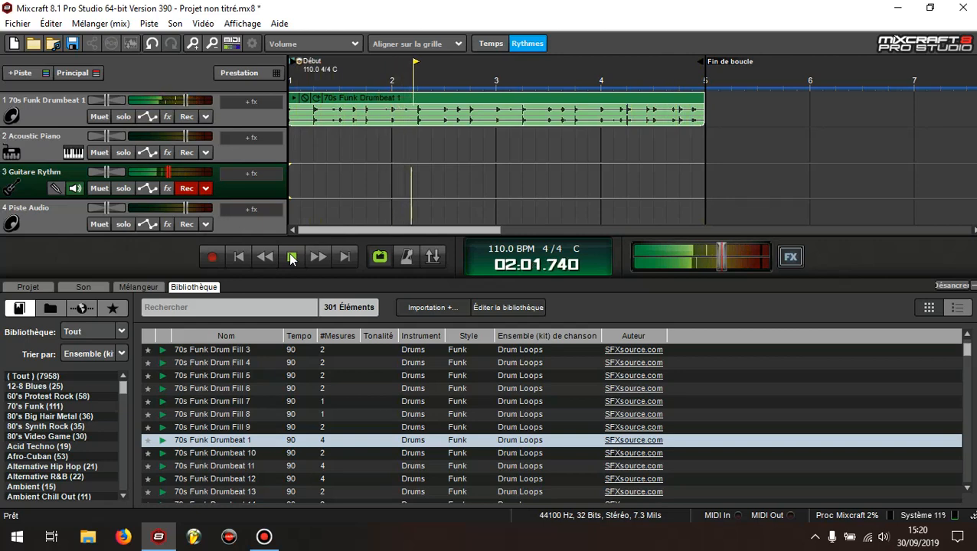
{"action": "left_click", "coordinate": [291, 257]}
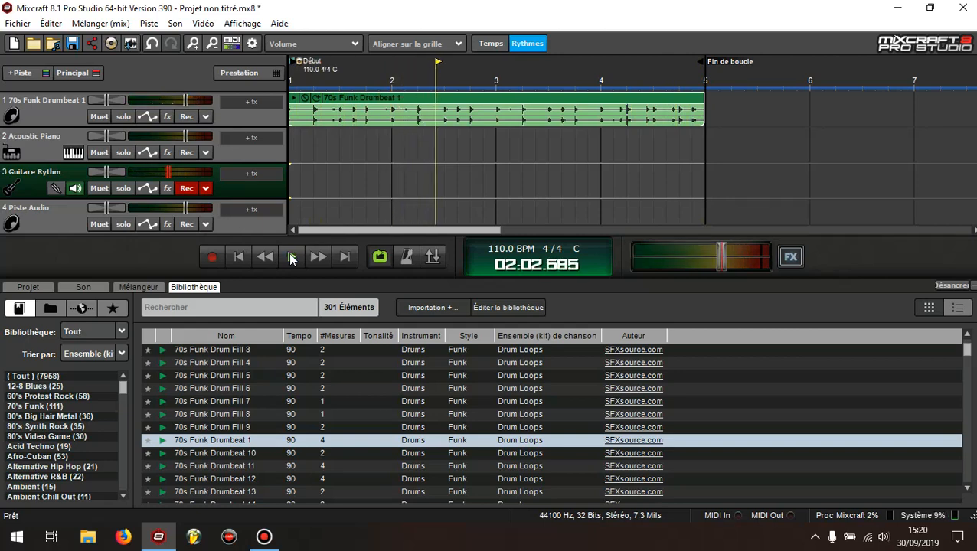
{"action": "left_click", "coordinate": [185, 191]}
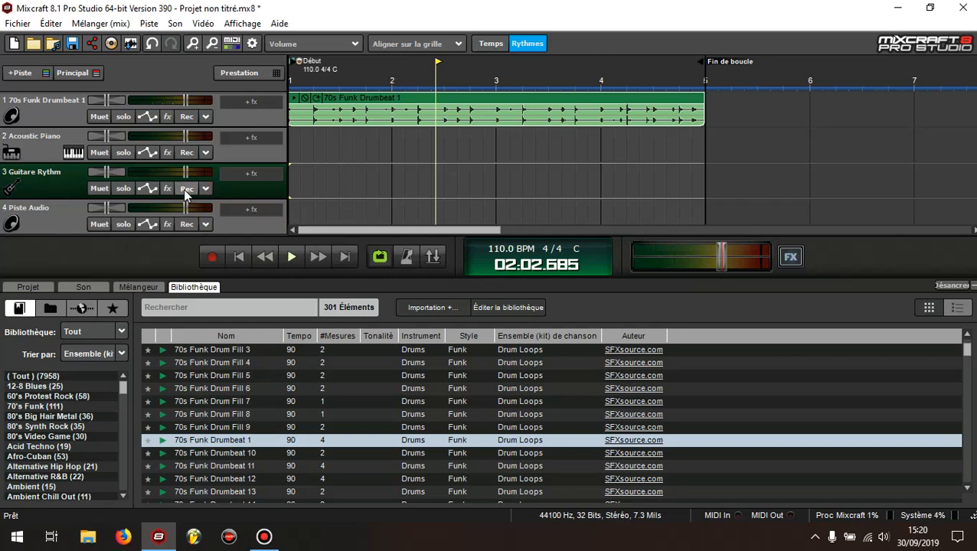
{"action": "left_click", "coordinate": [183, 188]}
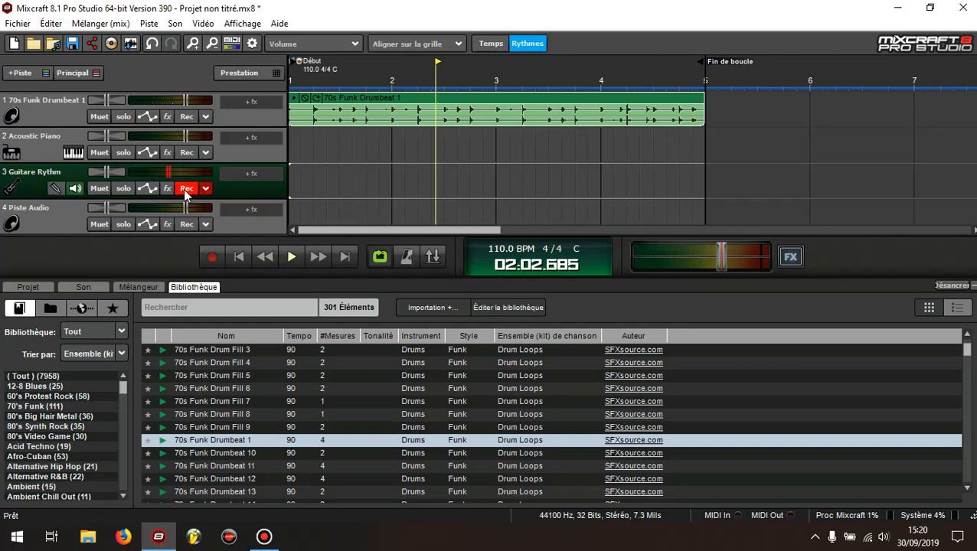
Turn off loop playback with the playhead at the project start, and look at the metronome settings without changing them.
{"action": "left_click", "coordinate": [425, 101]}
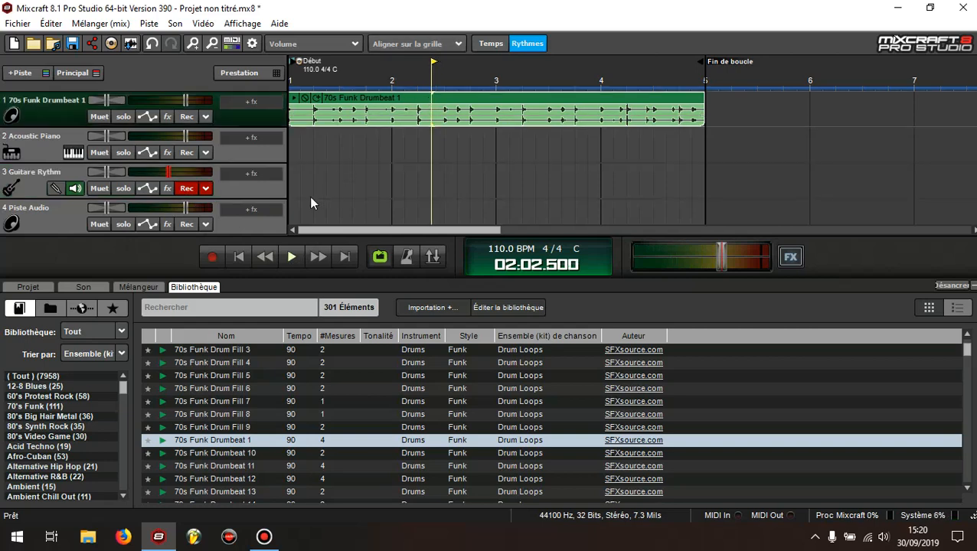
{"action": "left_click", "coordinate": [239, 258]}
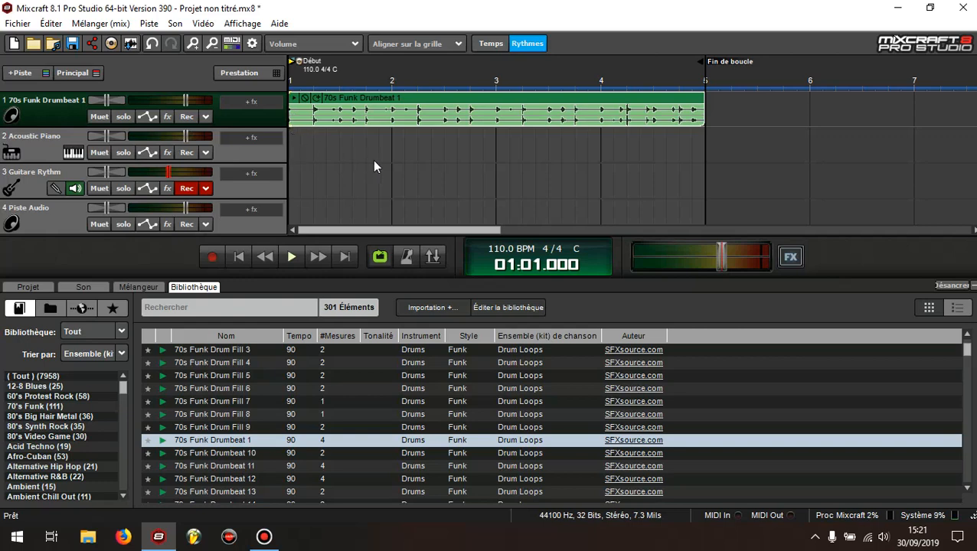
{"action": "left_click", "coordinate": [381, 260]}
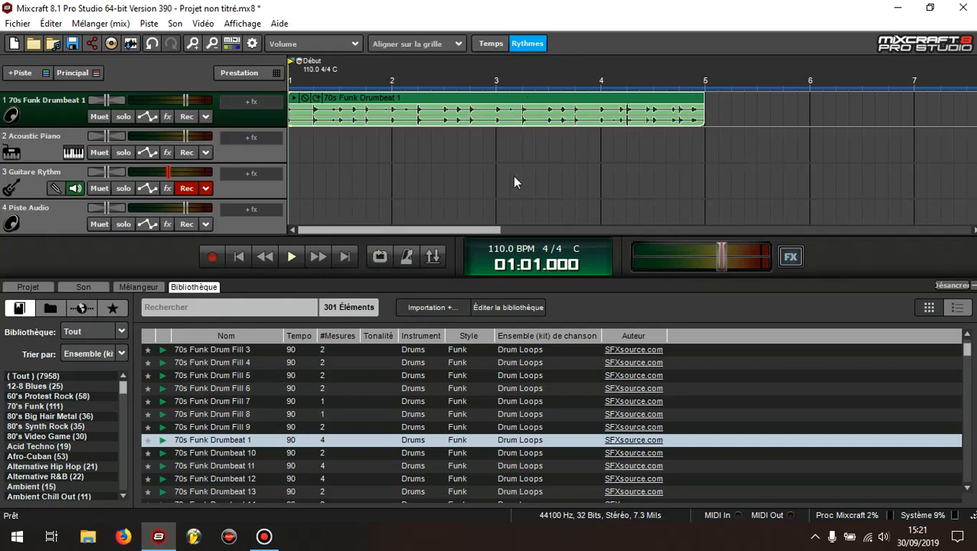
{"action": "left_click", "coordinate": [707, 176]}
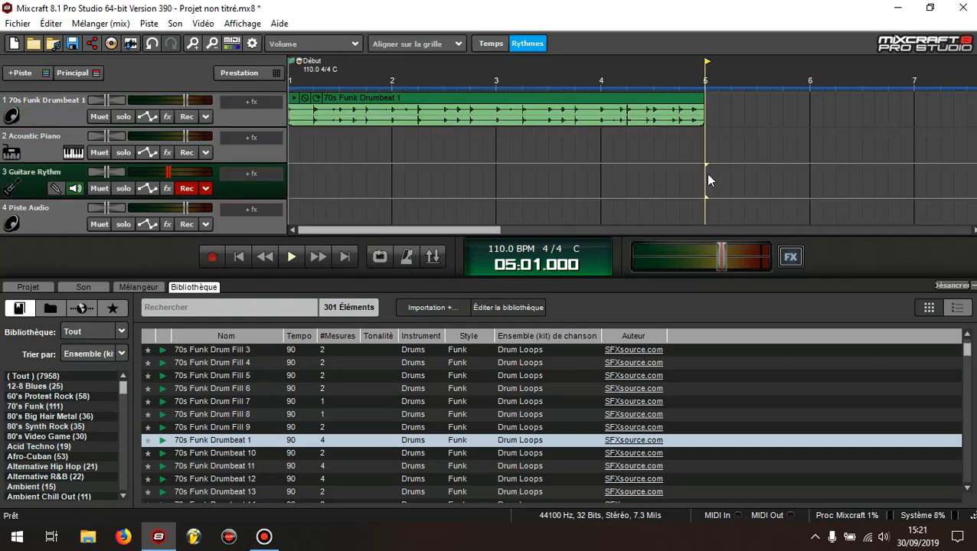
{"action": "left_click", "coordinate": [238, 256]}
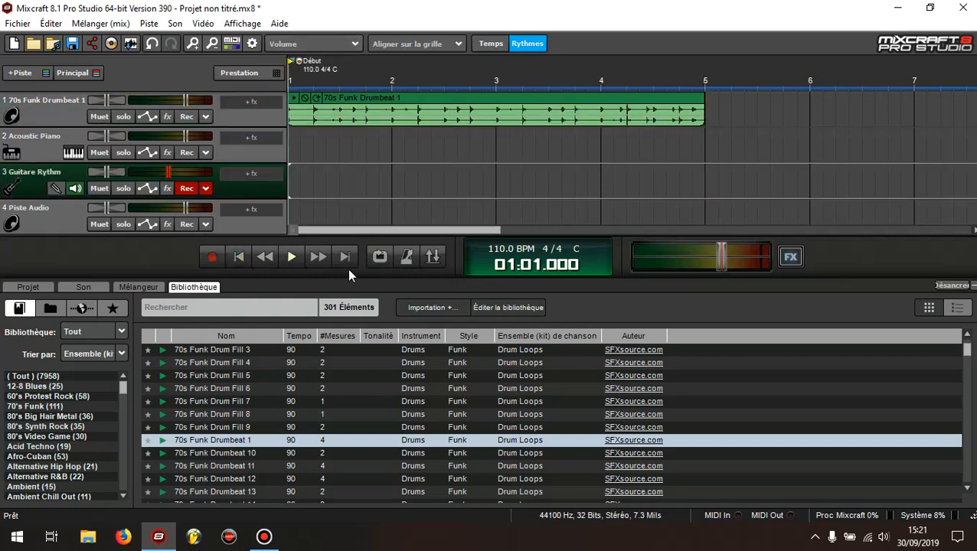
{"action": "left_click", "coordinate": [412, 261]}
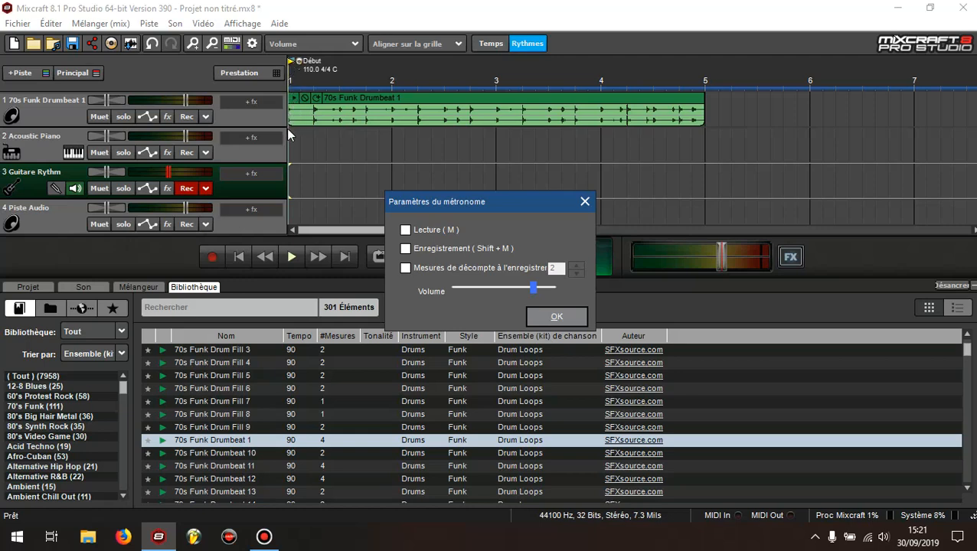
{"action": "left_click", "coordinate": [585, 202]}
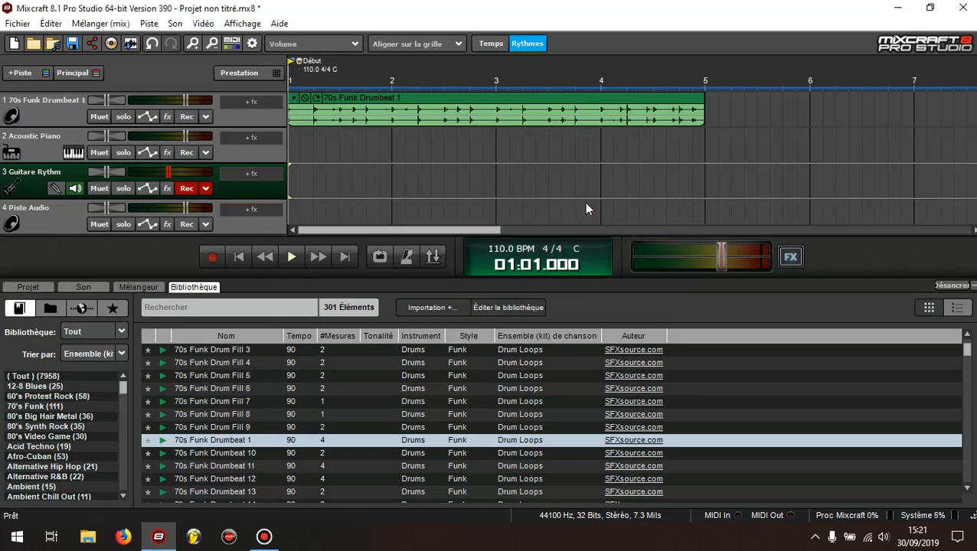
Paste a copy of the 70s Funk Drumbeat 1 clip at measure 5 of the drum track.
{"action": "left_click", "coordinate": [572, 97]}
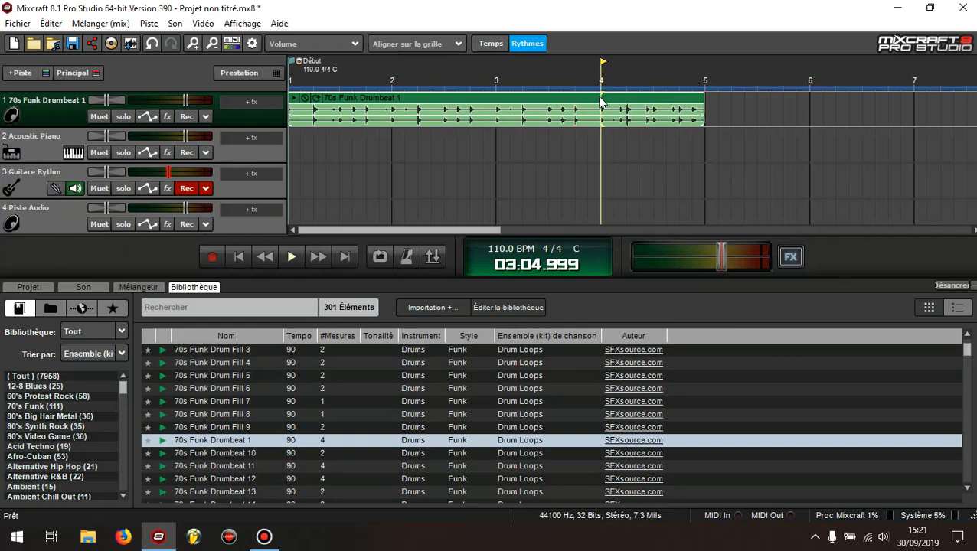
{"action": "left_click", "coordinate": [704, 117]}
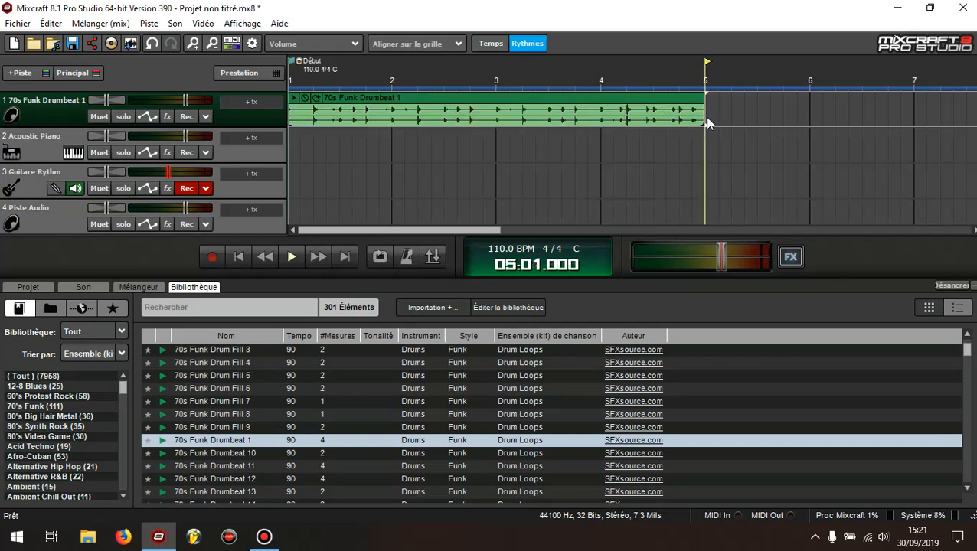
{"action": "key", "text": "ctrl+v"}
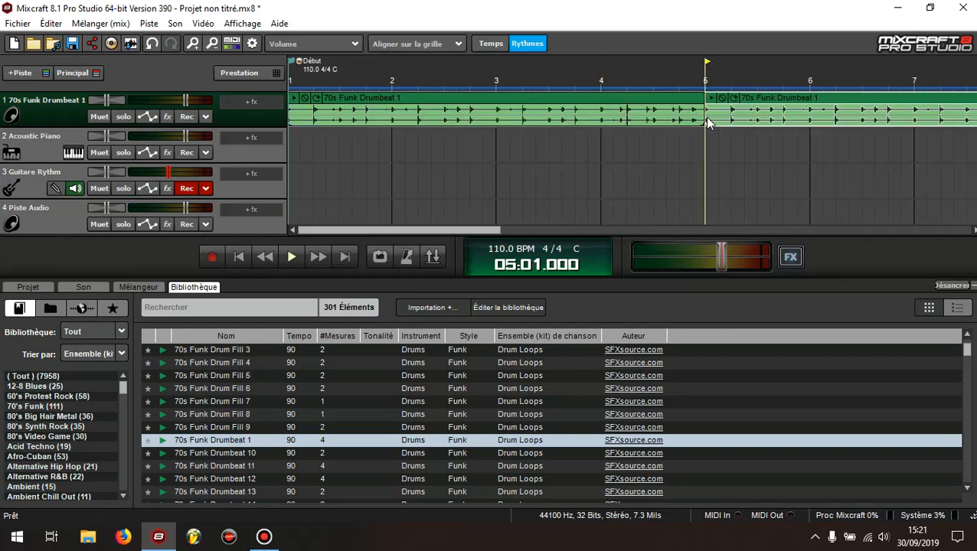
{"action": "left_click", "coordinate": [418, 103]}
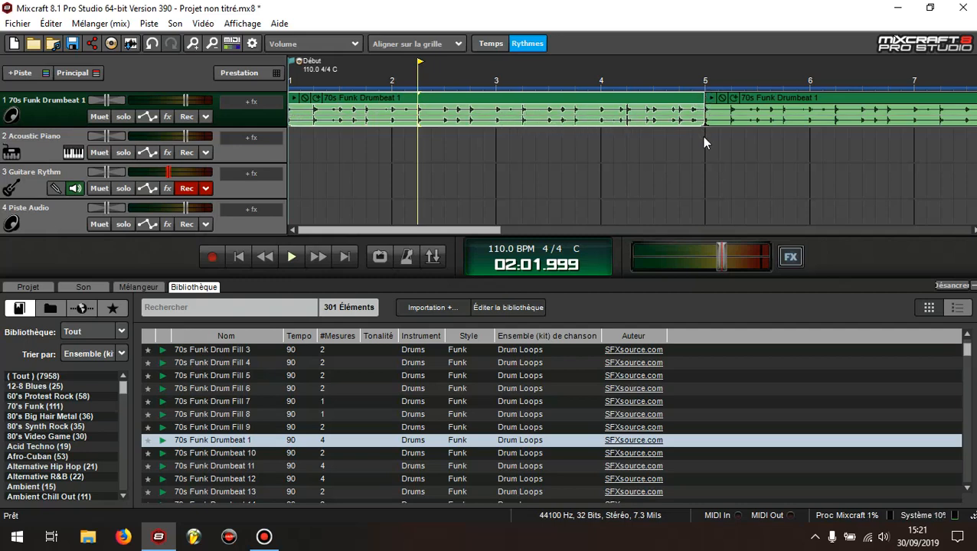
{"action": "left_click", "coordinate": [407, 257]}
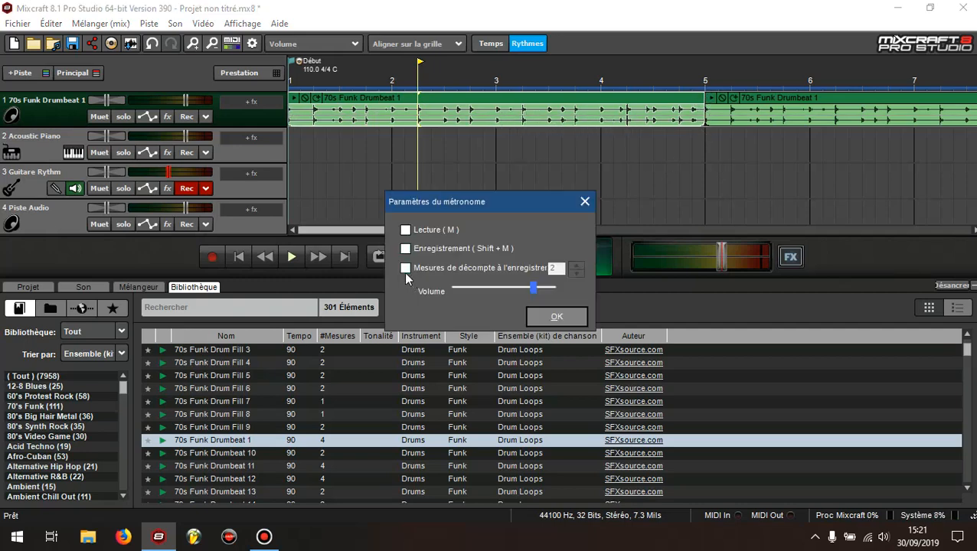
{"action": "left_click", "coordinate": [585, 201]}
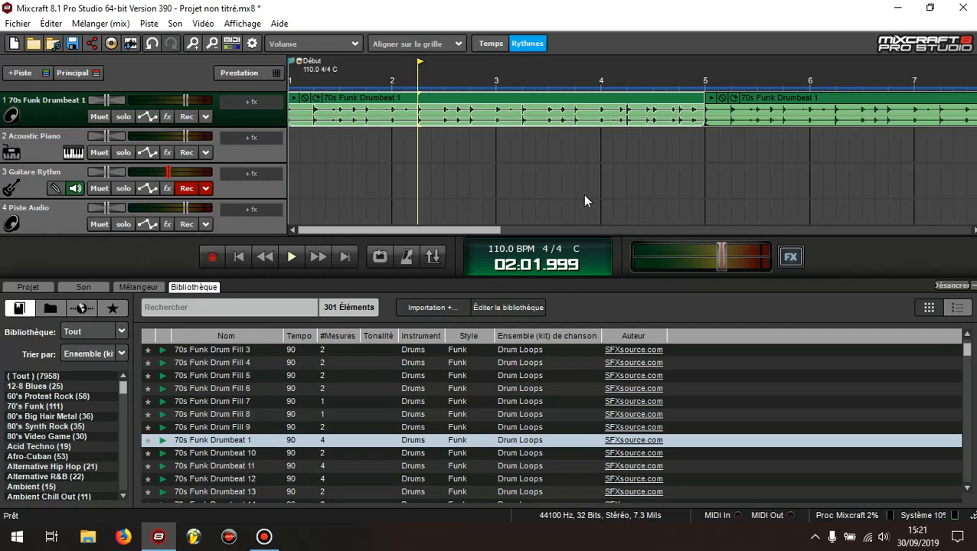
Delete the copied drum clip at measure 5 and return the playhead to the project start.
{"action": "left_click", "coordinate": [498, 76]}
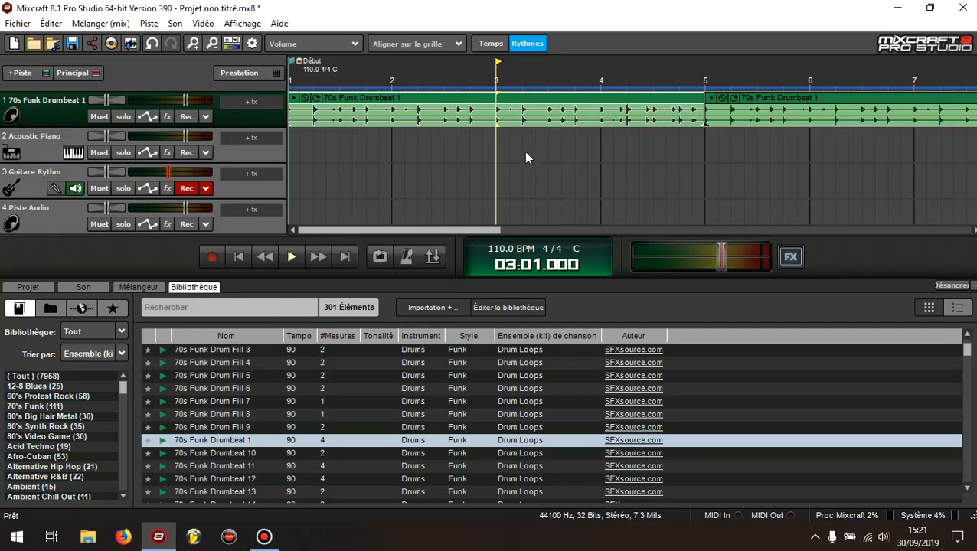
{"action": "left_click", "coordinate": [812, 80]}
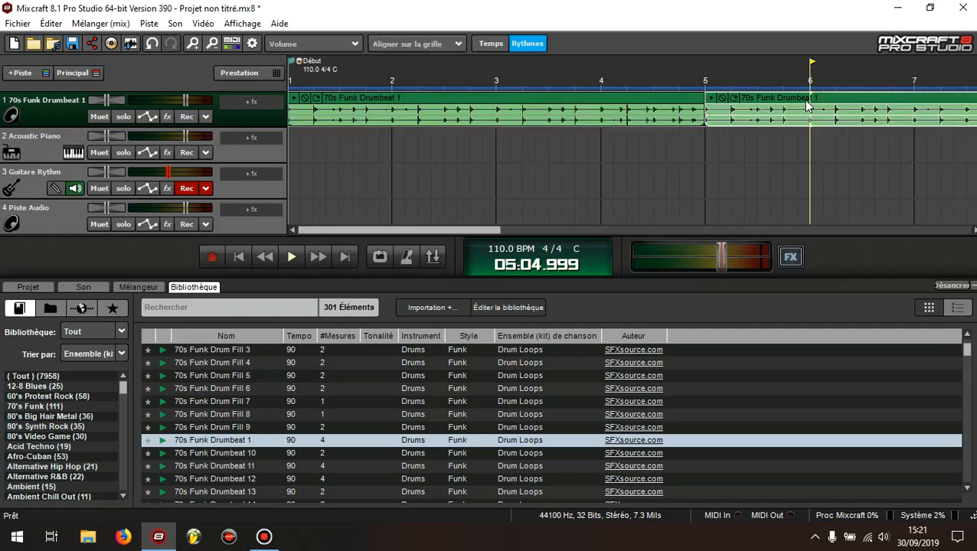
{"action": "key", "text": "Delete"}
{"action": "left_click", "coordinate": [239, 256]}
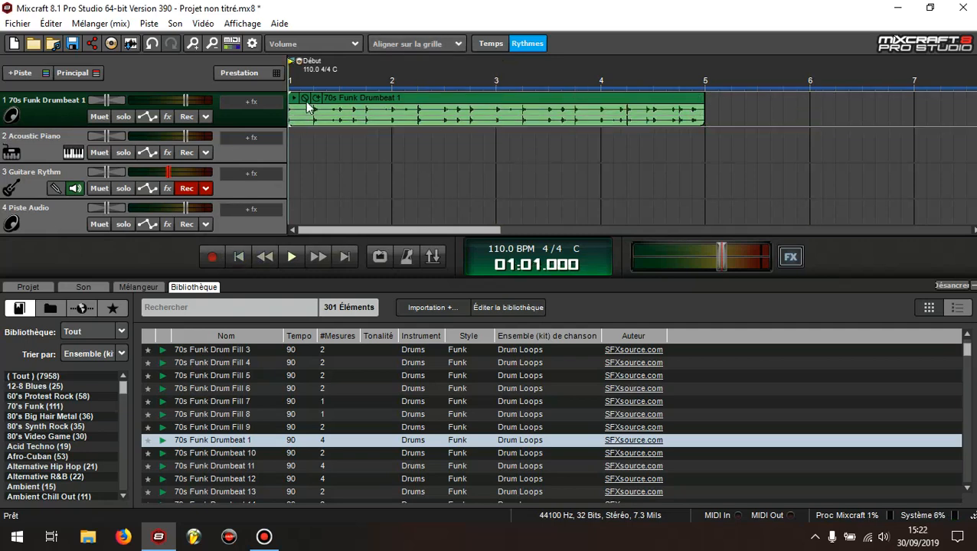
Enable a count-in of 2 measures before recording in the metronome settings and apply it.
{"action": "left_click", "coordinate": [410, 258]}
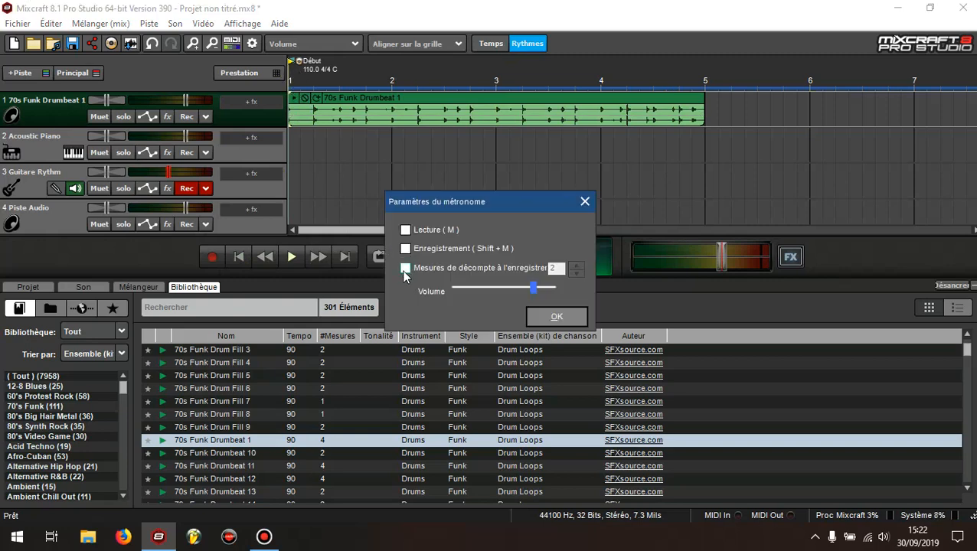
{"action": "left_click", "coordinate": [405, 267]}
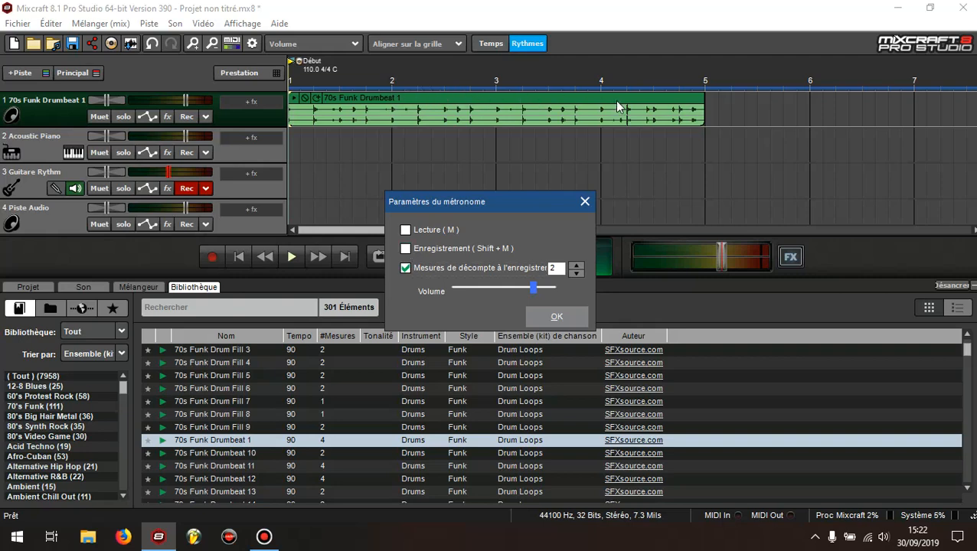
{"action": "left_click", "coordinate": [556, 313]}
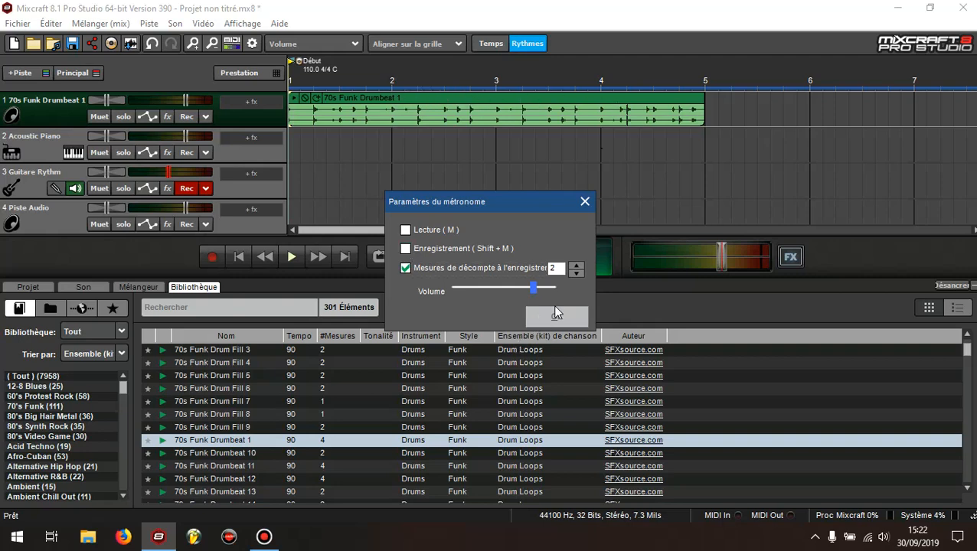
{"action": "left_click", "coordinate": [557, 317]}
{"action": "left_click", "coordinate": [558, 317]}
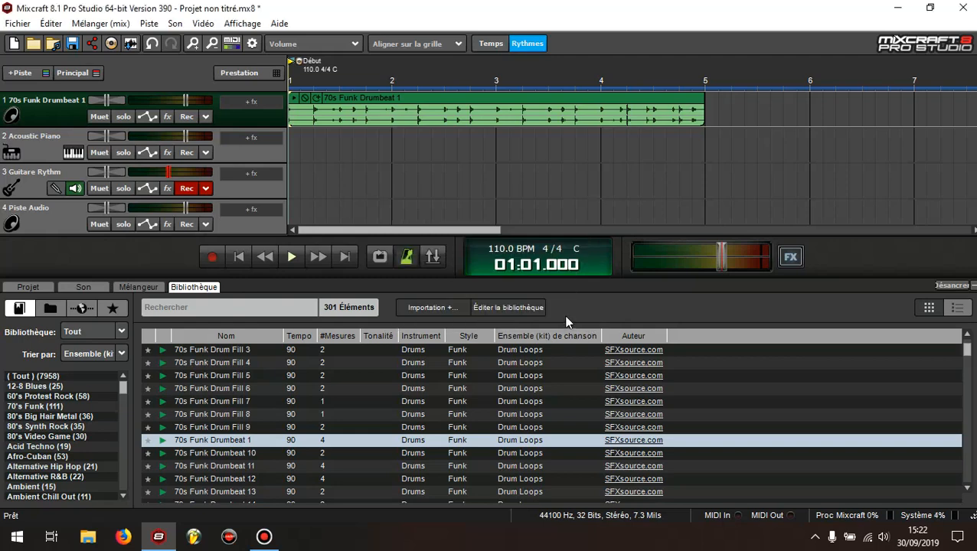
Record a short rhythm guitar take of about two and a half measures and delete the recorded clip.
{"action": "left_click", "coordinate": [212, 259]}
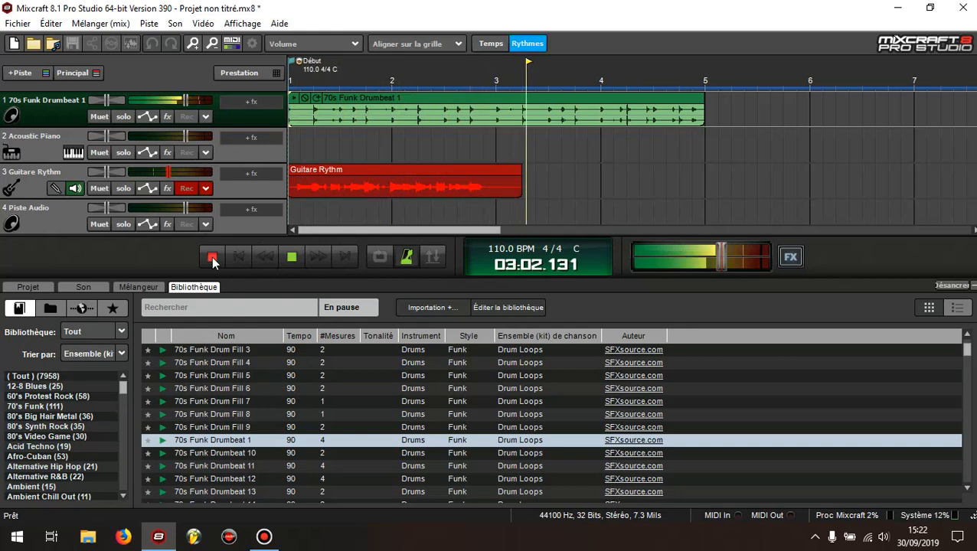
{"action": "left_click", "coordinate": [212, 258]}
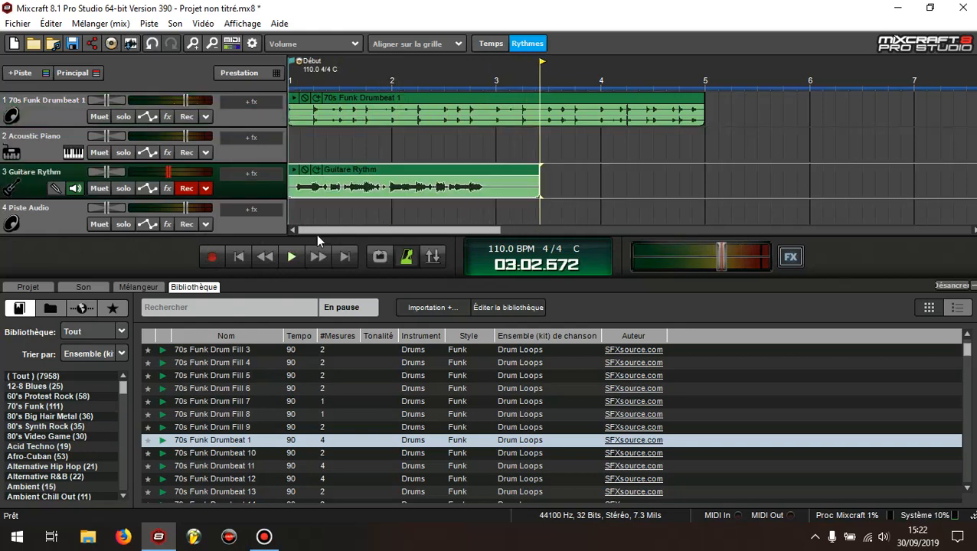
{"action": "left_click", "coordinate": [380, 180]}
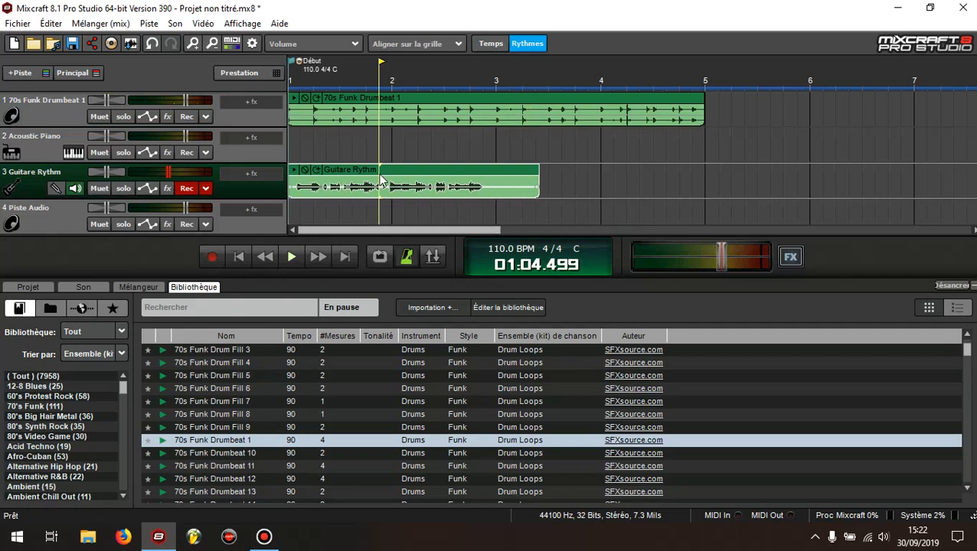
{"action": "key", "text": "Delete"}
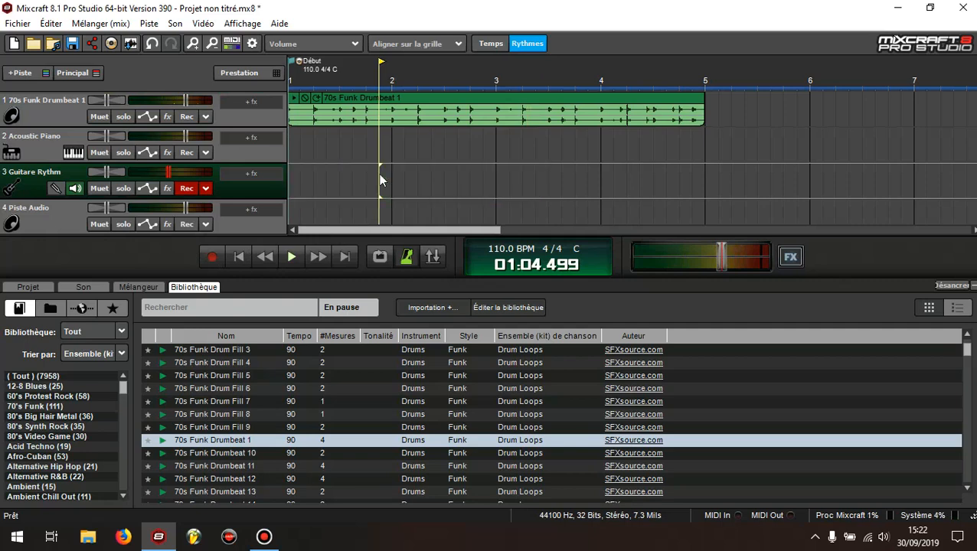
Record a new rhythm guitar take on the Guitare Rythm track from the project start to just past measure 5.
{"action": "left_click", "coordinate": [241, 258]}
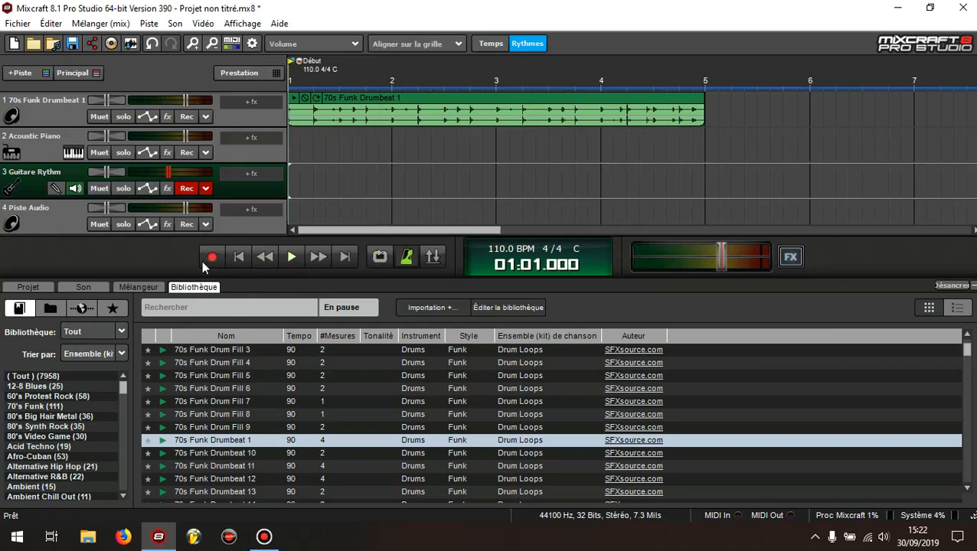
{"action": "left_click", "coordinate": [209, 262]}
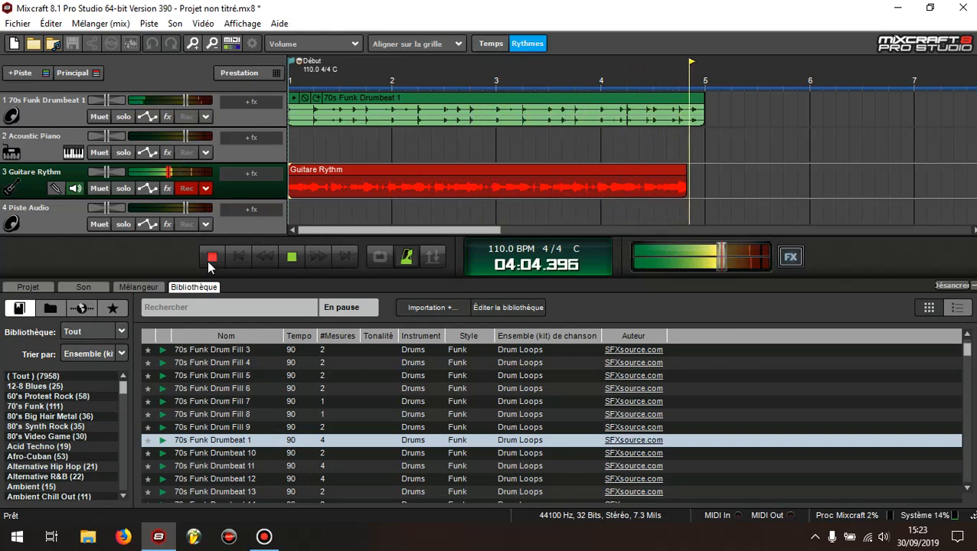
{"action": "left_click", "coordinate": [208, 263]}
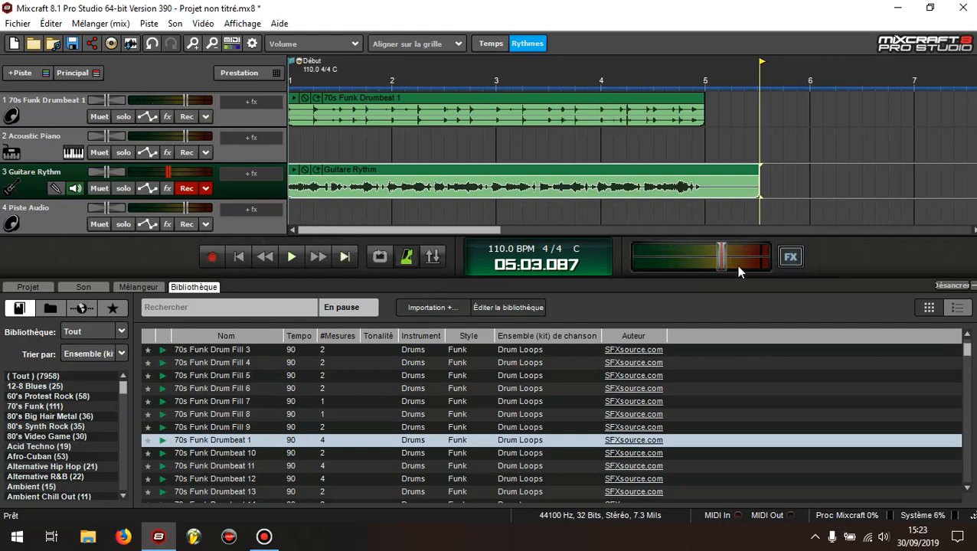
Disarm the Guitare Rythm track and trim the end of its recorded clip to measure 5, matching the drum clip.
{"action": "left_click", "coordinate": [184, 189]}
{"action": "left_click_drag", "start_coordinate": [757, 173], "coordinate": [708, 179]}
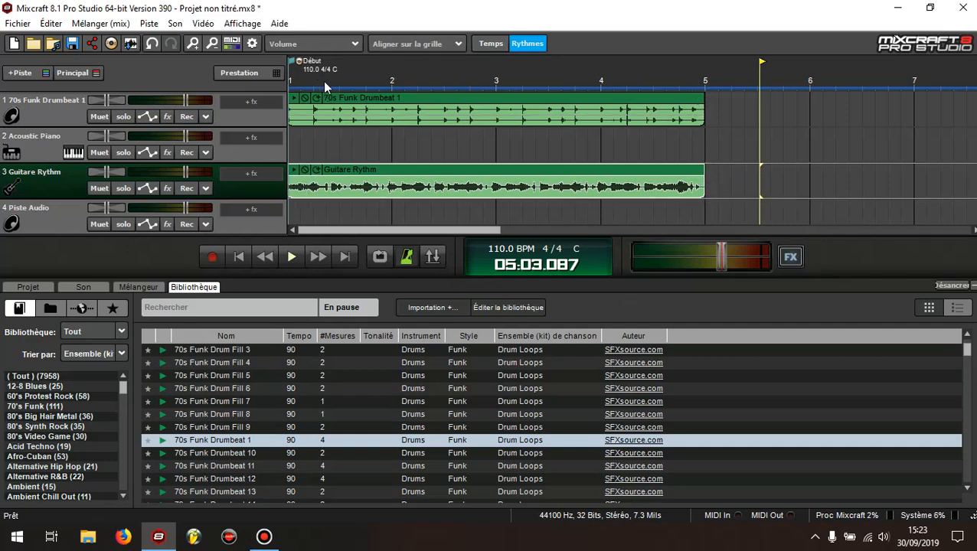
Turn off the recording count-in in the metronome settings and enable loop playback over the four-measure drum clip.
{"action": "left_click", "coordinate": [379, 97]}
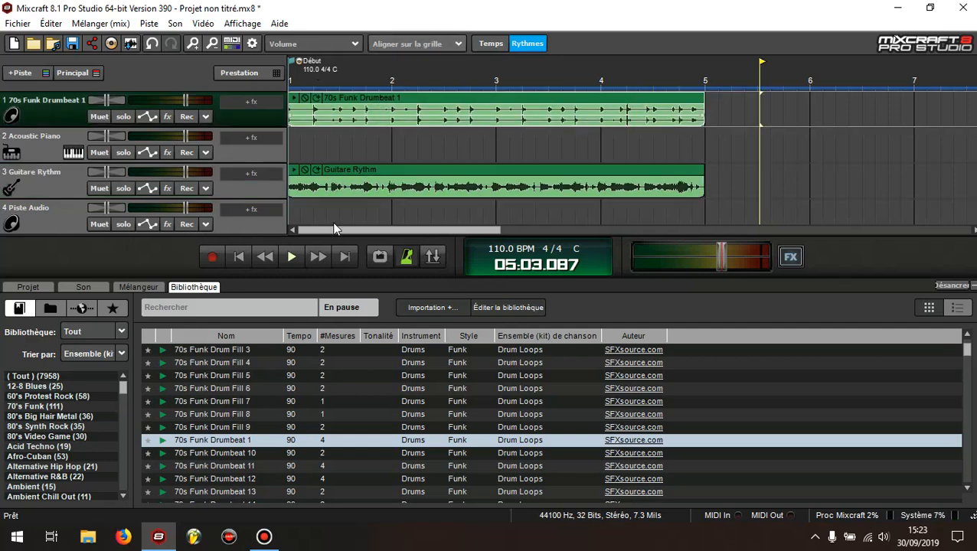
{"action": "left_click", "coordinate": [404, 261]}
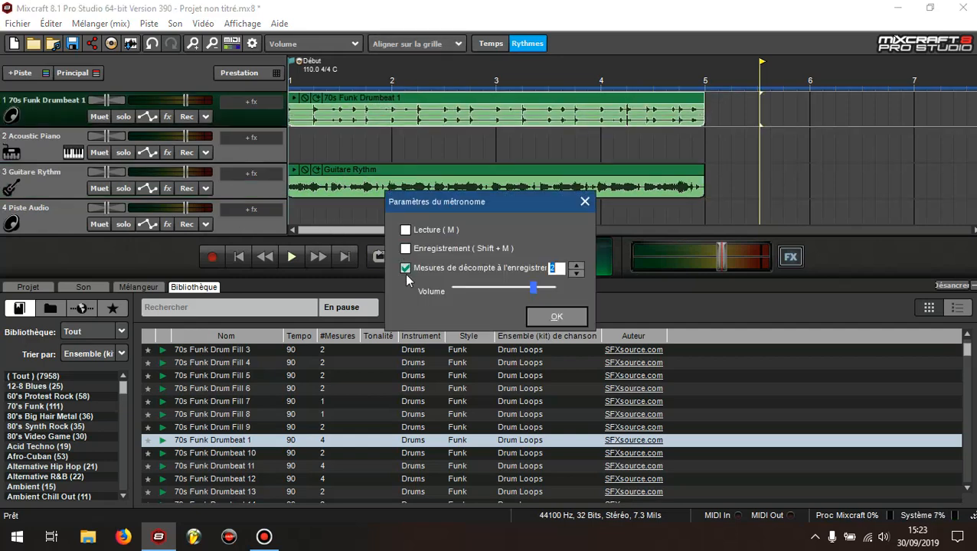
{"action": "left_click", "coordinate": [556, 316]}
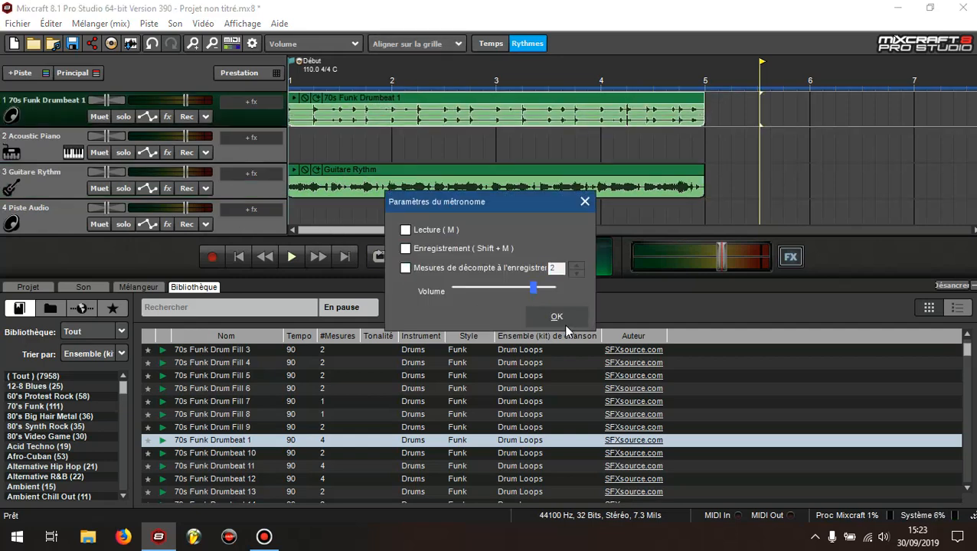
{"action": "left_click", "coordinate": [381, 258]}
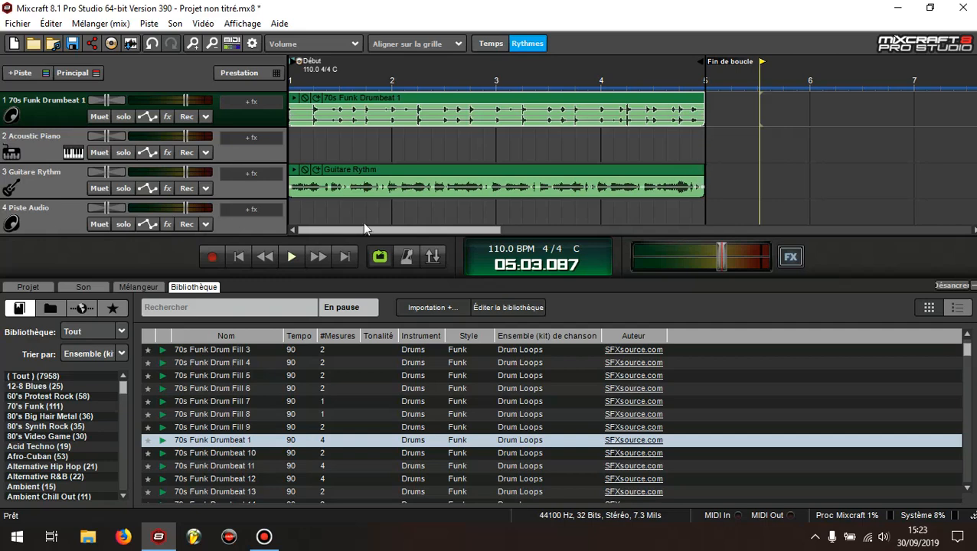
Play the drumbeat and the rhythm guitar take from the project start to review them, then stop and return to the start.
{"action": "left_click", "coordinate": [239, 257]}
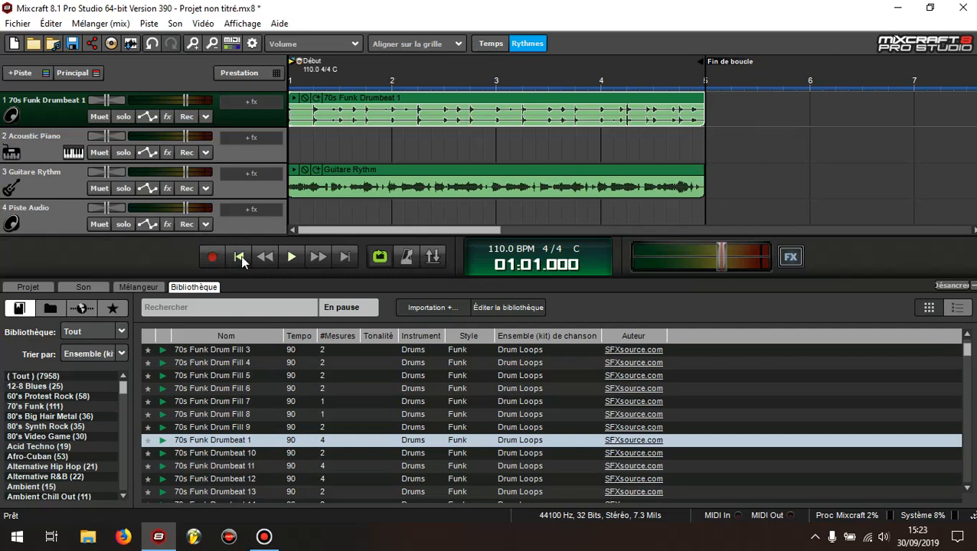
{"action": "left_click", "coordinate": [292, 258]}
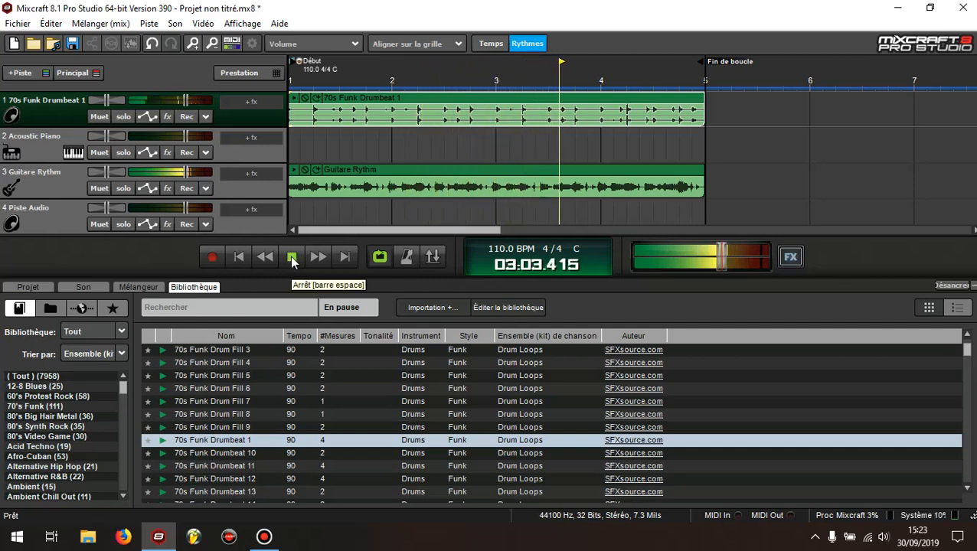
{"action": "left_click", "coordinate": [292, 260]}
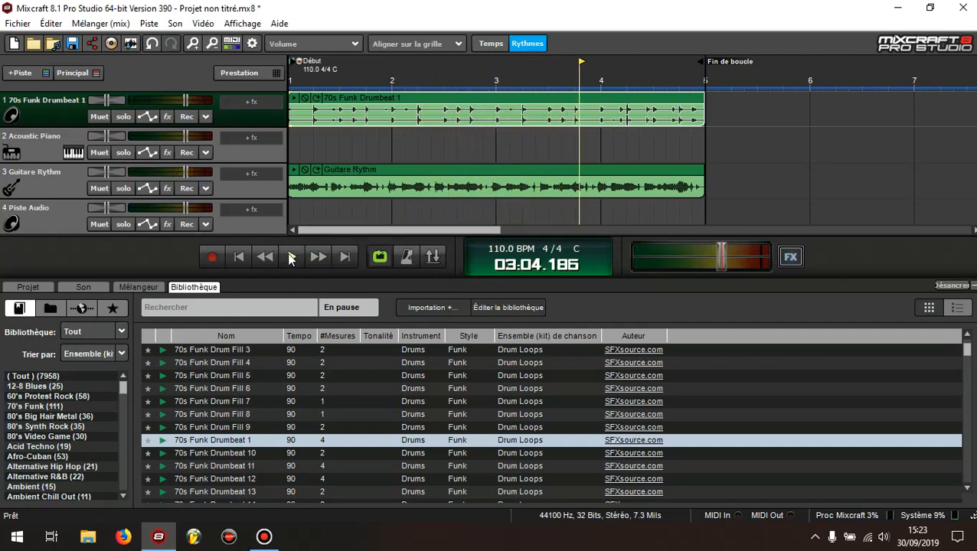
{"action": "left_click", "coordinate": [291, 258]}
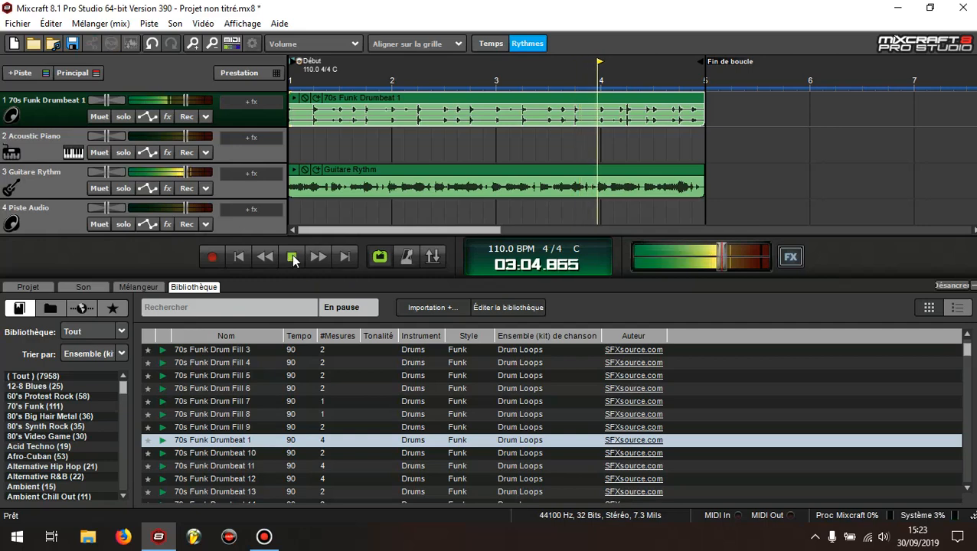
{"action": "left_click", "coordinate": [299, 257]}
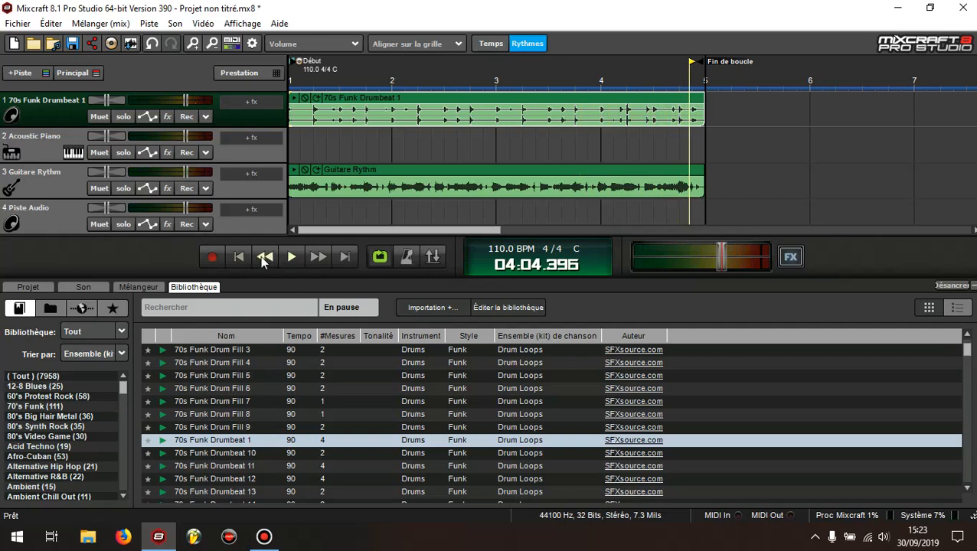
{"action": "left_click", "coordinate": [234, 262]}
Delete the recorded clip from the Guitare Rythm track and turn off loop playback.
{"action": "left_click", "coordinate": [435, 184]}
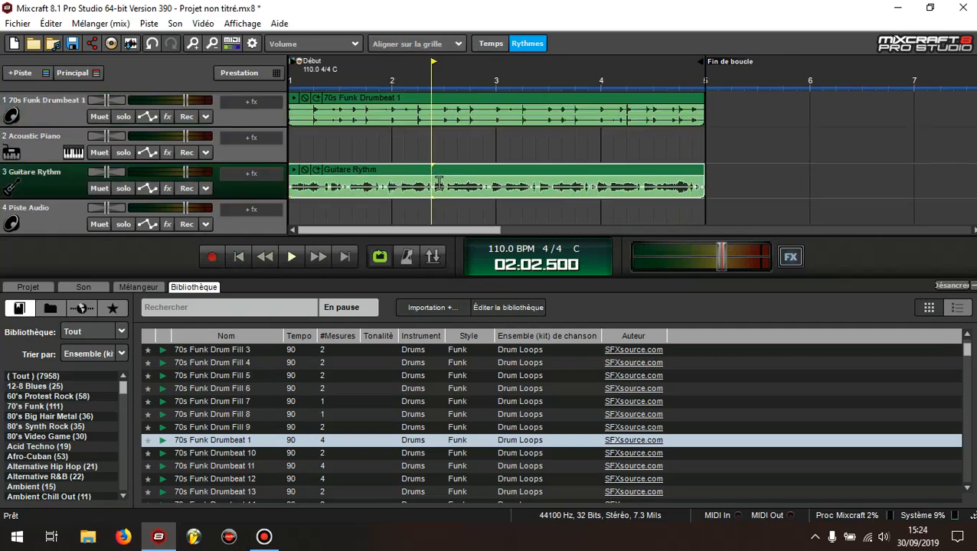
{"action": "key", "text": "Delete"}
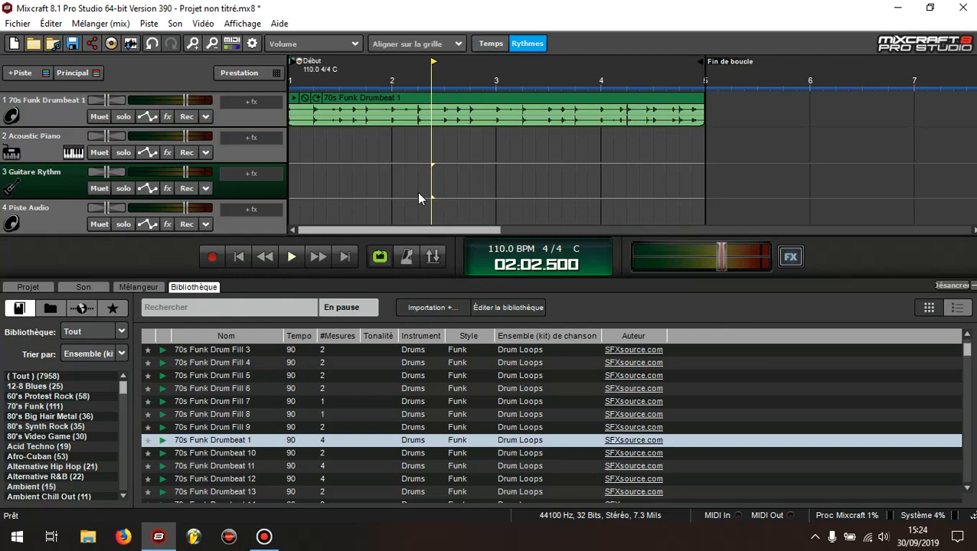
{"action": "left_click", "coordinate": [380, 259]}
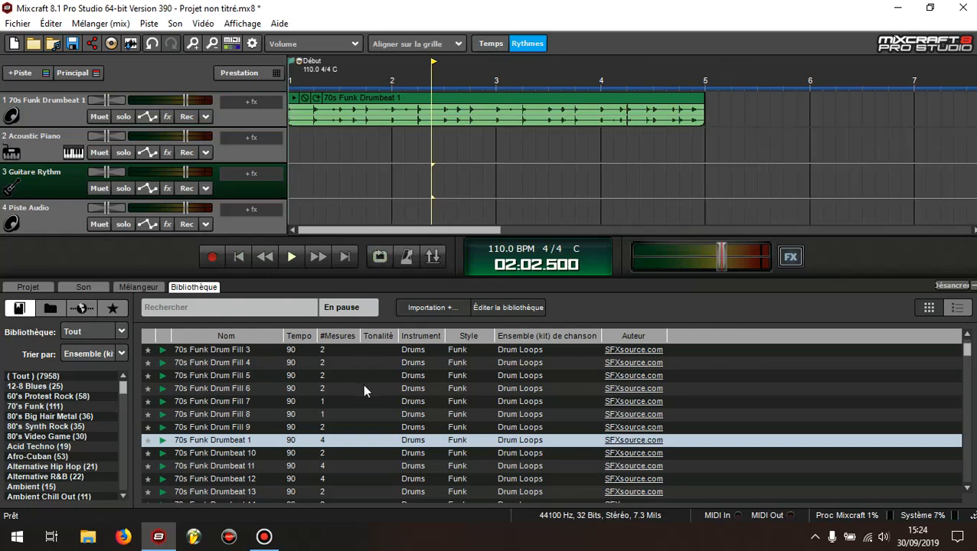
Show the mixer and enable the 2-measure recording count-in, with the playhead at the project start.
{"action": "left_click", "coordinate": [83, 287]}
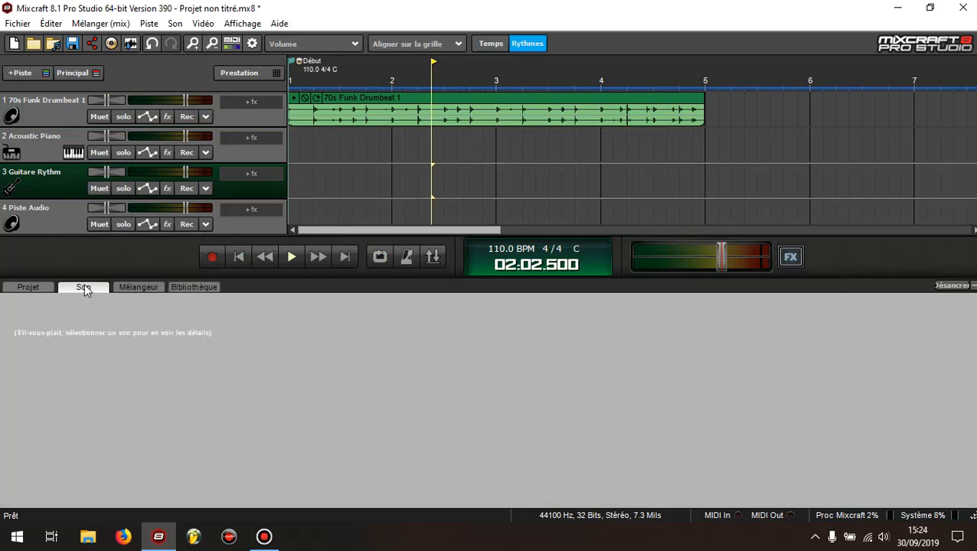
{"action": "left_click", "coordinate": [135, 288]}
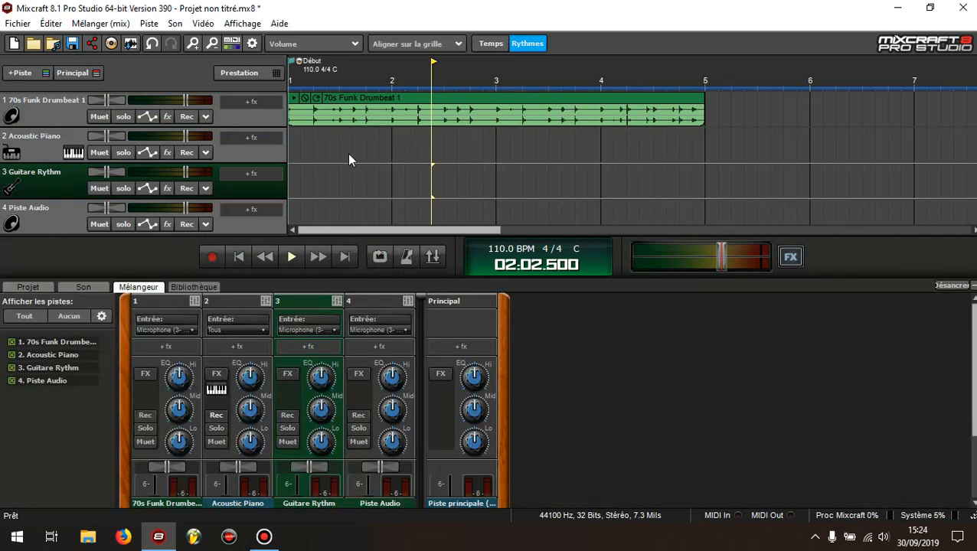
{"action": "left_click", "coordinate": [240, 258]}
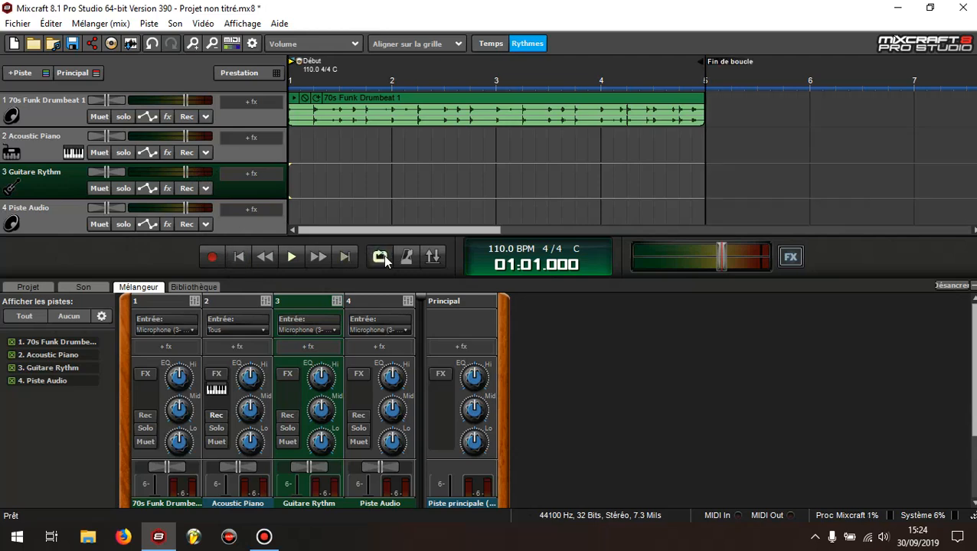
{"action": "left_click", "coordinate": [406, 255]}
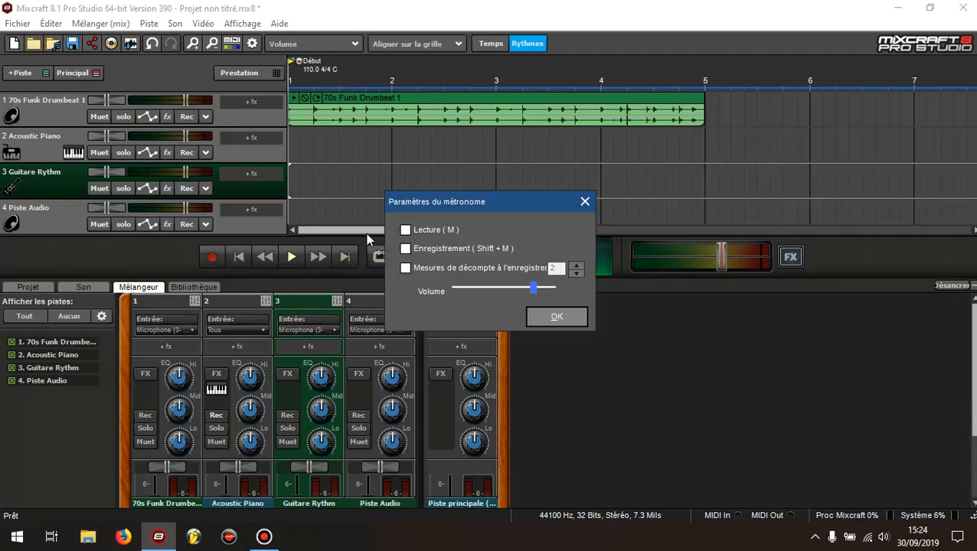
{"action": "left_click", "coordinate": [405, 269]}
{"action": "left_click", "coordinate": [557, 316]}
Arm the Guitare Rythm track and record a new guitar take from the project start to just past measure 5.
{"action": "left_click", "coordinate": [193, 188]}
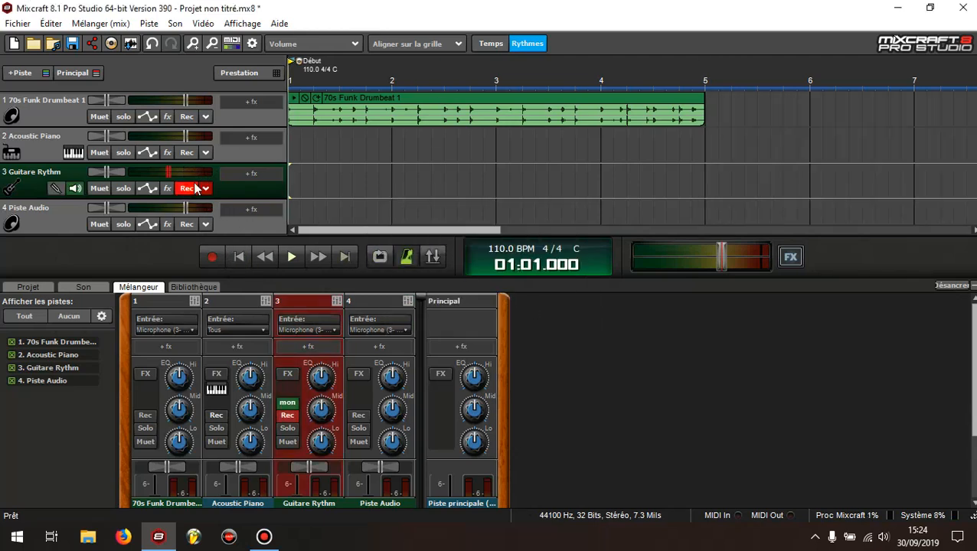
{"action": "left_click", "coordinate": [213, 257]}
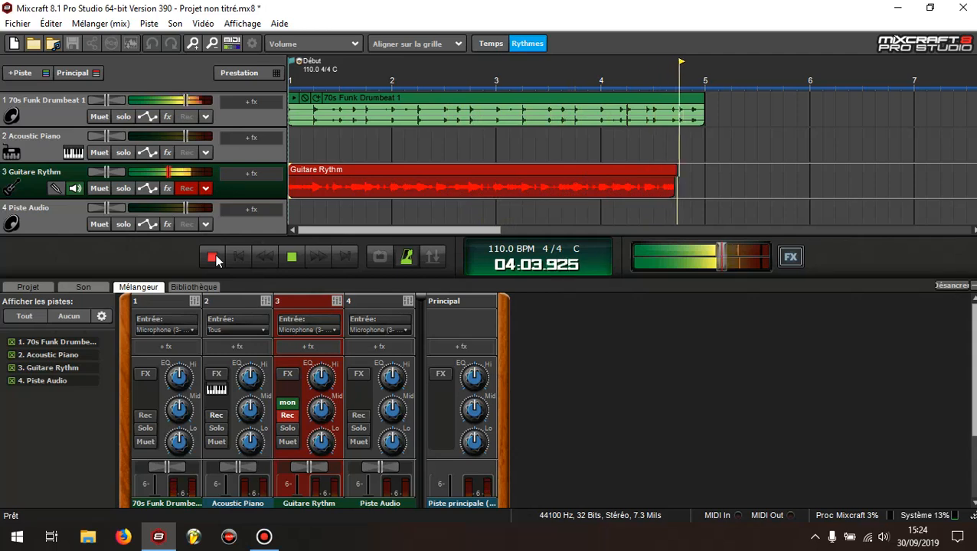
{"action": "left_click", "coordinate": [215, 258]}
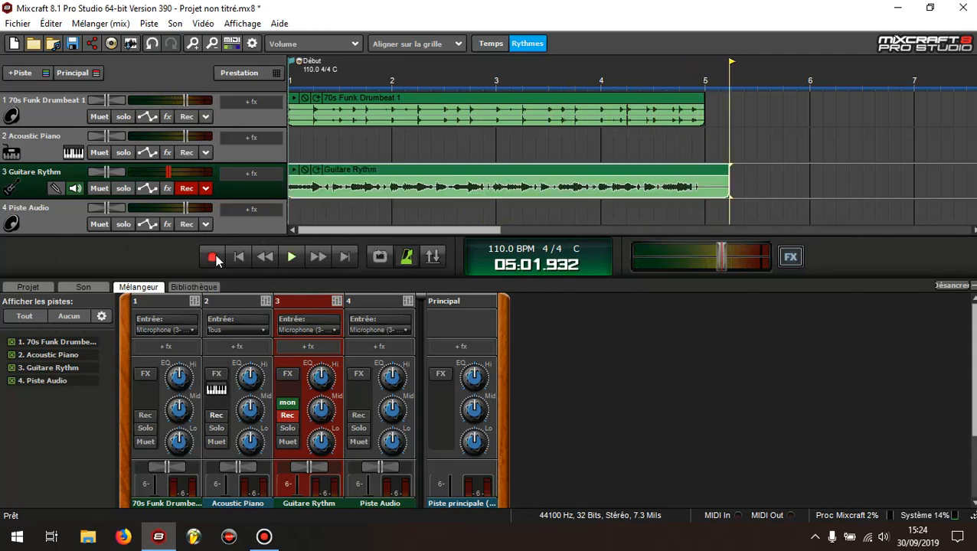
Turn off the recording count-in and trim the end of the new Guitare Rythm clip to measure 5.
{"action": "left_click", "coordinate": [403, 259]}
{"action": "left_click", "coordinate": [557, 317]}
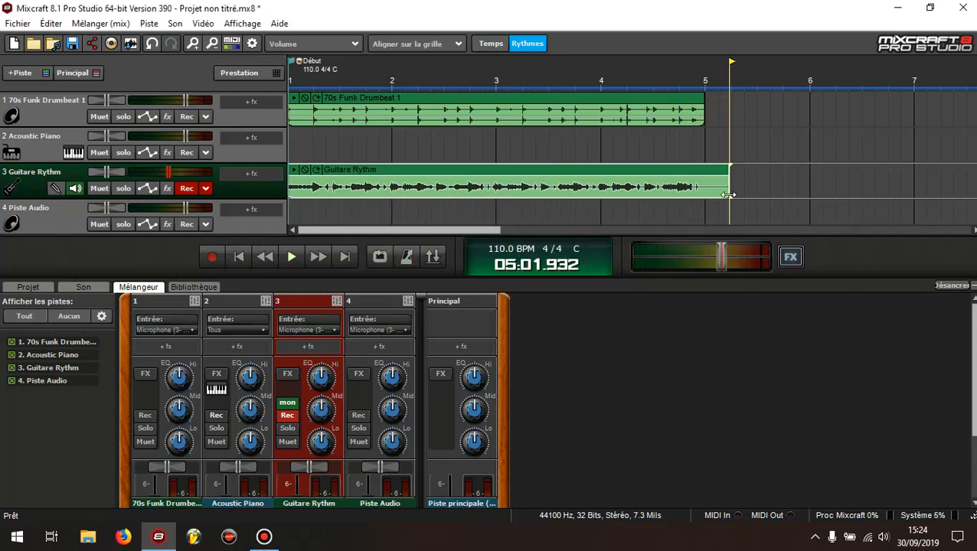
{"action": "left_click_drag", "start_coordinate": [727, 172], "coordinate": [707, 176]}
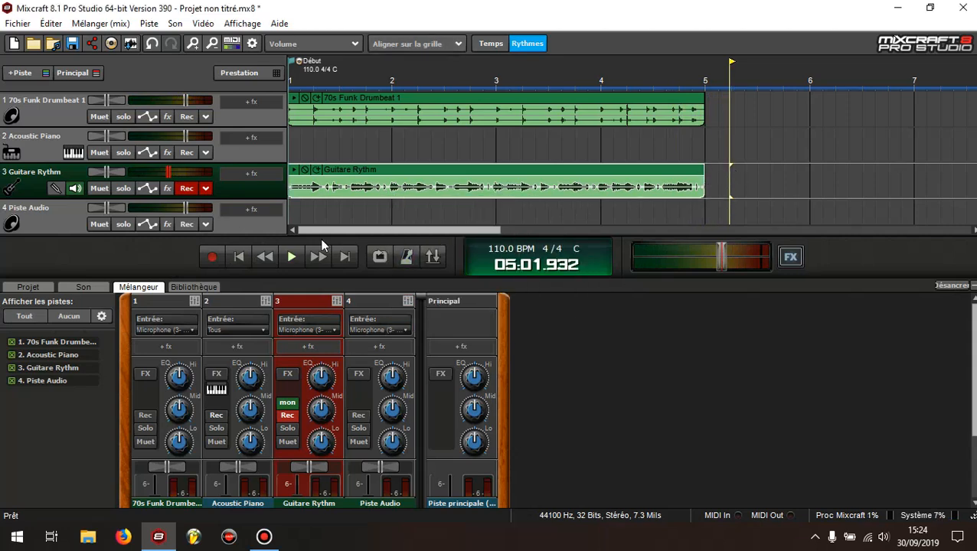
Disarm the Guitare Rythm track and play both clips from the project start with looping enabled.
{"action": "left_click", "coordinate": [178, 187]}
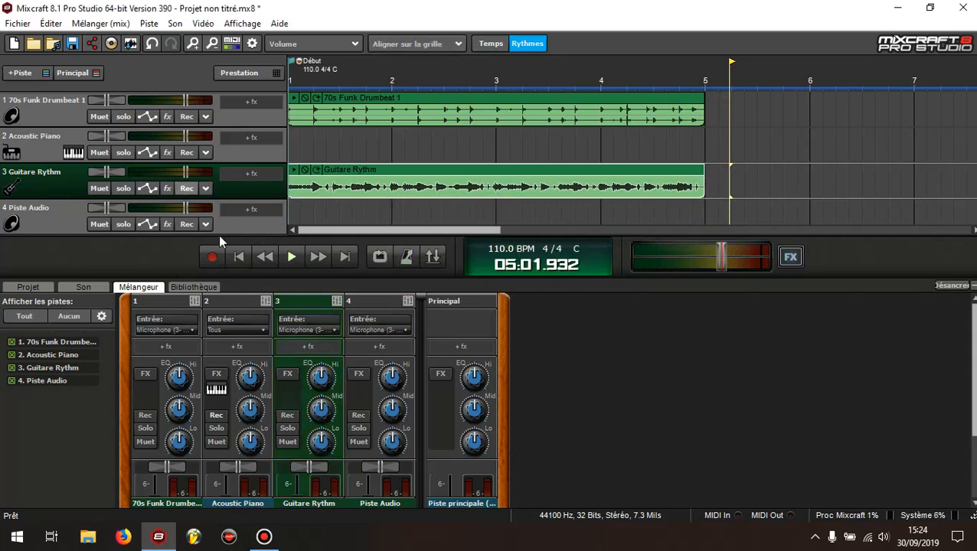
{"action": "left_click", "coordinate": [237, 258]}
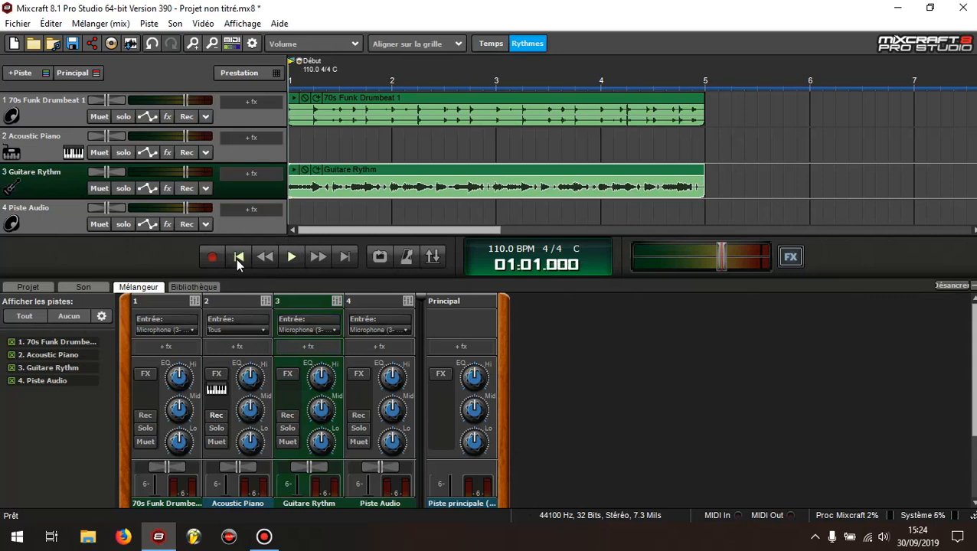
{"action": "left_click", "coordinate": [381, 257]}
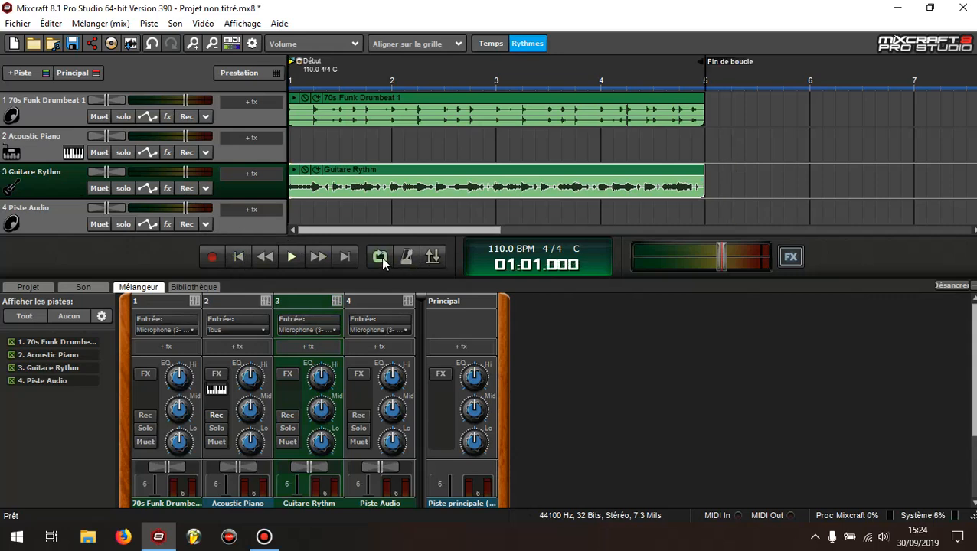
{"action": "left_click", "coordinate": [292, 257]}
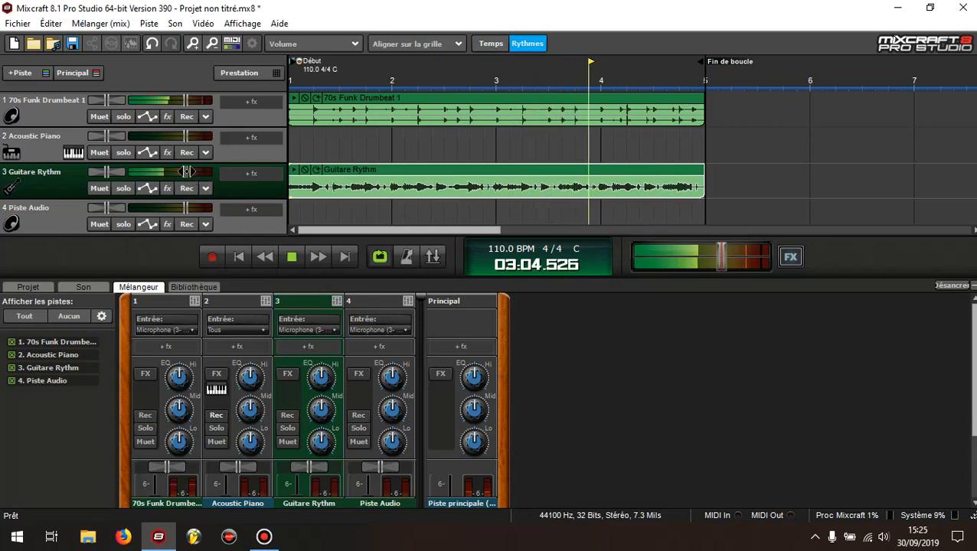
Lower the Guitare Rythm track's volume slightly during playback, then stop and turn off looping.
{"action": "mouse_move", "coordinate": [186, 172]}
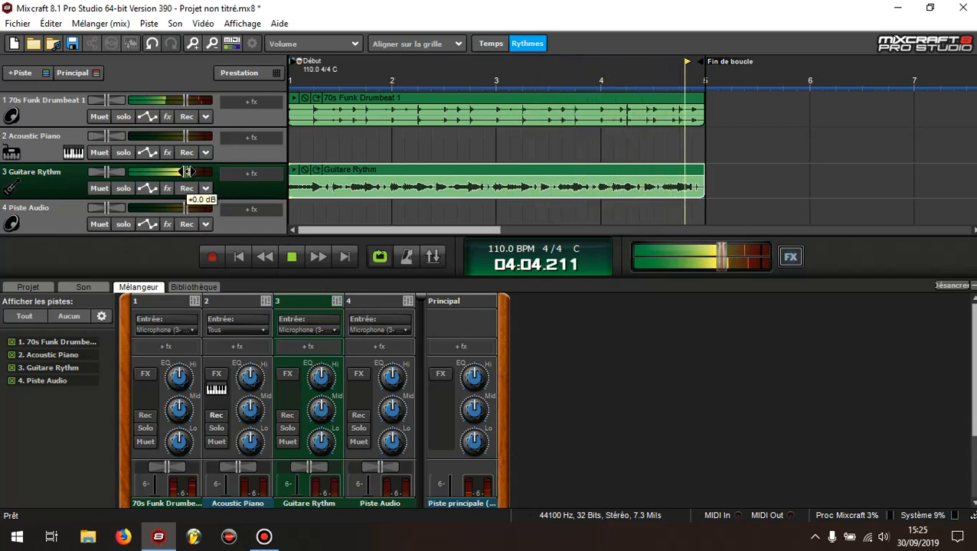
{"action": "left_click_drag", "start_coordinate": [186, 172], "coordinate": [178, 174]}
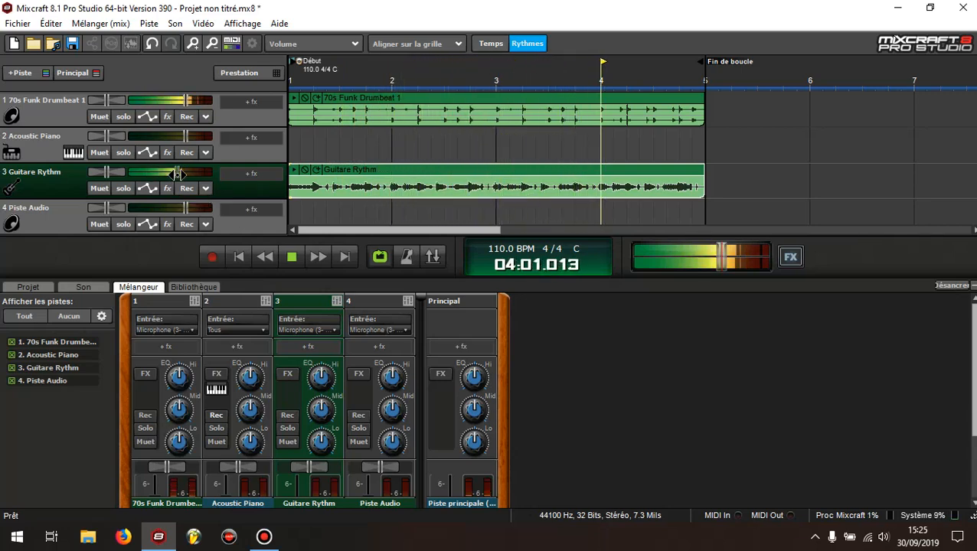
{"action": "left_click", "coordinate": [291, 258]}
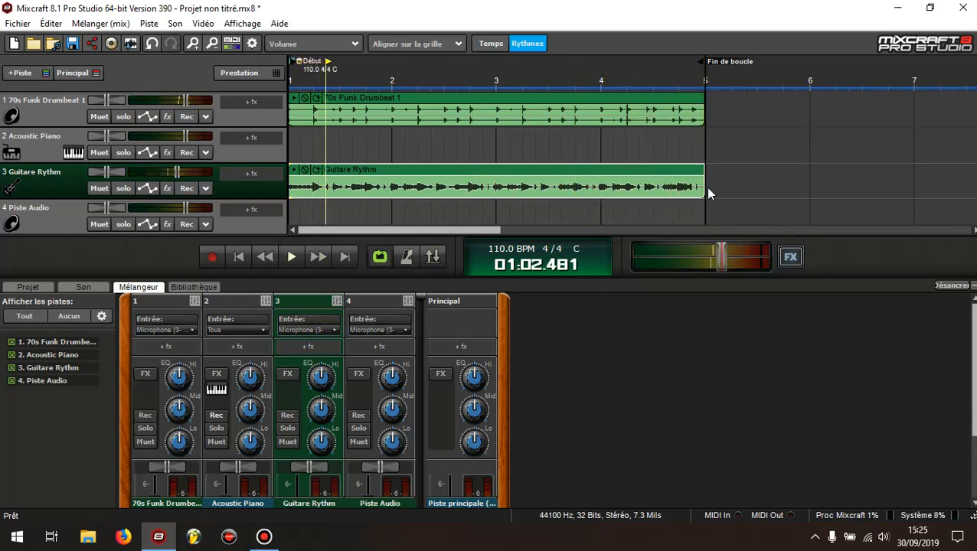
{"action": "left_click_drag", "start_coordinate": [699, 174], "coordinate": [702, 176]}
{"action": "left_click", "coordinate": [381, 260]}
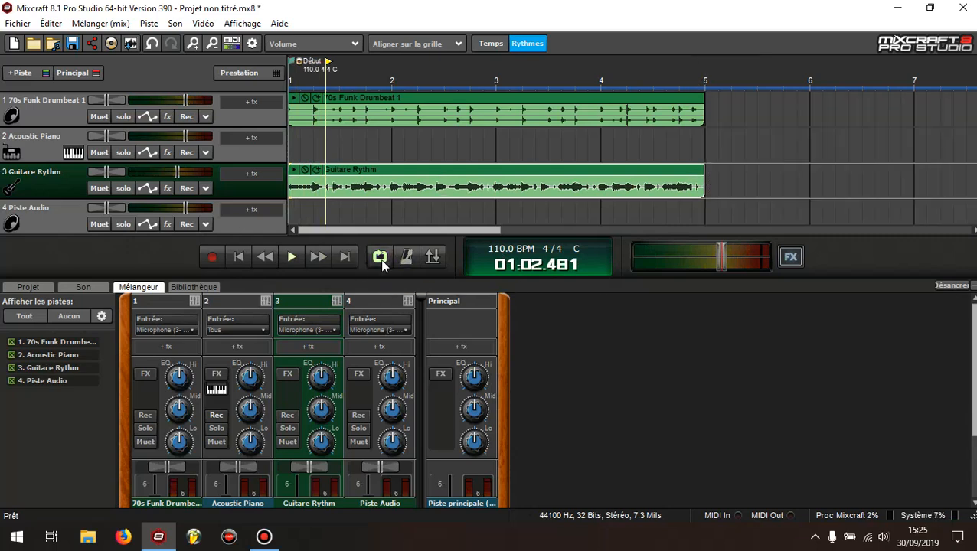
{"action": "left_click", "coordinate": [444, 166]}
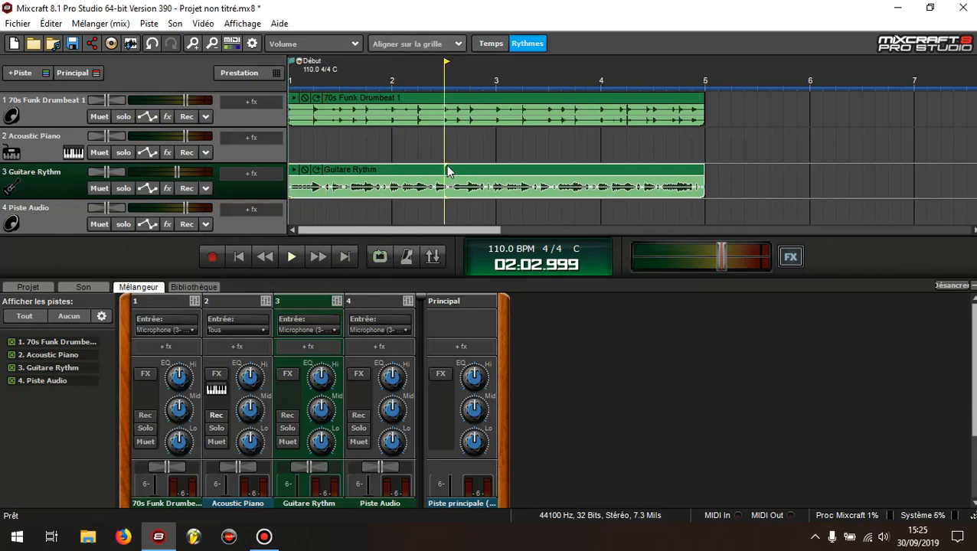
{"action": "left_click", "coordinate": [464, 96]}
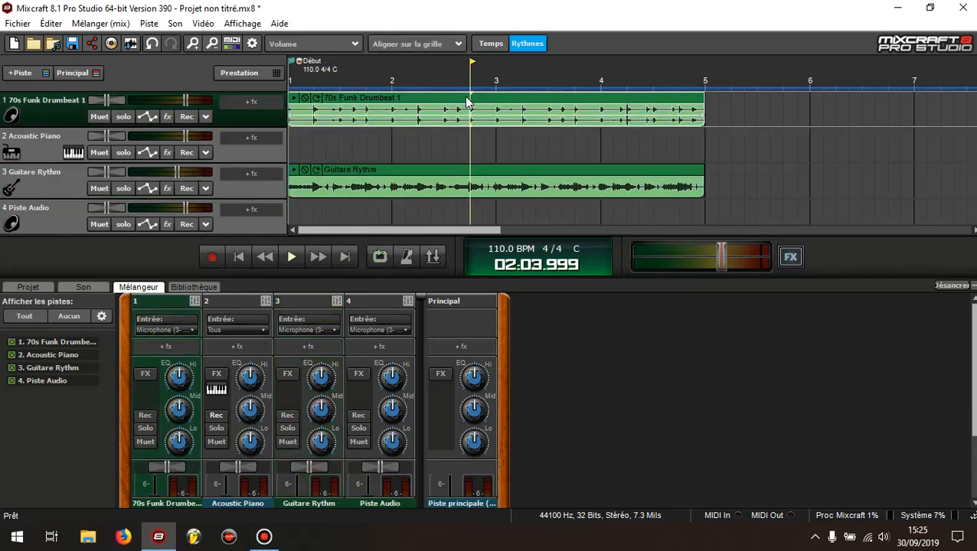
{"action": "left_click", "coordinate": [461, 174]}
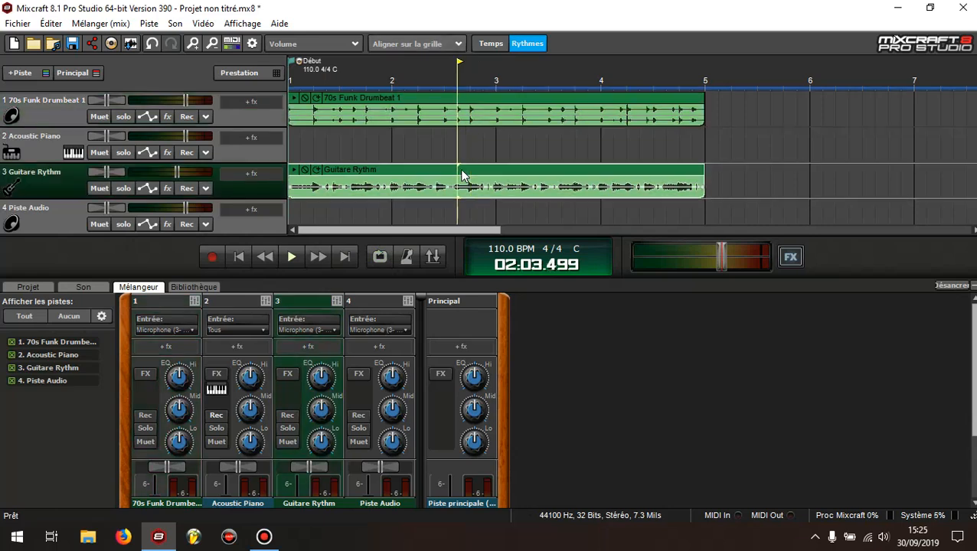
{"action": "left_click", "coordinate": [482, 99]}
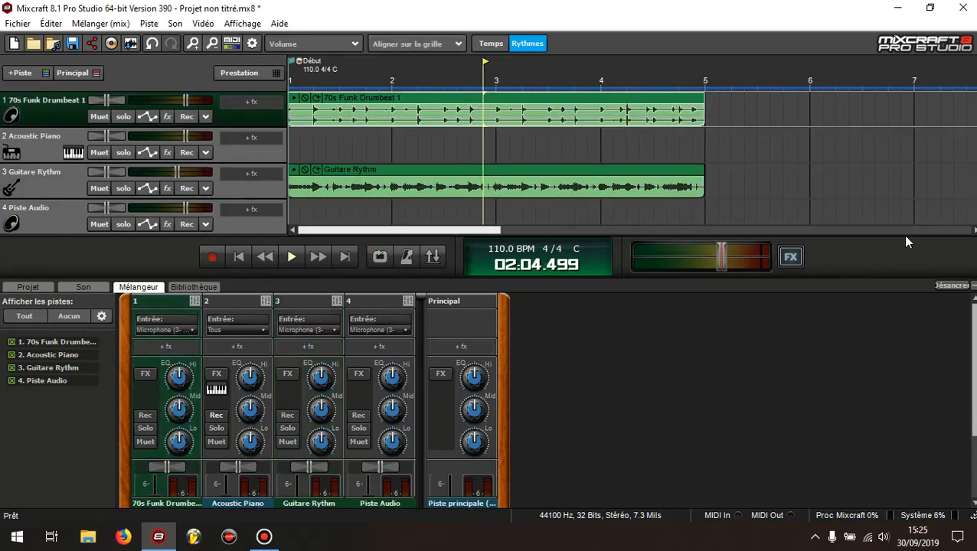
{"action": "left_click", "coordinate": [526, 111]}
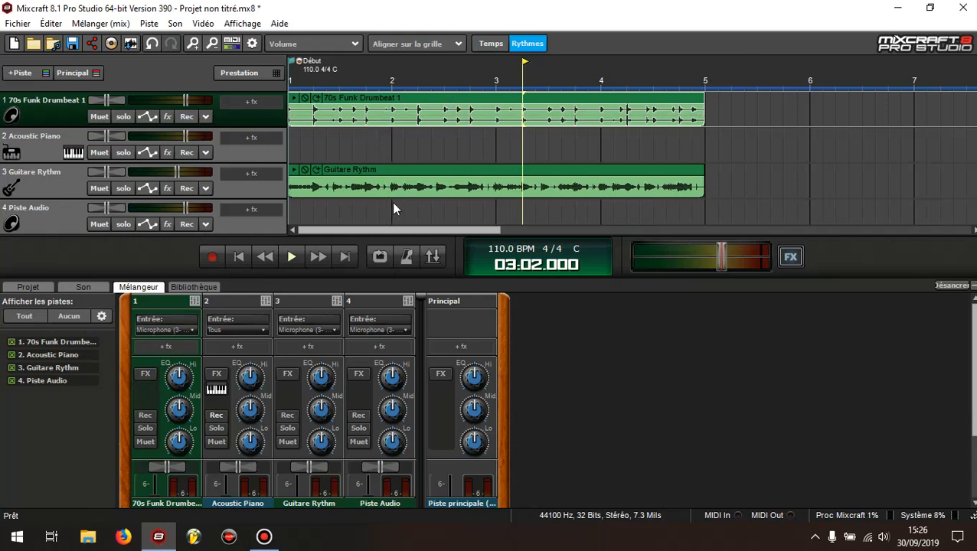
Move the Guitare Rythm clip along its track so that it starts at measure 5, where the drum clip ends.
{"action": "mouse_move", "coordinate": [403, 110]}
{"action": "left_mouse_down"}
{"action": "mouse_move", "coordinate": [437, 99]}
{"action": "mouse_move", "coordinate": [642, 98]}
{"action": "mouse_move", "coordinate": [395, 95]}
{"action": "left_mouse_up"}
{"action": "left_click_drag", "start_coordinate": [405, 177], "coordinate": [832, 173]}
{"action": "left_click", "coordinate": [824, 175]}
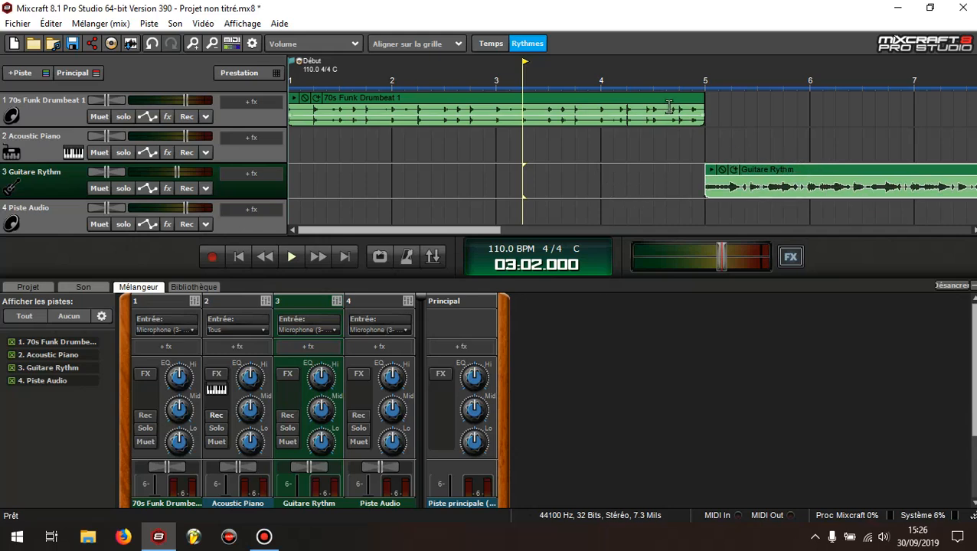
Move the Guitare Rythm clip back so that it starts at measure 1, aligned with the drum clip.
{"action": "left_click_drag", "start_coordinate": [866, 170], "coordinate": [451, 172]}
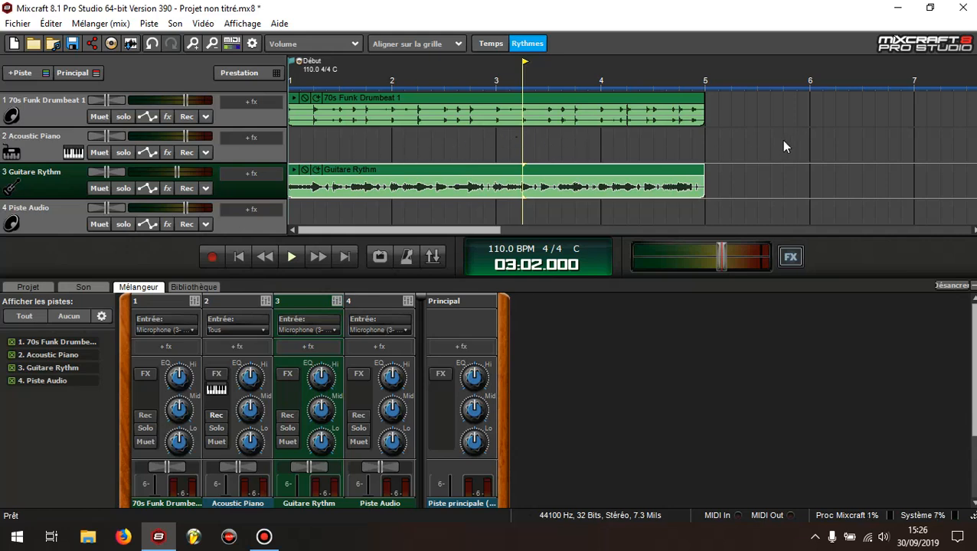
{"action": "left_click", "coordinate": [444, 171]}
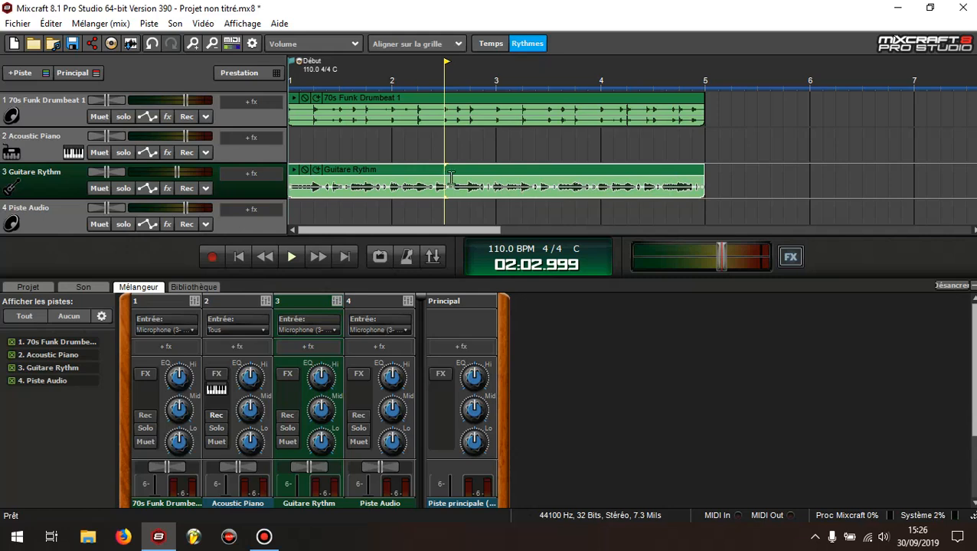
{"action": "left_click", "coordinate": [482, 97]}
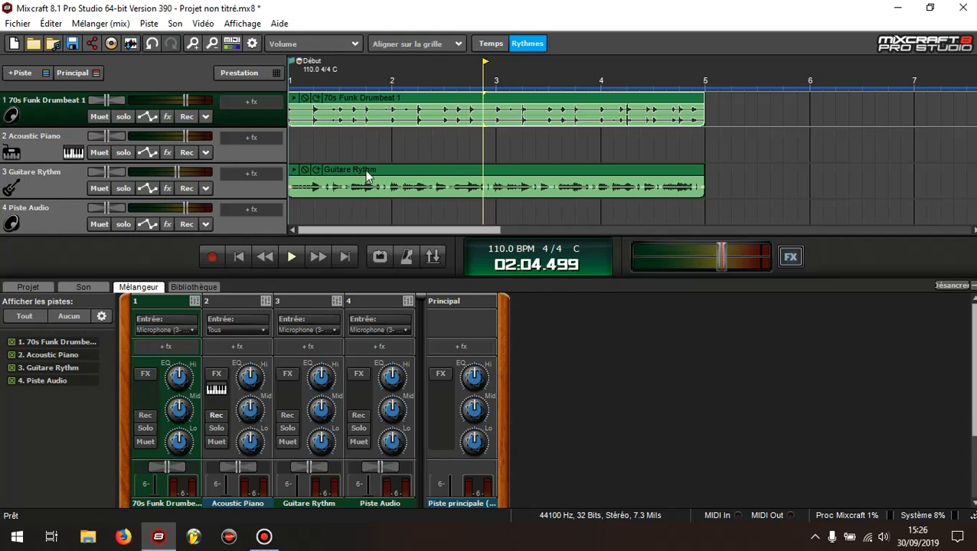
Change the Acoustic Piano track's instrument to the Finger Bass preset from the Bass category.
{"action": "left_click", "coordinate": [37, 152]}
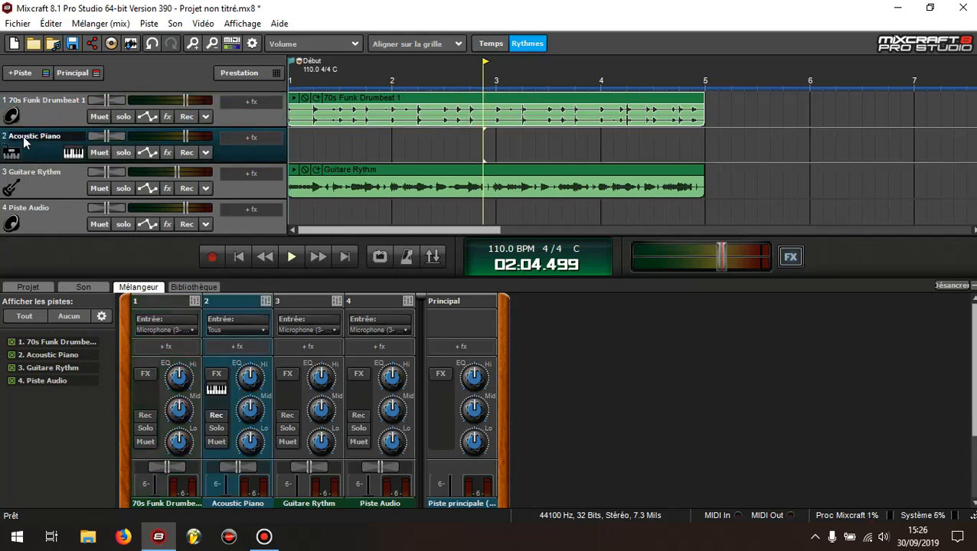
{"action": "left_click", "coordinate": [68, 154]}
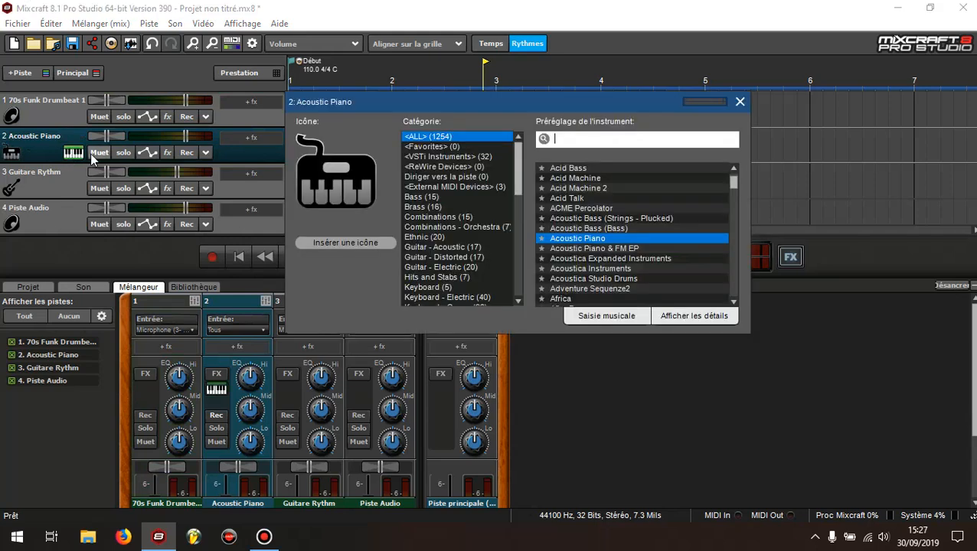
{"action": "left_click", "coordinate": [416, 198]}
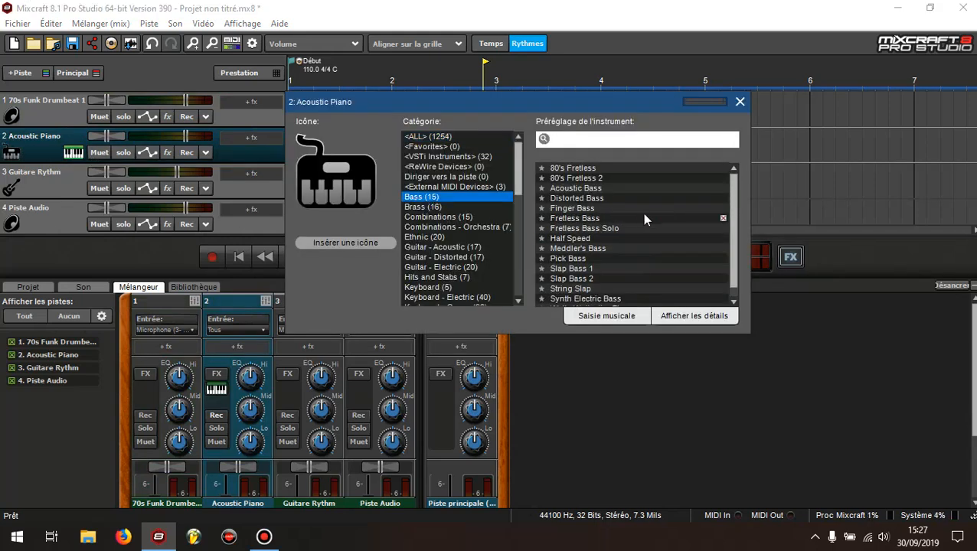
{"action": "left_click", "coordinate": [568, 209]}
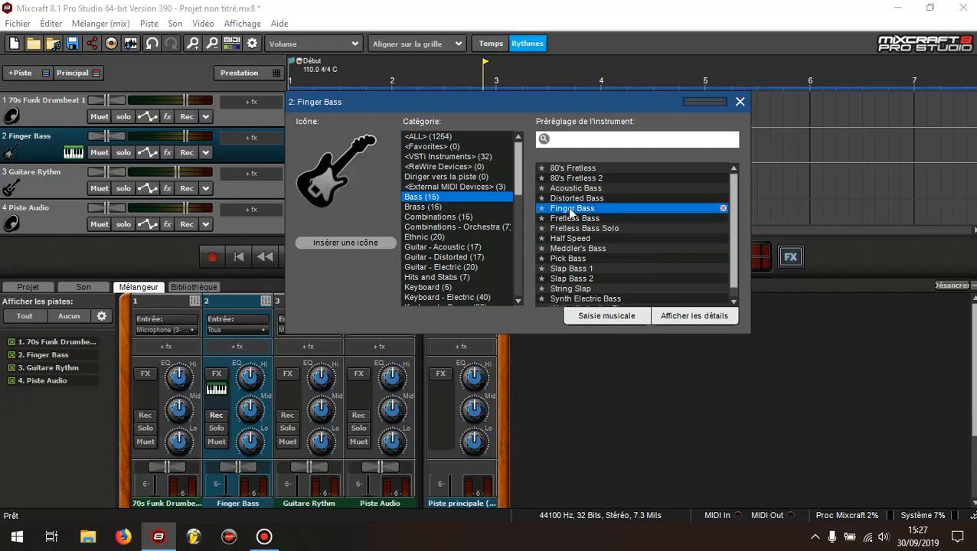
{"action": "left_click", "coordinate": [740, 103]}
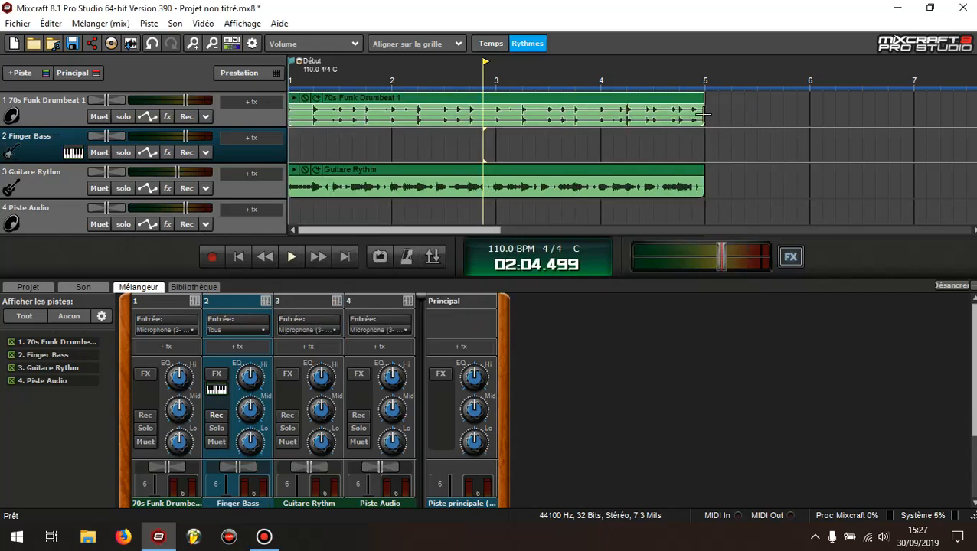
Enable looping from the project start and lower the Finger Bass track's volume to -2.3 dB.
{"action": "left_click", "coordinate": [240, 258]}
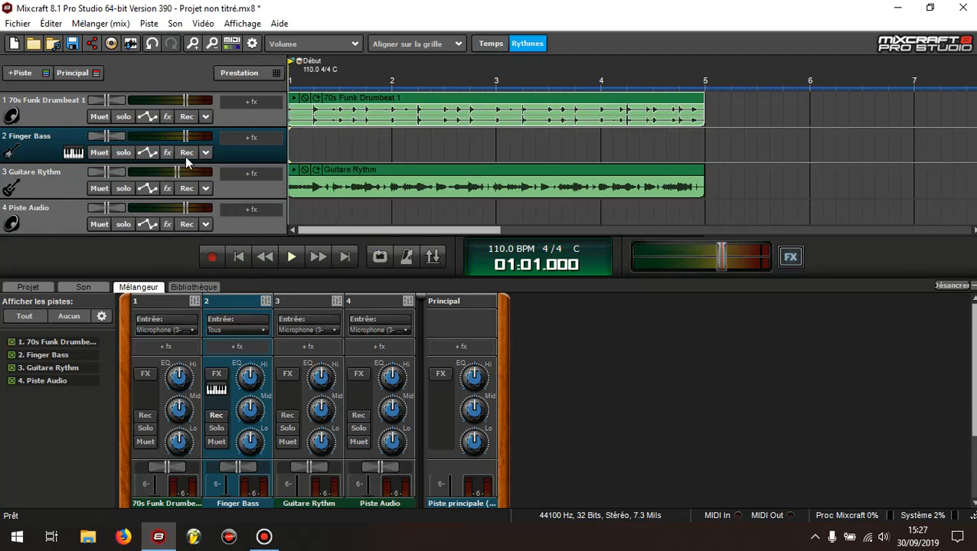
{"action": "left_click", "coordinate": [375, 261]}
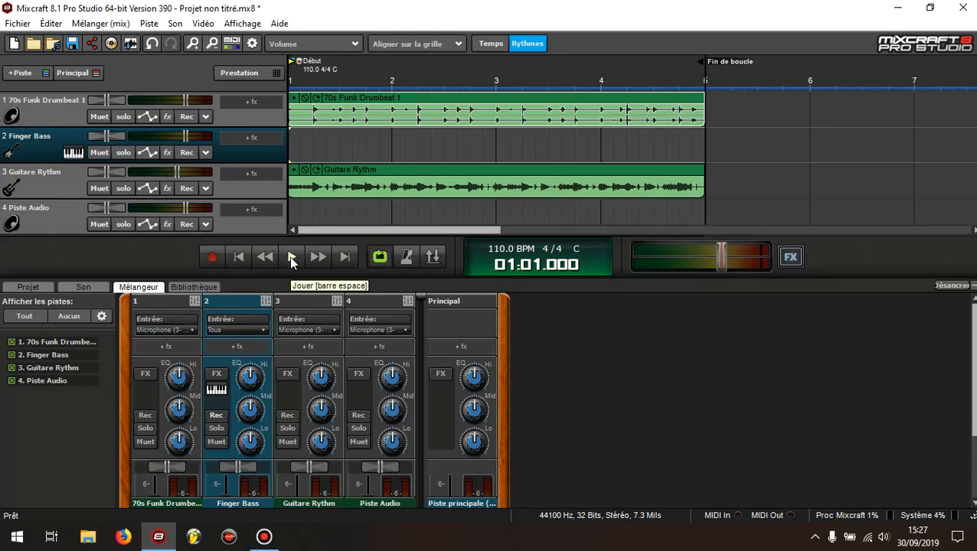
{"action": "left_click_drag", "start_coordinate": [185, 138], "coordinate": [180, 141]}
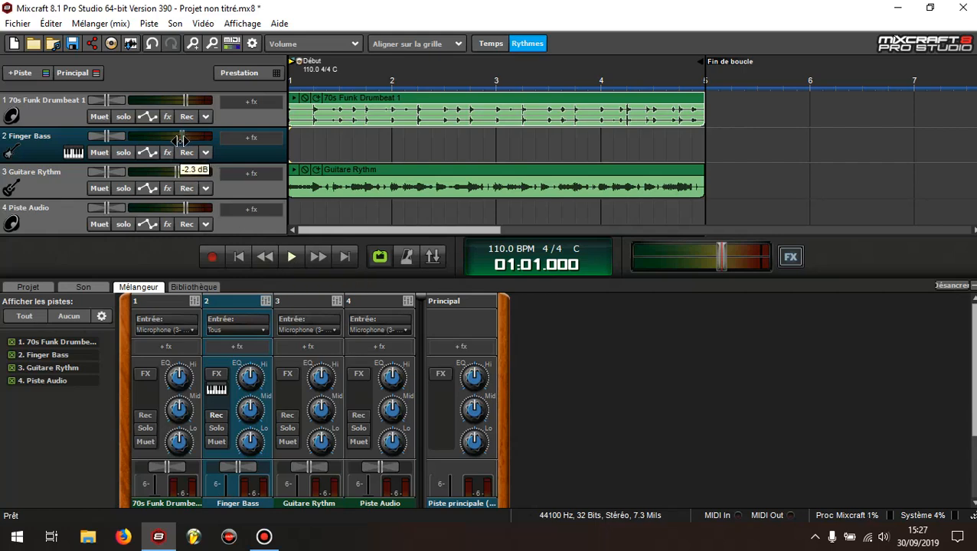
Play the looped drum and guitar clips to rehearse the bass part, stopping and returning to the project start each time.
{"action": "left_click", "coordinate": [291, 258]}
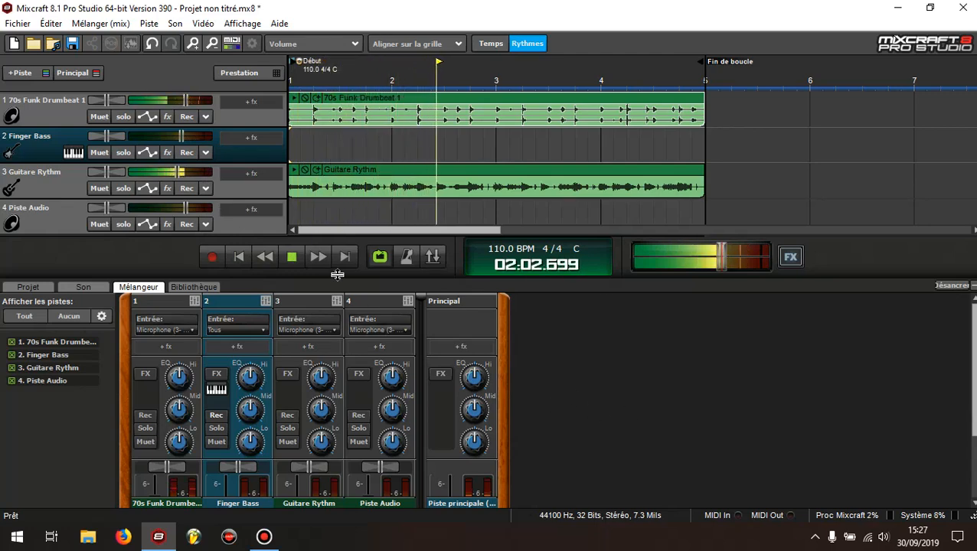
{"action": "left_click", "coordinate": [292, 258]}
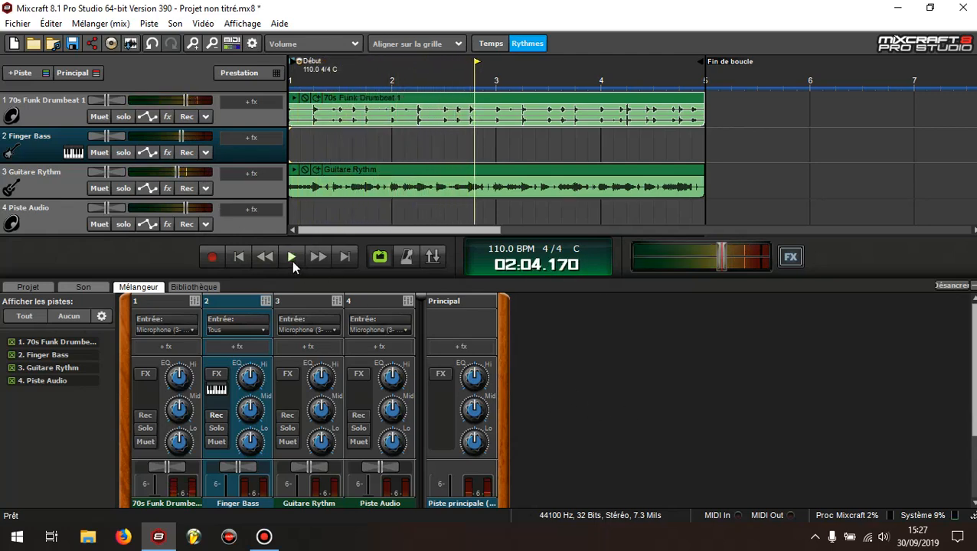
{"action": "left_click", "coordinate": [240, 258]}
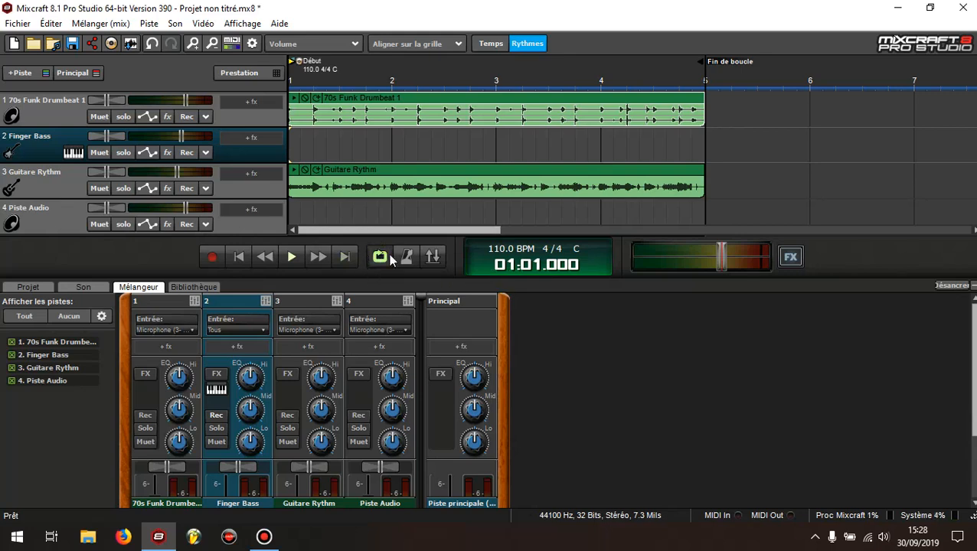
{"action": "left_click", "coordinate": [290, 258]}
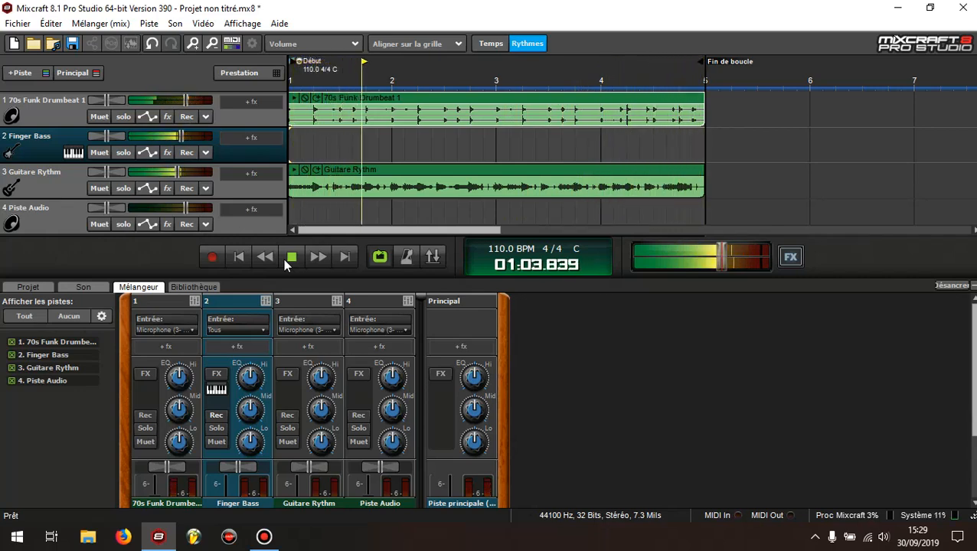
{"action": "left_click", "coordinate": [287, 259]}
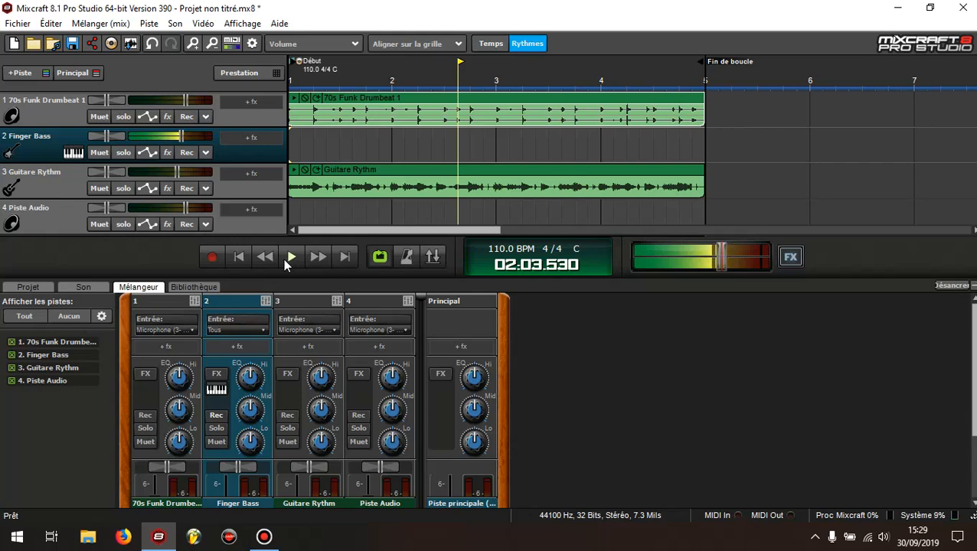
{"action": "left_click", "coordinate": [240, 258]}
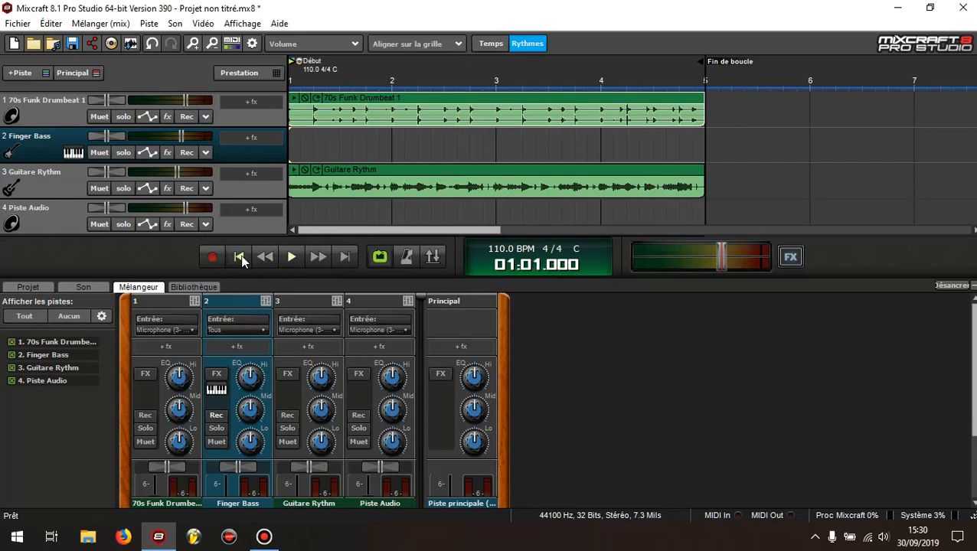
Arm the Finger Bass track for recording and turn on a recording count-in of 2 measures.
{"action": "left_click", "coordinate": [186, 152]}
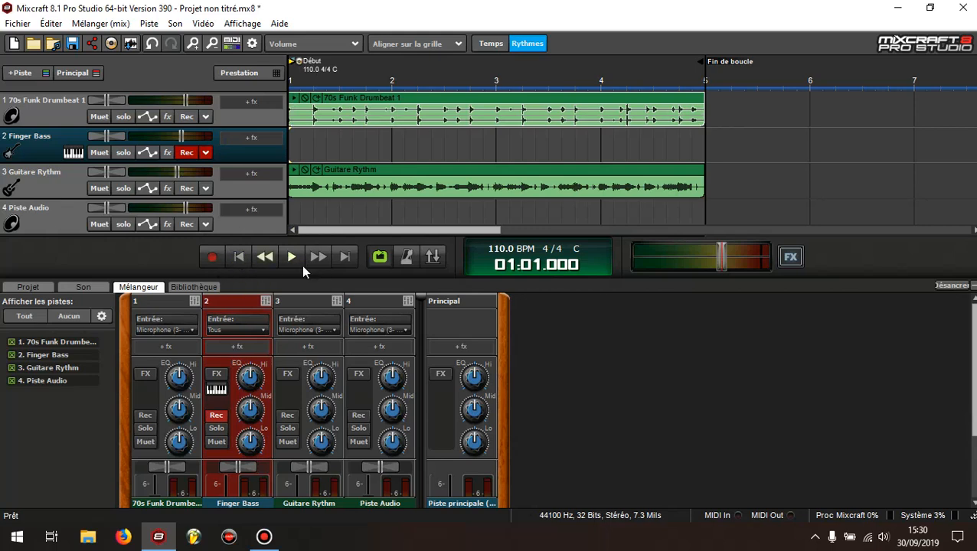
{"action": "right_click", "coordinate": [408, 260]}
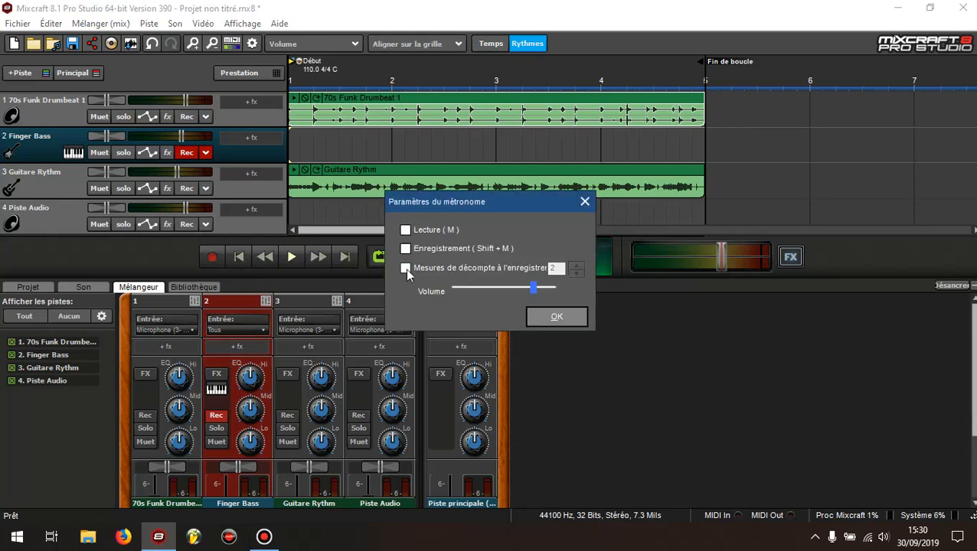
{"action": "left_click", "coordinate": [570, 318]}
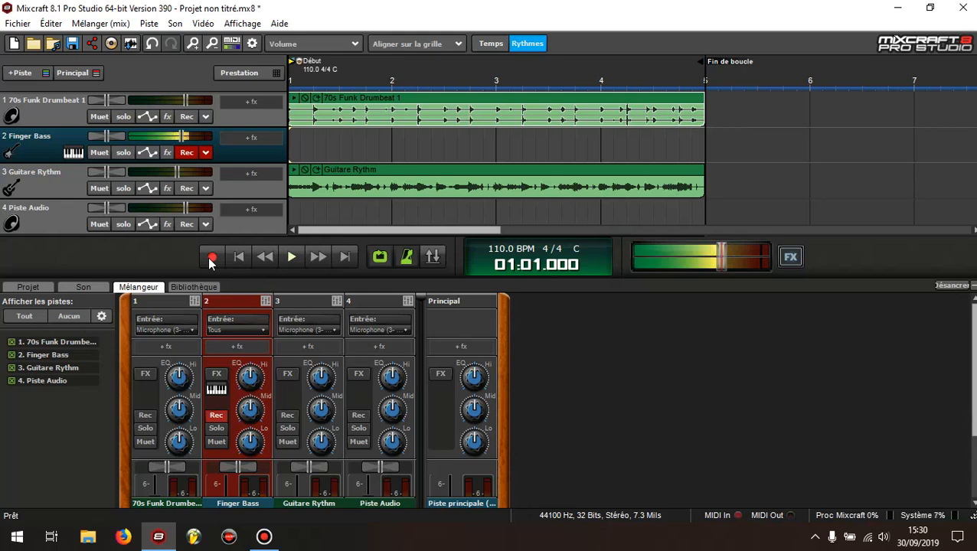
Try to record the bass part on the Finger Bass track with looping on, then delete the take.
{"action": "left_click", "coordinate": [217, 260]}
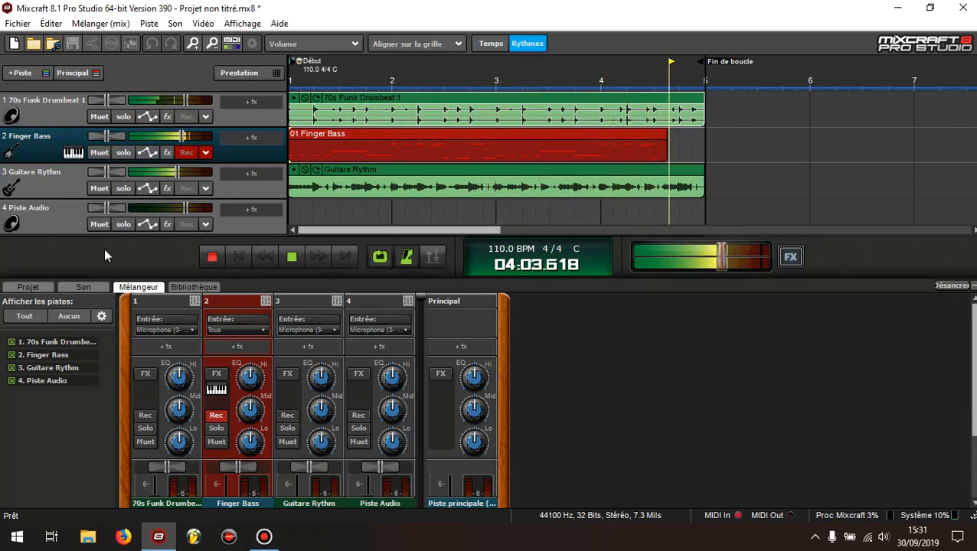
{"action": "key", "text": "space"}
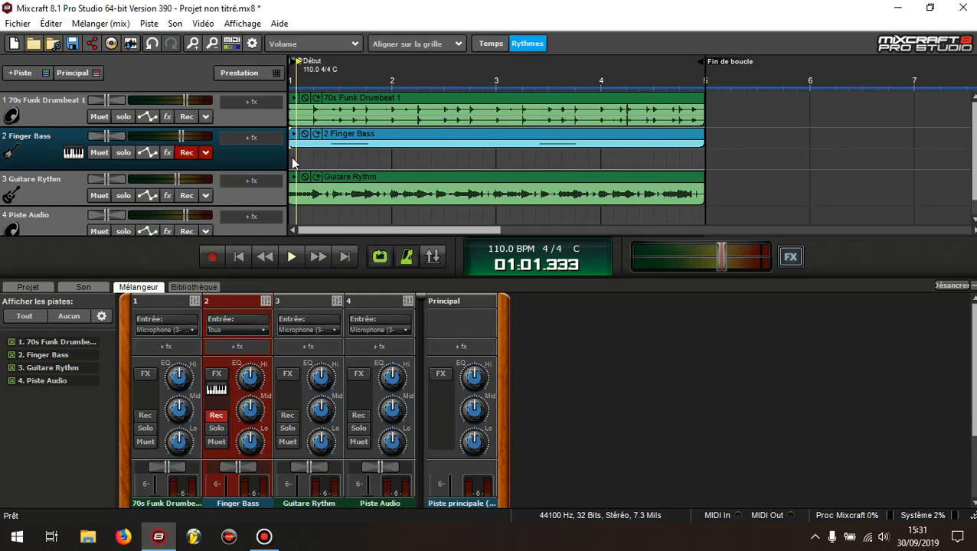
{"action": "left_click", "coordinate": [366, 138]}
{"action": "key", "text": "Delete"}
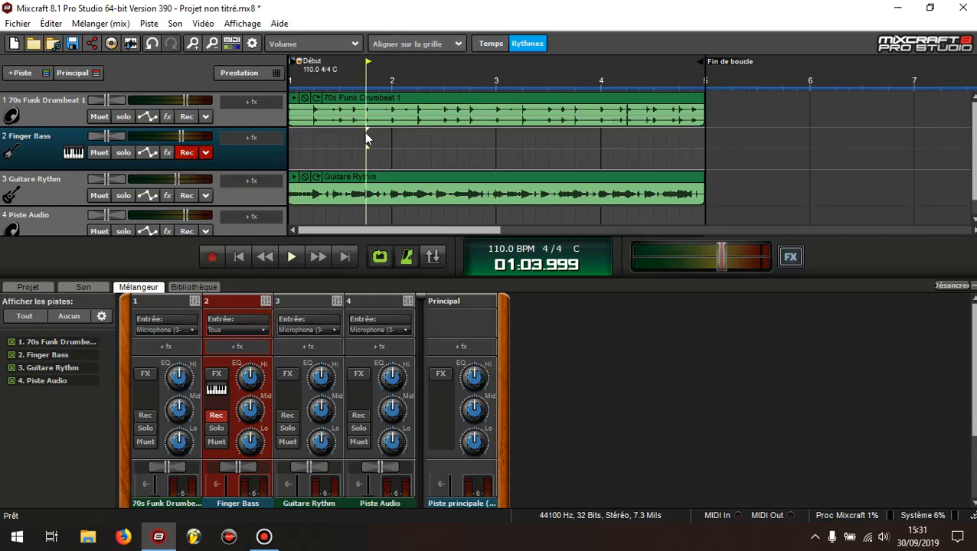
Remove the unused lanes from the Finger Bass track.
{"action": "right_click", "coordinate": [341, 134]}
{"action": "mouse_move", "coordinate": [420, 344]}
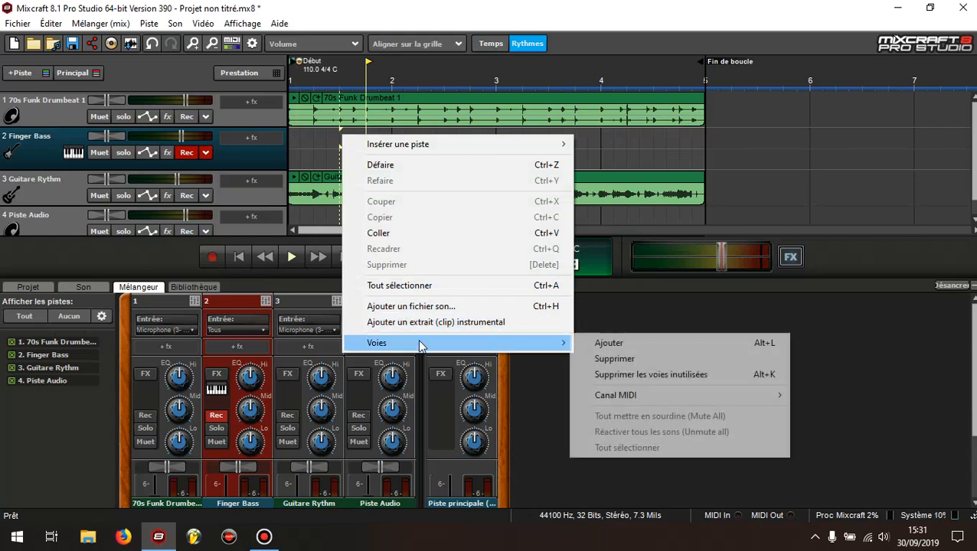
{"action": "left_click", "coordinate": [640, 375]}
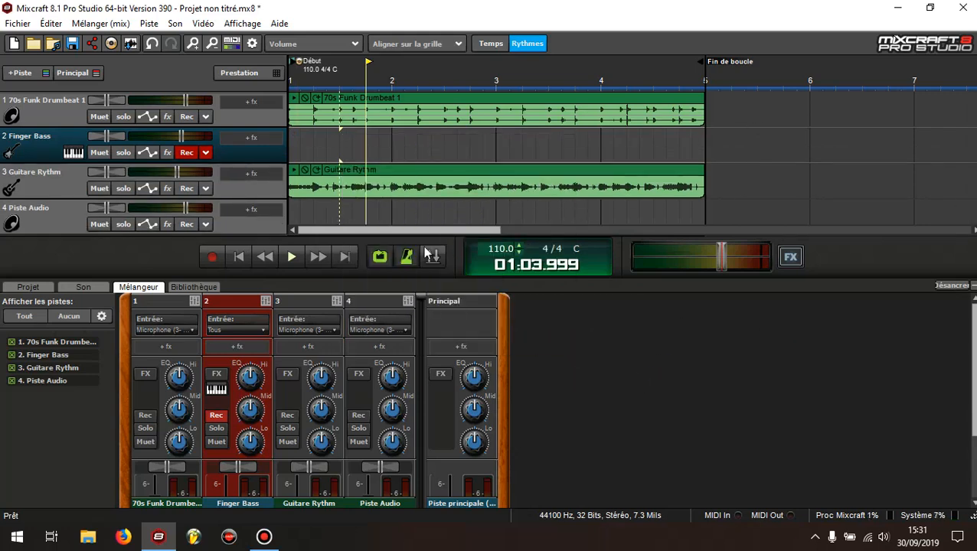
Turn off looping and record the bass part on the Finger Bass track from the project start to just past measure 5.
{"action": "left_click", "coordinate": [379, 258]}
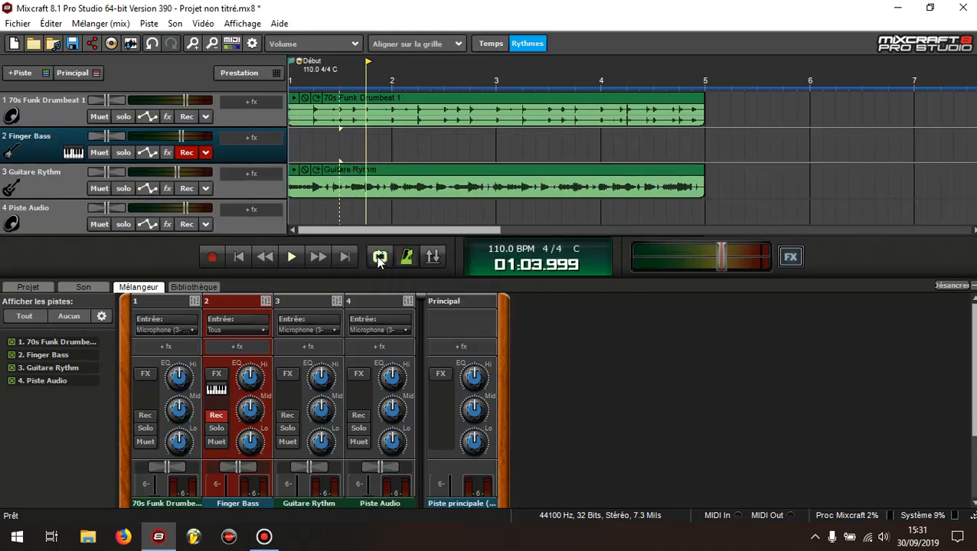
{"action": "left_click", "coordinate": [238, 259]}
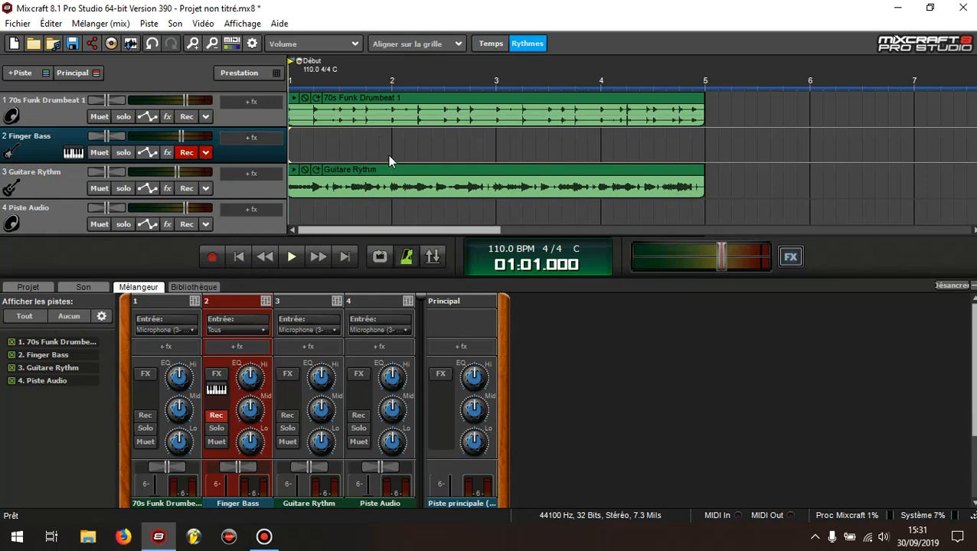
{"action": "left_click", "coordinate": [212, 259]}
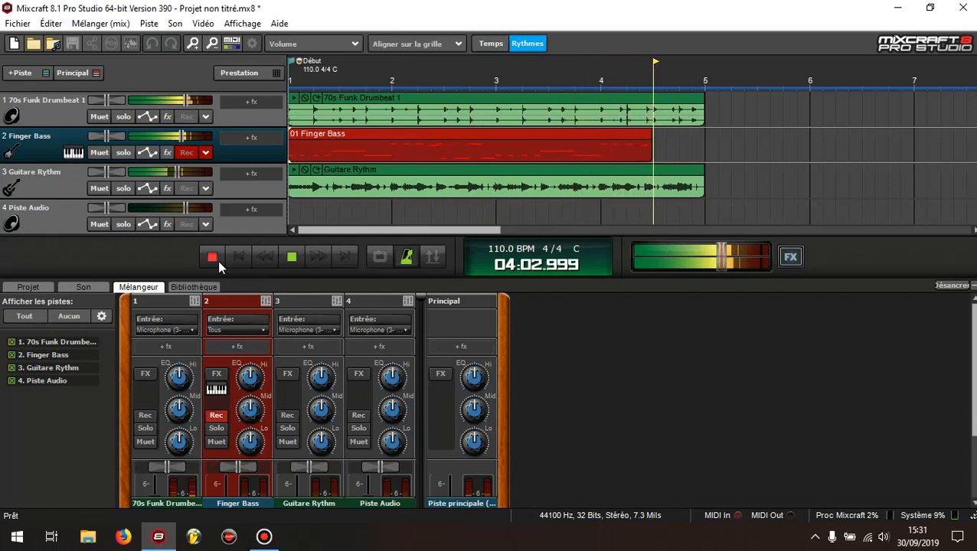
{"action": "left_click", "coordinate": [218, 265]}
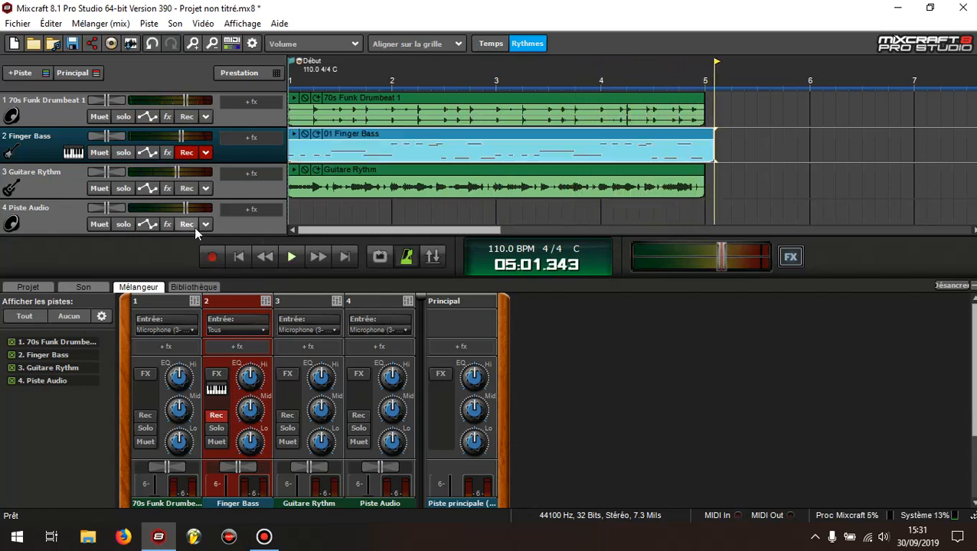
Disarm the Finger Bass track and trim the end of its new clip to measure 5.
{"action": "left_click", "coordinate": [183, 155]}
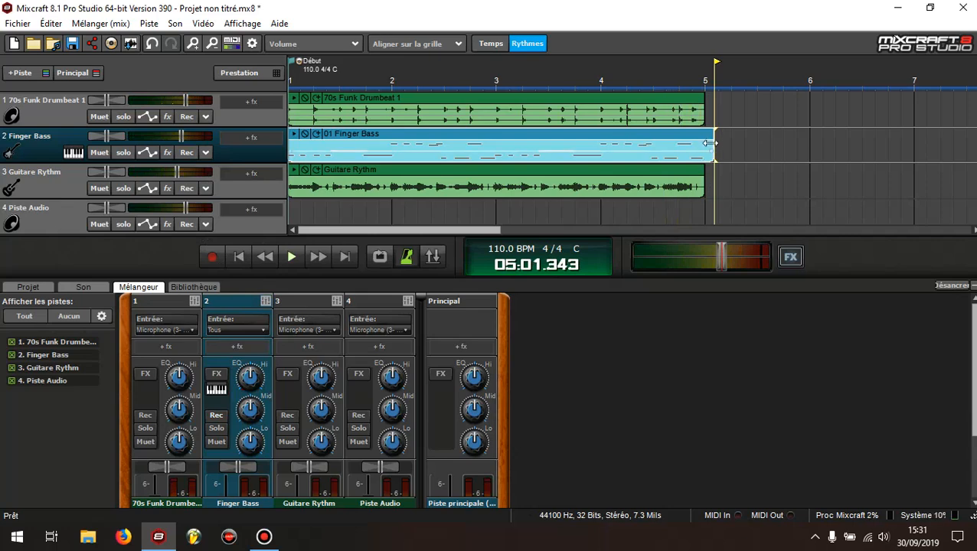
{"action": "left_click_drag", "start_coordinate": [712, 134], "coordinate": [709, 134]}
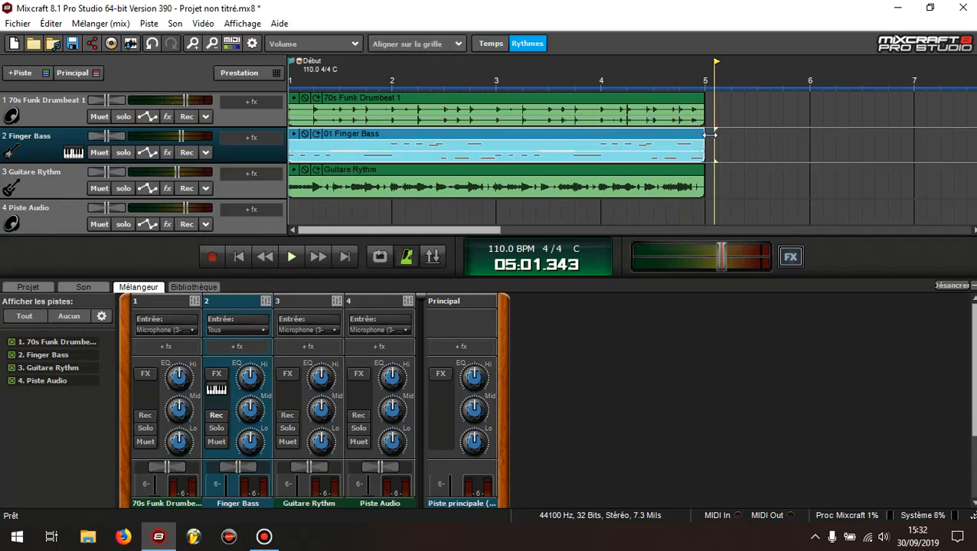
Turn off the recording count-in and play the drum, bass and guitar clips from the project start with looping enabled.
{"action": "left_click", "coordinate": [238, 256]}
{"action": "left_click", "coordinate": [407, 256]}
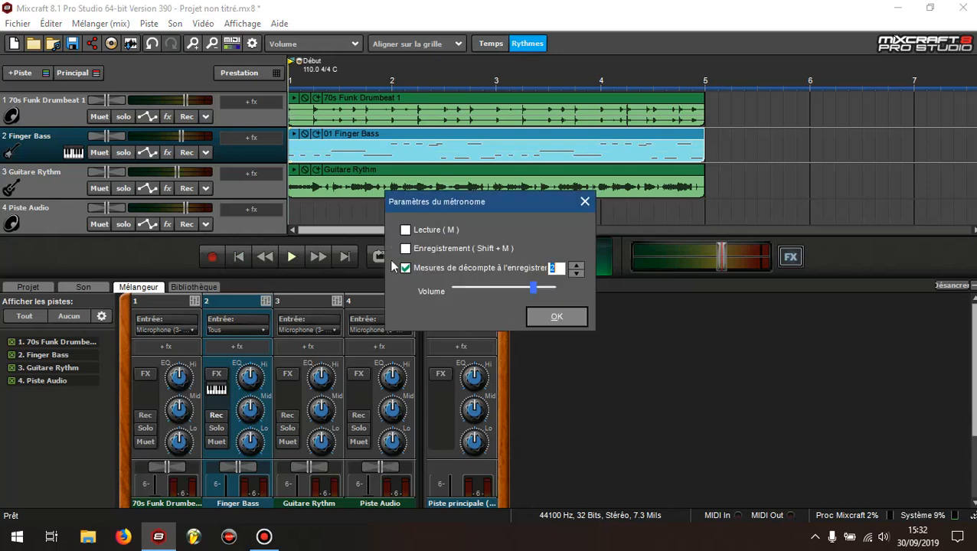
{"action": "left_click", "coordinate": [539, 316]}
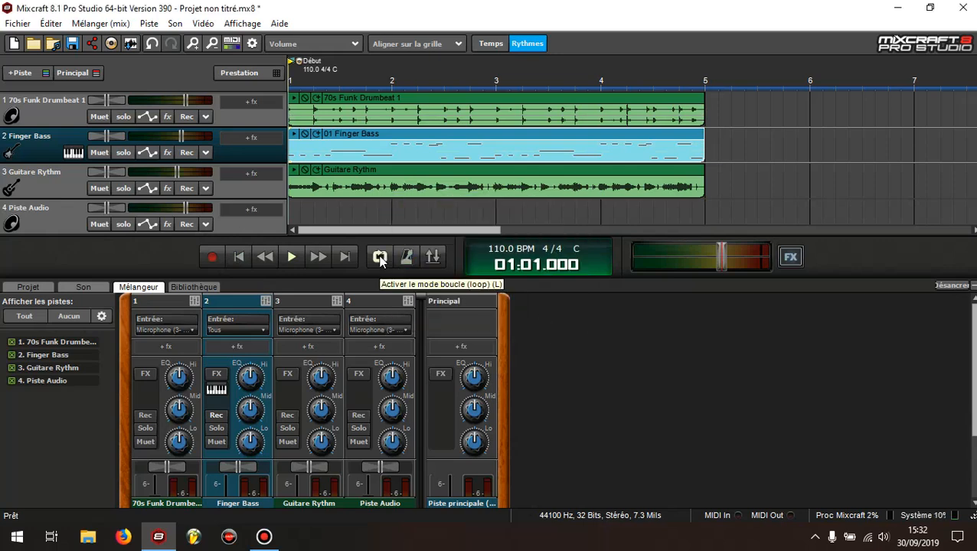
{"action": "left_click", "coordinate": [380, 257]}
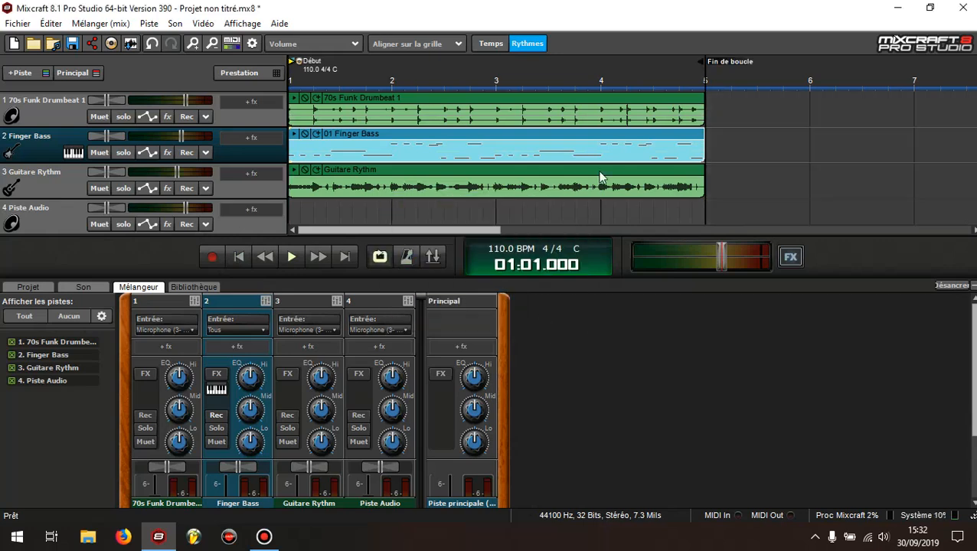
{"action": "left_click", "coordinate": [291, 257]}
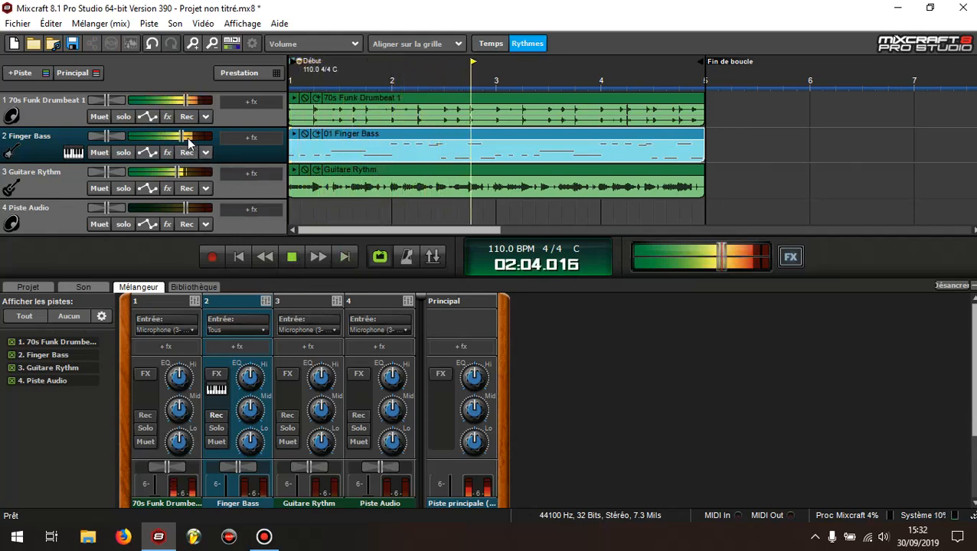
Lower the Finger Bass track's volume to about -6 dB while the loop plays.
{"action": "mouse_move", "coordinate": [179, 135]}
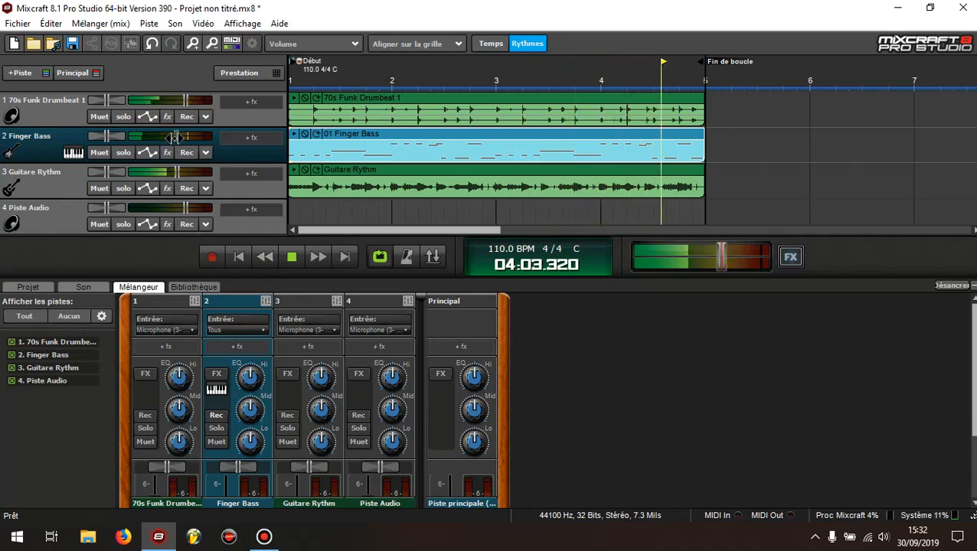
{"action": "scroll", "coordinate": [558, 423], "scroll_direction": "down", "scroll_amount": 2}
{"action": "scroll", "coordinate": [554, 416], "scroll_direction": "down", "scroll_amount": 2}
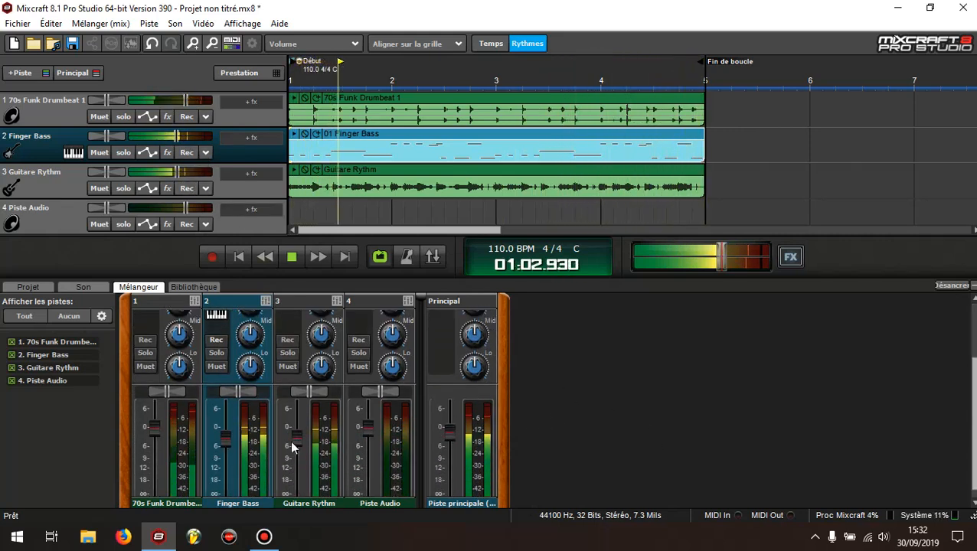
{"action": "scroll", "coordinate": [226, 447], "scroll_direction": "down", "scroll_amount": 1}
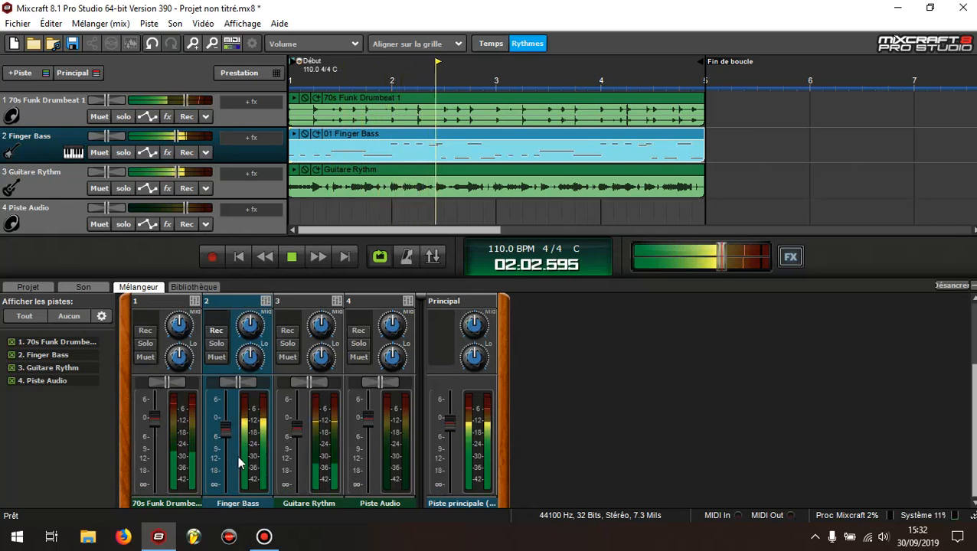
{"action": "mouse_move", "coordinate": [228, 428]}
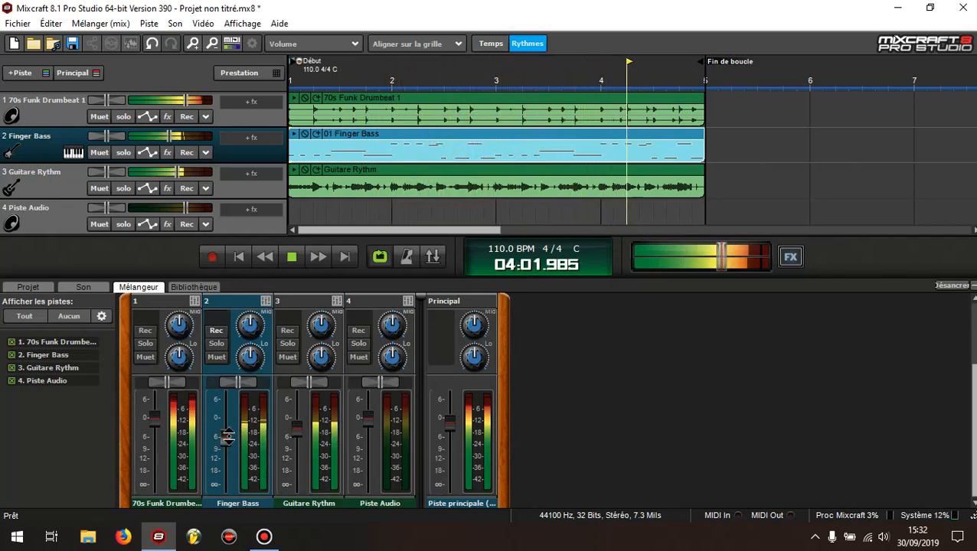
Set the drumbeat's volume slightly below 0 dB and Guitare Rythm's to about -6 dB, fine-tune the bass level, and stop playback.
{"action": "left_click_drag", "start_coordinate": [155, 420], "coordinate": [155, 431]}
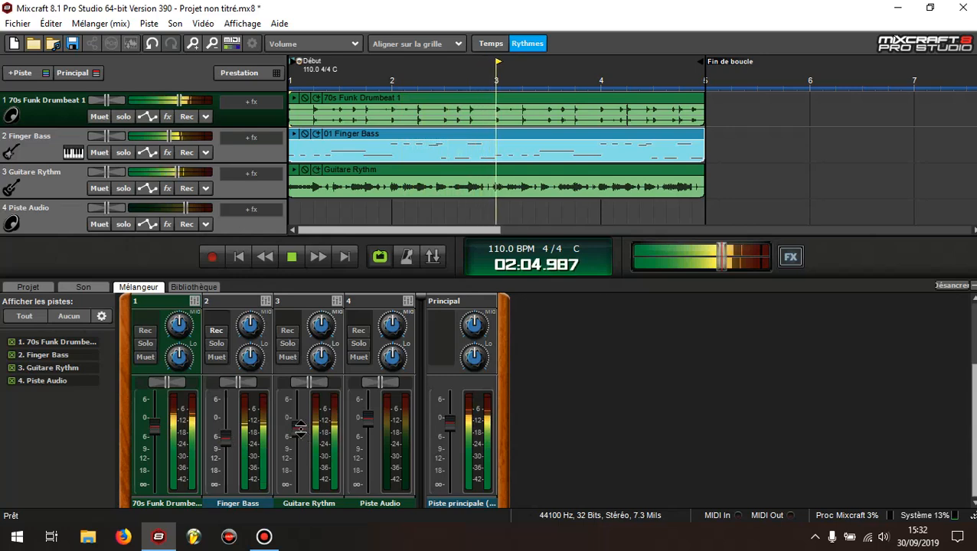
{"action": "left_click_drag", "start_coordinate": [297, 427], "coordinate": [297, 435]}
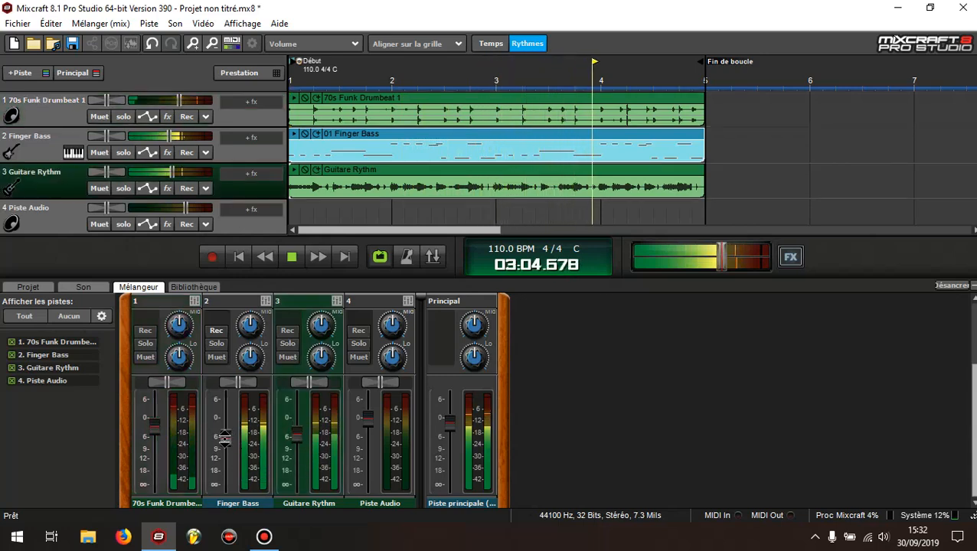
{"action": "mouse_move", "coordinate": [154, 429]}
{"action": "left_click_drag", "start_coordinate": [154, 430], "coordinate": [155, 426]}
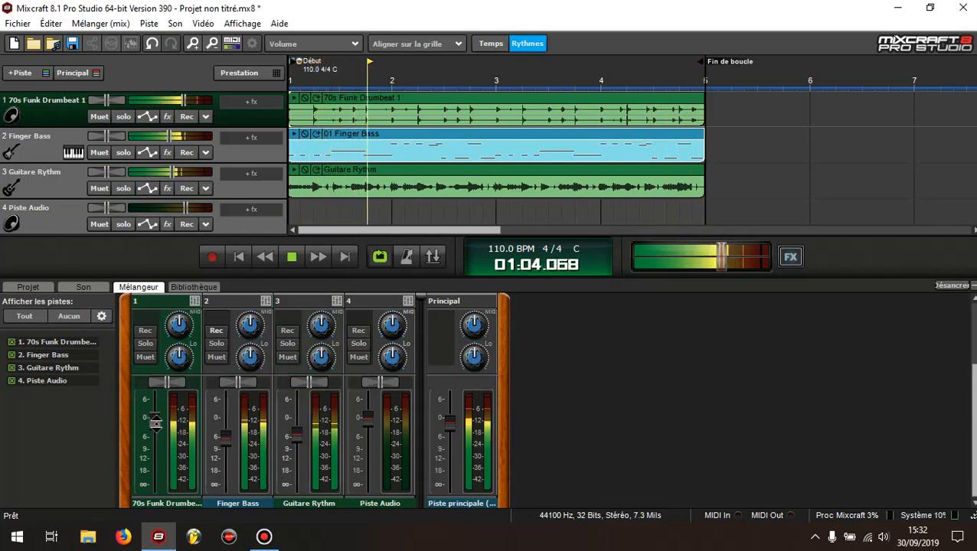
{"action": "left_click", "coordinate": [226, 439]}
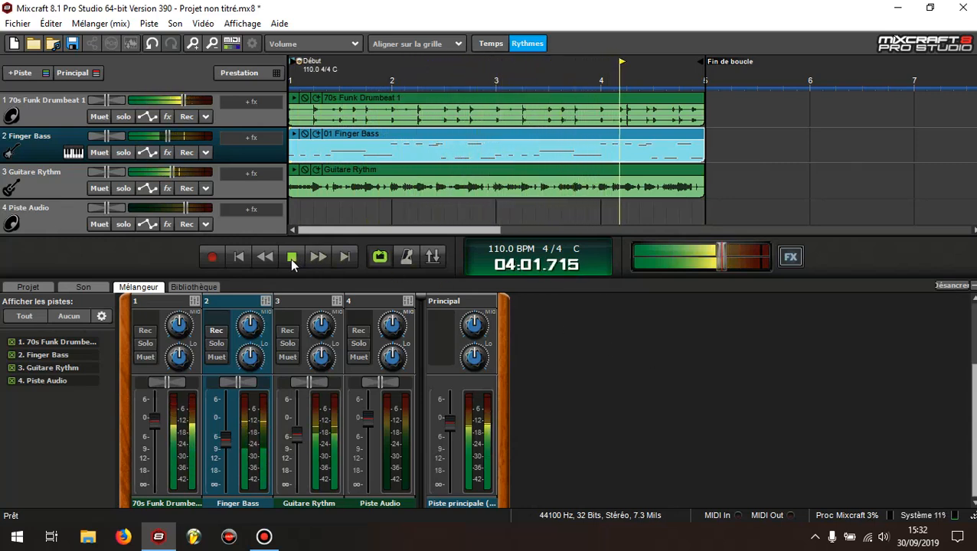
{"action": "key", "text": "space"}
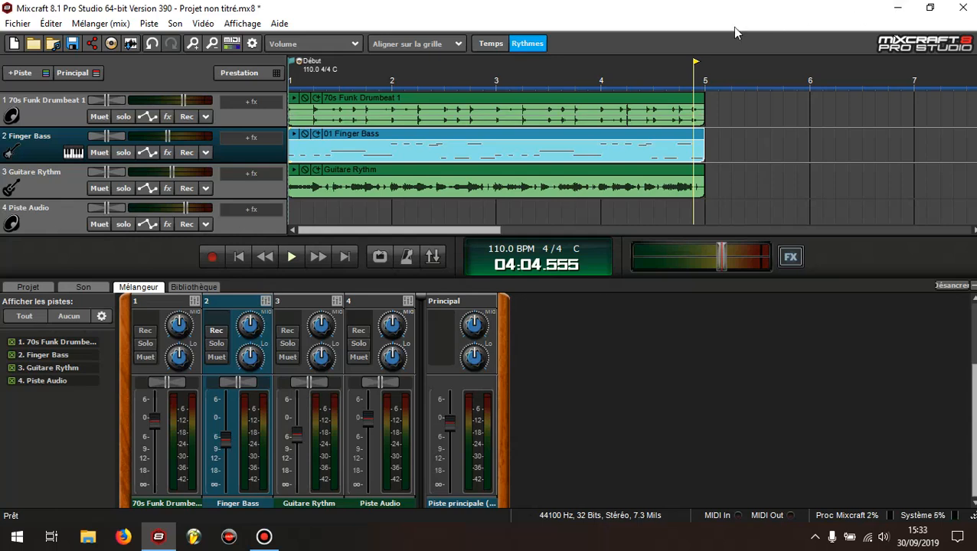
{"action": "left_click", "coordinate": [450, 102]}
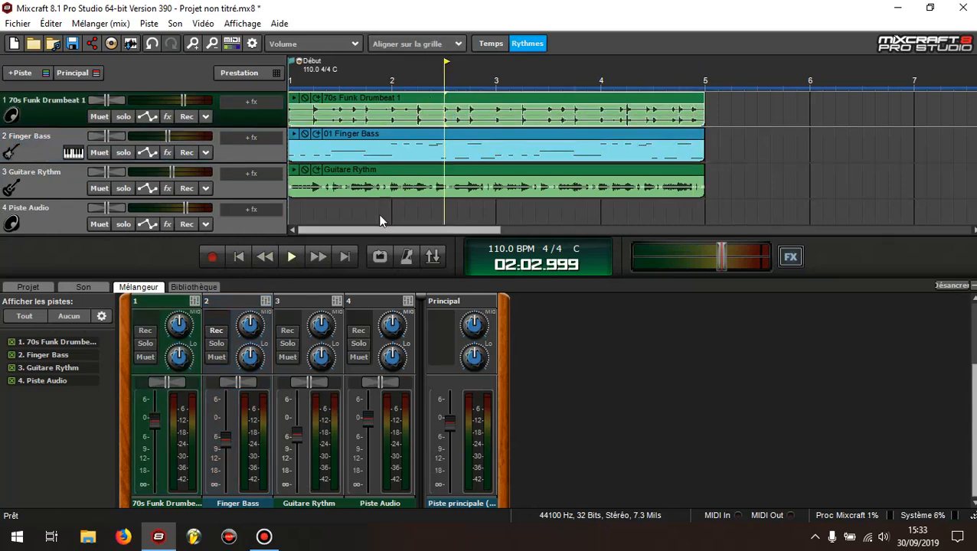
{"action": "left_click", "coordinate": [431, 182]}
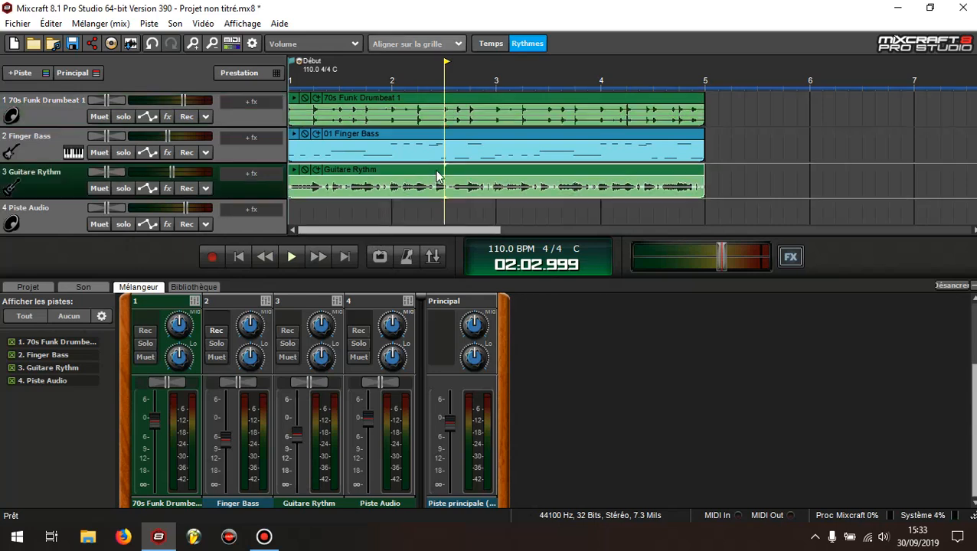
{"action": "left_click", "coordinate": [56, 215]}
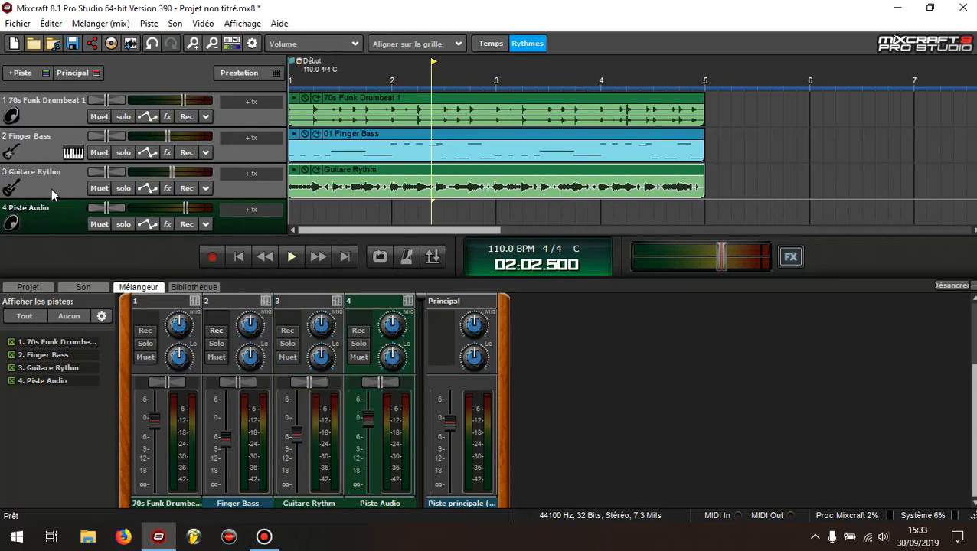
Arm the Piste Audio track for recording and rehearse its part over looped playback from the project start.
{"action": "left_click", "coordinate": [239, 257]}
{"action": "left_click", "coordinate": [373, 260]}
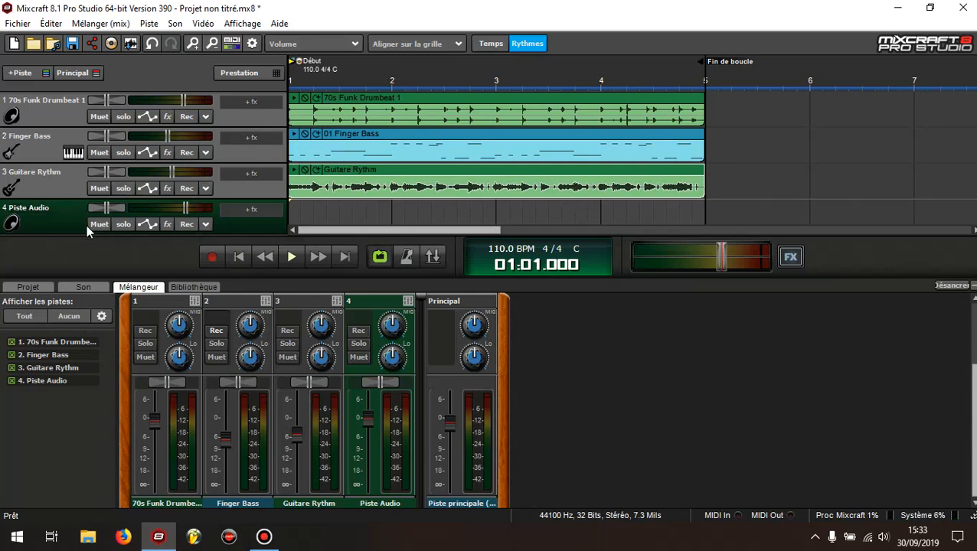
{"action": "left_click", "coordinate": [34, 143]}
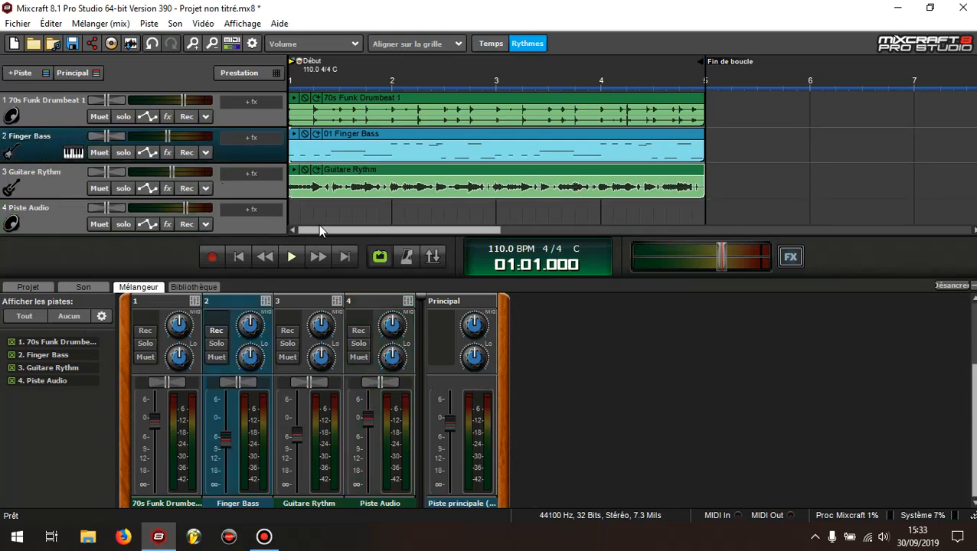
{"action": "left_click", "coordinate": [47, 225]}
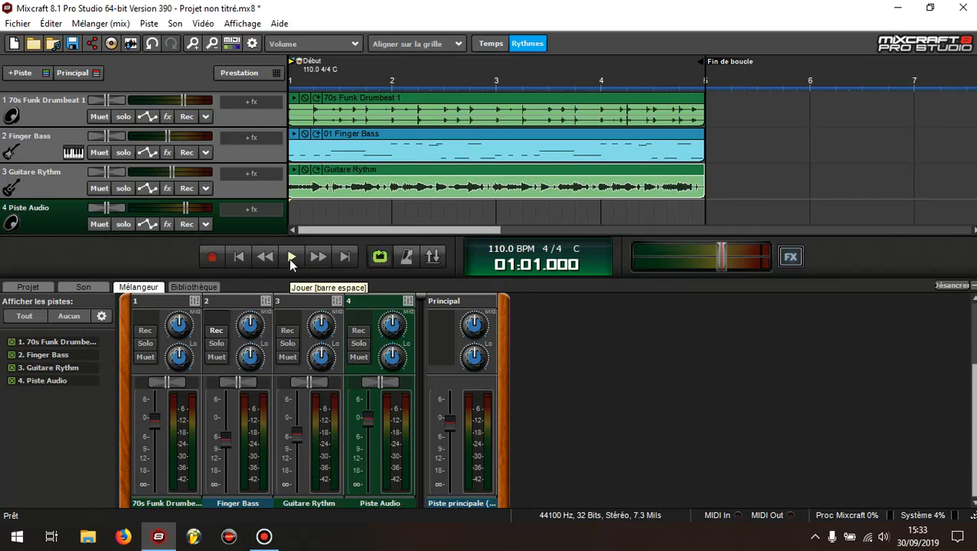
{"action": "left_click", "coordinate": [187, 225]}
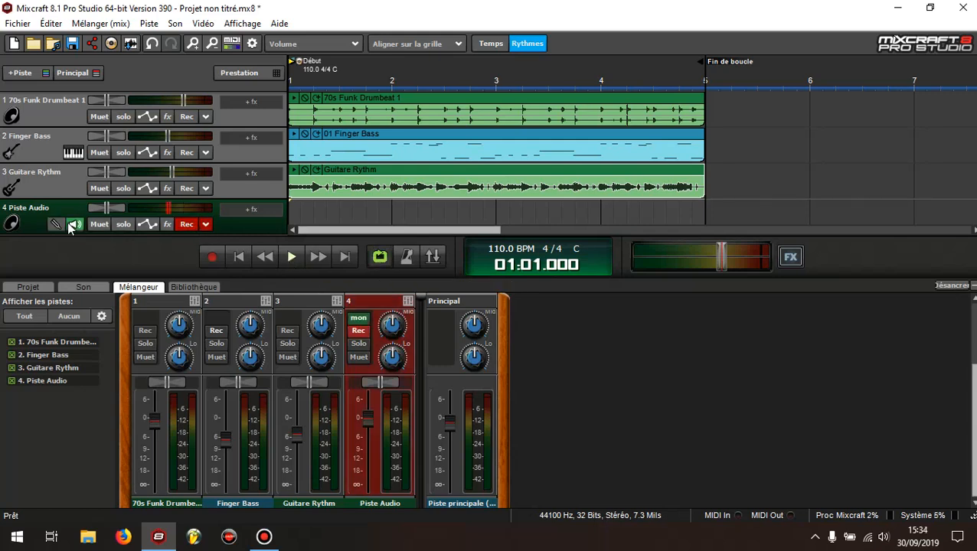
{"action": "left_click", "coordinate": [291, 257]}
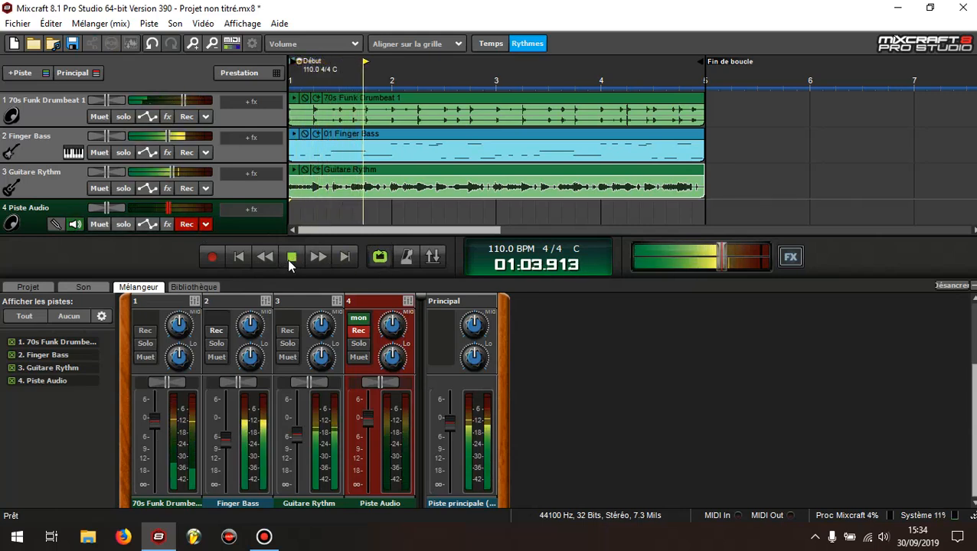
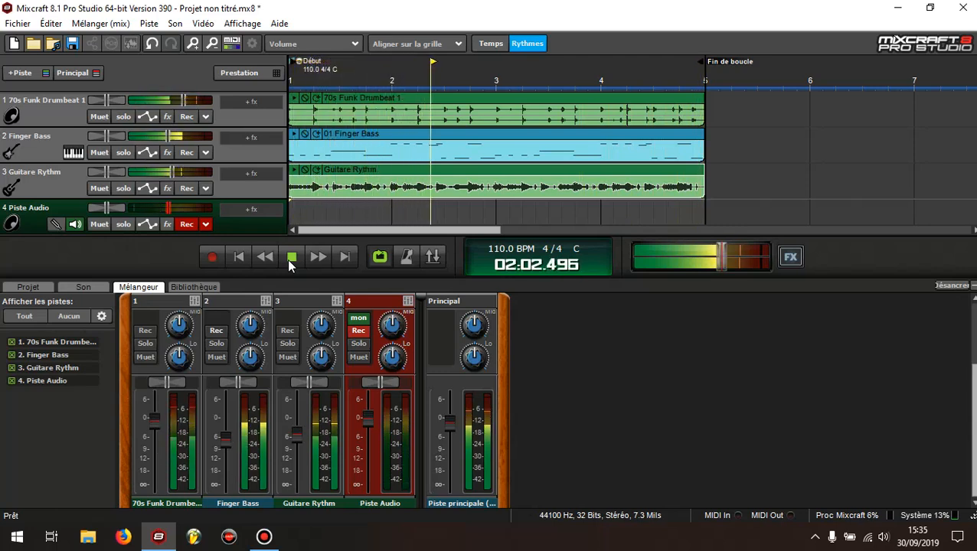
{"action": "left_click", "coordinate": [290, 257]}
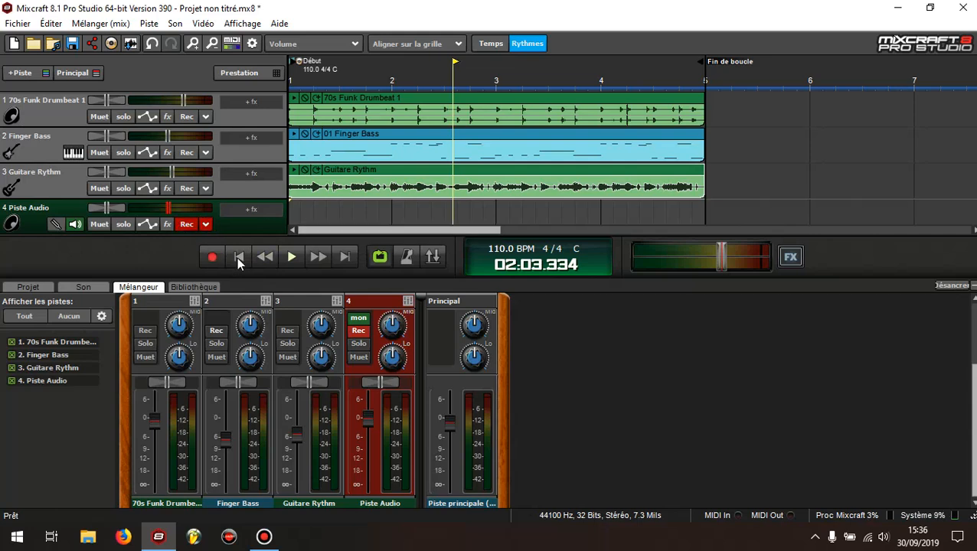
Turn off looping with the playhead at the project start and enable a recording count-in of 2 measures.
{"action": "left_click", "coordinate": [380, 260]}
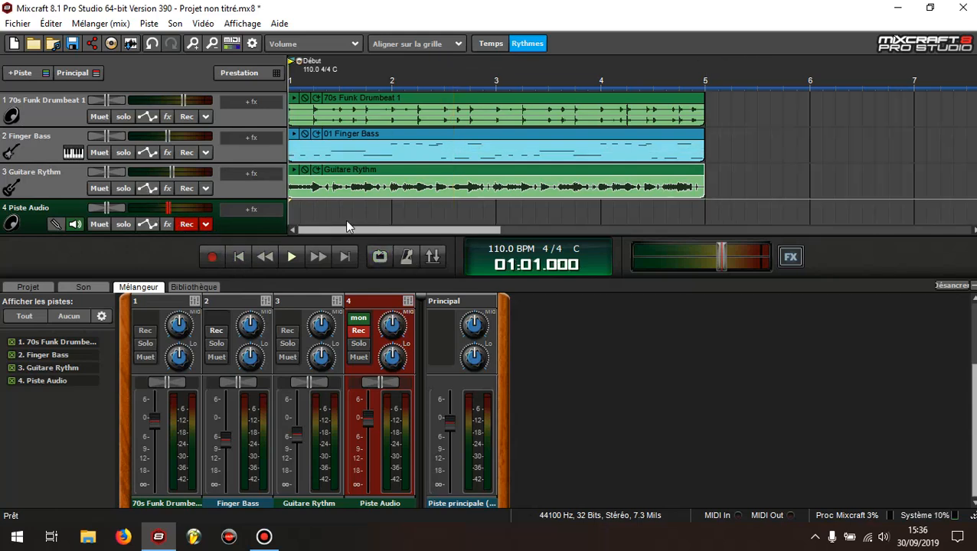
{"action": "left_click", "coordinate": [262, 538]}
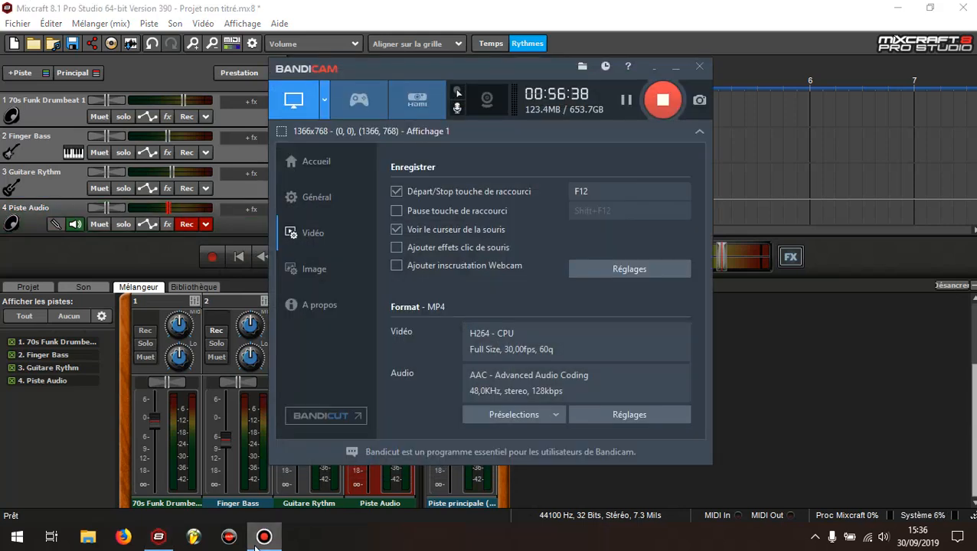
{"action": "left_click", "coordinate": [258, 540]}
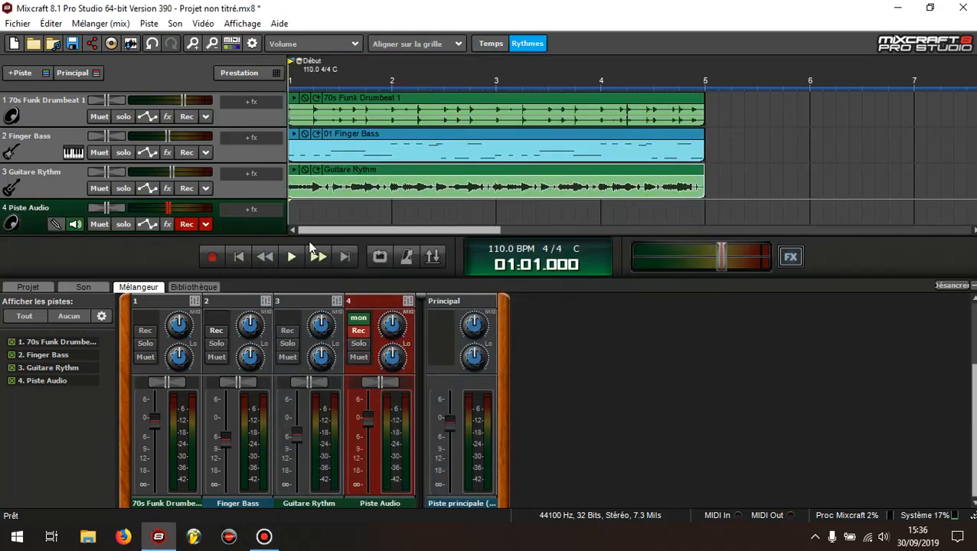
{"action": "right_click", "coordinate": [380, 258]}
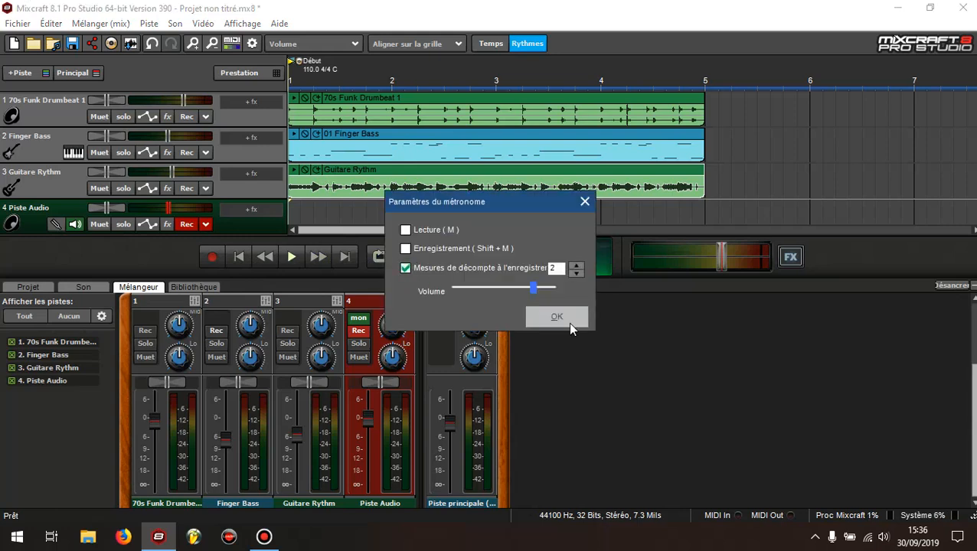
{"action": "left_click", "coordinate": [571, 325]}
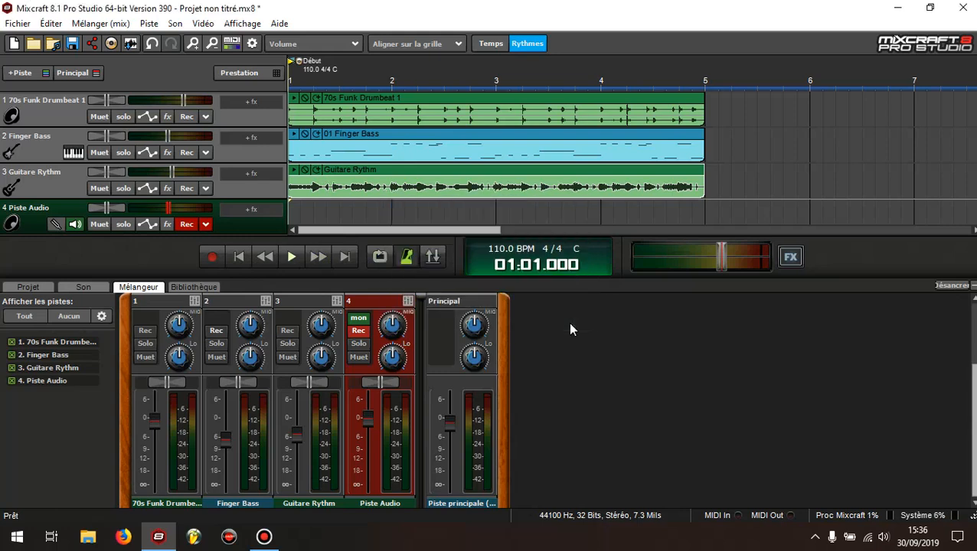
Try a recording take on the Piste Audio track from the project start to past measure 5, and undo it.
{"action": "left_click", "coordinate": [215, 260]}
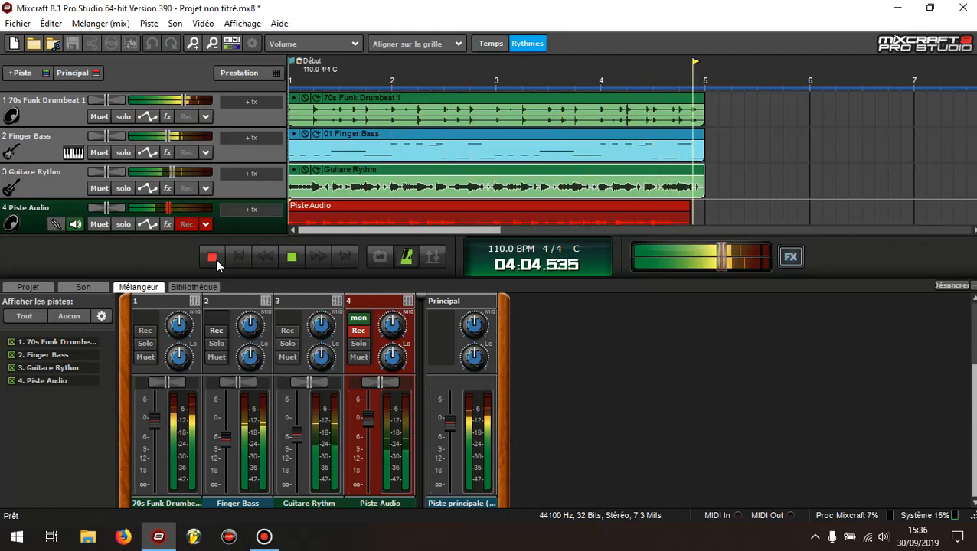
{"action": "left_click", "coordinate": [213, 257]}
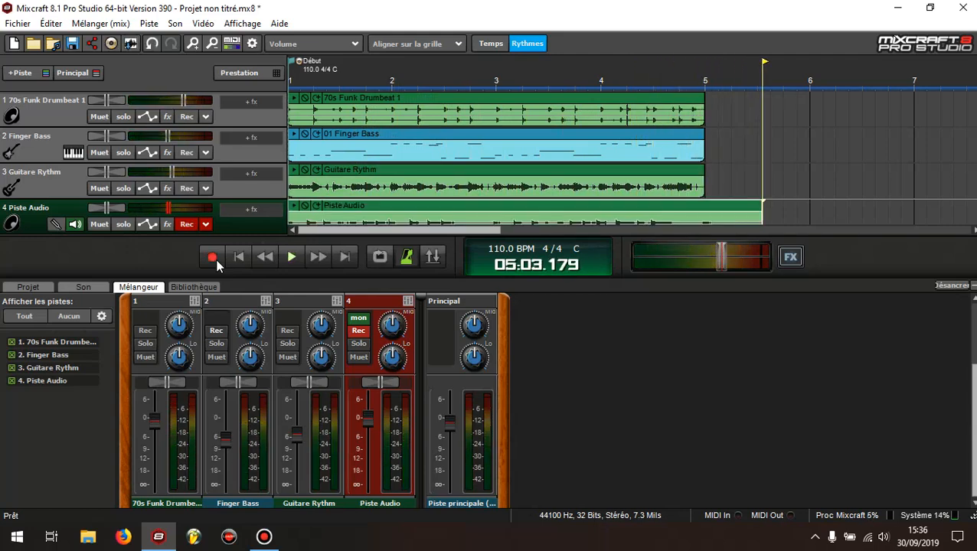
{"action": "key", "text": "ctrl+z"}
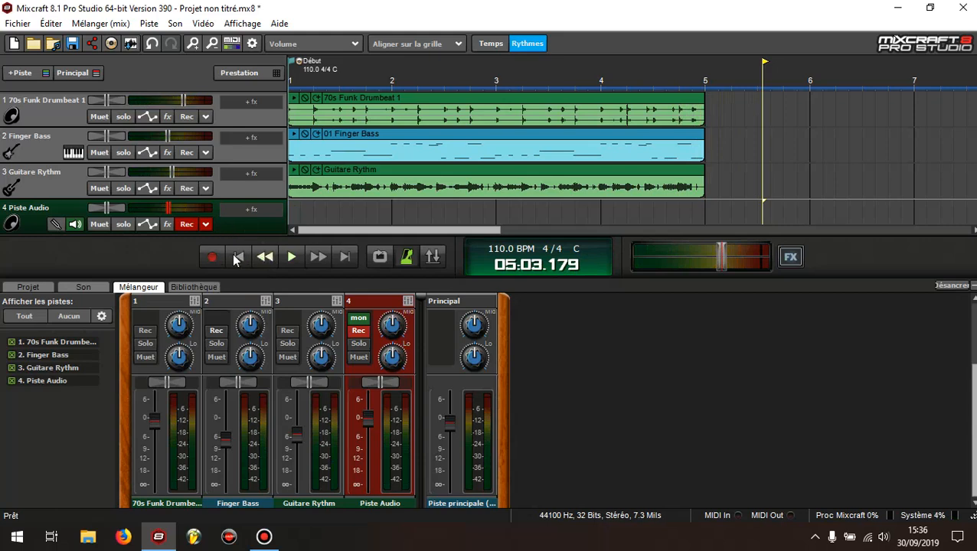
Record a new take on the Piste Audio track from the project start to about halfway through measure 5.
{"action": "left_click", "coordinate": [237, 257]}
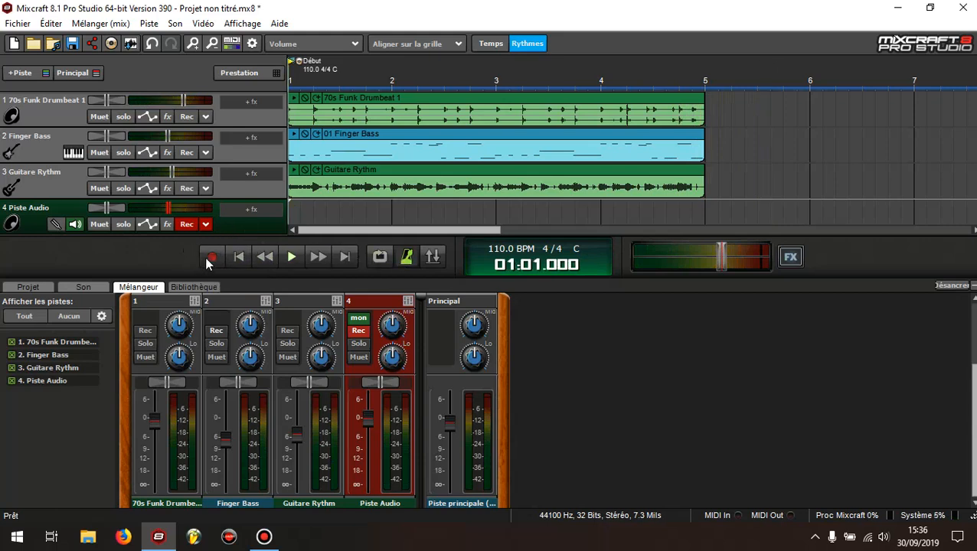
{"action": "left_click", "coordinate": [213, 258]}
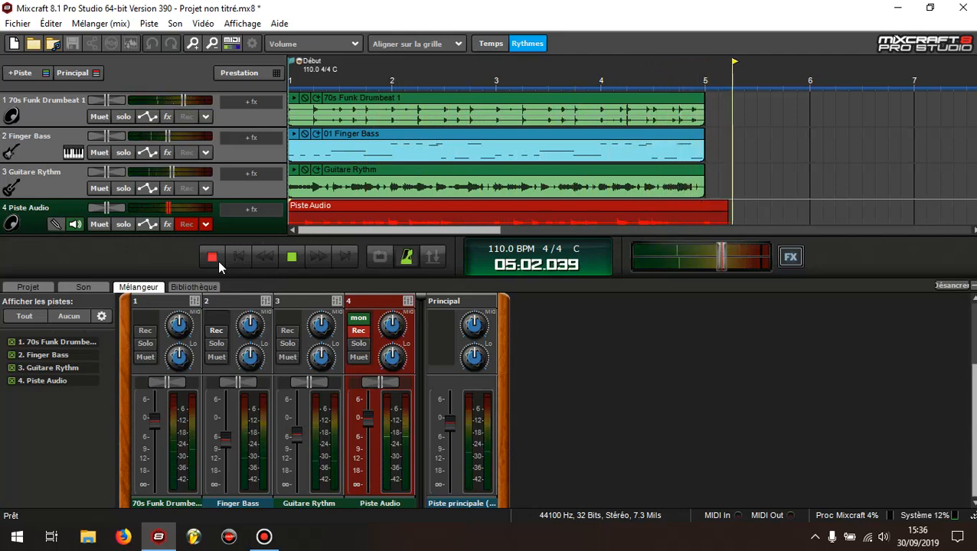
{"action": "left_click", "coordinate": [213, 258]}
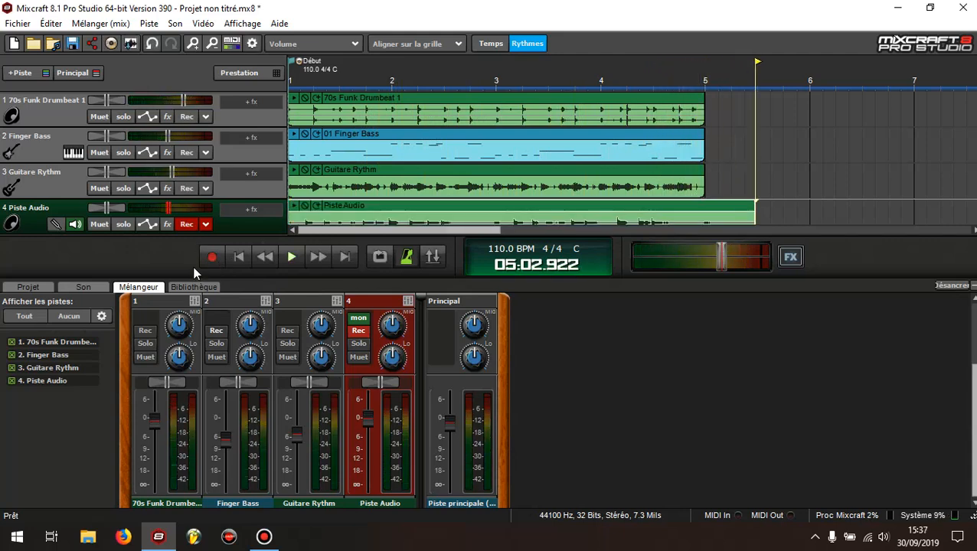
Disarm the Piste Audio track and trim the end of its new clip to the start of measure 5.
{"action": "scroll", "coordinate": [739, 179], "scroll_direction": "right", "scroll_amount": 3}
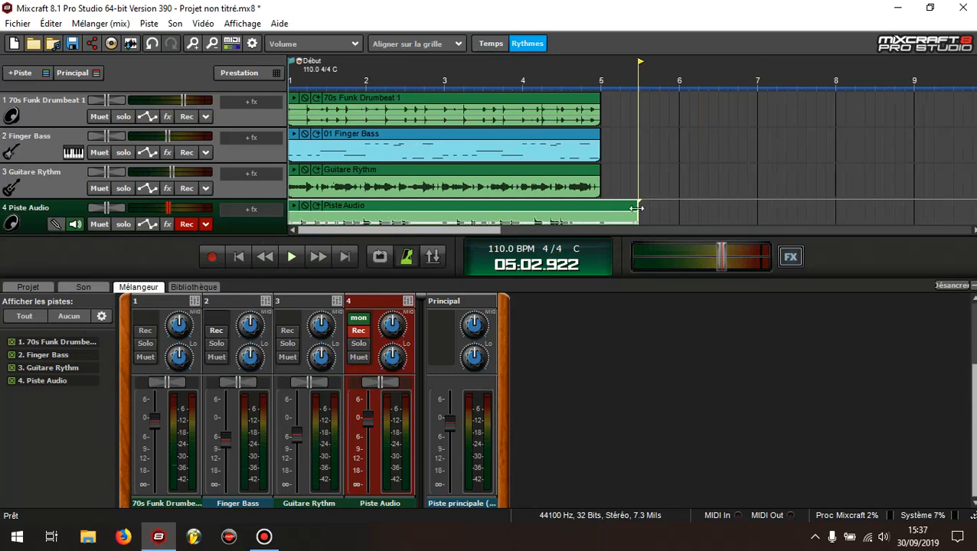
{"action": "left_click_drag", "start_coordinate": [504, 232], "coordinate": [451, 231]}
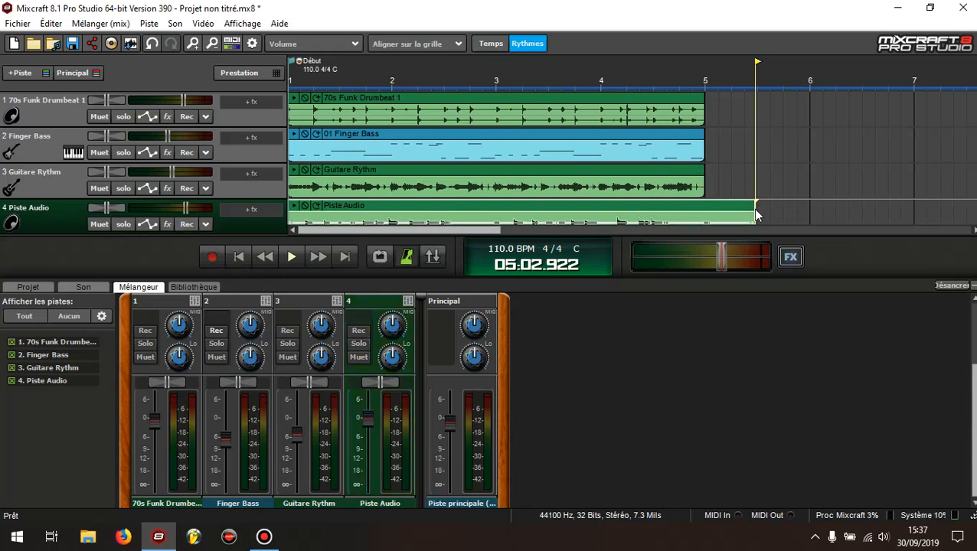
{"action": "left_click_drag", "start_coordinate": [753, 203], "coordinate": [721, 218]}
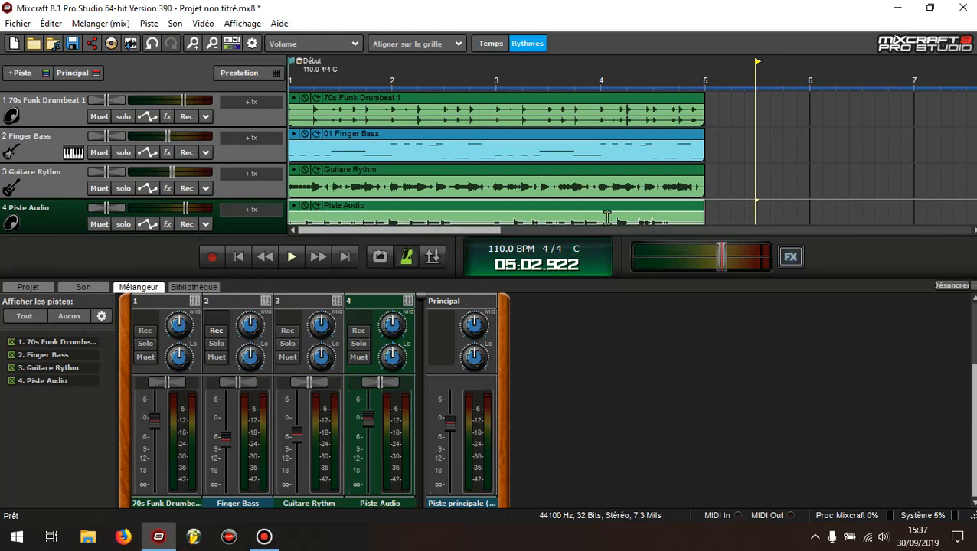
Collapse the mixer area to give the track timeline more room.
{"action": "scroll", "coordinate": [484, 166], "scroll_direction": "right", "scroll_amount": 2}
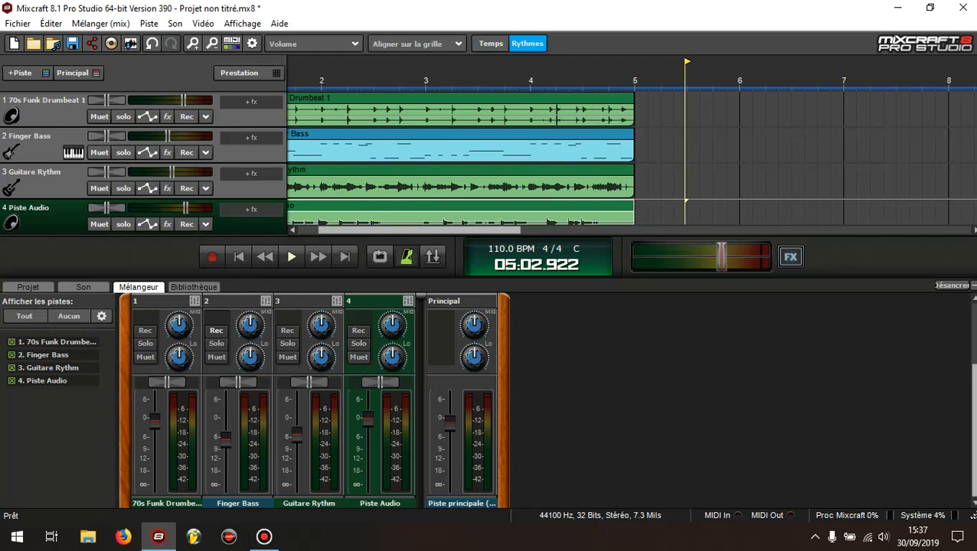
{"action": "left_click", "coordinate": [973, 285]}
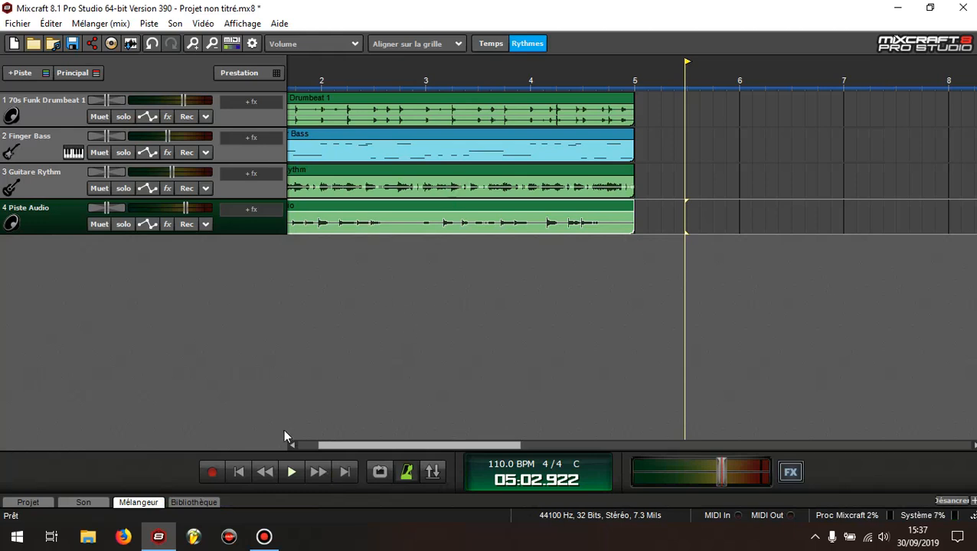
Return to the project start and turn off the recording count-in measures in the metronome settings.
{"action": "left_click", "coordinate": [240, 473]}
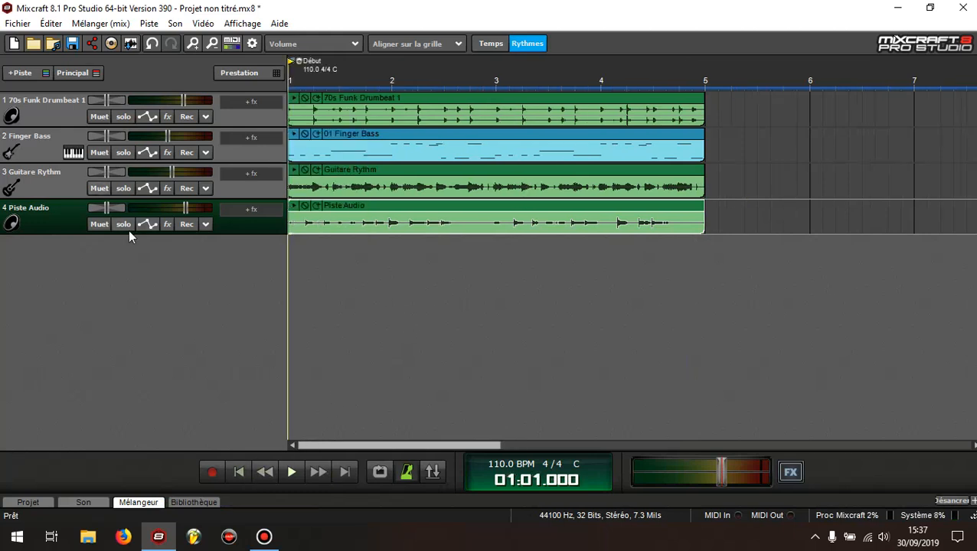
{"action": "right_click", "coordinate": [399, 473]}
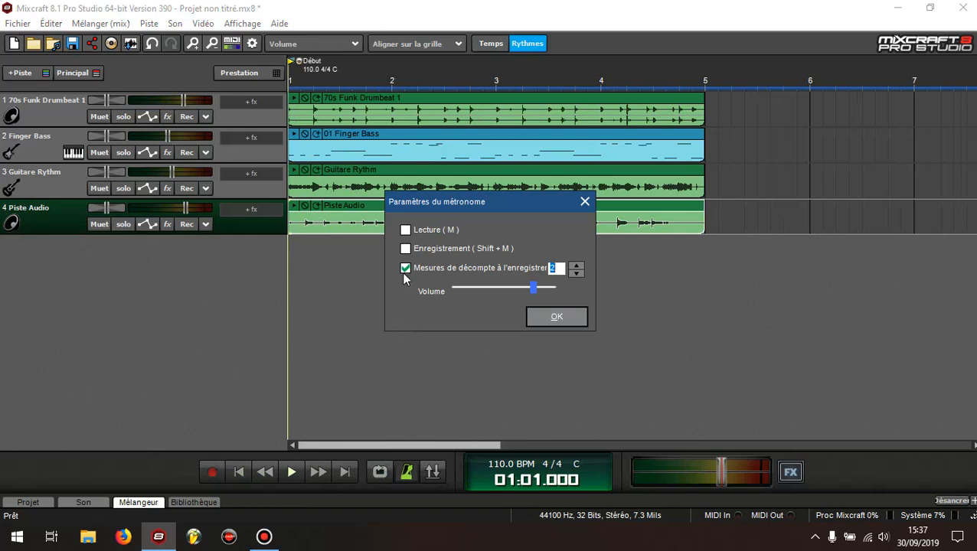
{"action": "left_click", "coordinate": [538, 312]}
Play the four measures in a loop, lower the Piste Audio track volume slightly, and switch looping off at the project start.
{"action": "left_click", "coordinate": [379, 473]}
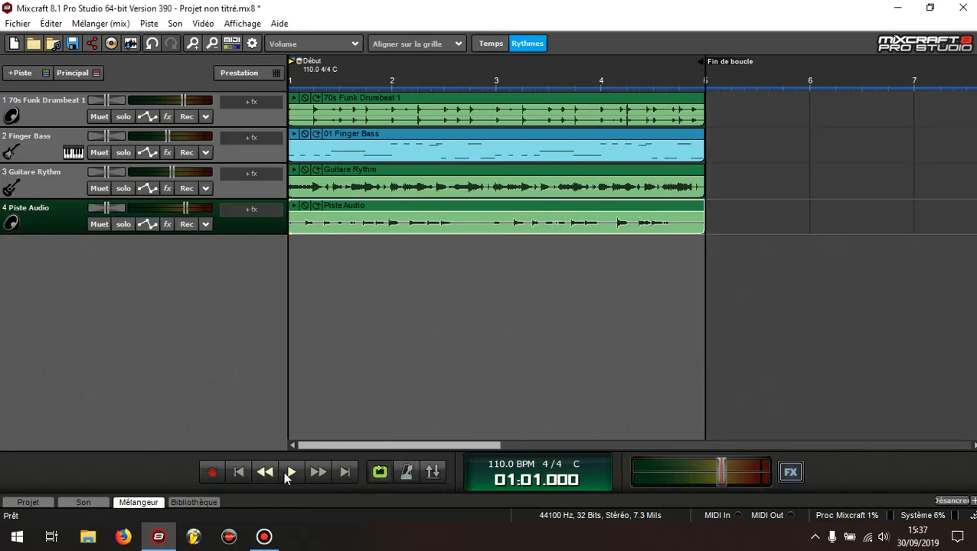
{"action": "left_click", "coordinate": [290, 472]}
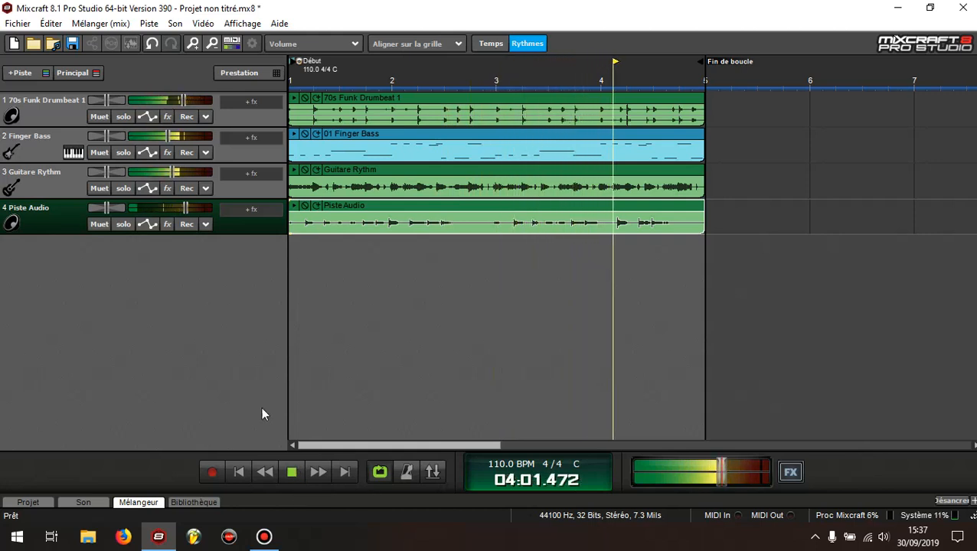
{"action": "left_click_drag", "start_coordinate": [186, 208], "coordinate": [183, 209]}
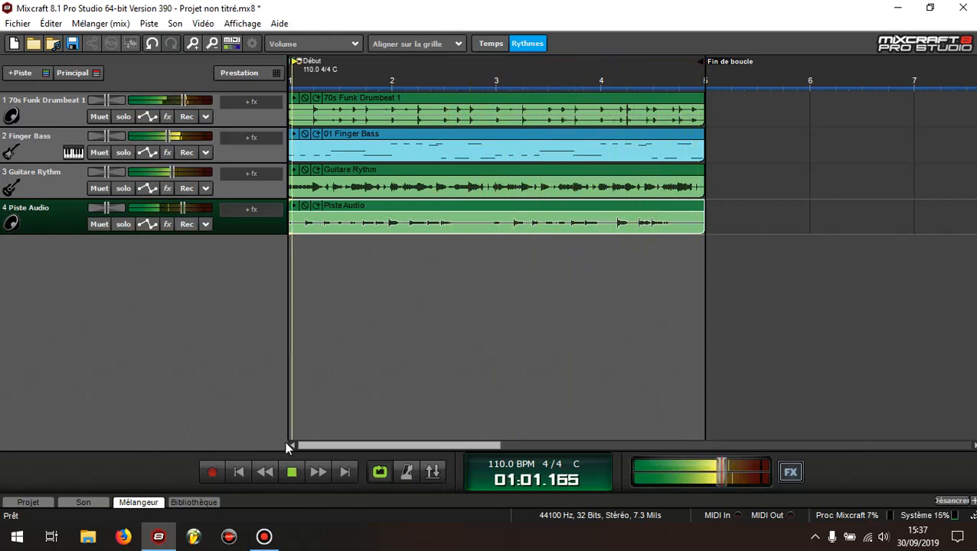
{"action": "left_click", "coordinate": [291, 471]}
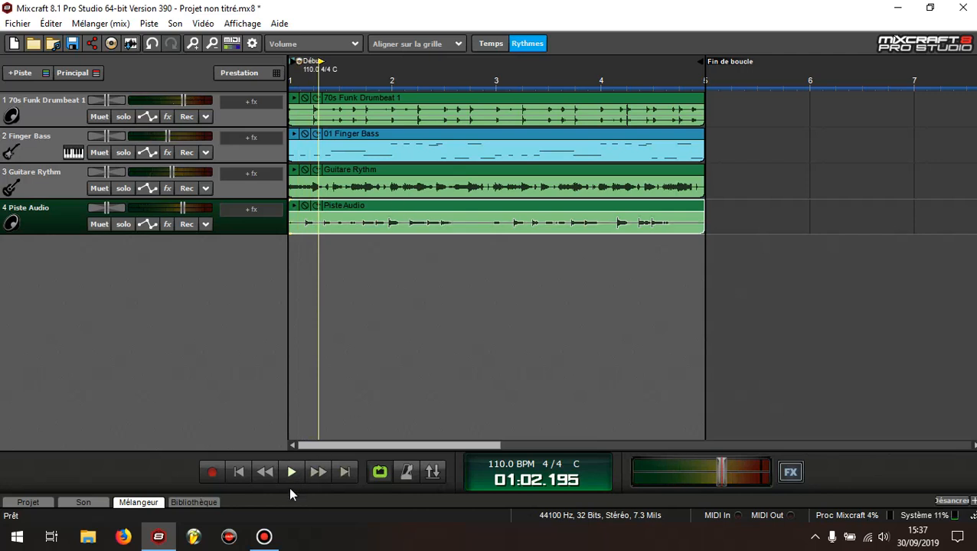
{"action": "left_click", "coordinate": [239, 472]}
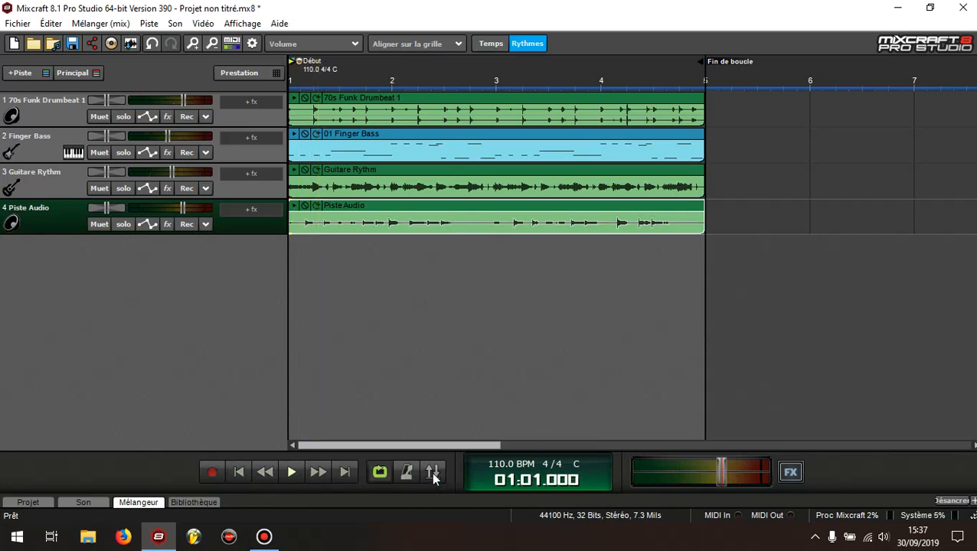
{"action": "left_click", "coordinate": [379, 474]}
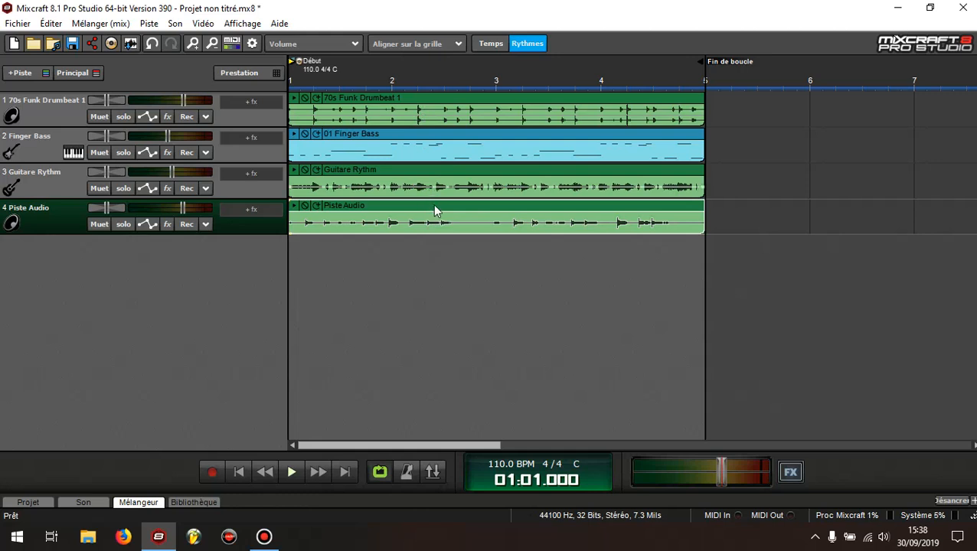
{"action": "left_click", "coordinate": [380, 473]}
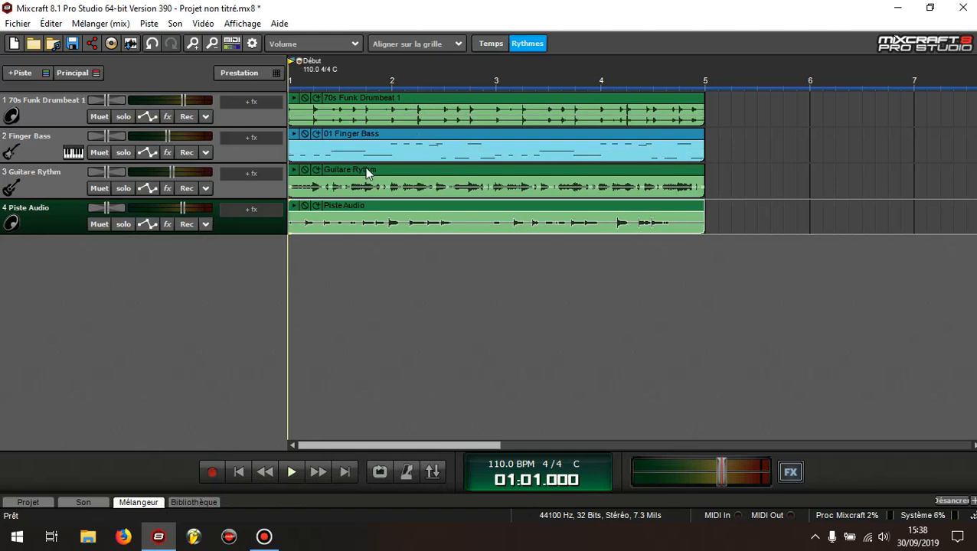
Move the 70s Funk Drumbeat 1 and 01 Finger Bass clips to measure 5 and the Piste Audio clip to measure 9.
{"action": "left_click_drag", "start_coordinate": [405, 101], "coordinate": [895, 100]}
{"action": "left_click_drag", "start_coordinate": [526, 138], "coordinate": [895, 139]}
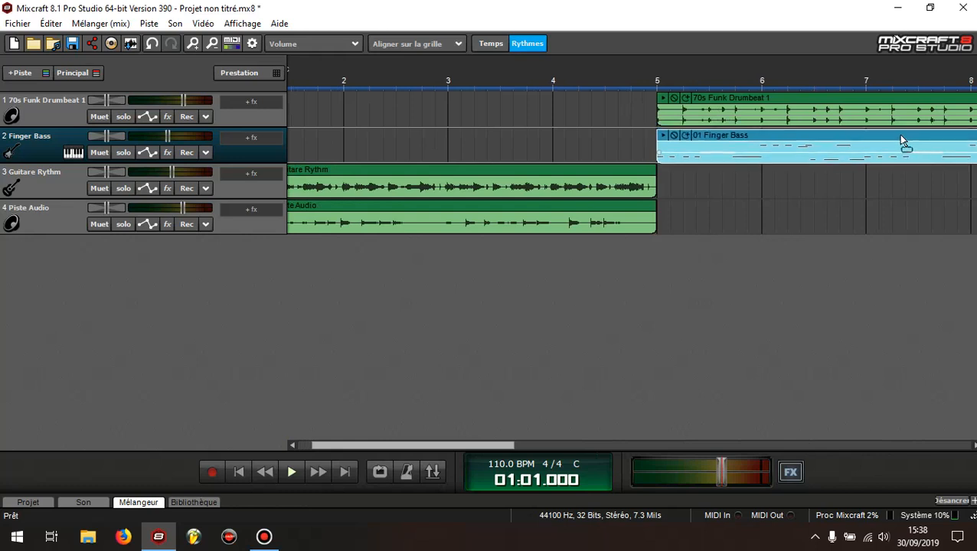
{"action": "left_click_drag", "start_coordinate": [542, 208], "coordinate": [848, 218]}
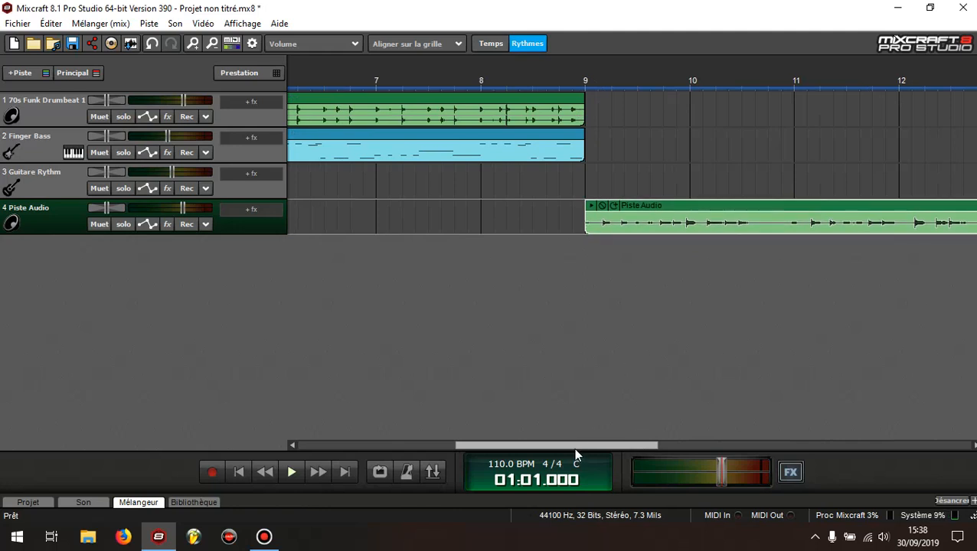
{"action": "left_click_drag", "start_coordinate": [574, 445], "coordinate": [403, 437]}
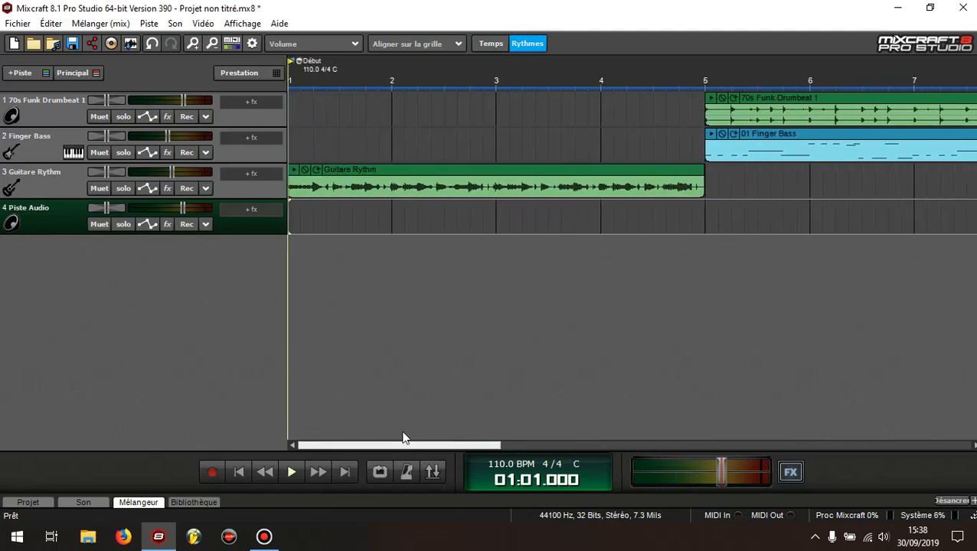
Copy the Guitare Rythm clip from measures 1–4 and paste it at the start of measure 5.
{"action": "left_click", "coordinate": [418, 171]}
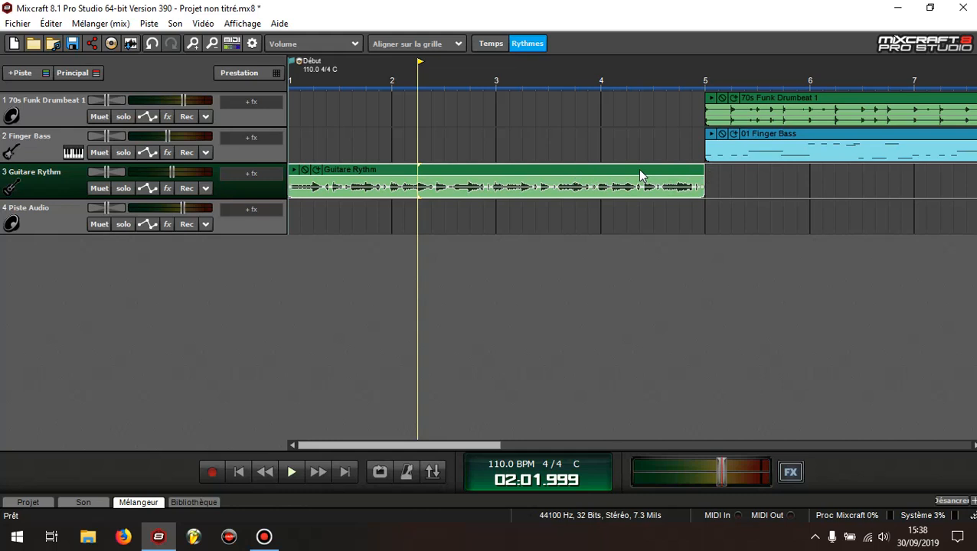
{"action": "left_click", "coordinate": [706, 188]}
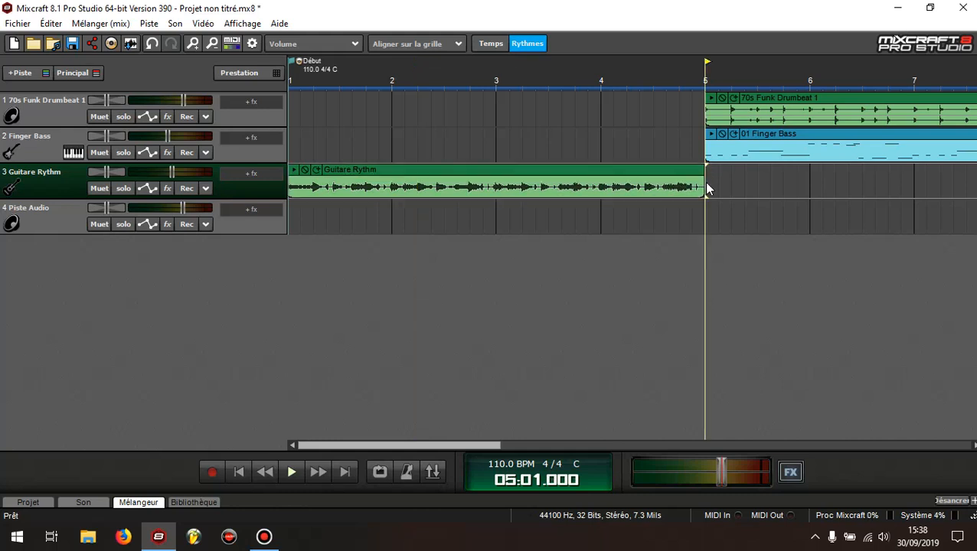
{"action": "key", "text": "ctrl+v"}
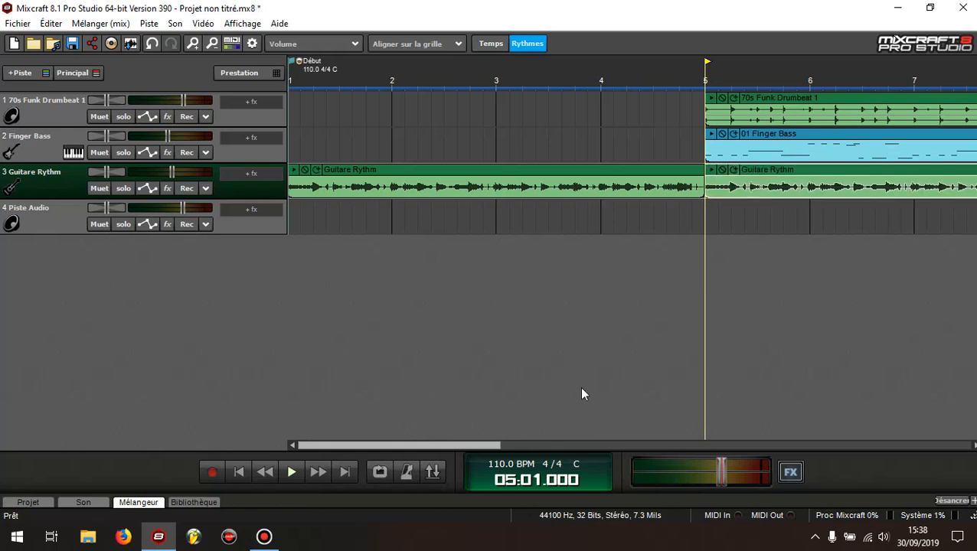
Copy the drum, bass and guitar clips of measures 5–8 together and paste them at the start of measure 9.
{"action": "left_click_drag", "start_coordinate": [459, 444], "coordinate": [562, 444]}
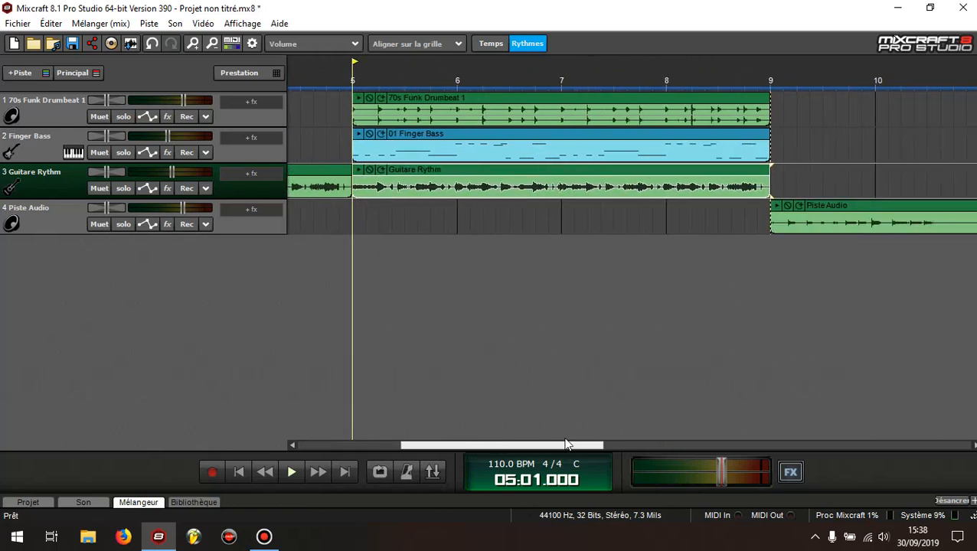
{"action": "left_click", "coordinate": [904, 202]}
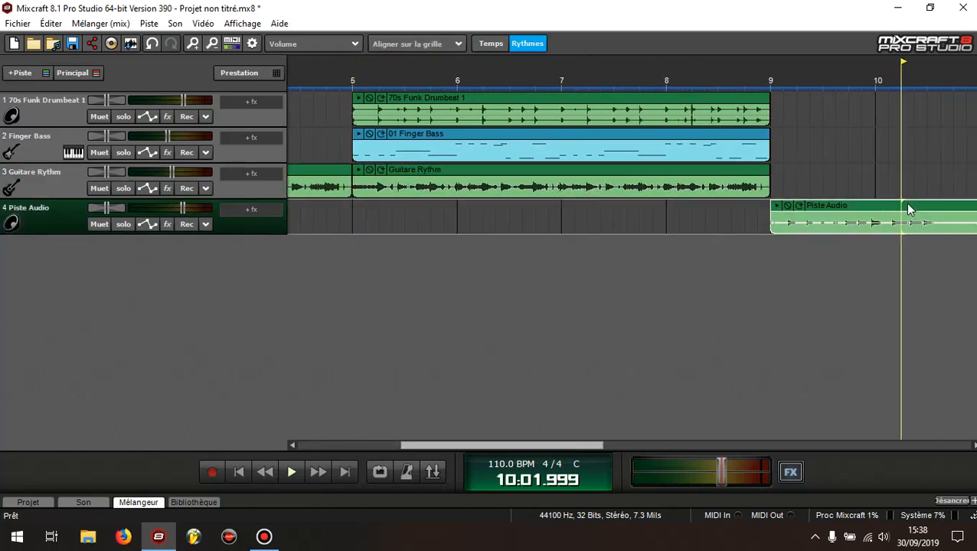
{"action": "left_click", "coordinate": [733, 175]}
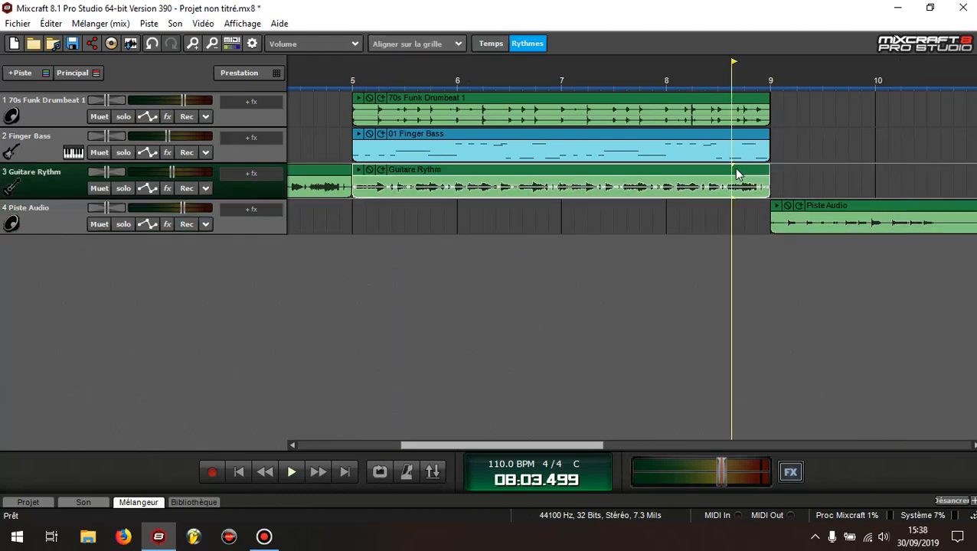
{"action": "left_click", "coordinate": [651, 100]}
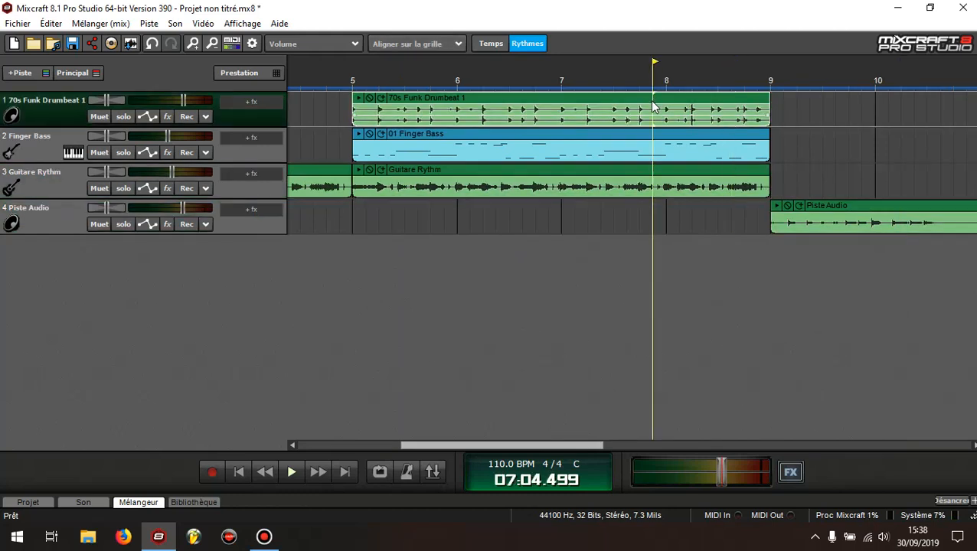
{"action": "left_click", "coordinate": [659, 130]}
{"action": "left_click", "coordinate": [660, 169]}
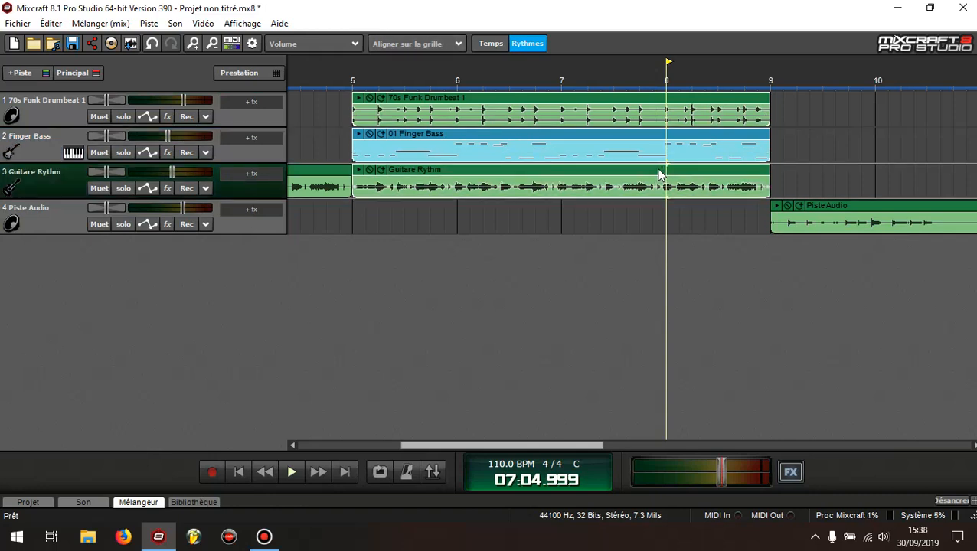
{"action": "left_click", "coordinate": [770, 101]}
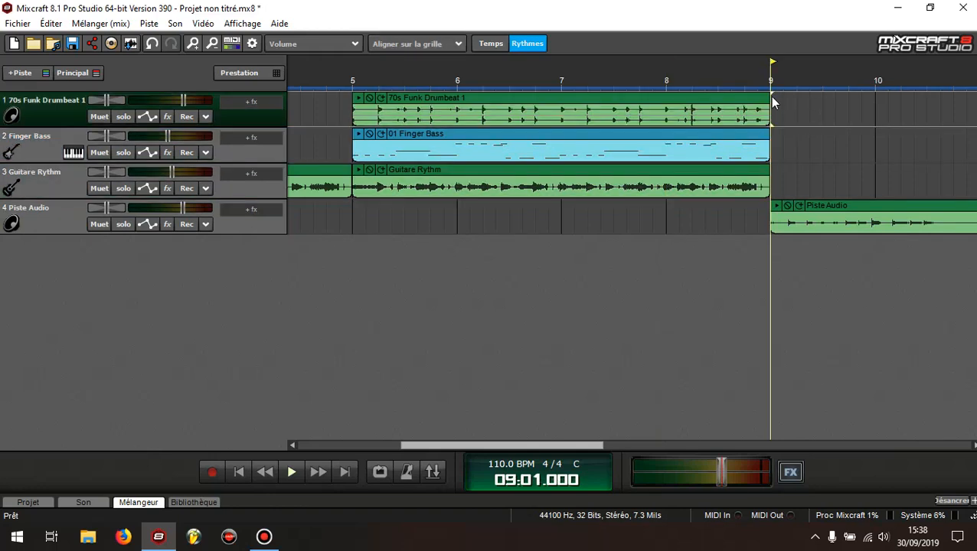
{"action": "key", "text": "ctrl+v"}
Play the whole arrangement from the project start into measure 12 to hear the instruments enter progressively.
{"action": "left_click_drag", "start_coordinate": [576, 452], "coordinate": [468, 451]}
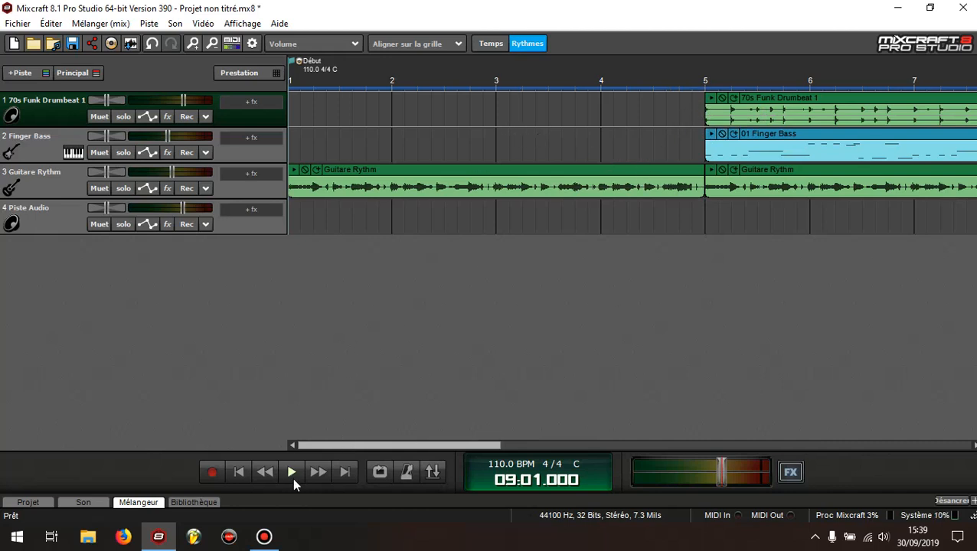
{"action": "left_click", "coordinate": [300, 75]}
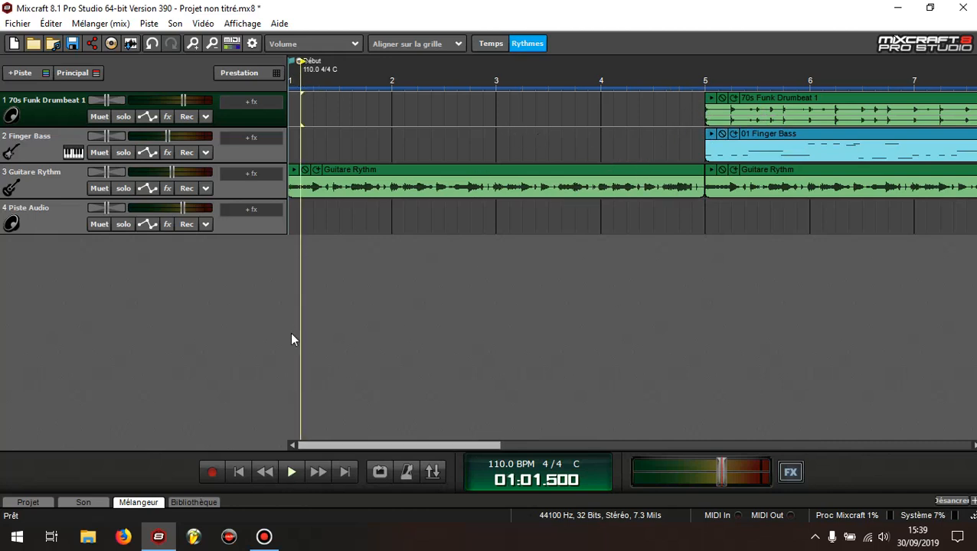
{"action": "left_click", "coordinate": [240, 473]}
{"action": "left_click", "coordinate": [290, 473]}
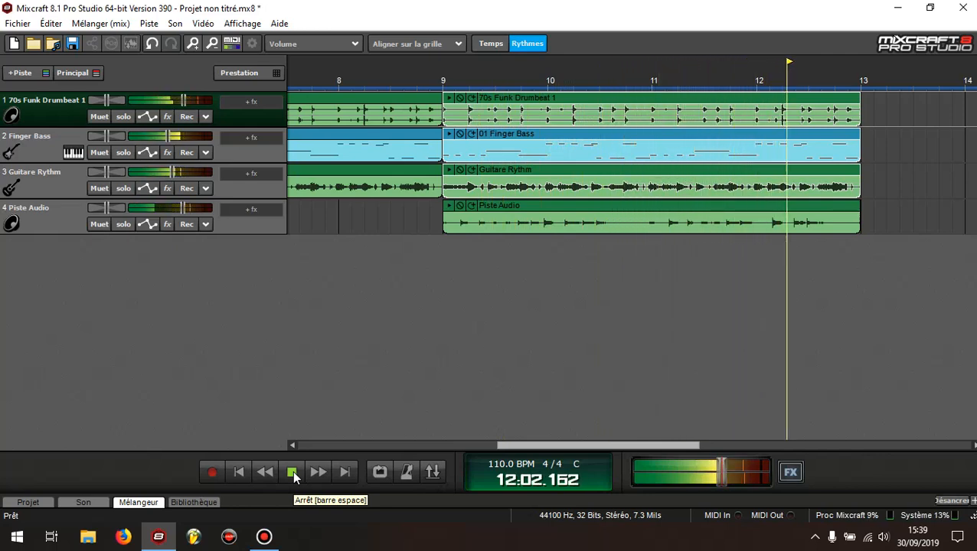
{"action": "left_click", "coordinate": [292, 472]}
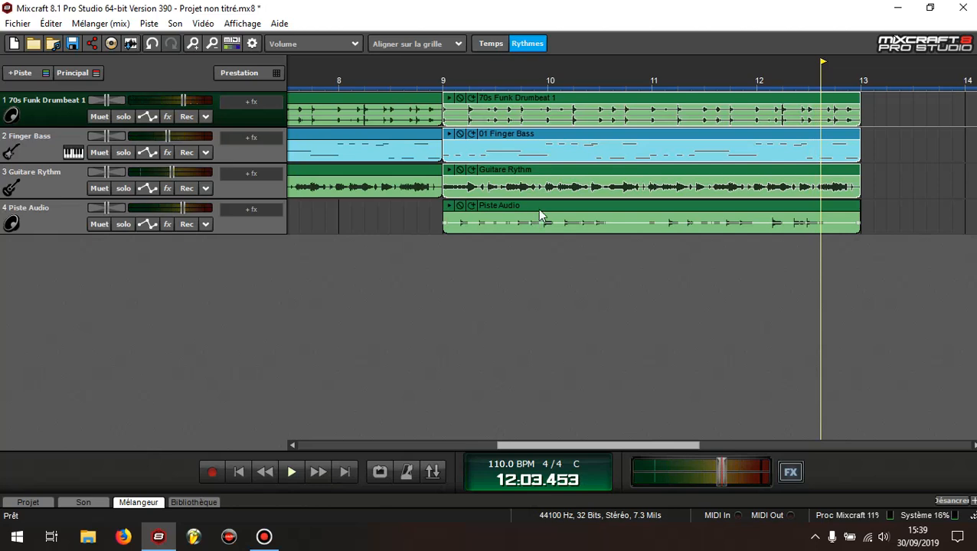
With snapping set to Désactivé, nudge the Piste Audio clip slightly ahead of measure 9 and audition it from mid-measure 8.
{"action": "left_click", "coordinate": [425, 43]}
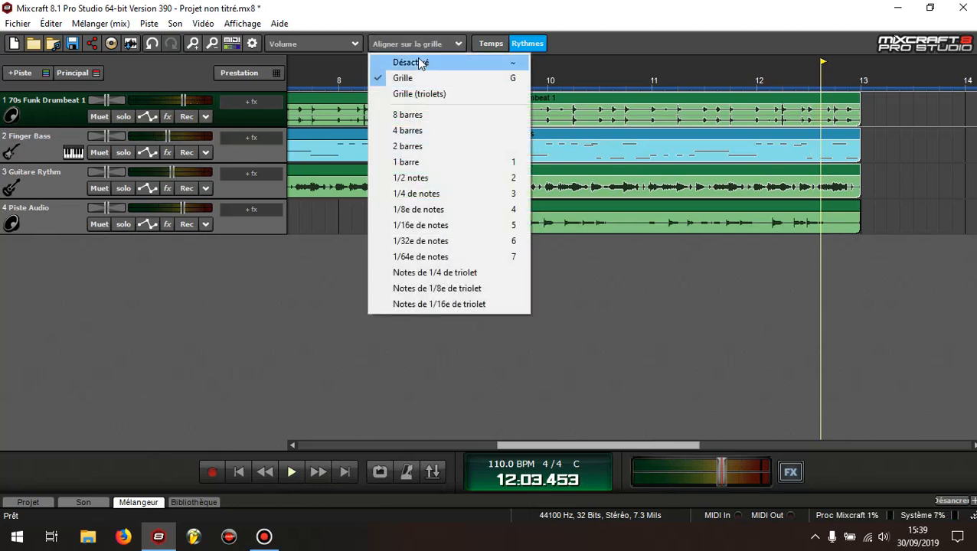
{"action": "left_click", "coordinate": [421, 63]}
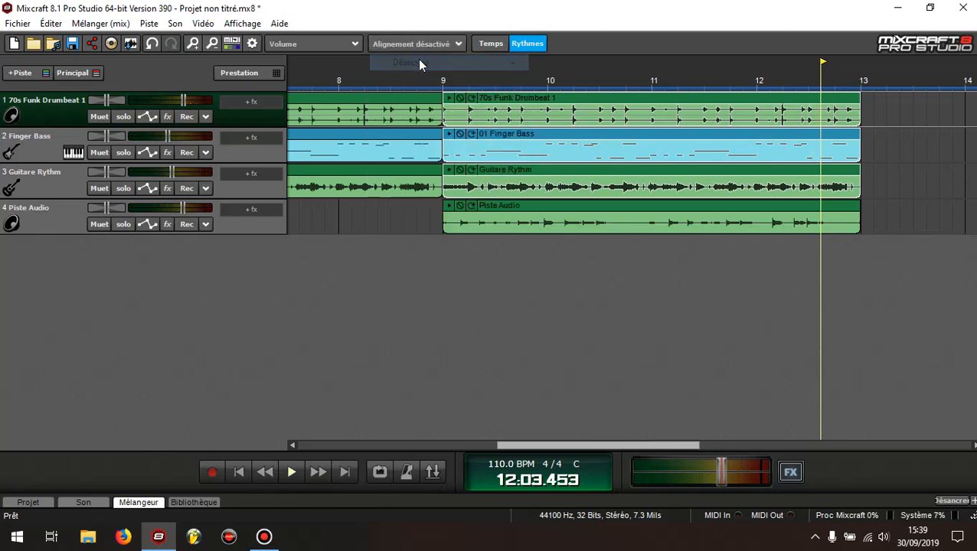
{"action": "left_click", "coordinate": [561, 212]}
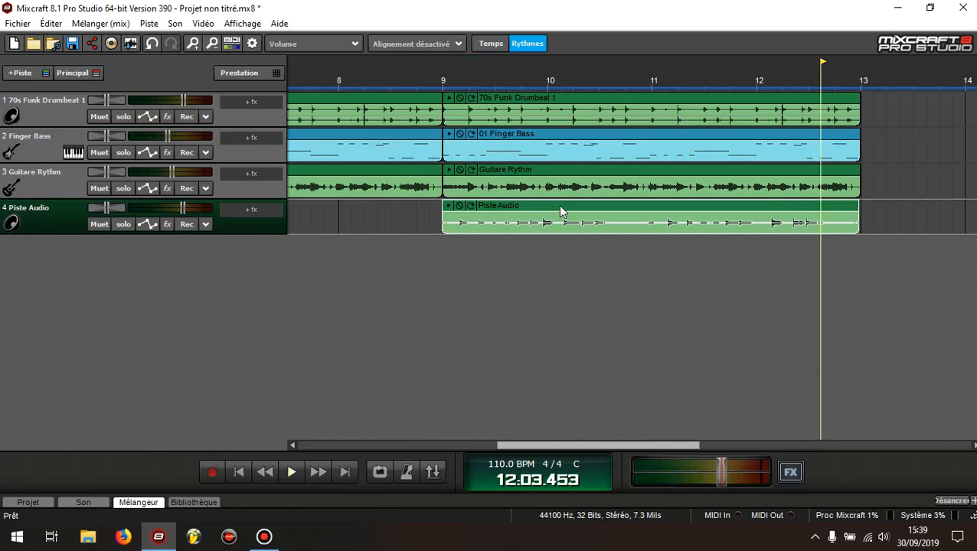
{"action": "left_click", "coordinate": [379, 80]}
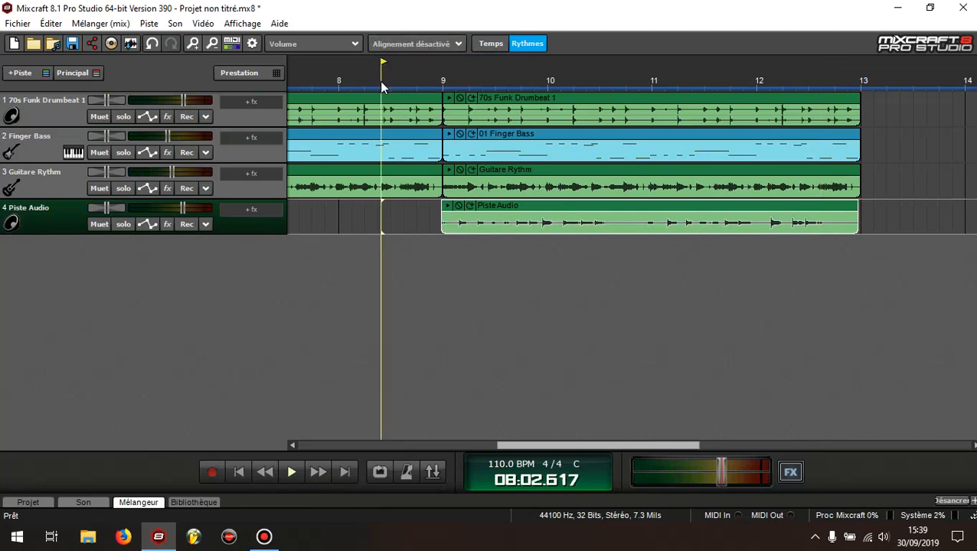
{"action": "key", "text": "space"}
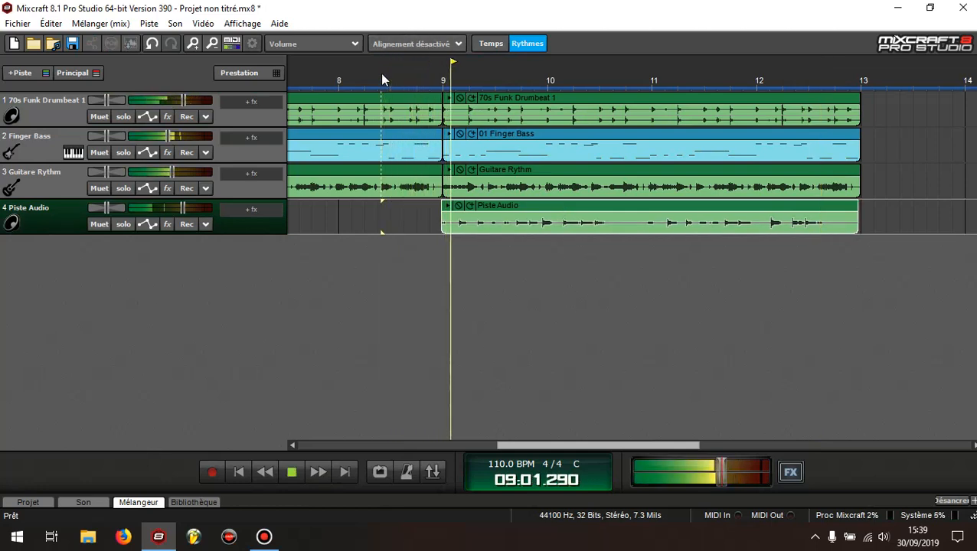
{"action": "key", "text": "space"}
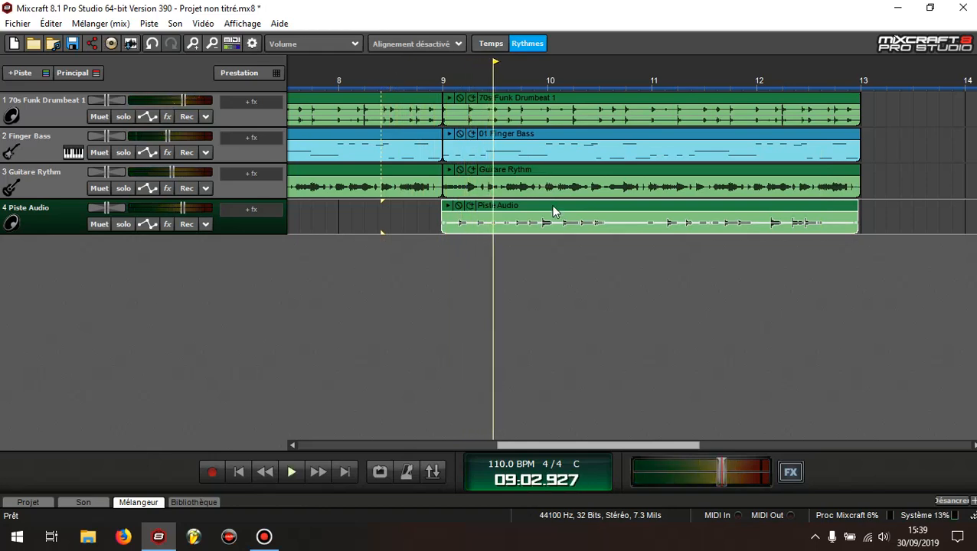
Move the Piste Audio clip back to the start of measure 9 and play from late measure 8 into measure 12.
{"action": "left_click", "coordinate": [422, 64]}
{"action": "key", "text": "space"}
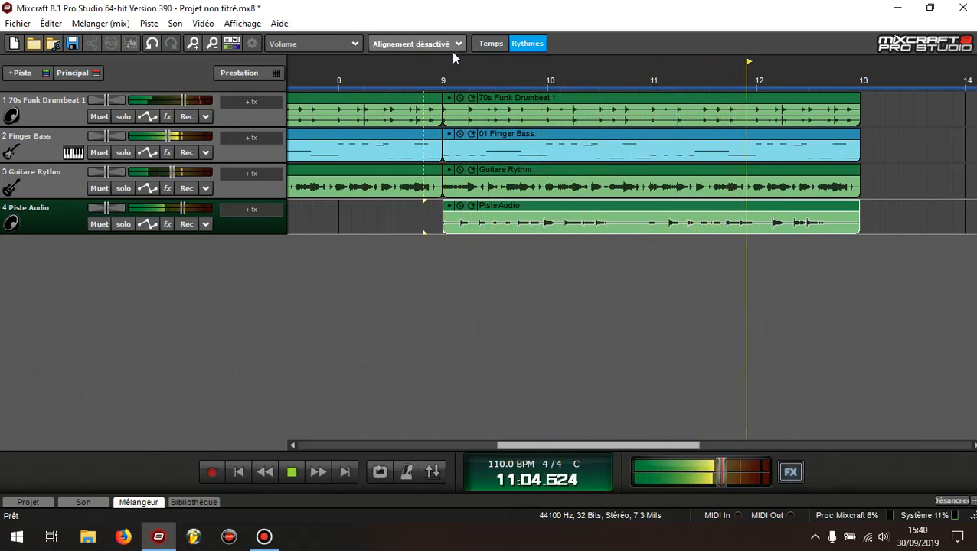
{"action": "key", "text": "space"}
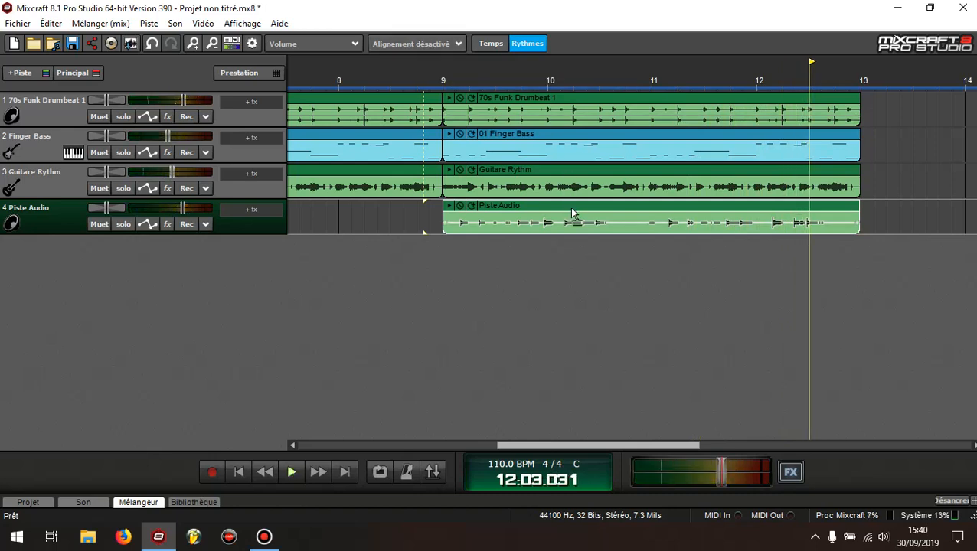
Shift the Piste Audio clip slightly past the start of measure 9 and audition its timing from late measure 8.
{"action": "left_click", "coordinate": [417, 82]}
{"action": "key", "text": "space"}
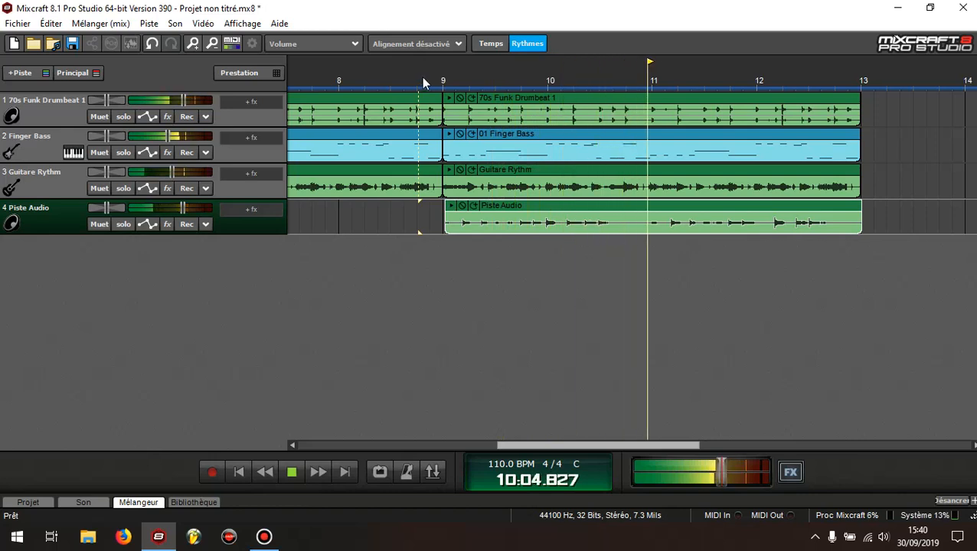
Set the timeline snapping to Grille and select the 70s Funk Drumbeat 1 clip that starts at measure 5.
{"action": "left_click", "coordinate": [432, 46]}
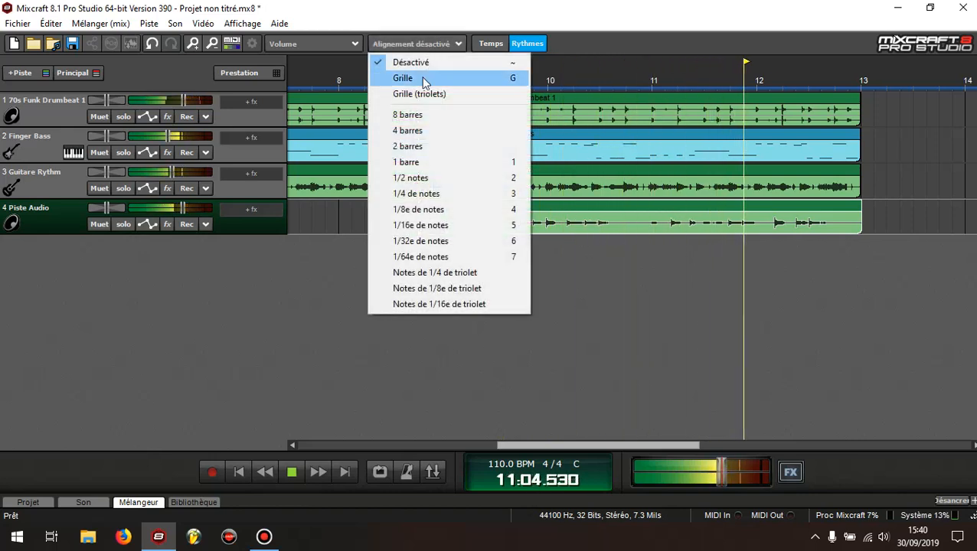
{"action": "left_click", "coordinate": [423, 81]}
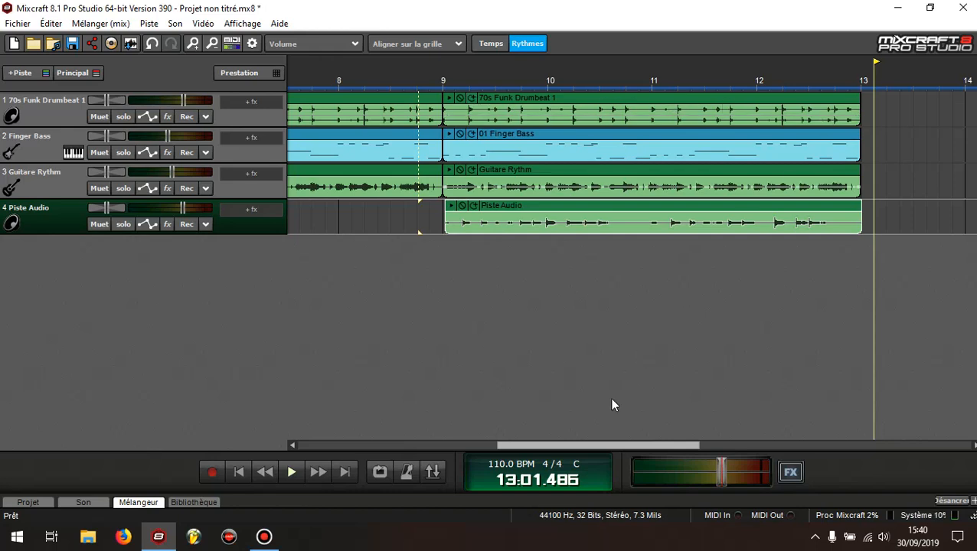
{"action": "left_click_drag", "start_coordinate": [603, 444], "coordinate": [467, 447]}
{"action": "left_click", "coordinate": [600, 109]}
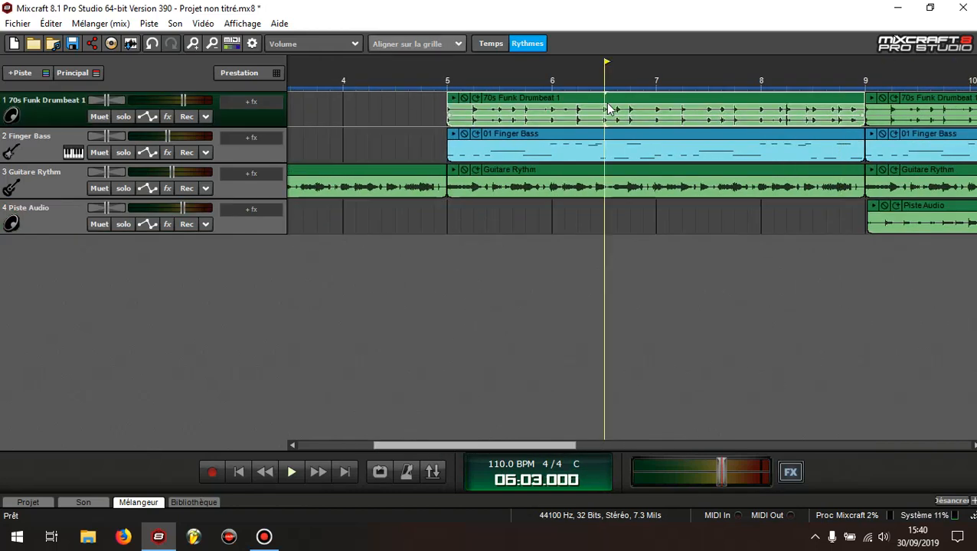
Find the 70s Funk drum fills in the loop library and preview 70s Funk Drum Fill 1.
{"action": "left_click", "coordinate": [190, 502]}
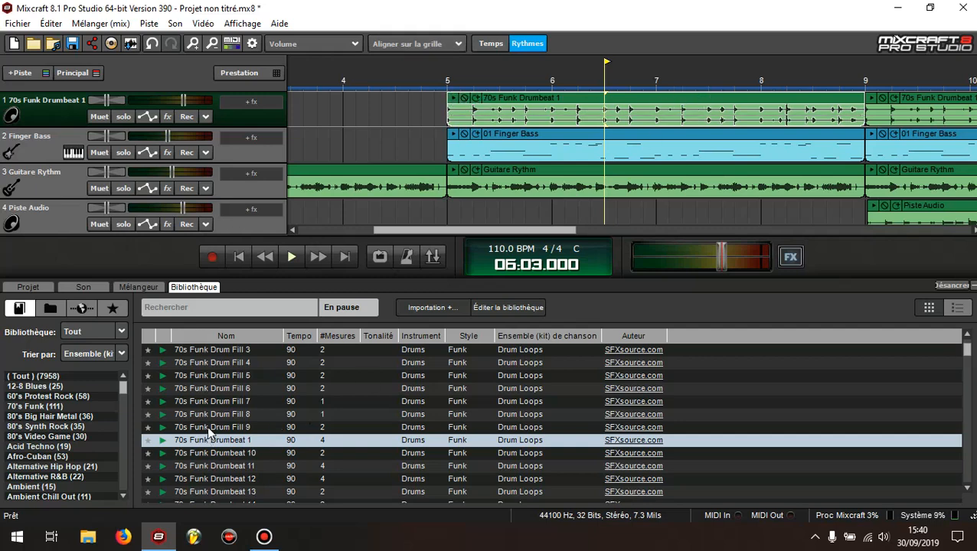
{"action": "scroll", "coordinate": [207, 428], "scroll_direction": "up", "scroll_amount": 3}
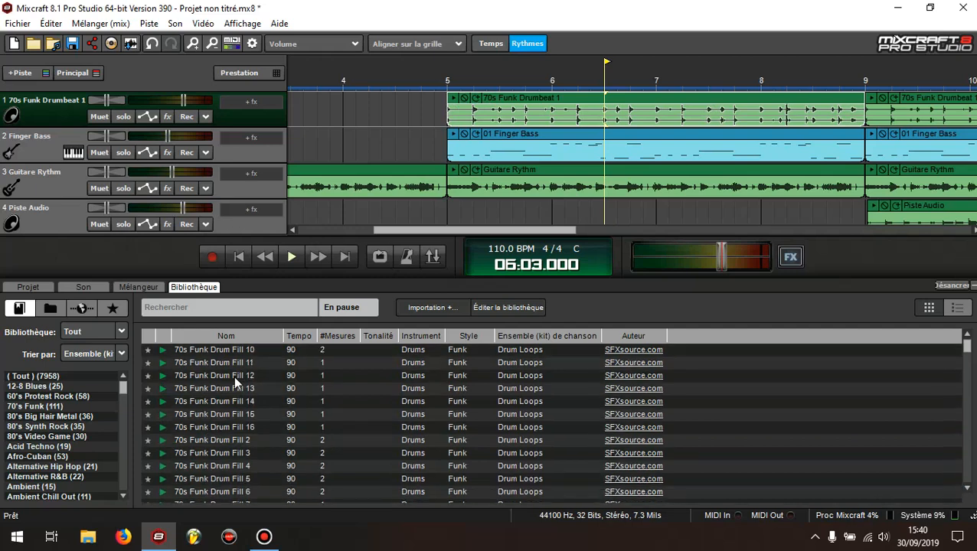
{"action": "scroll", "coordinate": [234, 374], "scroll_direction": "up", "scroll_amount": 1}
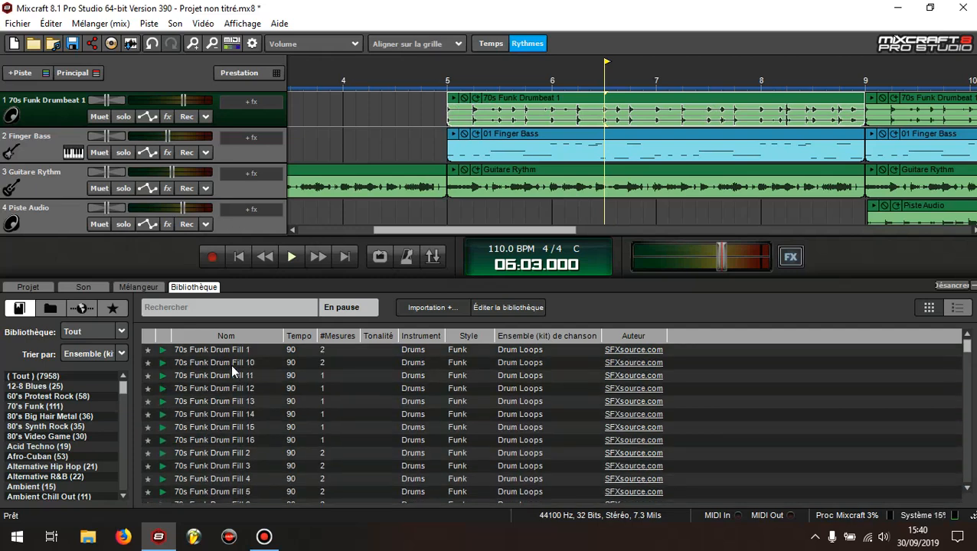
{"action": "left_click", "coordinate": [165, 354]}
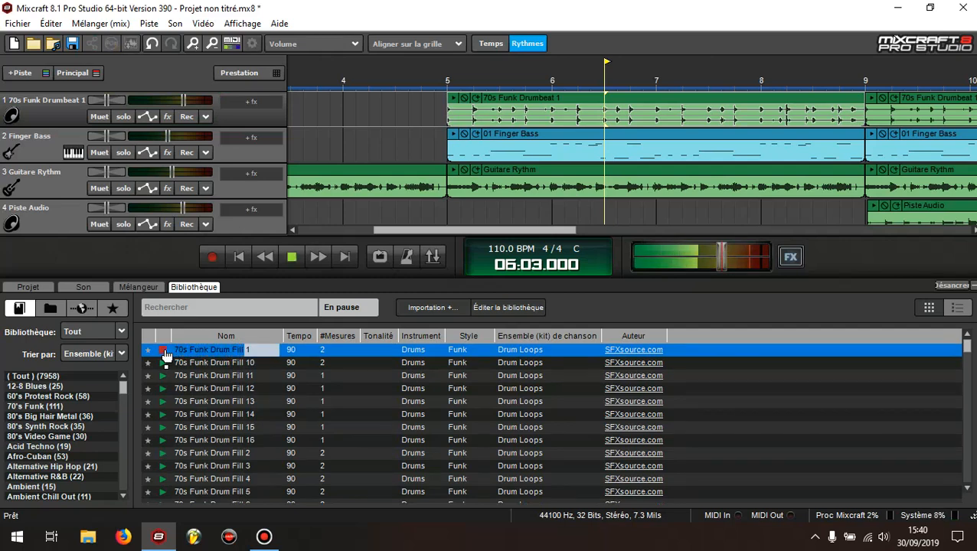
{"action": "left_click", "coordinate": [163, 354]}
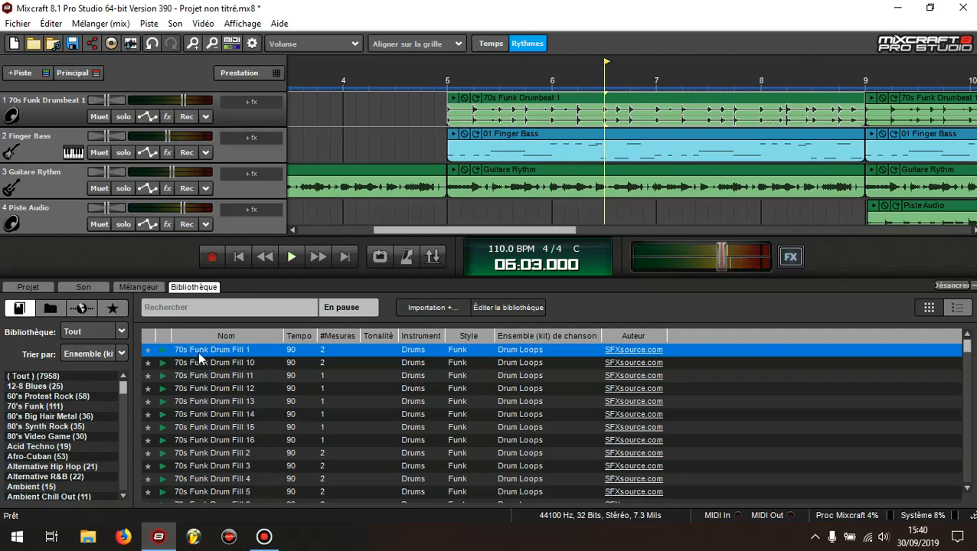
Add 70s Funk Drum Fill 1 to the drum track at measure 4, trimmed to one measure before the drumbeat.
{"action": "left_click_drag", "start_coordinate": [198, 352], "coordinate": [343, 123]}
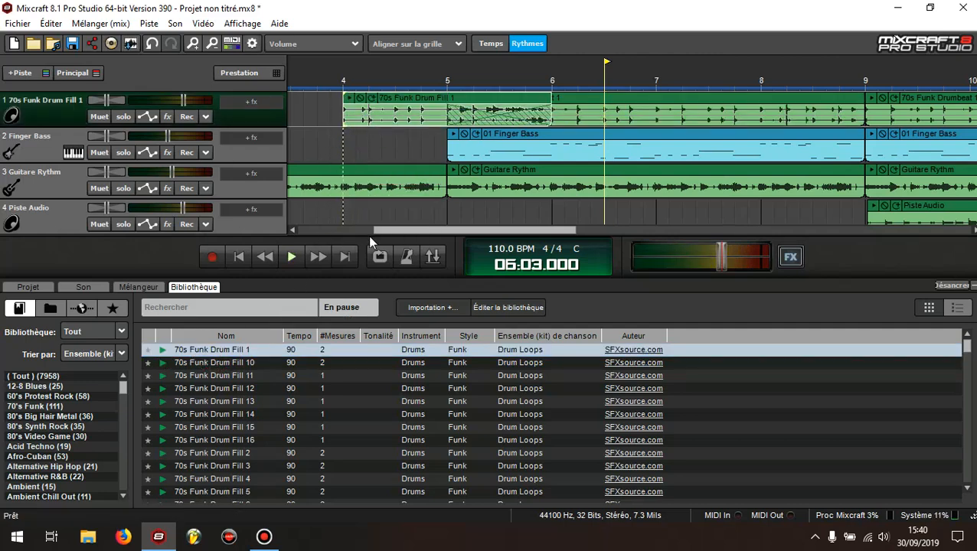
{"action": "left_click_drag", "start_coordinate": [379, 229], "coordinate": [355, 230]}
{"action": "left_click_drag", "start_coordinate": [462, 100], "coordinate": [426, 109]}
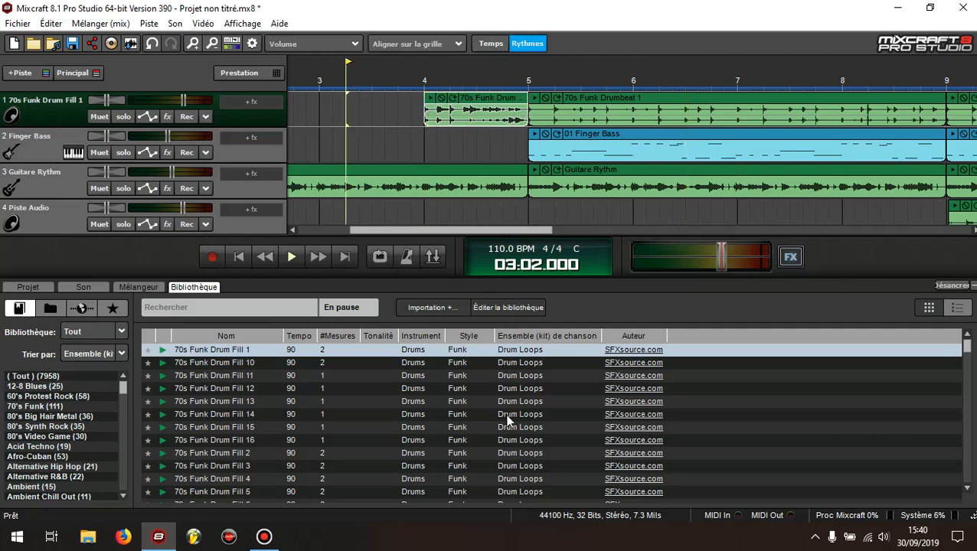
Play from the second beat of measure 3 into measure 6 to audition the fill leading into the drumbeat.
{"action": "key", "text": "space"}
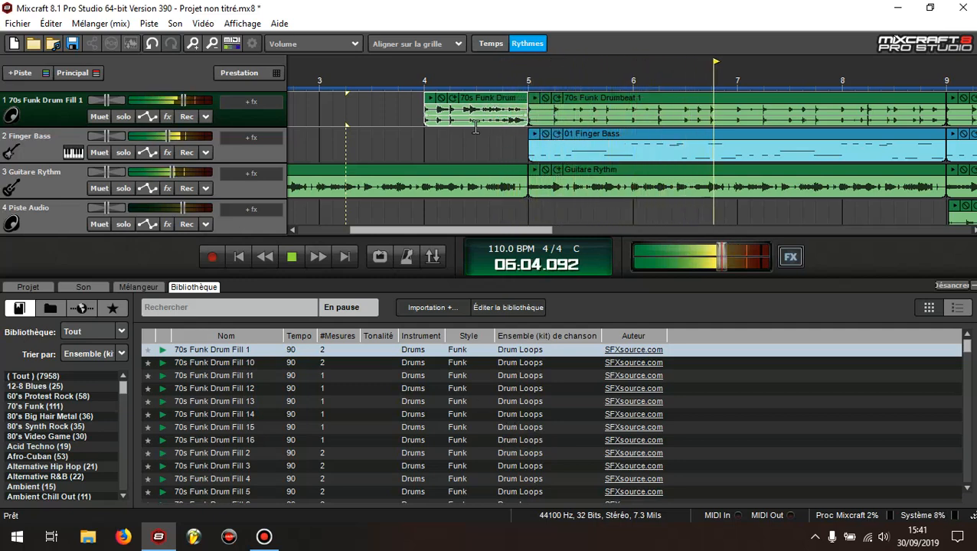
{"action": "key", "text": "space"}
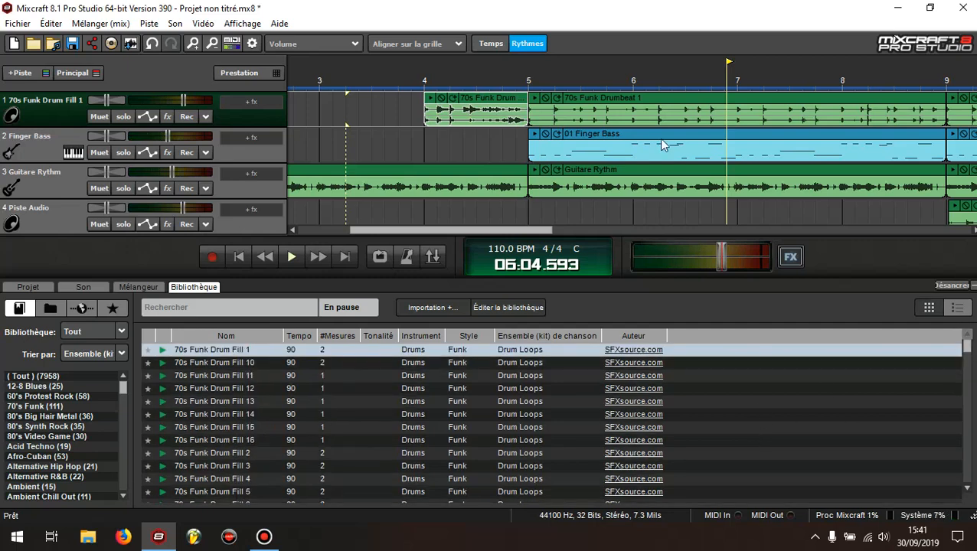
{"action": "left_click_drag", "start_coordinate": [502, 229], "coordinate": [552, 228]}
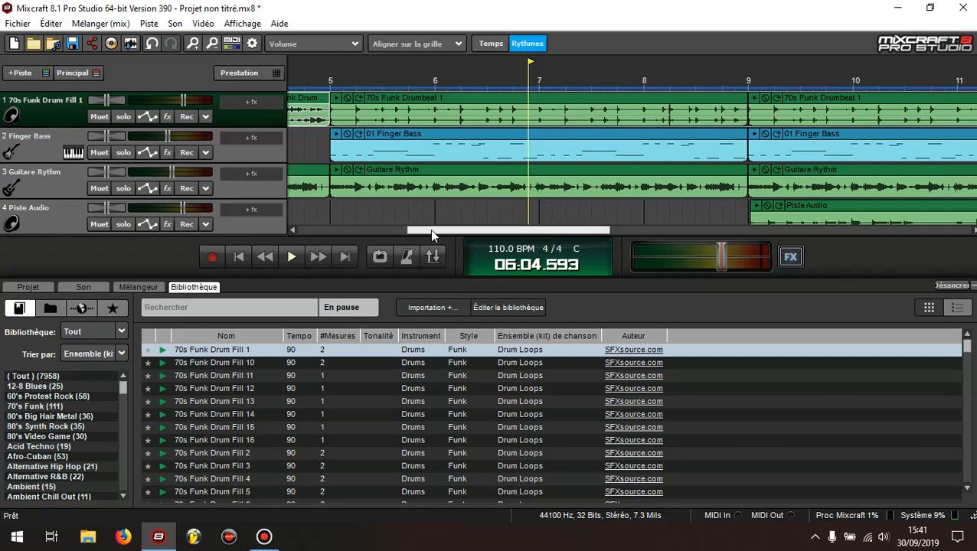
{"action": "left_click_drag", "start_coordinate": [430, 229], "coordinate": [306, 236]}
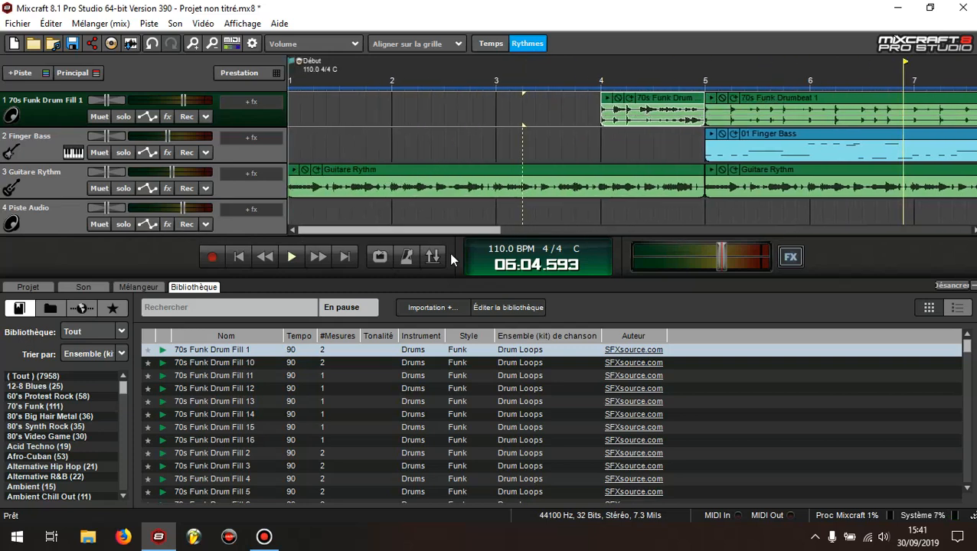
Show the mixer and enable looping over measures 9 through 12, up to the start of measure 13.
{"action": "left_click", "coordinate": [239, 258]}
{"action": "left_click", "coordinate": [139, 287]}
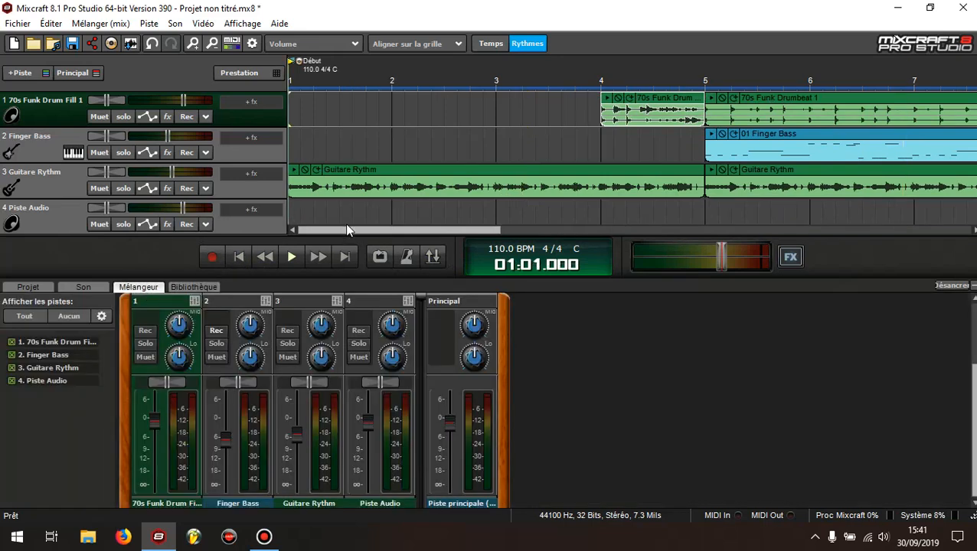
{"action": "left_click_drag", "start_coordinate": [342, 231], "coordinate": [500, 229]}
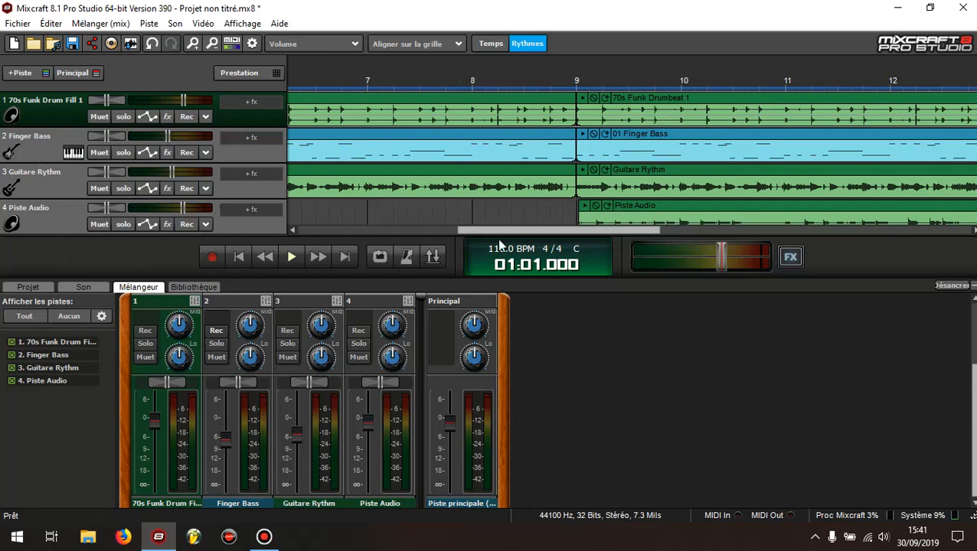
{"action": "left_click_drag", "start_coordinate": [558, 231], "coordinate": [607, 229]}
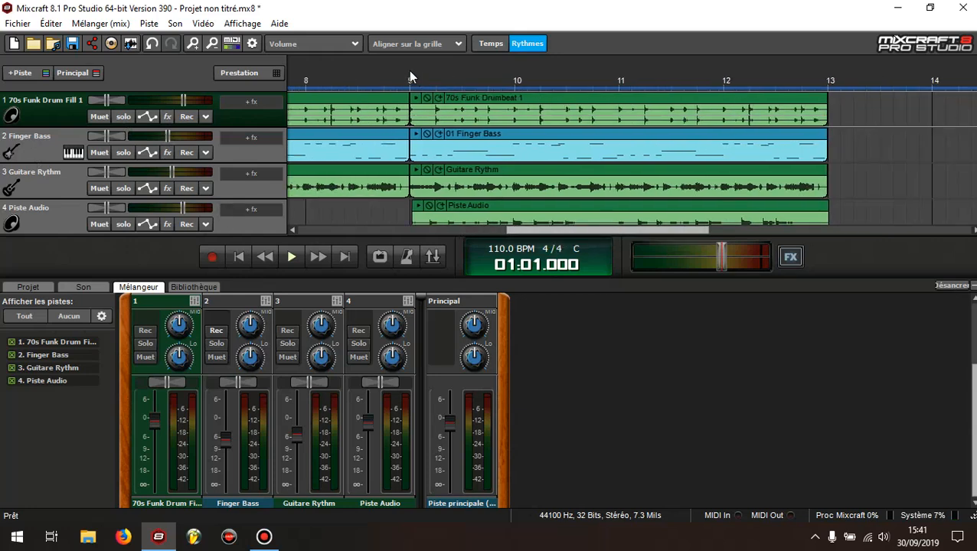
{"action": "left_click_drag", "start_coordinate": [410, 75], "coordinate": [830, 86]}
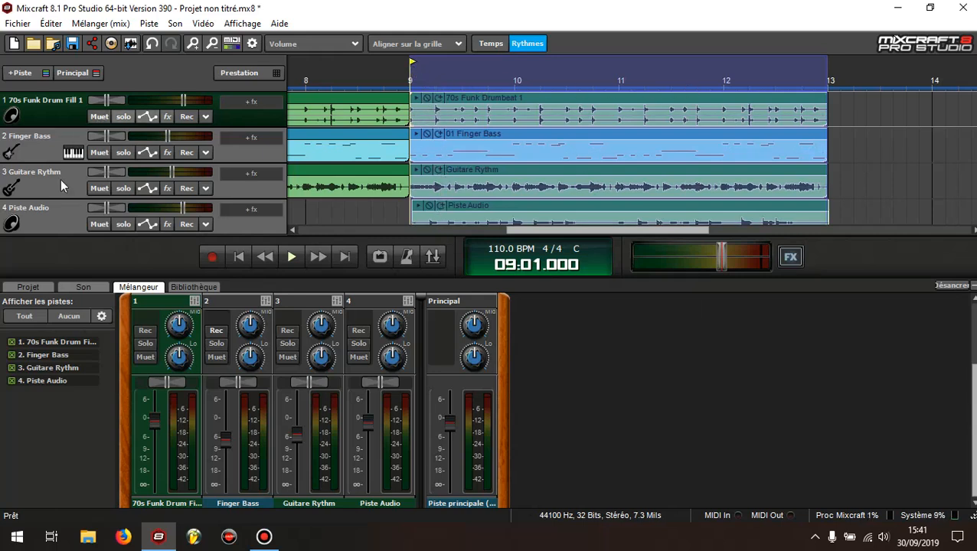
{"action": "left_click", "coordinate": [379, 258]}
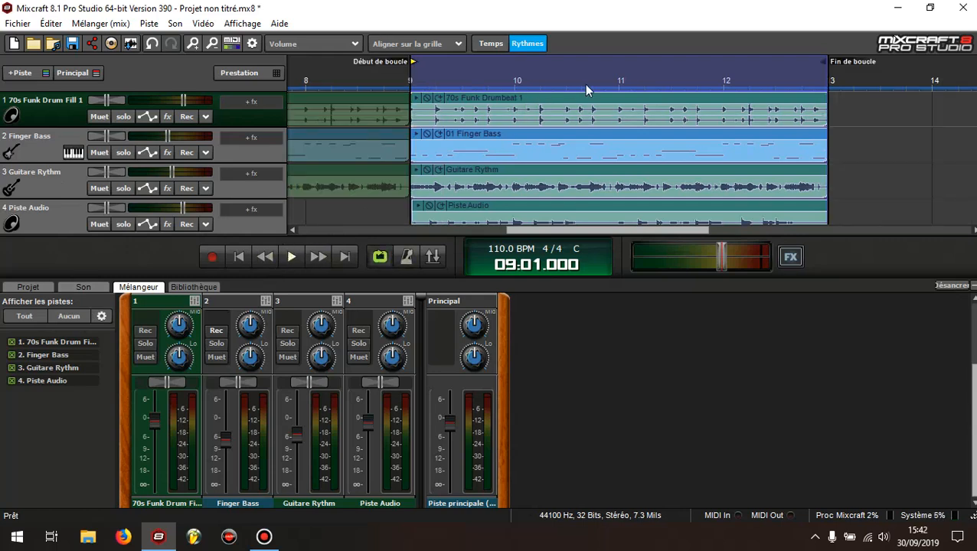
Start the looped playback and lower the main track's volume slightly in the mixer.
{"action": "left_click", "coordinate": [292, 257]}
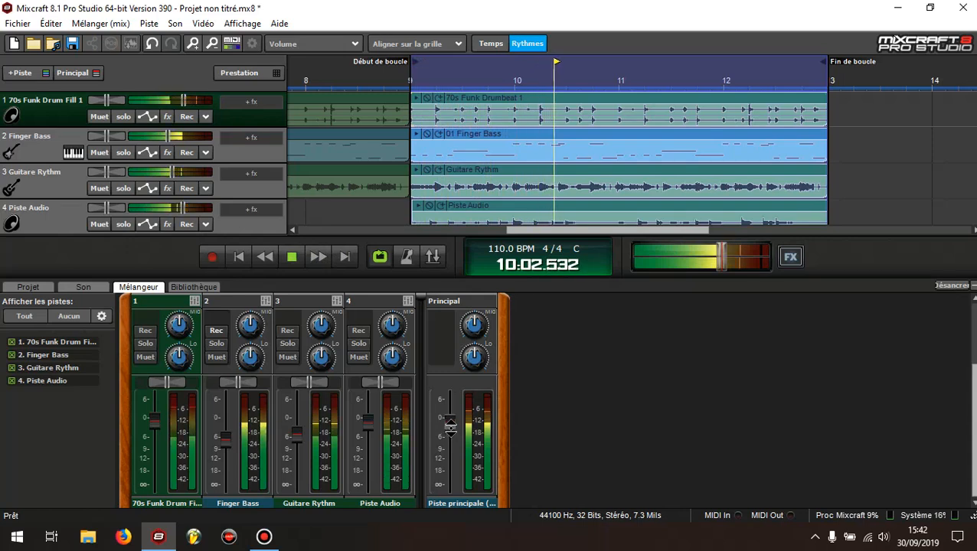
{"action": "left_click_drag", "start_coordinate": [450, 425], "coordinate": [453, 430]}
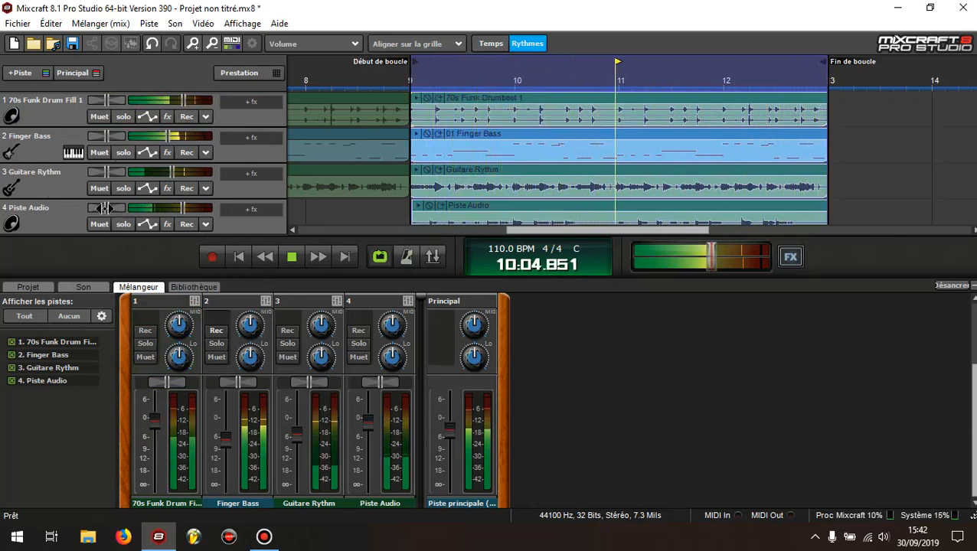
Rename track 4, Piste Audio, as "guitare Solo".
{"action": "left_click", "coordinate": [13, 213]}
{"action": "double_click", "coordinate": [13, 209]}
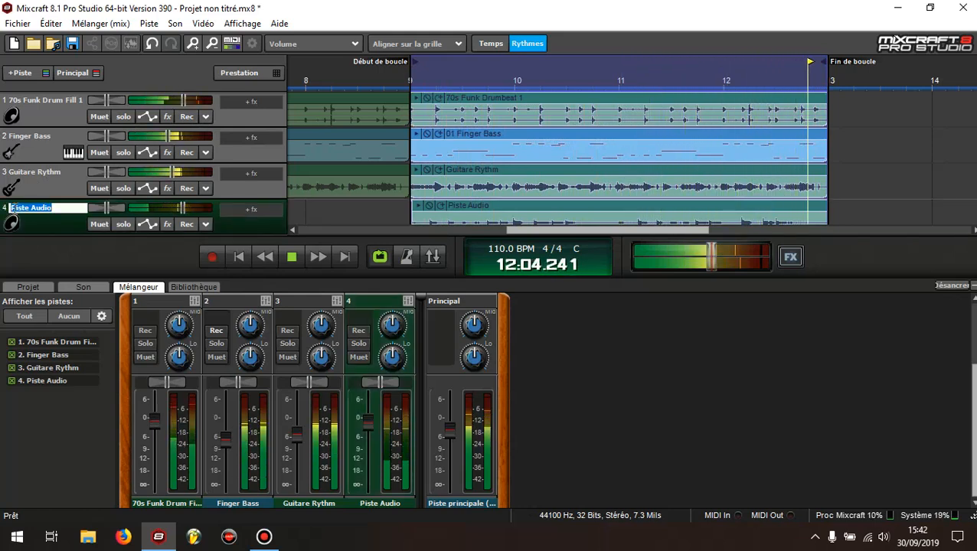
{"action": "type", "text": "guit"}
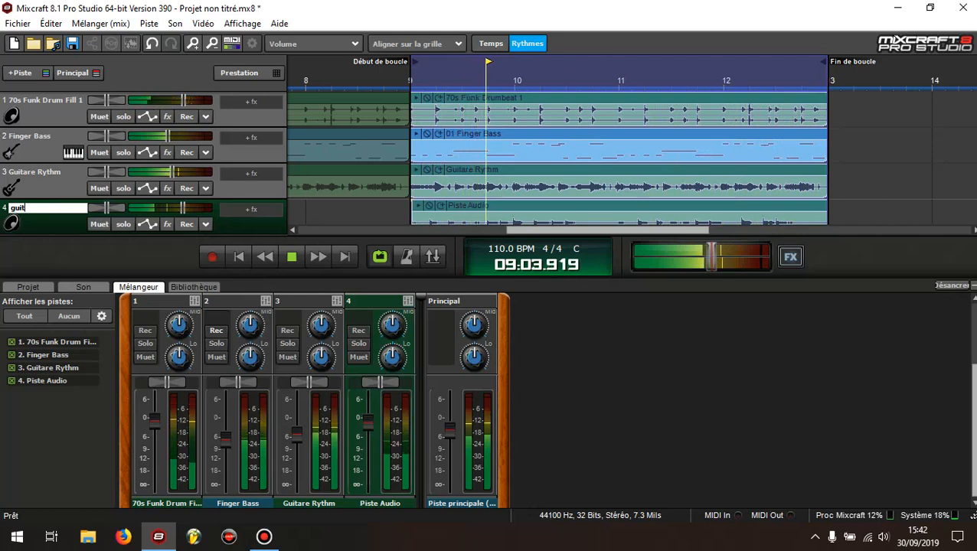
{"action": "type", "text": "are"}
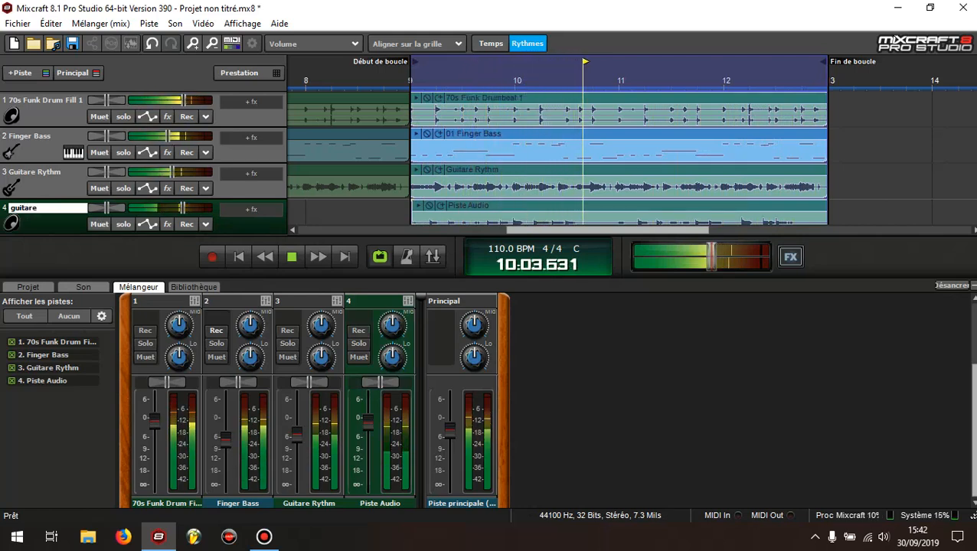
{"action": "type", "text": " Solo"}
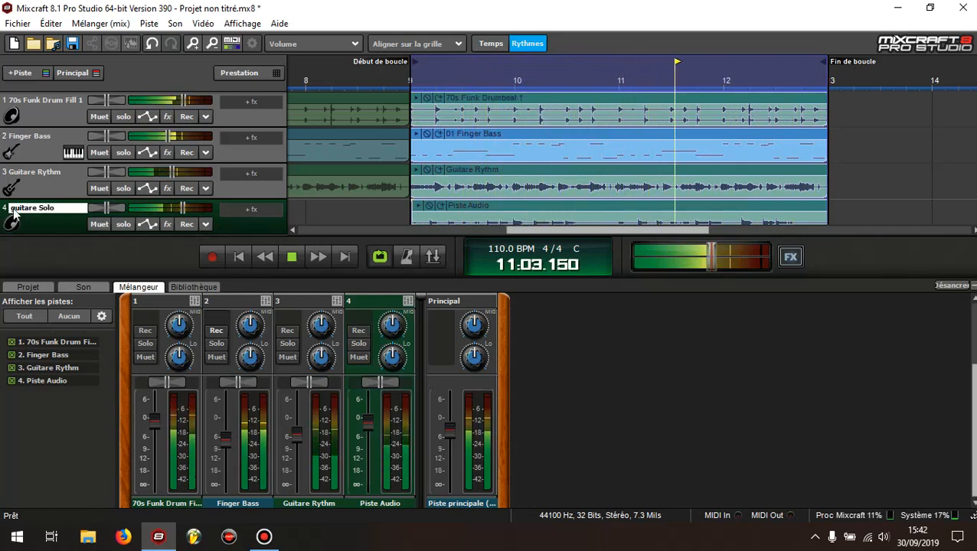
{"action": "key", "text": "Return"}
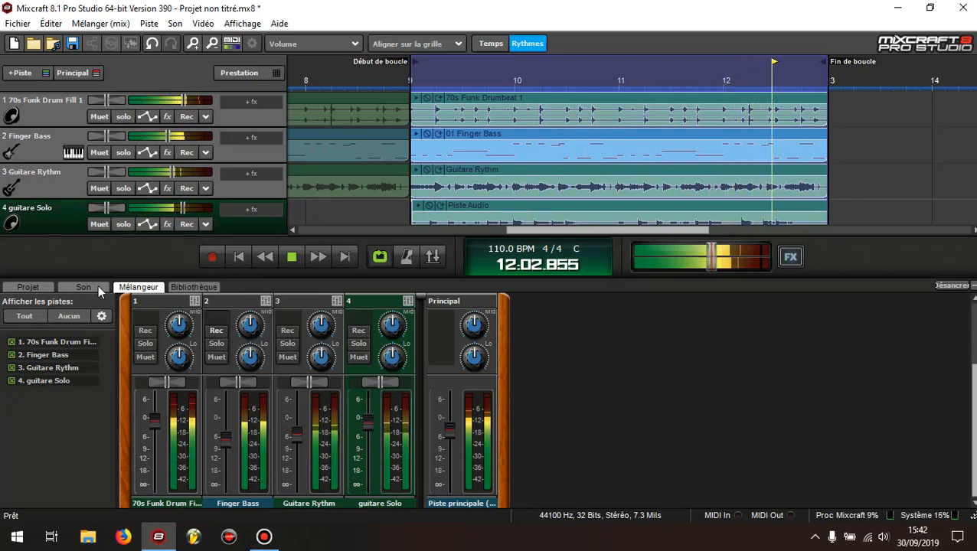
Pan the Guitare Rythm track about 27% left and the guitare Solo track moderately right while the loop plays.
{"action": "left_click", "coordinate": [106, 173]}
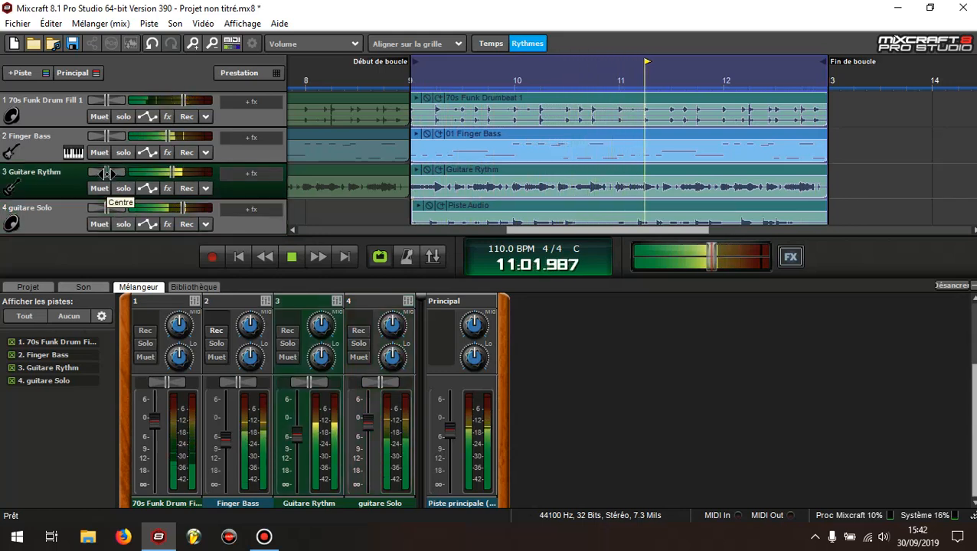
{"action": "left_click_drag", "start_coordinate": [106, 174], "coordinate": [98, 173]}
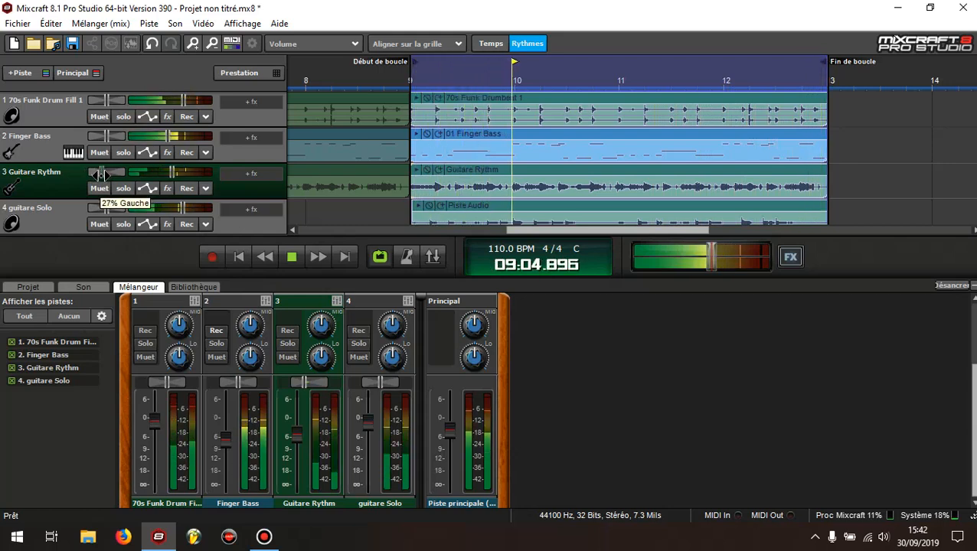
{"action": "left_click", "coordinate": [106, 208]}
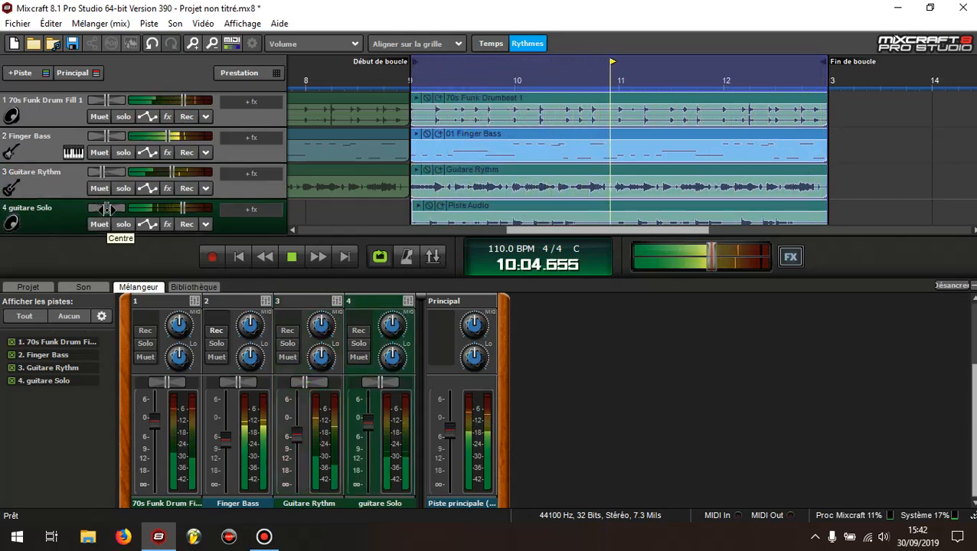
{"action": "left_click_drag", "start_coordinate": [107, 209], "coordinate": [114, 212]}
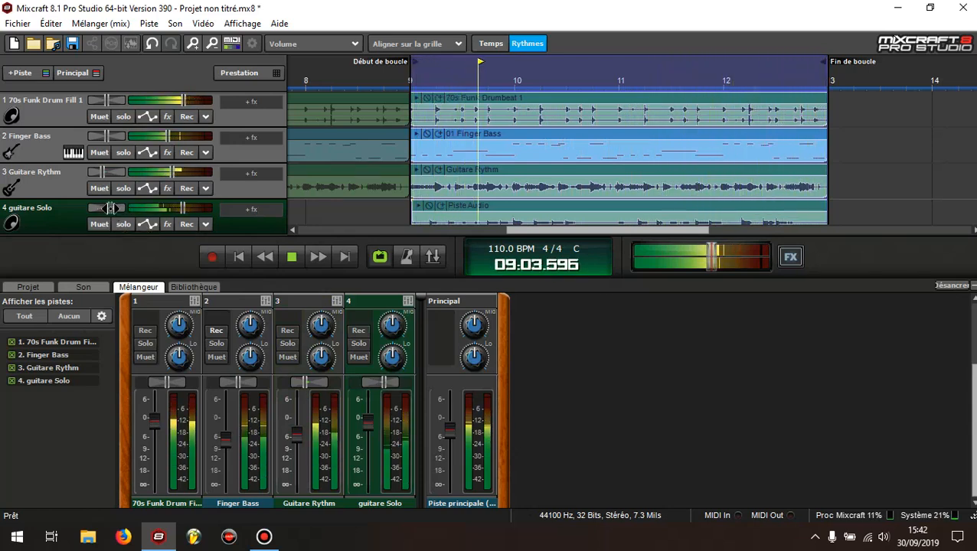
{"action": "mouse_move", "coordinate": [110, 208]}
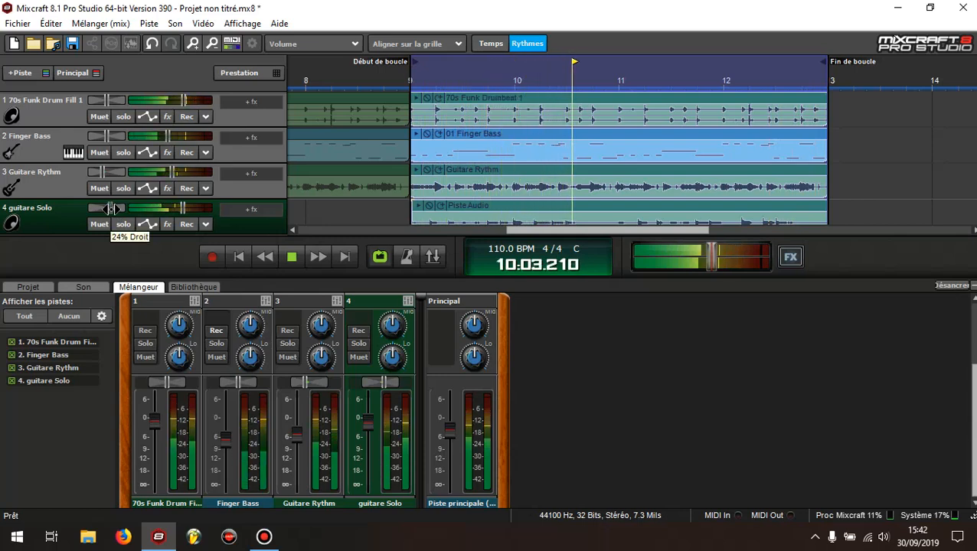
{"action": "left_click_drag", "start_coordinate": [111, 208], "coordinate": [110, 208]}
{"action": "left_click", "coordinate": [100, 175]}
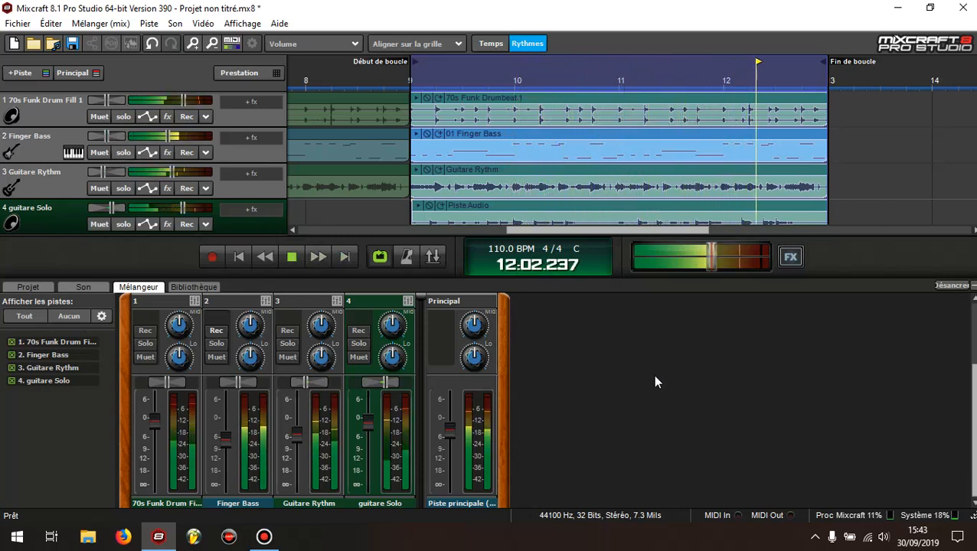
Stop the looped playback and return the playhead to the project start.
{"action": "left_click", "coordinate": [292, 259]}
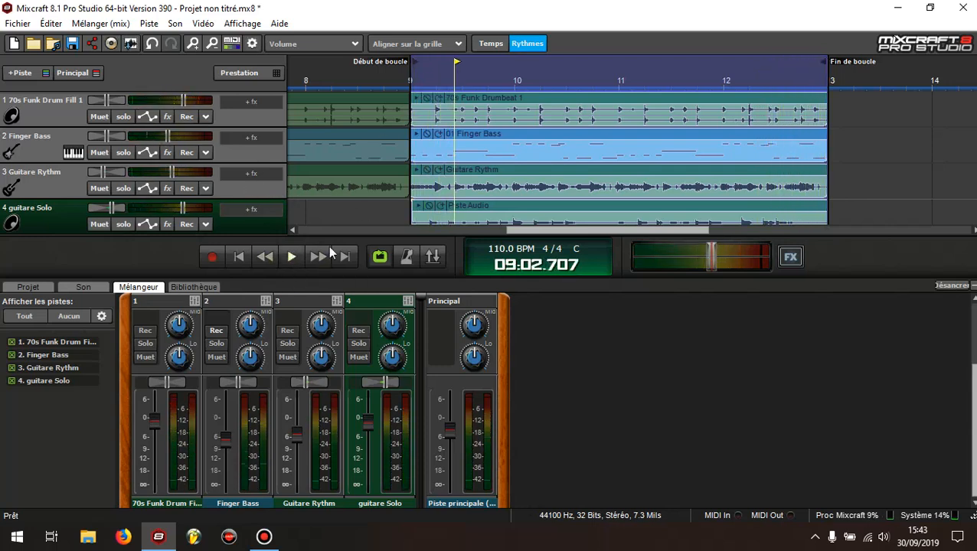
{"action": "left_click", "coordinate": [239, 257]}
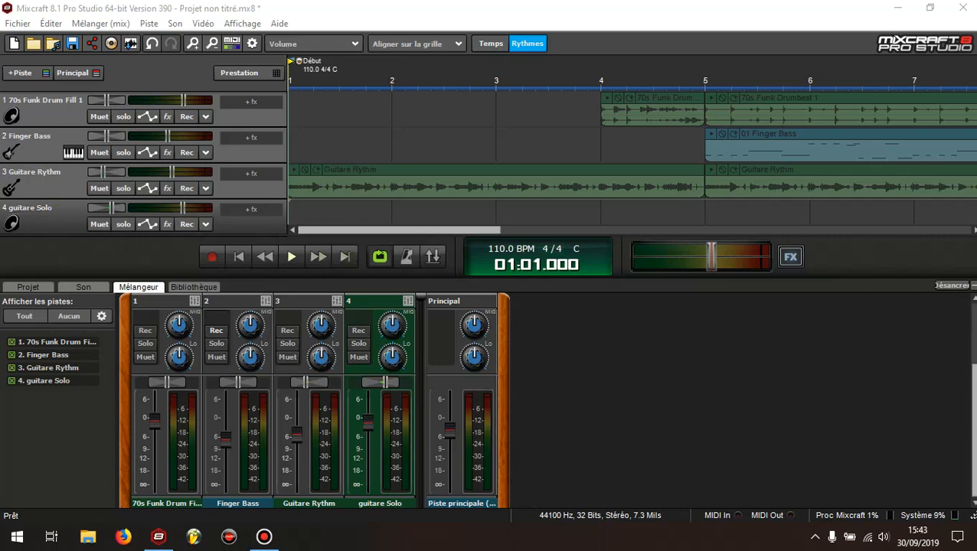
{"action": "mouse_move", "coordinate": [973, 390]}
{"action": "left_mouse_down"}
{"action": "mouse_move", "coordinate": [973, 368]}
{"action": "mouse_move", "coordinate": [974, 379]}
{"action": "left_mouse_up"}
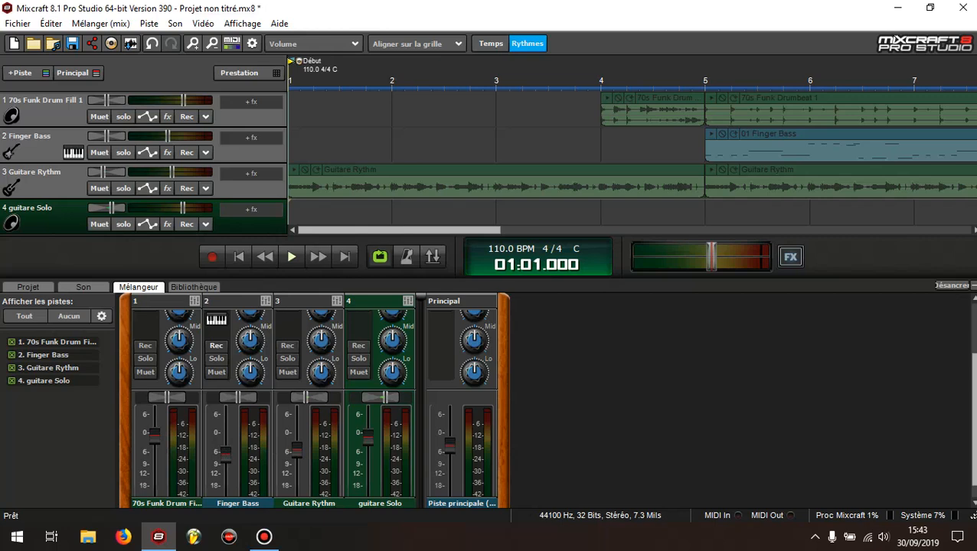
Cut the low EQ on Guitare Rythm, and slightly boost the lows and cut the highs on Finger Bass in the mixer.
{"action": "scroll", "coordinate": [961, 408], "scroll_direction": "up", "scroll_amount": 2}
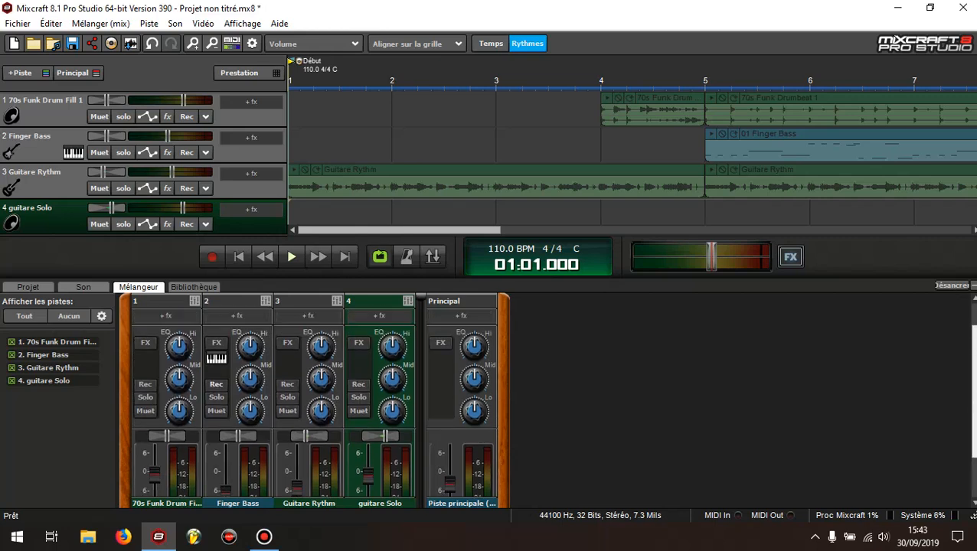
{"action": "scroll", "coordinate": [593, 364], "scroll_direction": "up", "scroll_amount": 1}
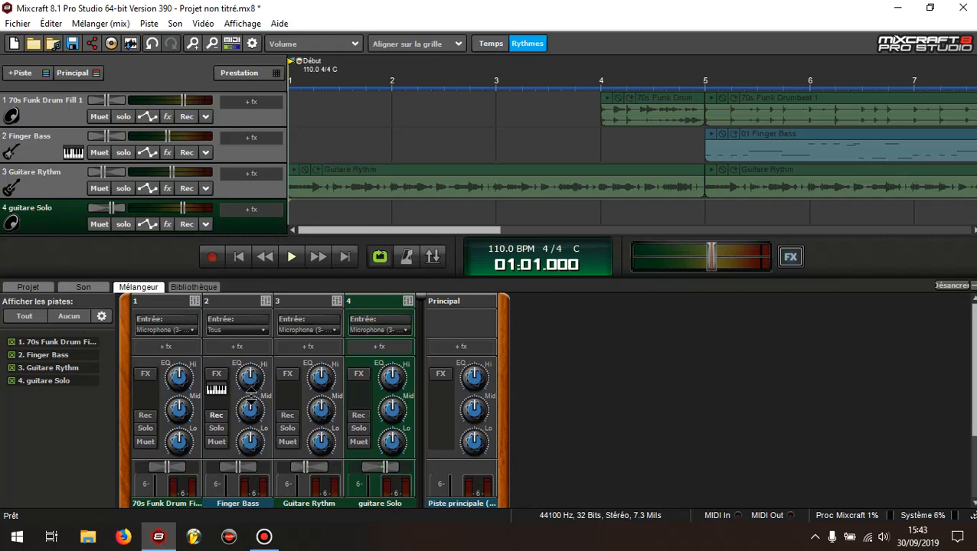
{"action": "left_click", "coordinate": [253, 437]}
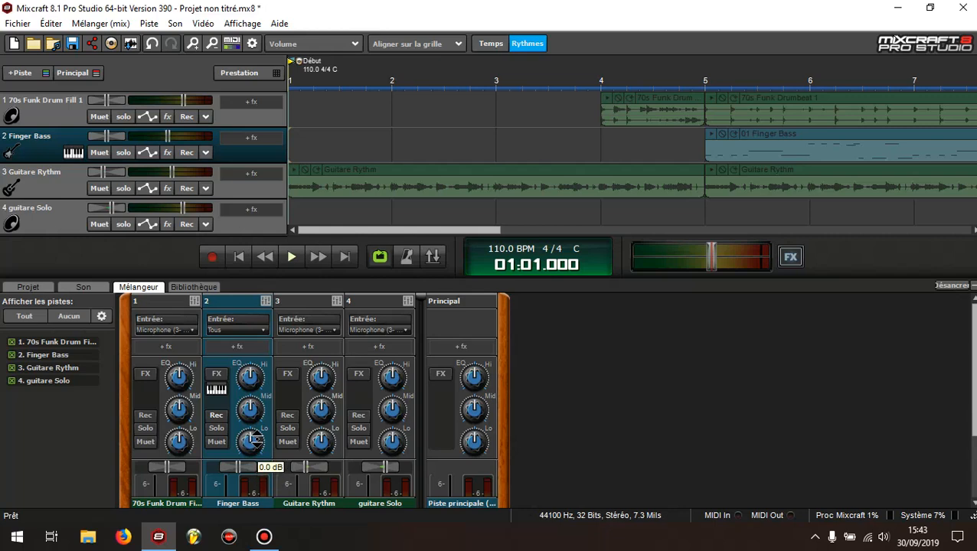
{"action": "left_click_drag", "start_coordinate": [327, 442], "coordinate": [328, 456]}
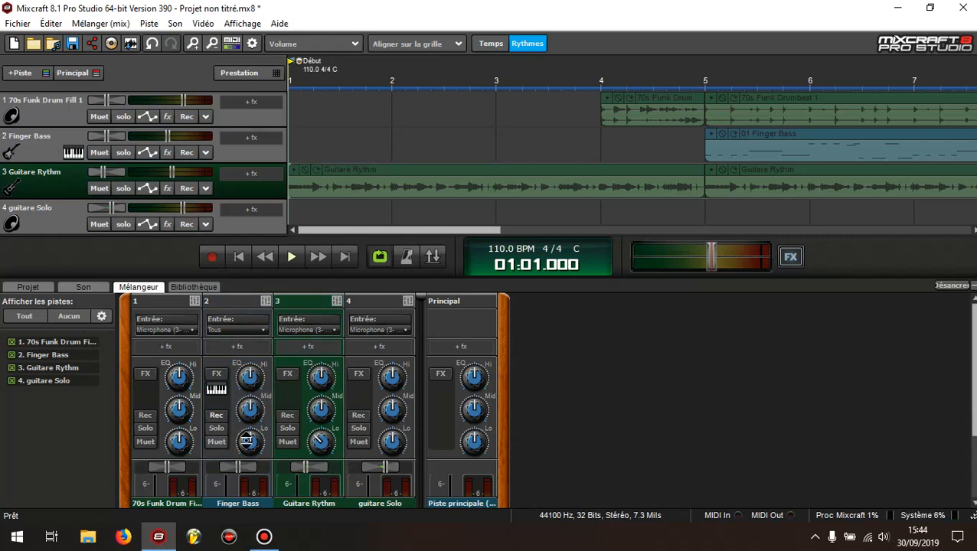
{"action": "left_click_drag", "start_coordinate": [249, 442], "coordinate": [255, 436]}
{"action": "left_click_drag", "start_coordinate": [255, 377], "coordinate": [257, 391]}
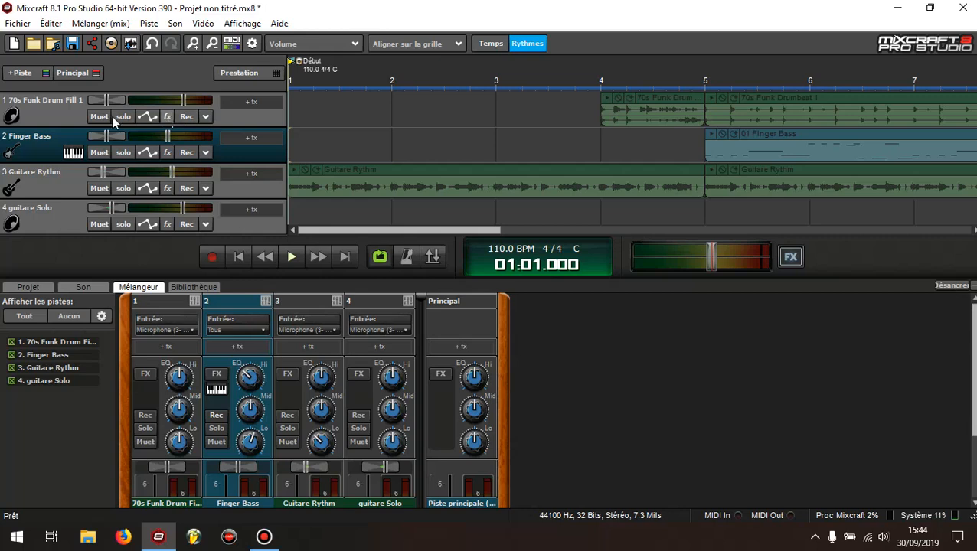
Add the Classic Compressor effect to the Finger Bass track and open its settings.
{"action": "left_click", "coordinate": [166, 153]}
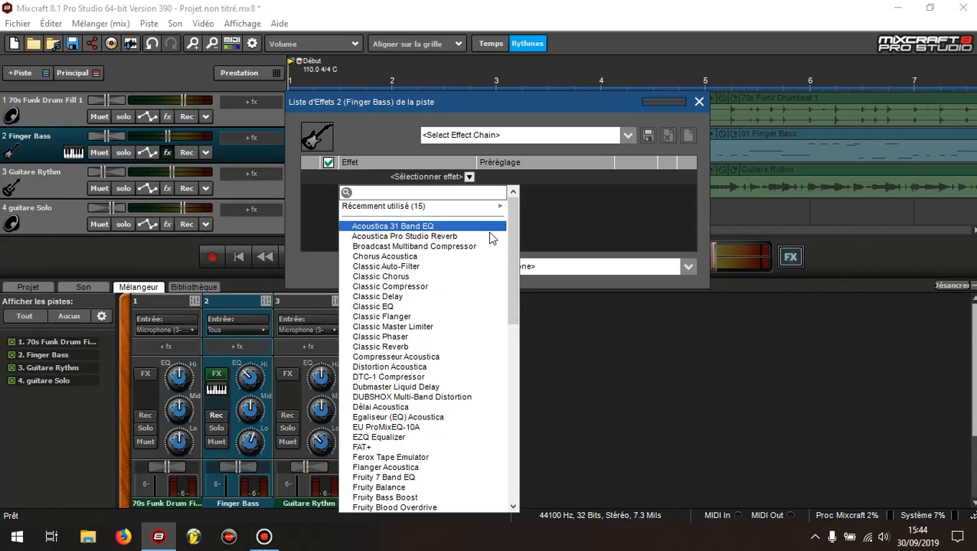
{"action": "left_click_drag", "start_coordinate": [511, 209], "coordinate": [514, 224]}
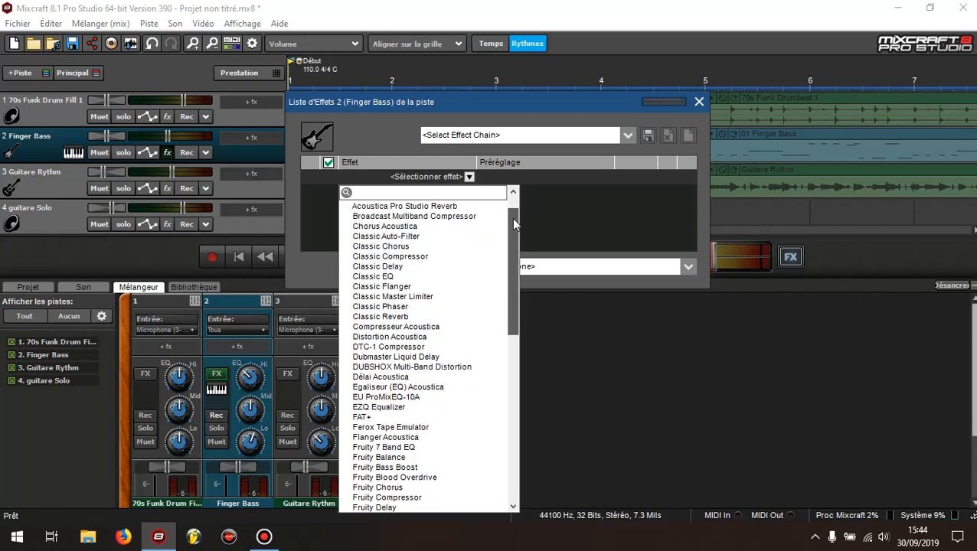
{"action": "left_click", "coordinate": [409, 258]}
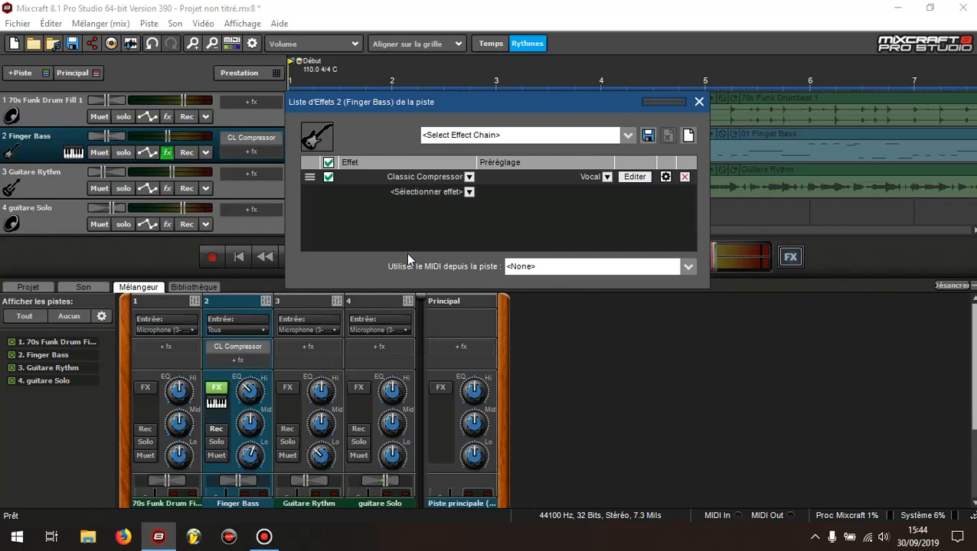
{"action": "left_click", "coordinate": [632, 178]}
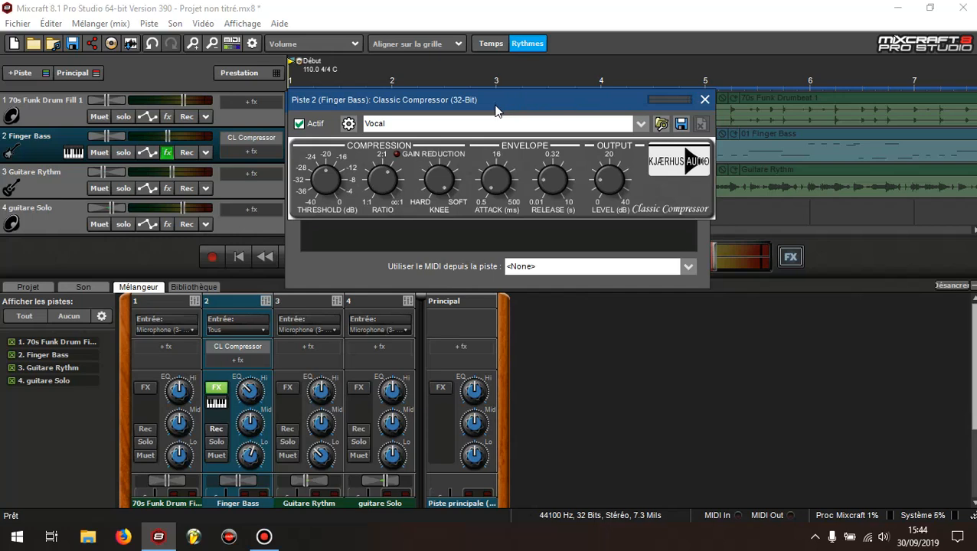
Remove the Classic Compressor from the Finger Bass track and close its effects list.
{"action": "left_click", "coordinate": [704, 100]}
{"action": "left_click", "coordinate": [684, 177]}
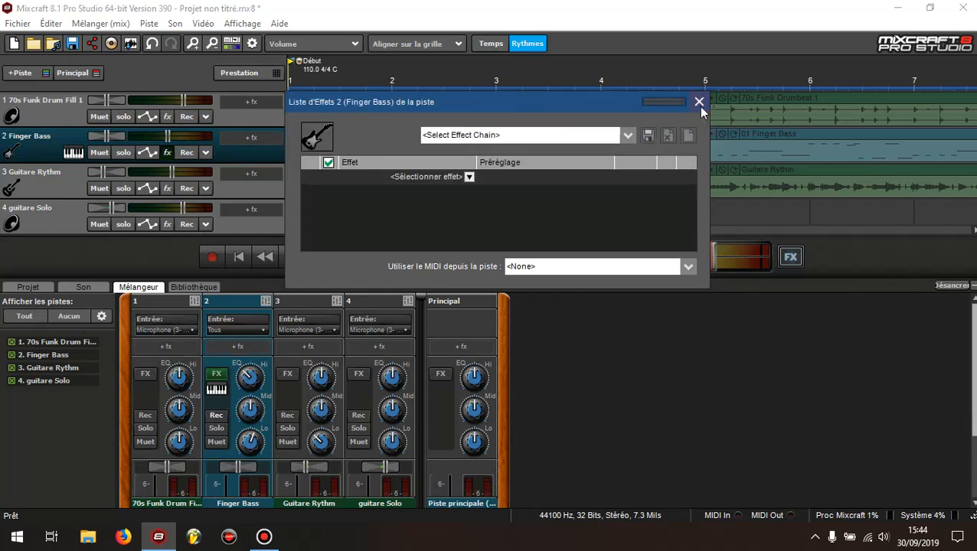
{"action": "left_click", "coordinate": [698, 102]}
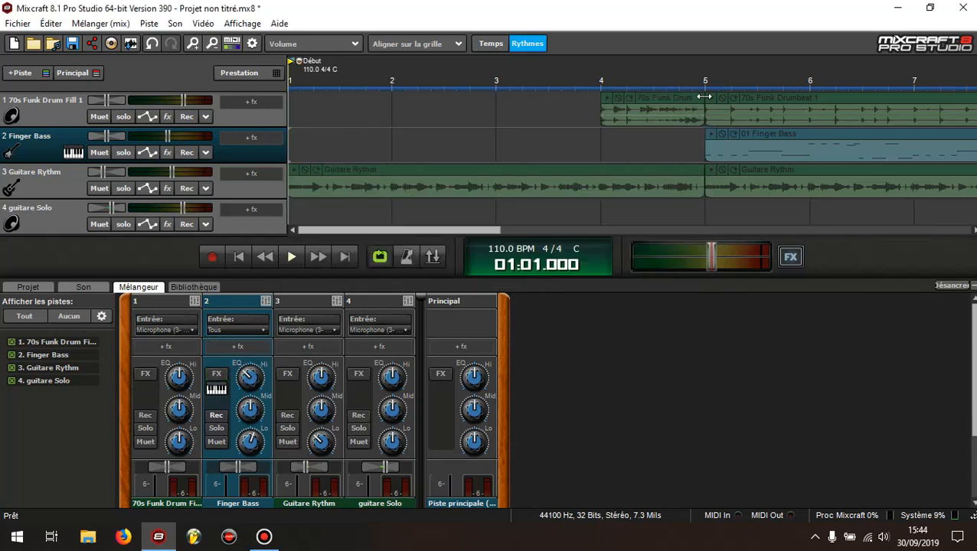
Turn off loop mode for the project's playback.
{"action": "left_click", "coordinate": [380, 258]}
{"action": "mouse_move", "coordinate": [383, 228]}
{"action": "left_mouse_down"}
{"action": "mouse_move", "coordinate": [422, 230]}
{"action": "mouse_move", "coordinate": [368, 228]}
{"action": "left_mouse_up"}
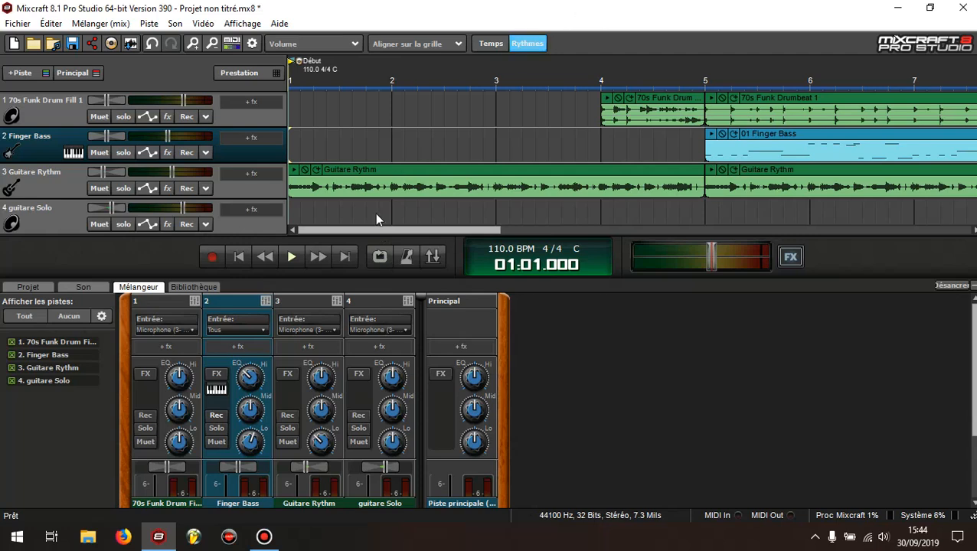
{"action": "mouse_move", "coordinate": [348, 230]}
{"action": "left_mouse_down"}
{"action": "mouse_move", "coordinate": [370, 230]}
{"action": "mouse_move", "coordinate": [335, 230]}
{"action": "left_mouse_up"}
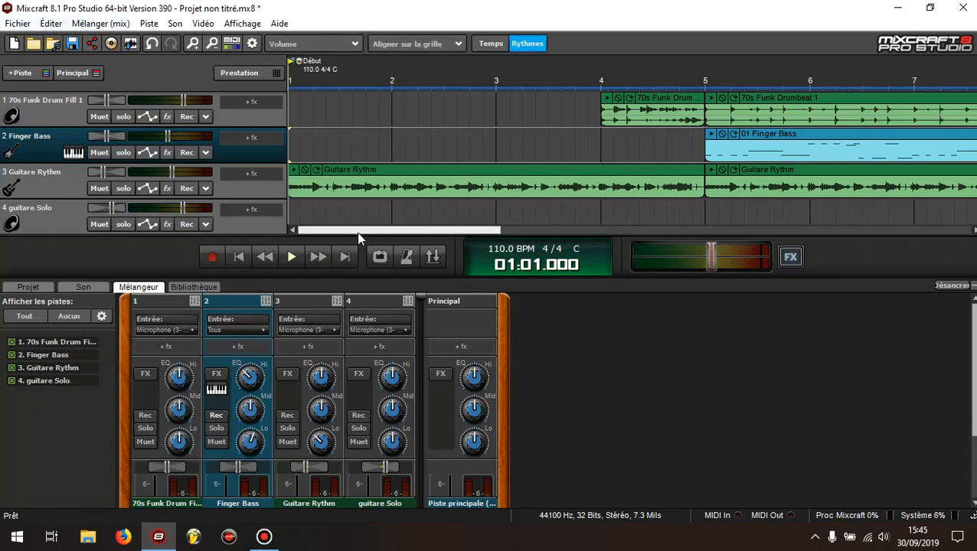
{"action": "mouse_move", "coordinate": [384, 230]}
{"action": "left_mouse_down"}
{"action": "mouse_move", "coordinate": [442, 231]}
{"action": "mouse_move", "coordinate": [369, 232]}
{"action": "left_mouse_up"}
{"action": "mouse_move", "coordinate": [394, 233]}
{"action": "left_mouse_down"}
{"action": "mouse_move", "coordinate": [721, 230]}
{"action": "mouse_move", "coordinate": [375, 230]}
{"action": "left_mouse_up"}
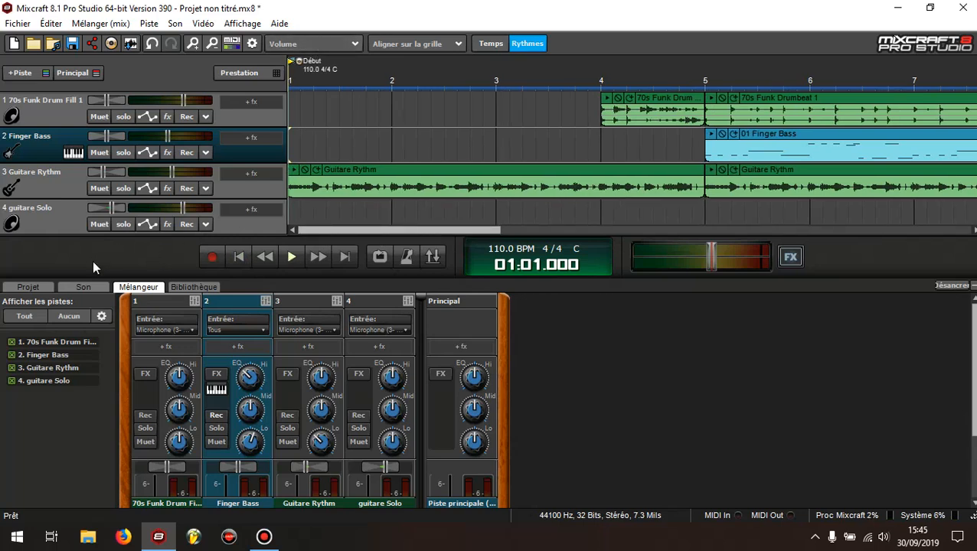
{"action": "left_click", "coordinate": [31, 121]}
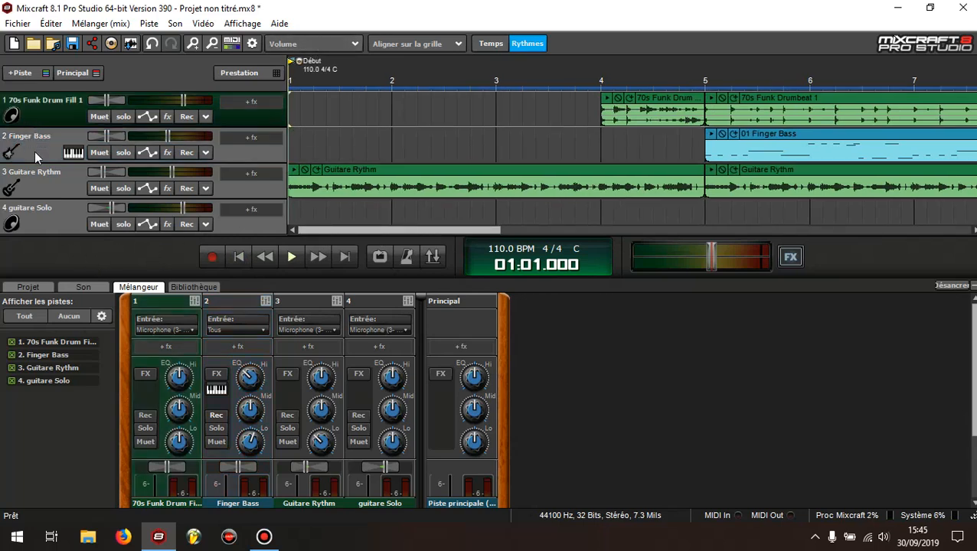
{"action": "left_click", "coordinate": [33, 151]}
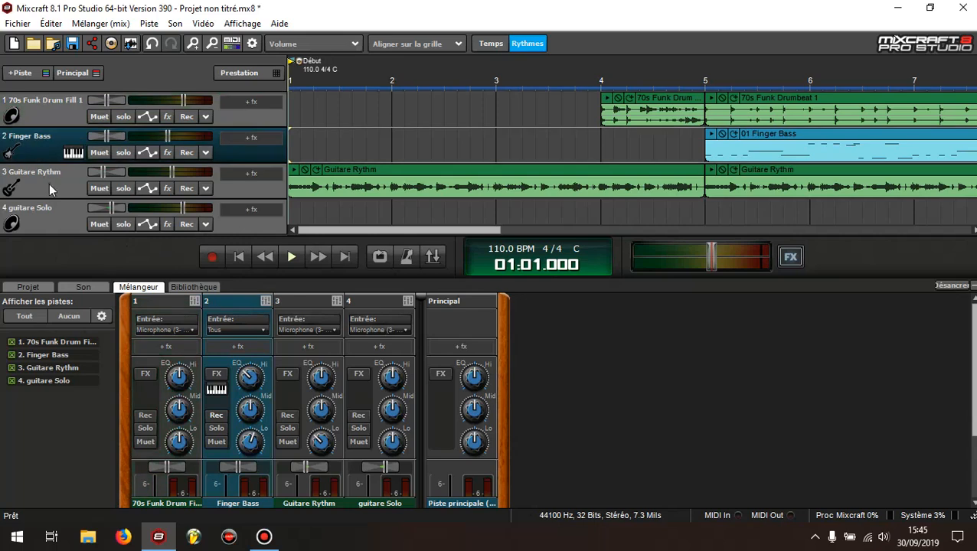
{"action": "left_click", "coordinate": [49, 183]}
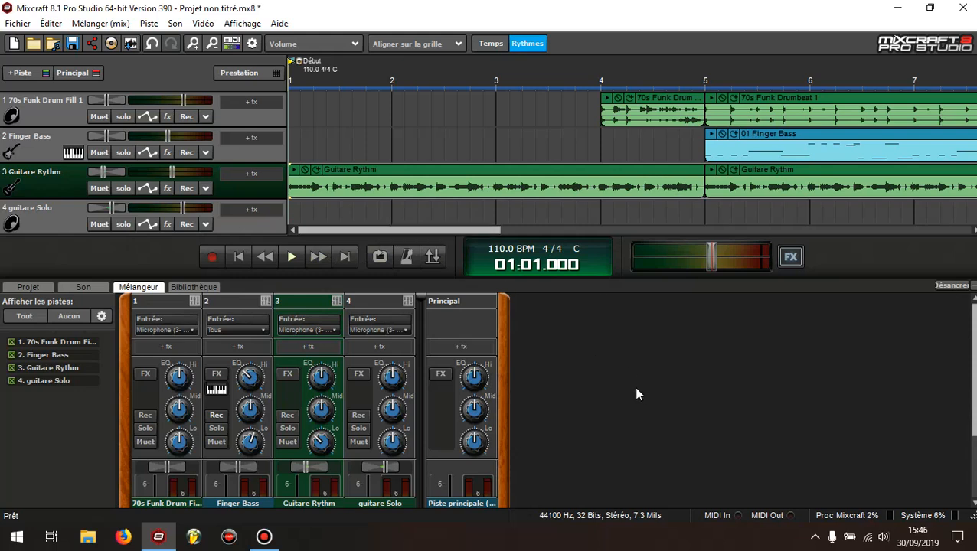
{"action": "left_click_drag", "start_coordinate": [93, 258], "coordinate": [93, 258]}
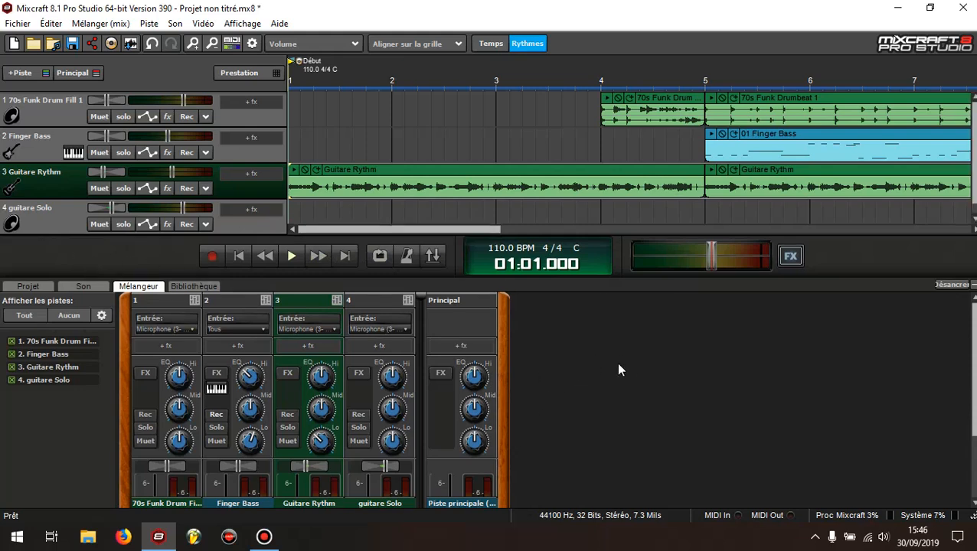